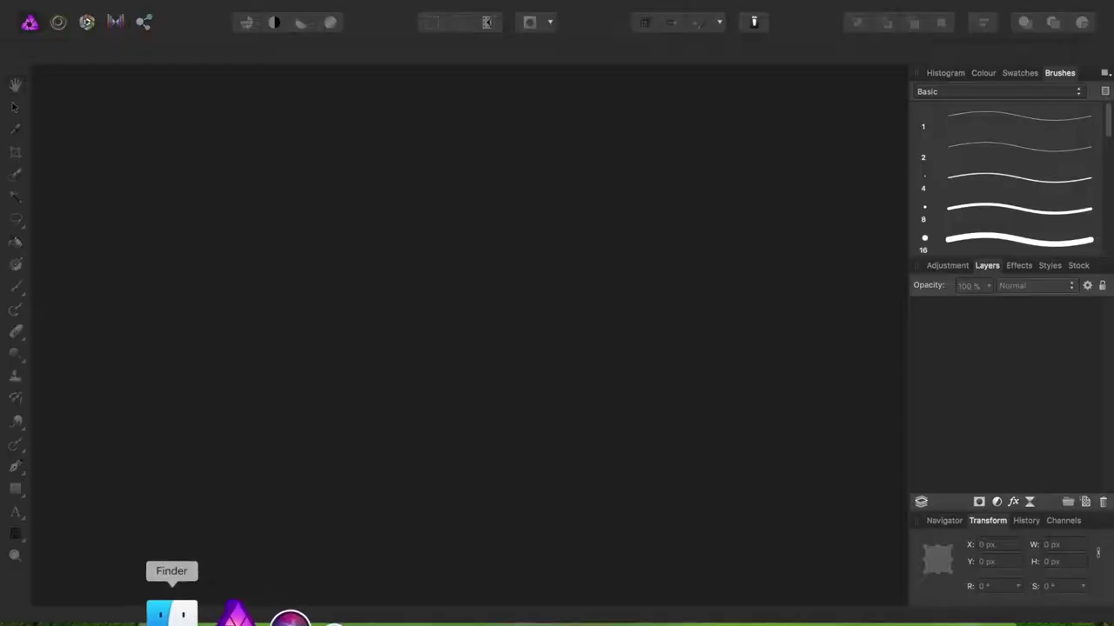
Step: Open 123.png from Finder's Recents using Open With > Affinity Photo
left_click(176, 610)
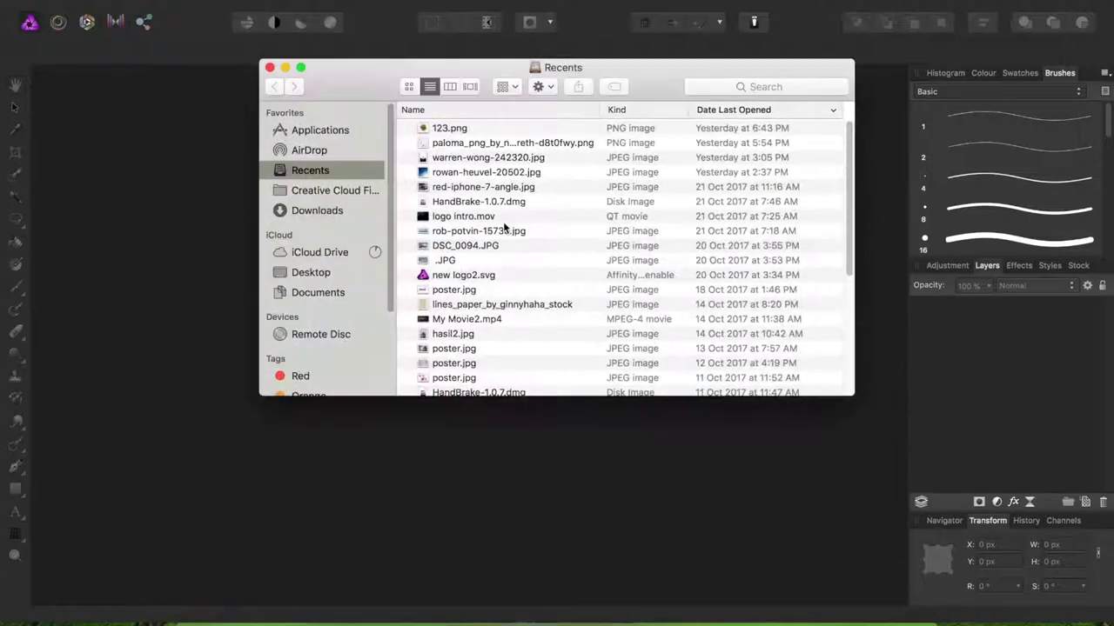
left_click(458, 132)
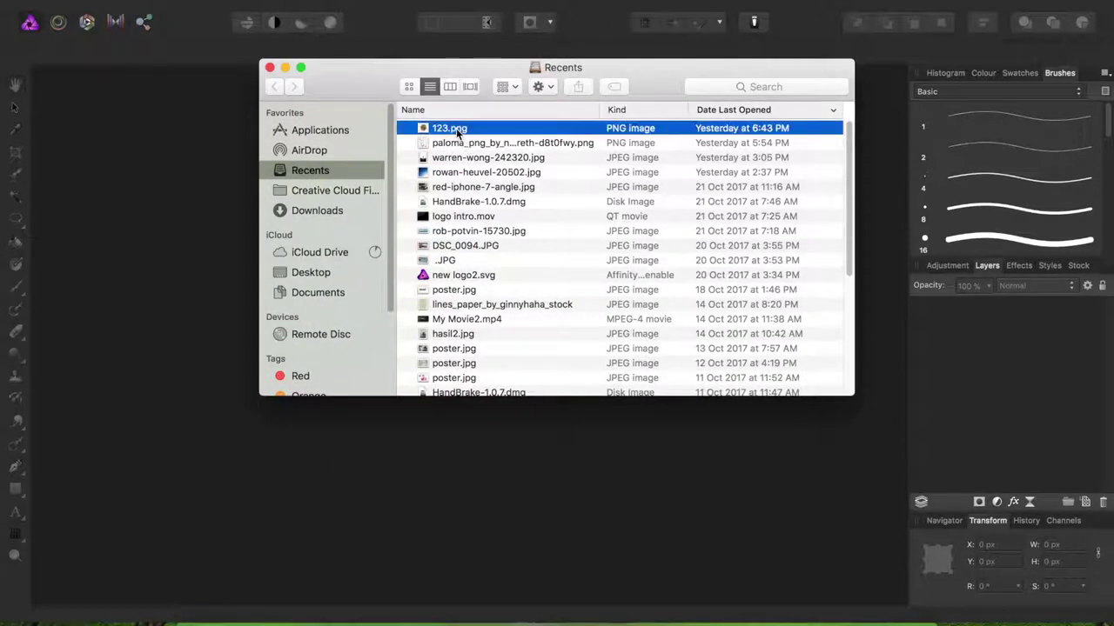
right_click(457, 132)
mouse_move(499, 149)
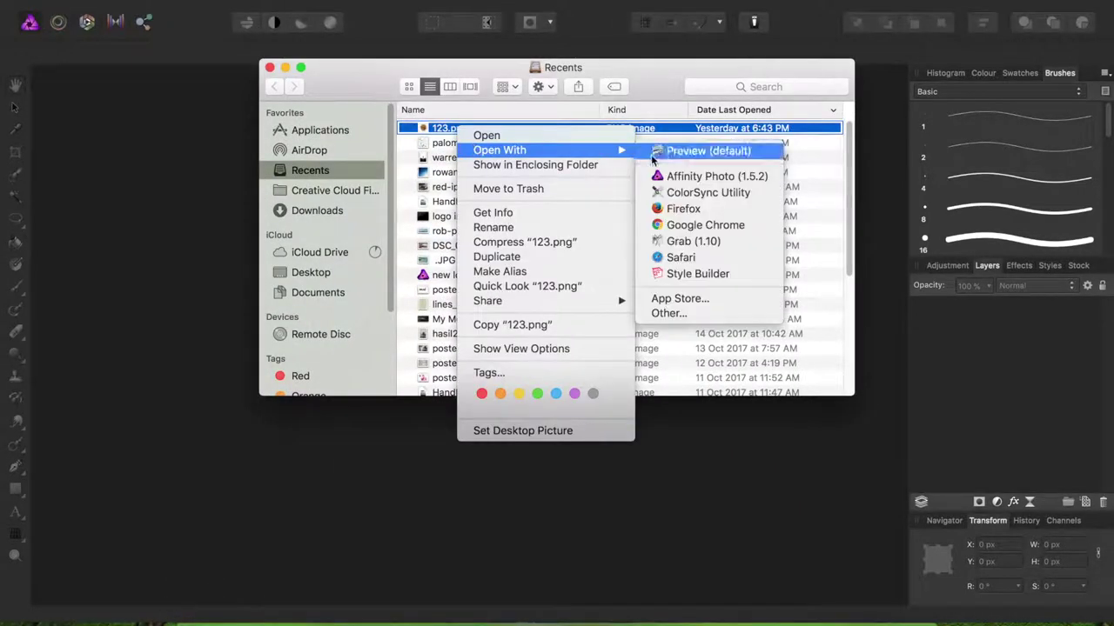
left_click(672, 177)
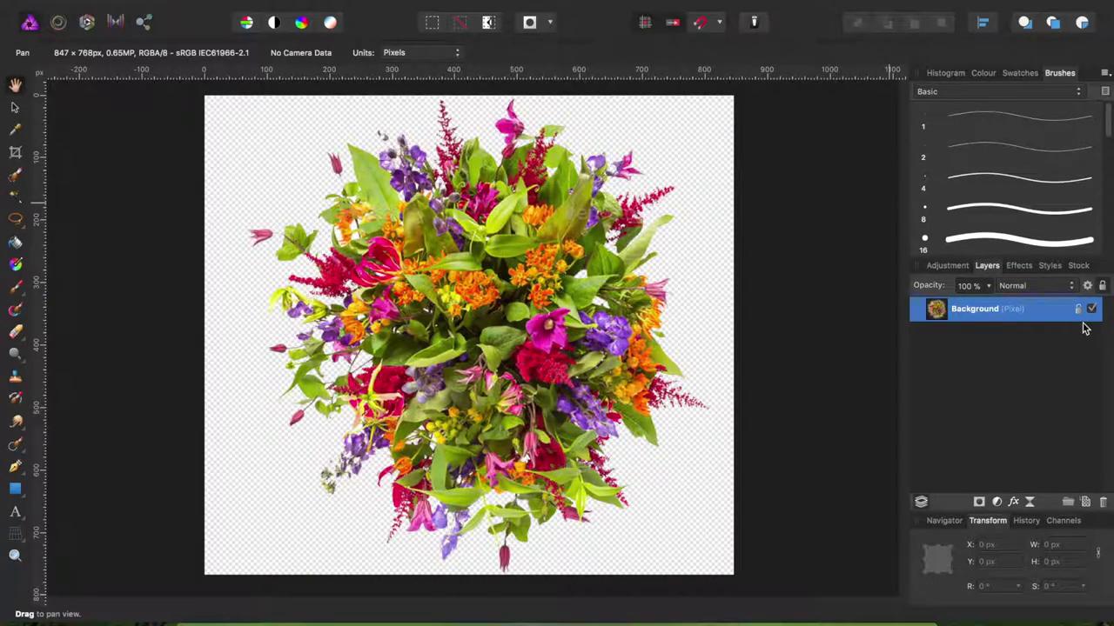
Step: Add a new pixel layer and drag a radial gradient fill out from the canvas centre
left_click(1086, 504)
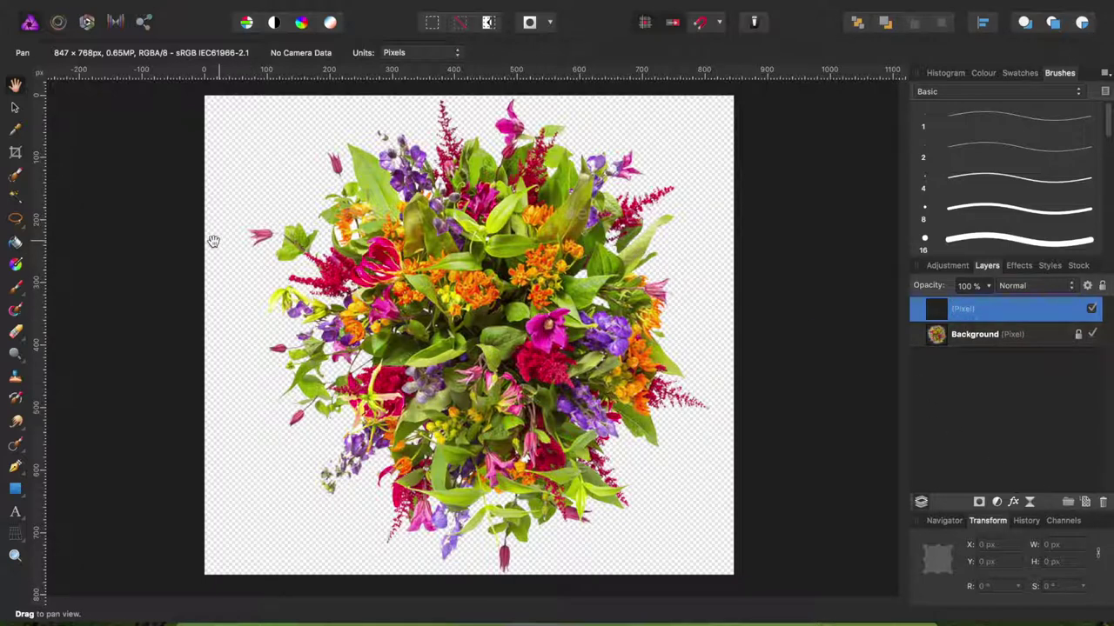
left_click(17, 264)
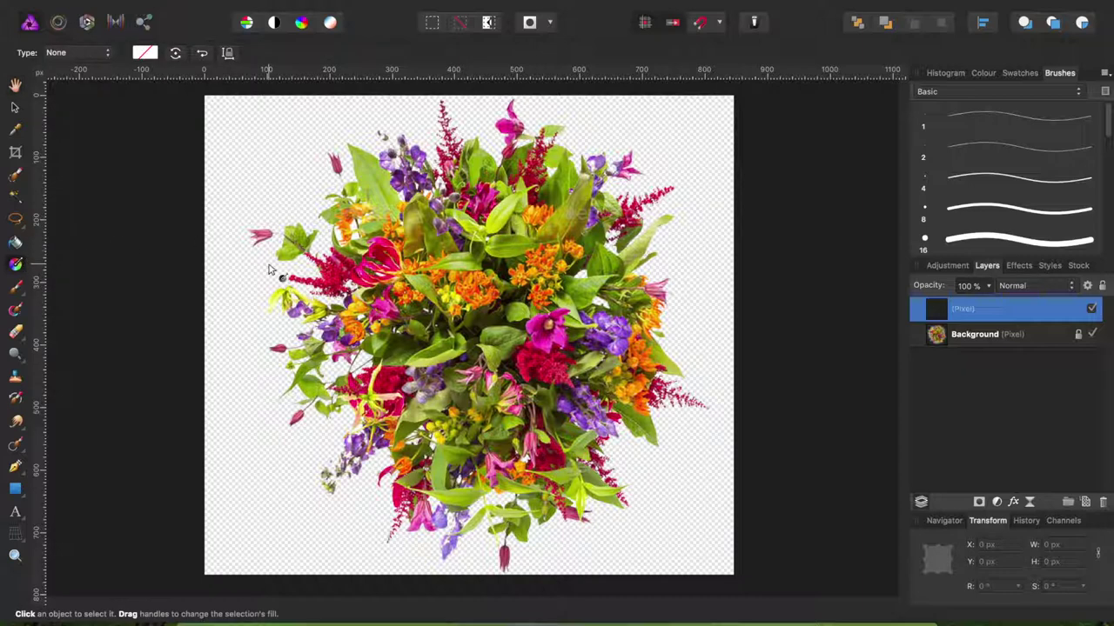
left_click(73, 54)
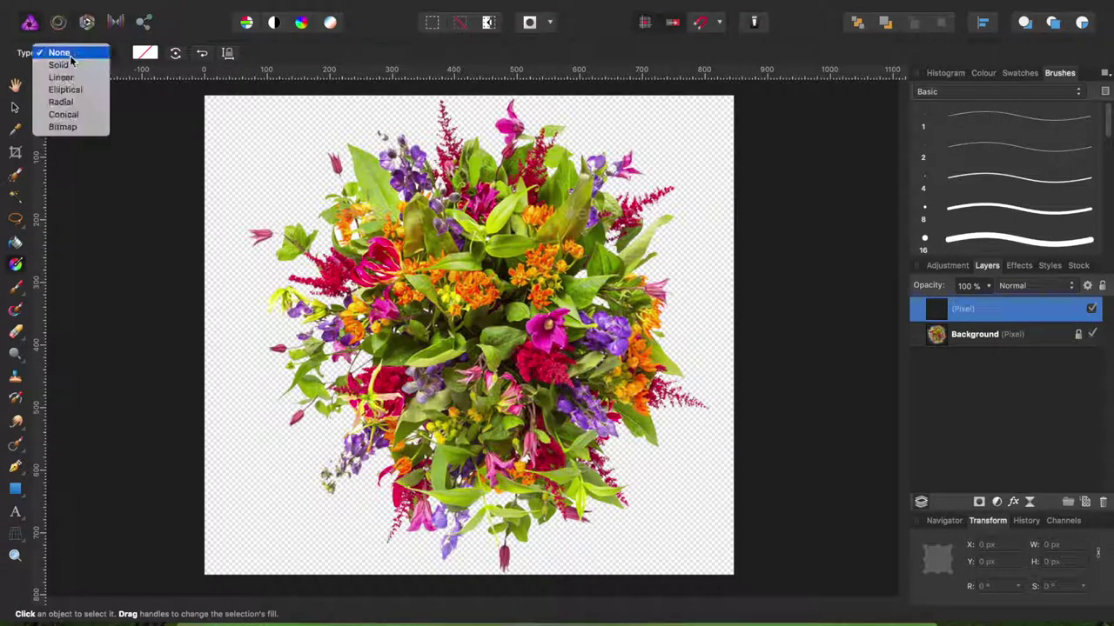
left_click(74, 106)
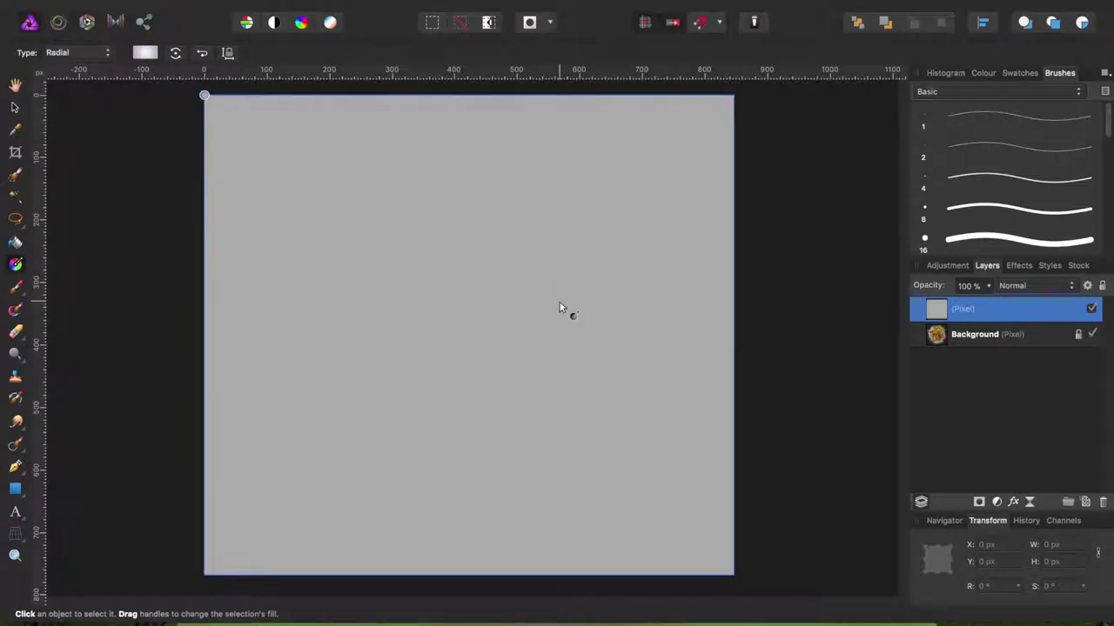
left_click_drag(496, 331, 711, 326)
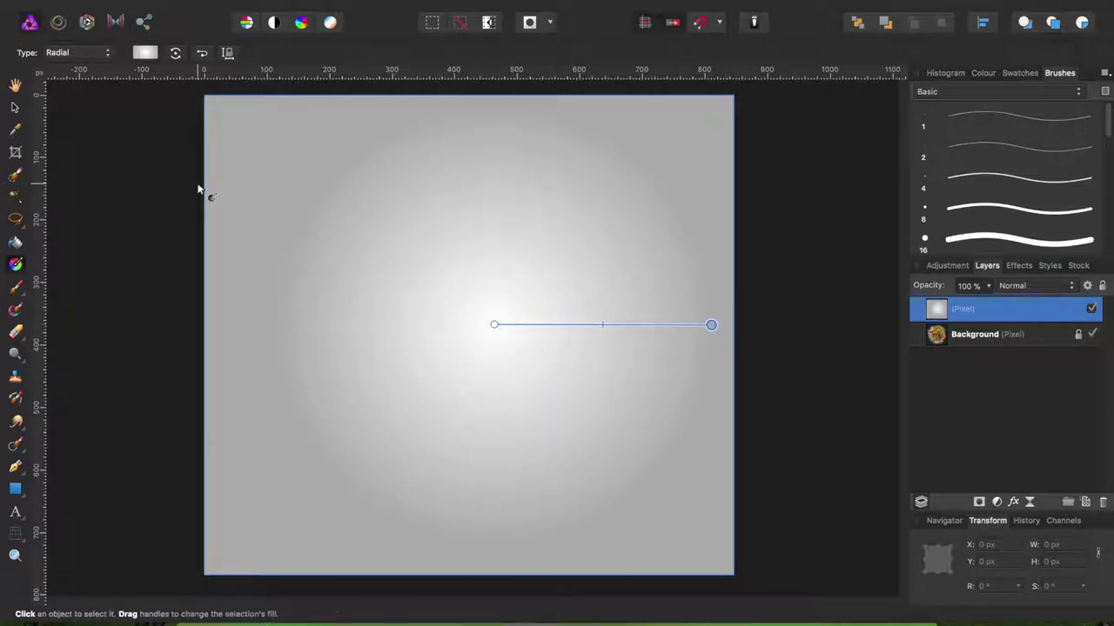
Step: Tint the gradient's outer end stop teal using the cyan slider
left_click(145, 53)
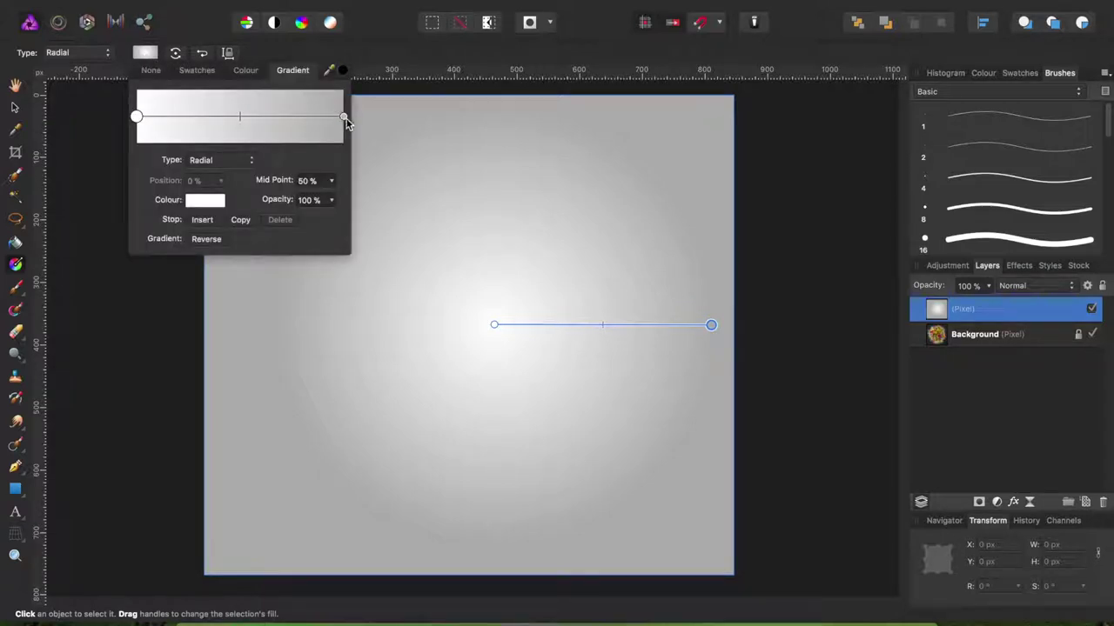
left_click(344, 118)
left_click(209, 202)
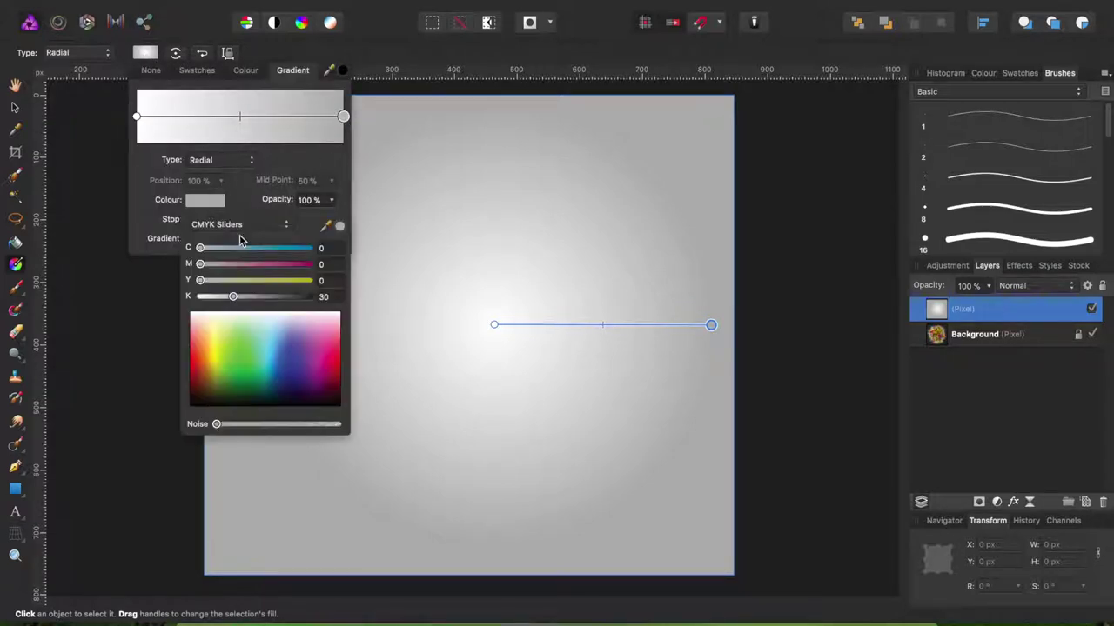
left_click_drag(200, 248, 258, 252)
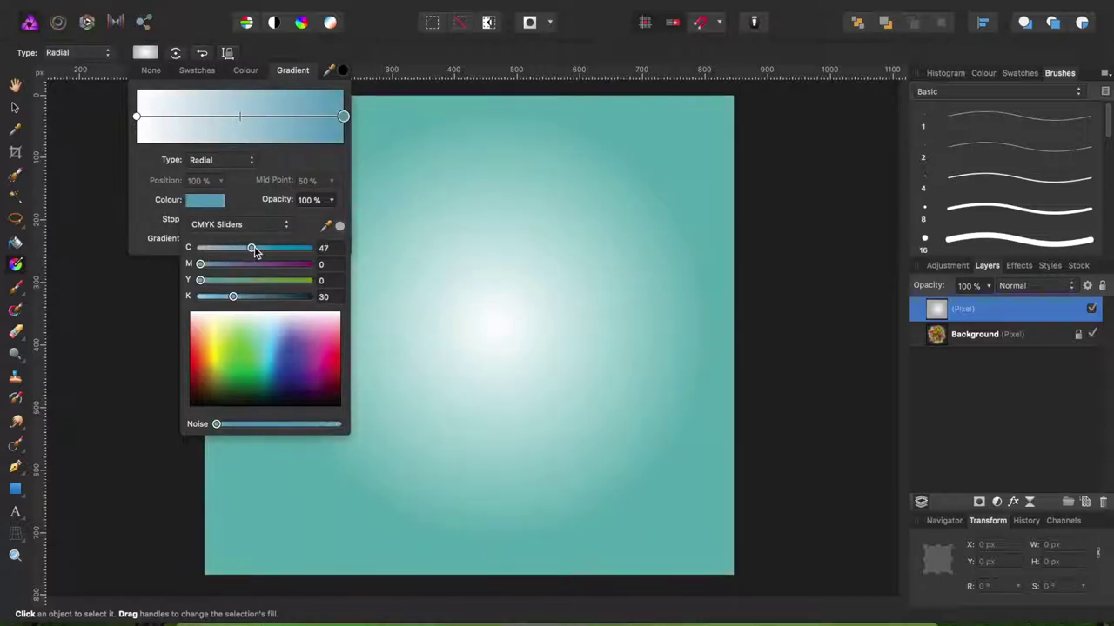
left_click(417, 93)
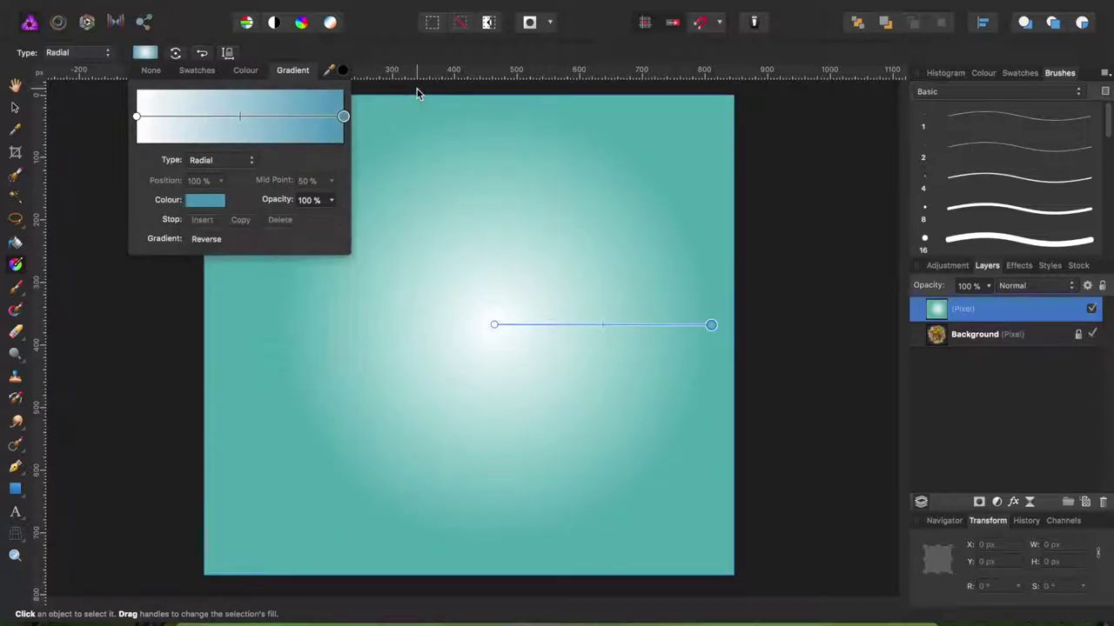
left_click(423, 92)
left_click(423, 92)
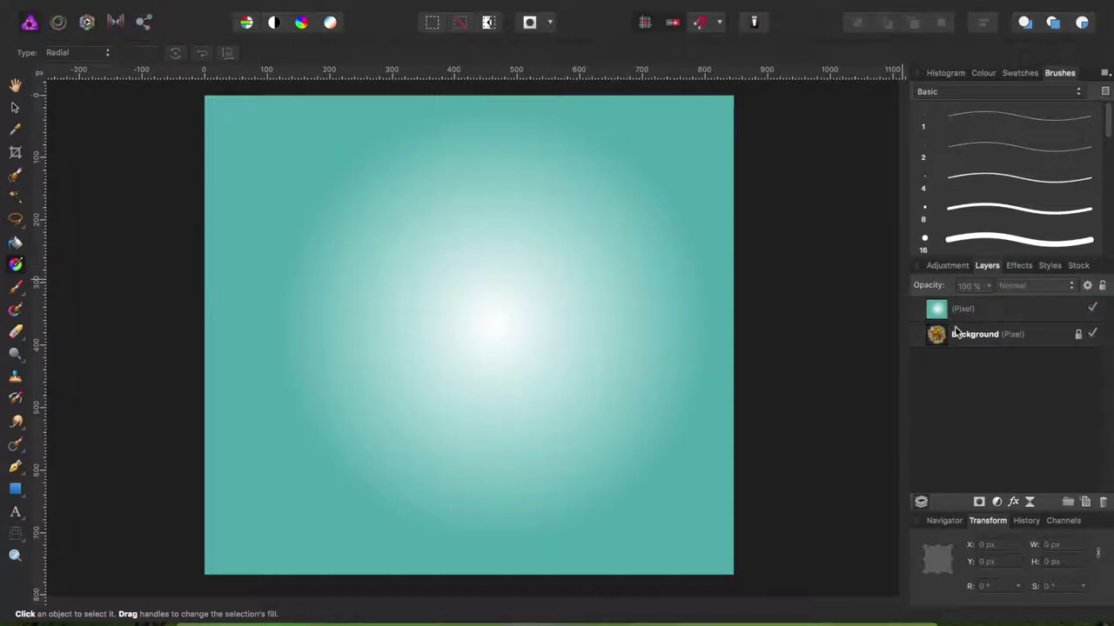
Step: Drag the bouquet Background layer above the gradient Pixel layer
left_click(1020, 337)
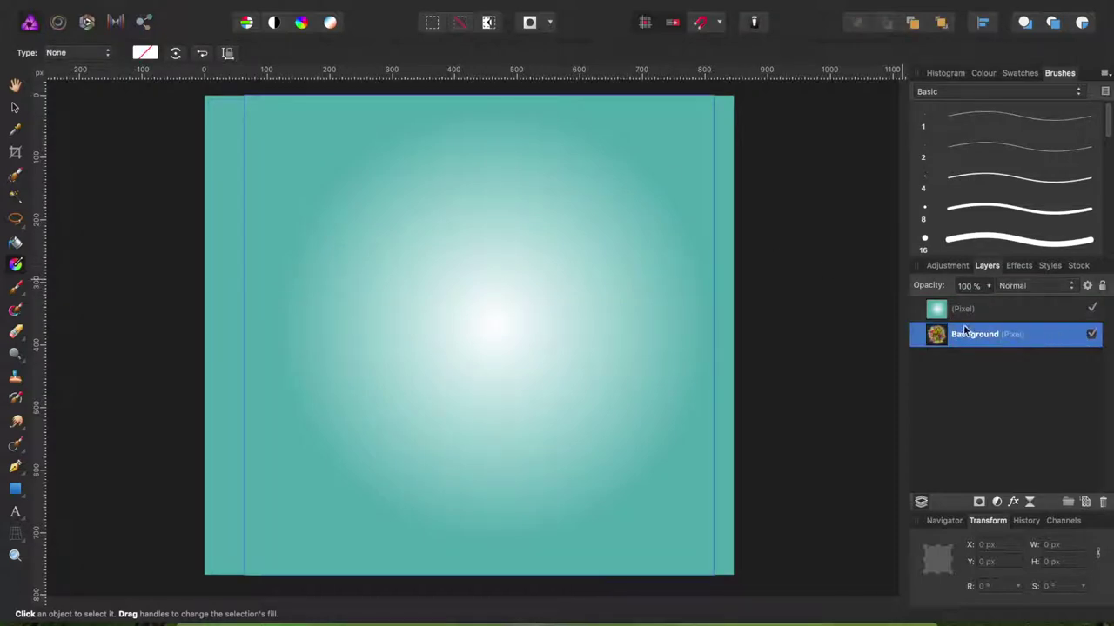
left_click_drag(961, 338, 940, 308)
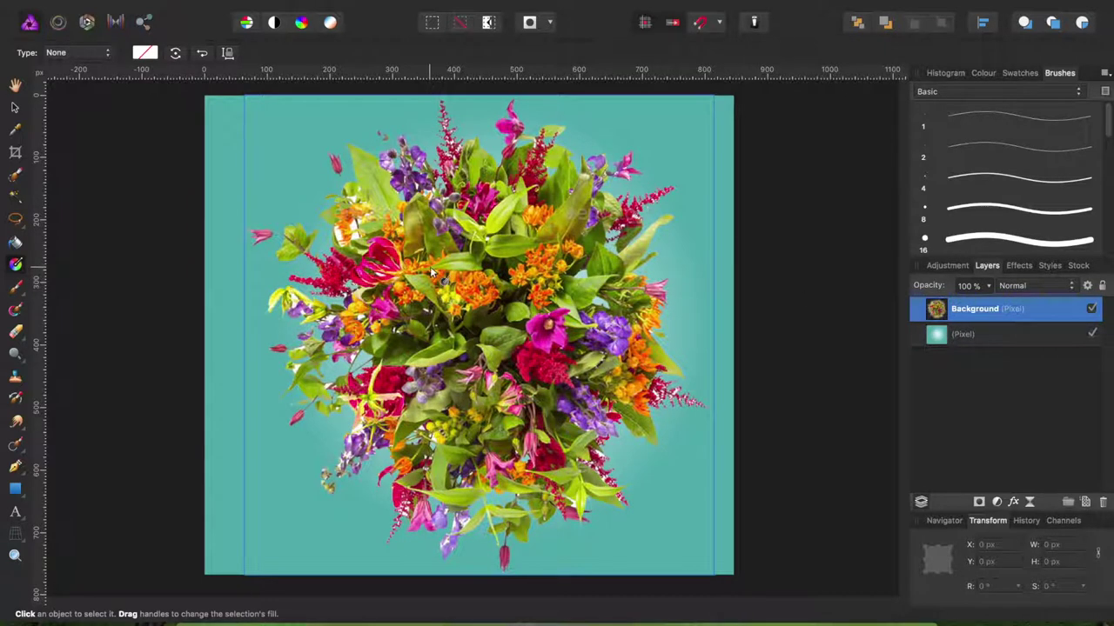
key("t")
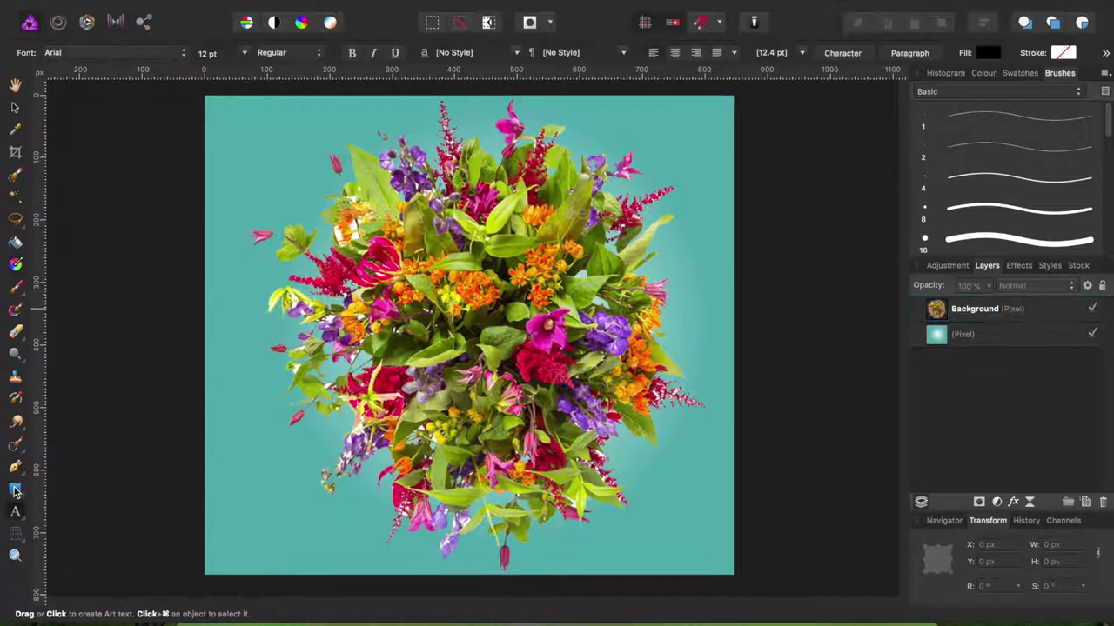
left_click(15, 492)
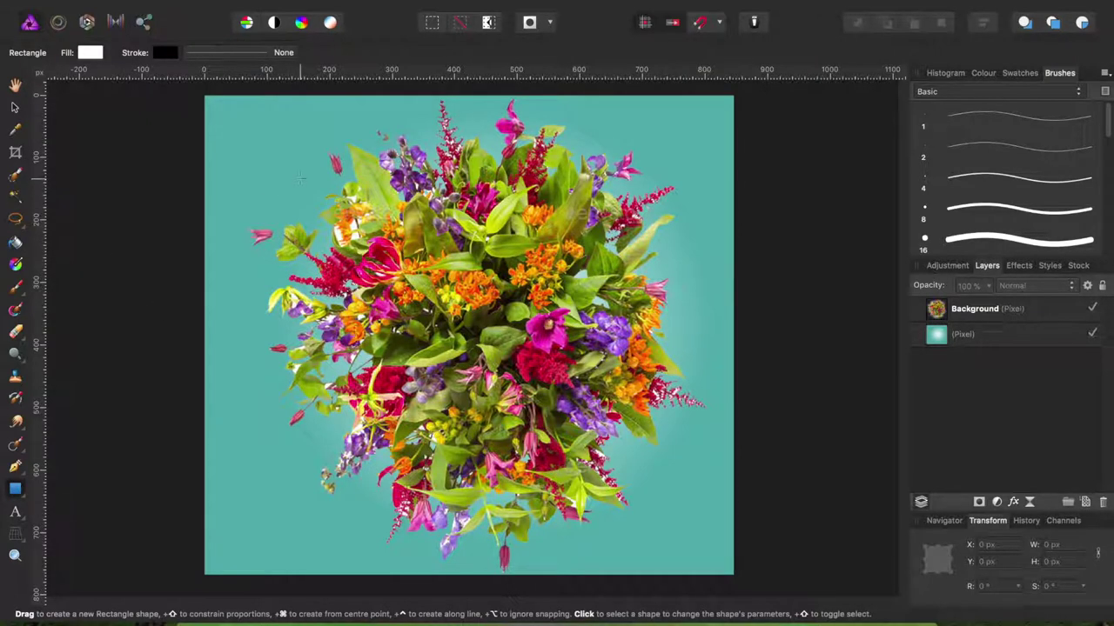
Step: Draw a white rectangle over the bouquet's centre and duplicate its layer
left_click_drag(312, 155, 667, 531)
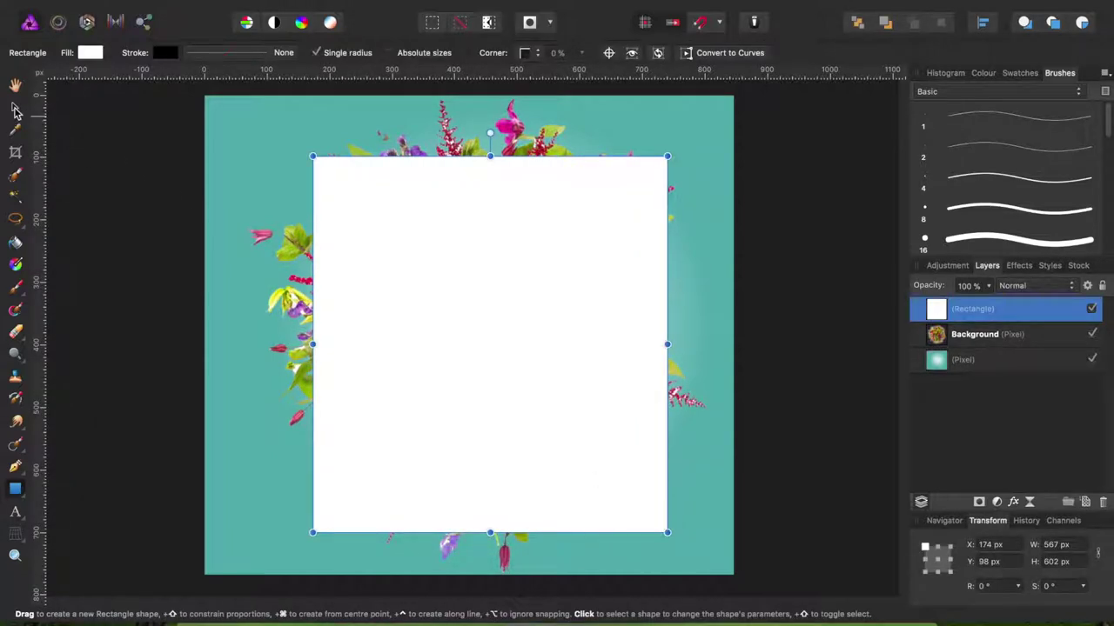
left_click(15, 109)
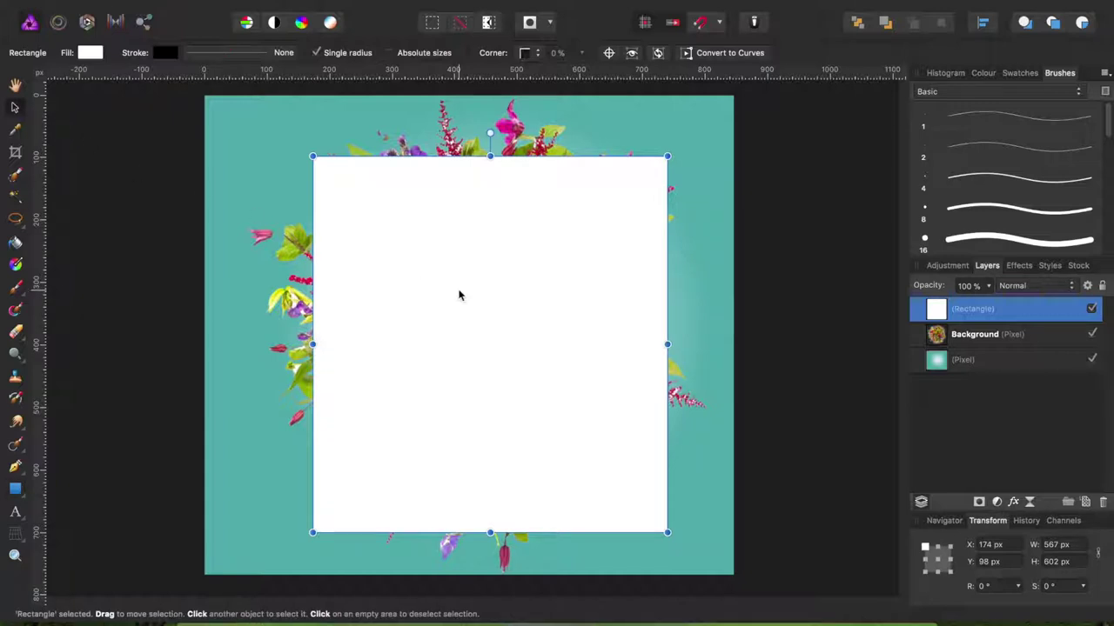
right_click(1022, 317)
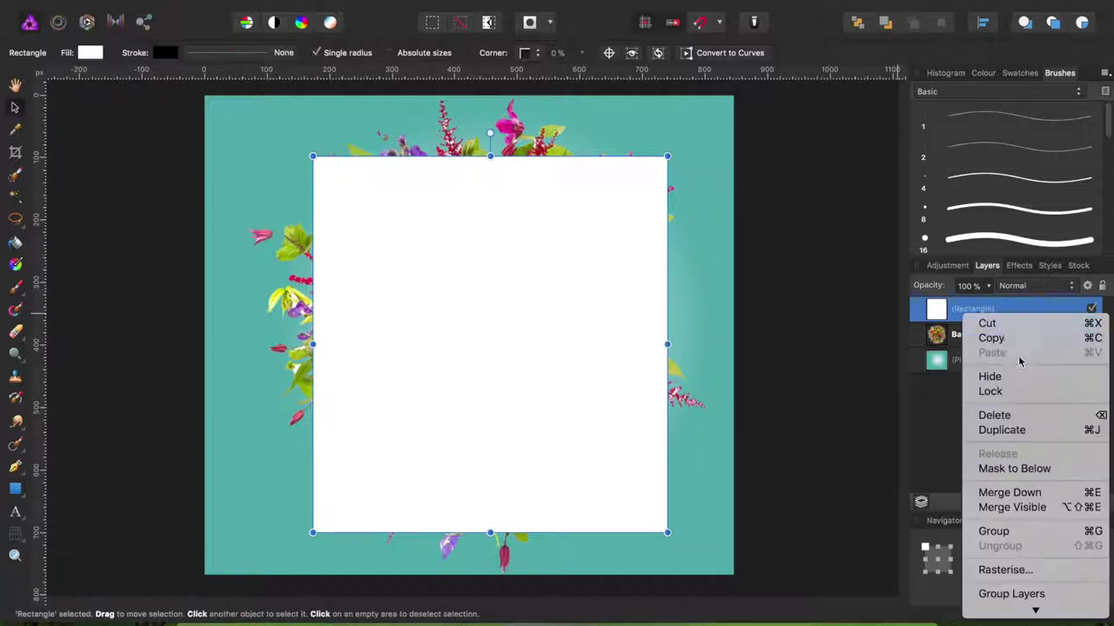
left_click(1009, 429)
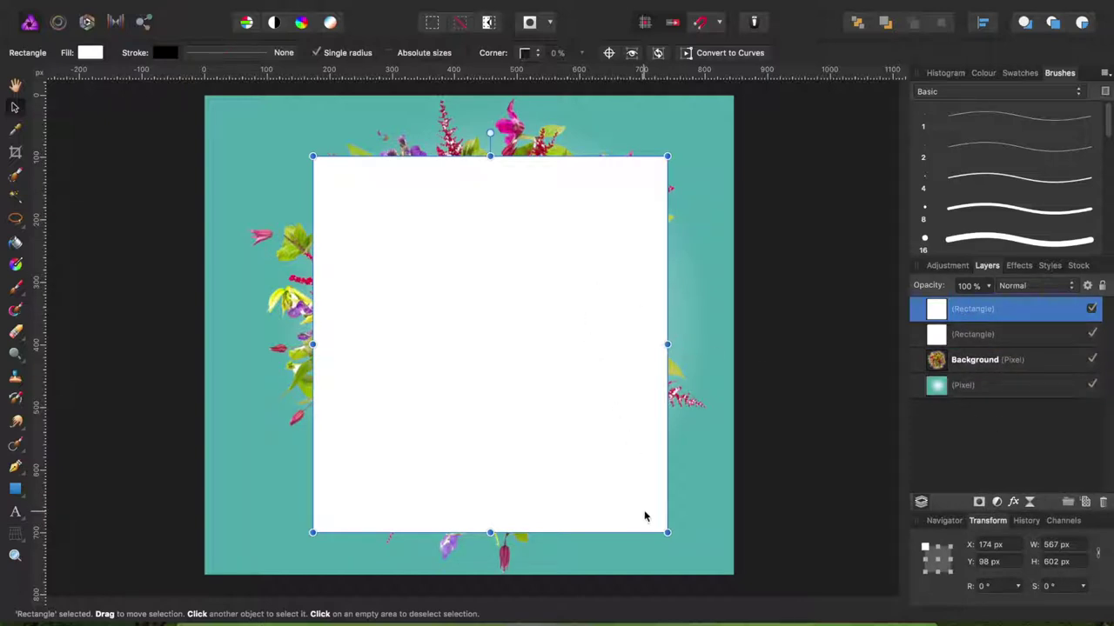
Step: Shrink the rectangle copy around its centre to 529.3 × 562 px
left_click_drag(641, 517, 663, 534)
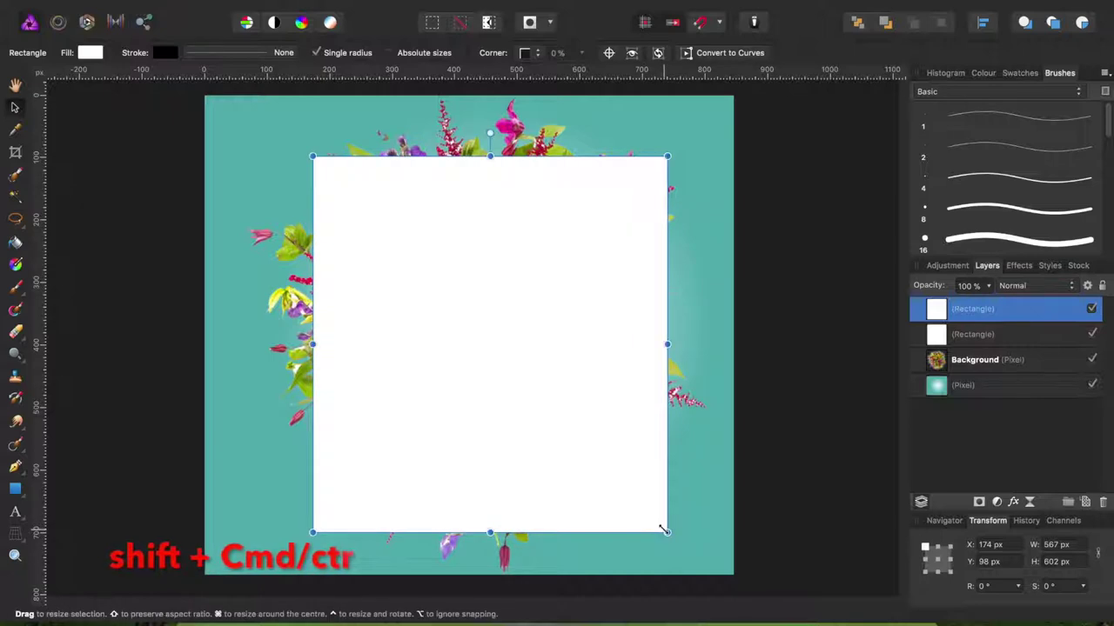
left_click_drag(664, 530, 653, 519)
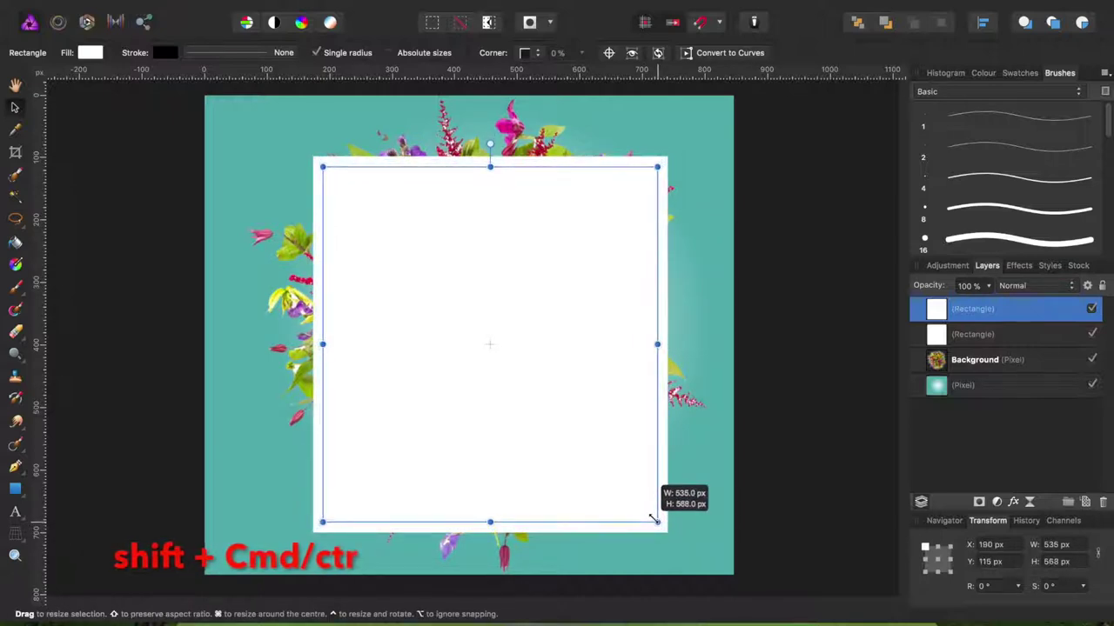
left_click_drag(654, 520, 651, 516)
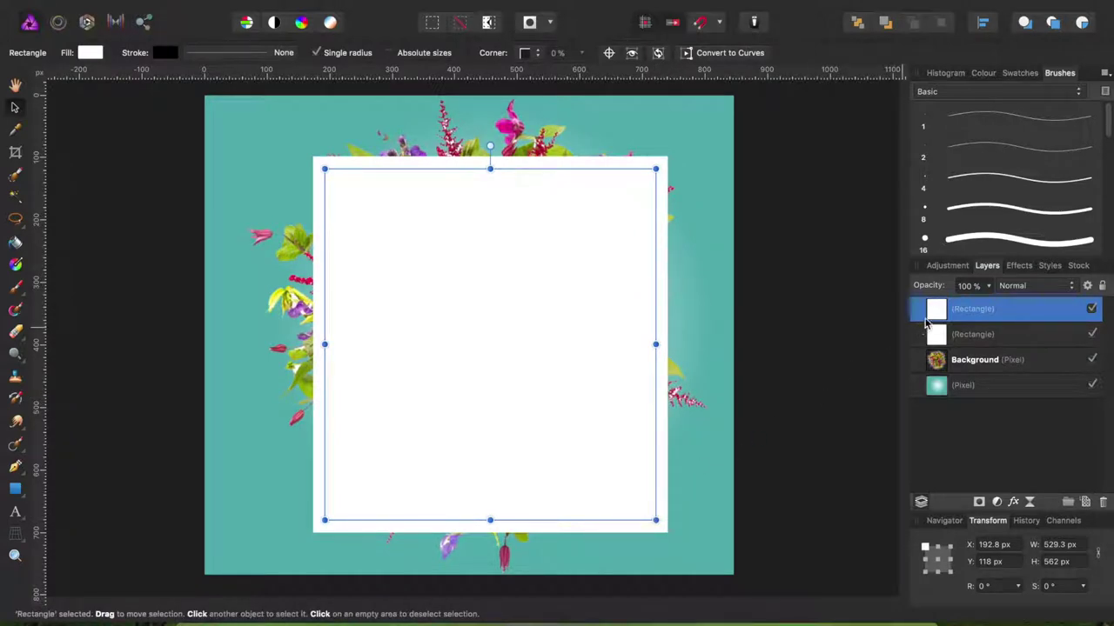
left_click(726, 241)
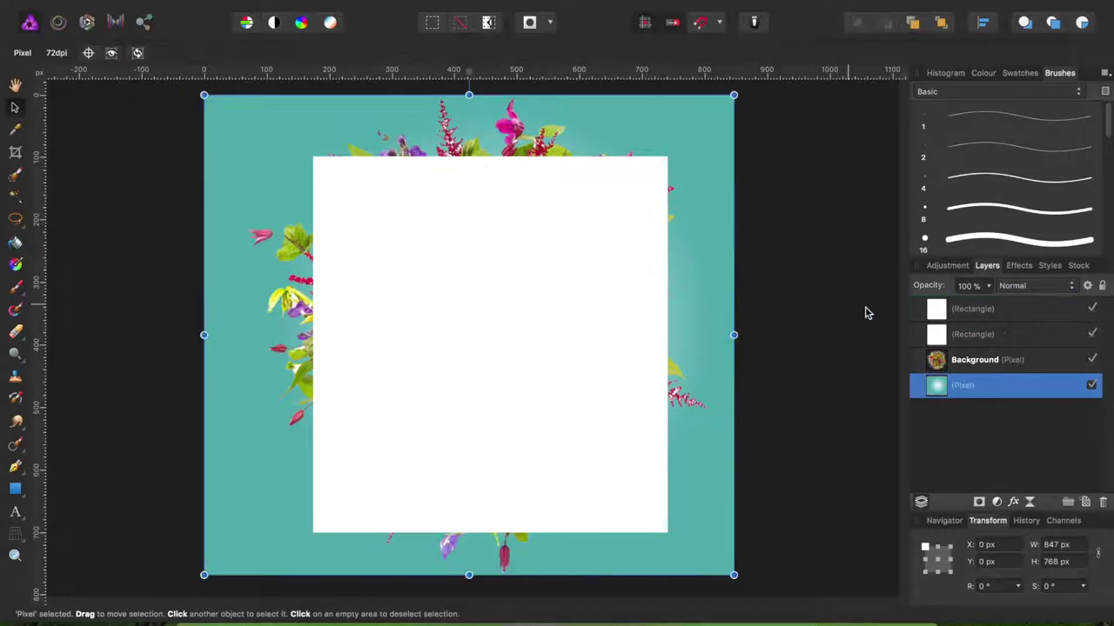
Step: Rasterise the larger white rectangle and delete its selected interior, leaving a white frame
left_click(968, 315)
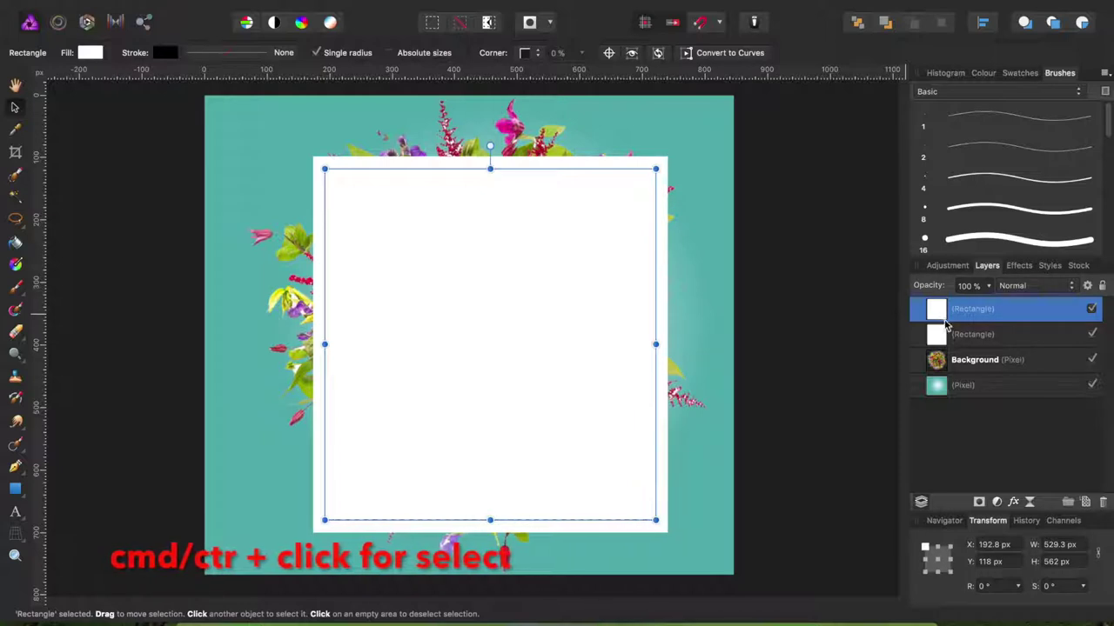
left_click(951, 336)
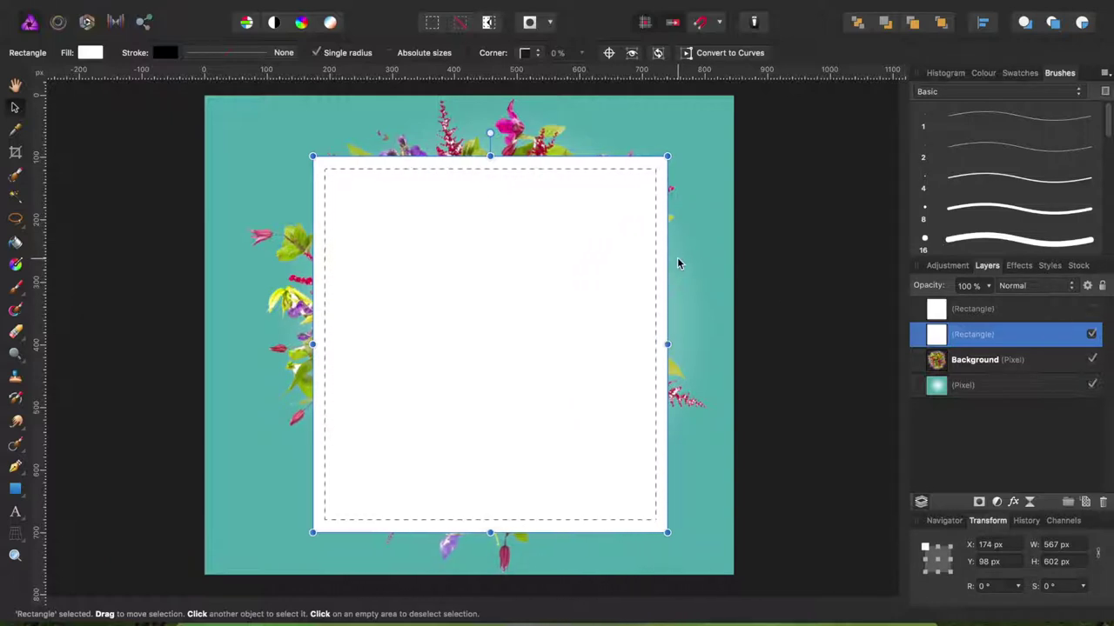
right_click(976, 338)
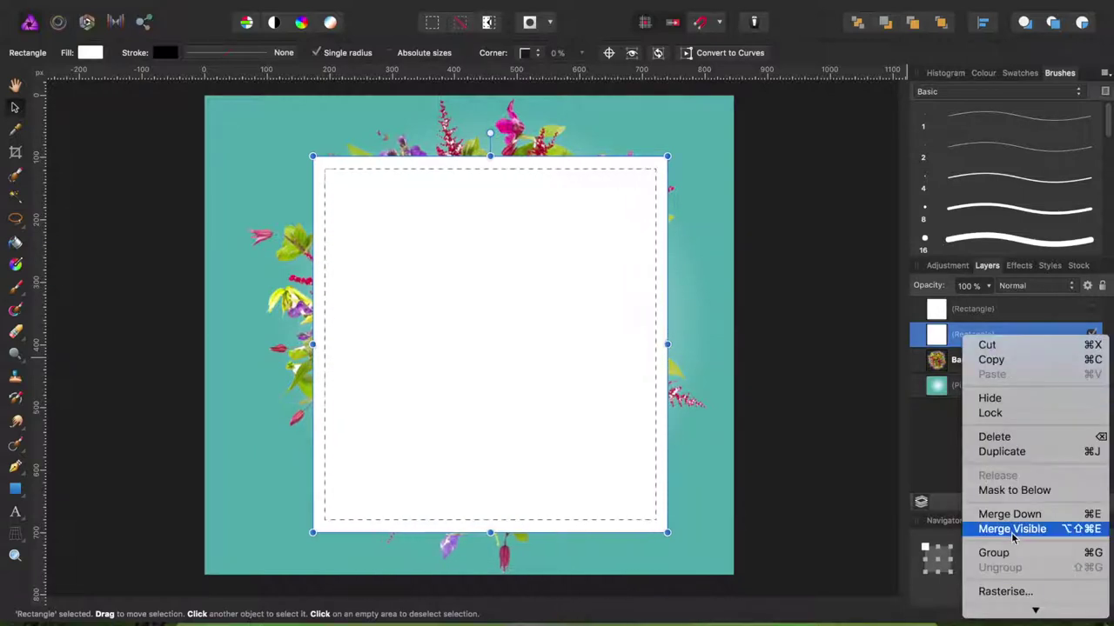
scroll(1012, 533, "down", 1)
scroll(1012, 532, "down", 1)
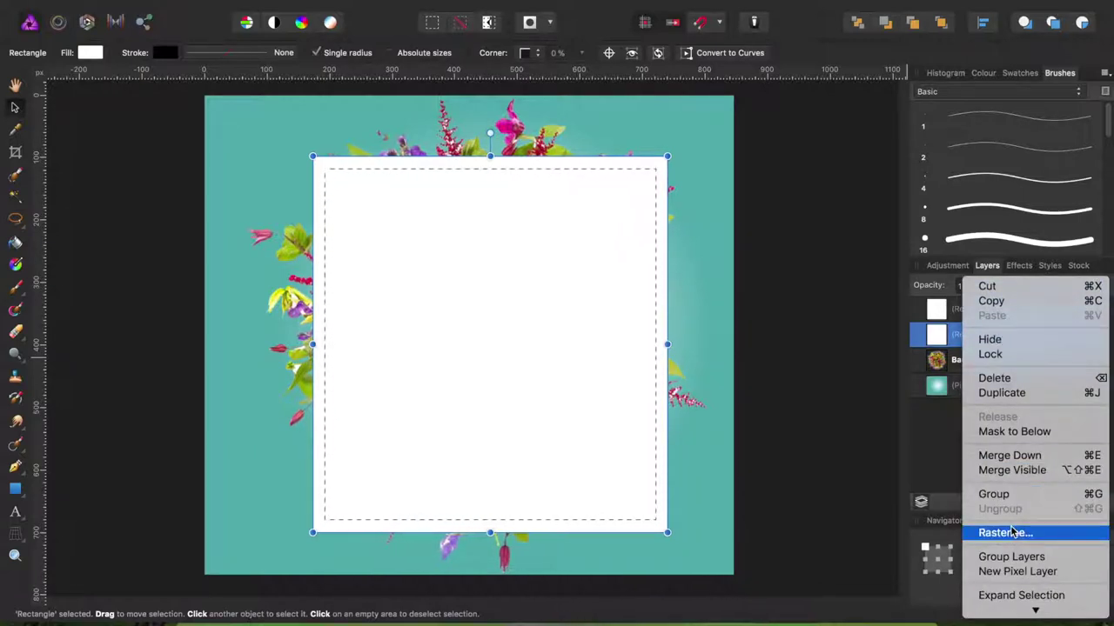
left_click(1011, 533)
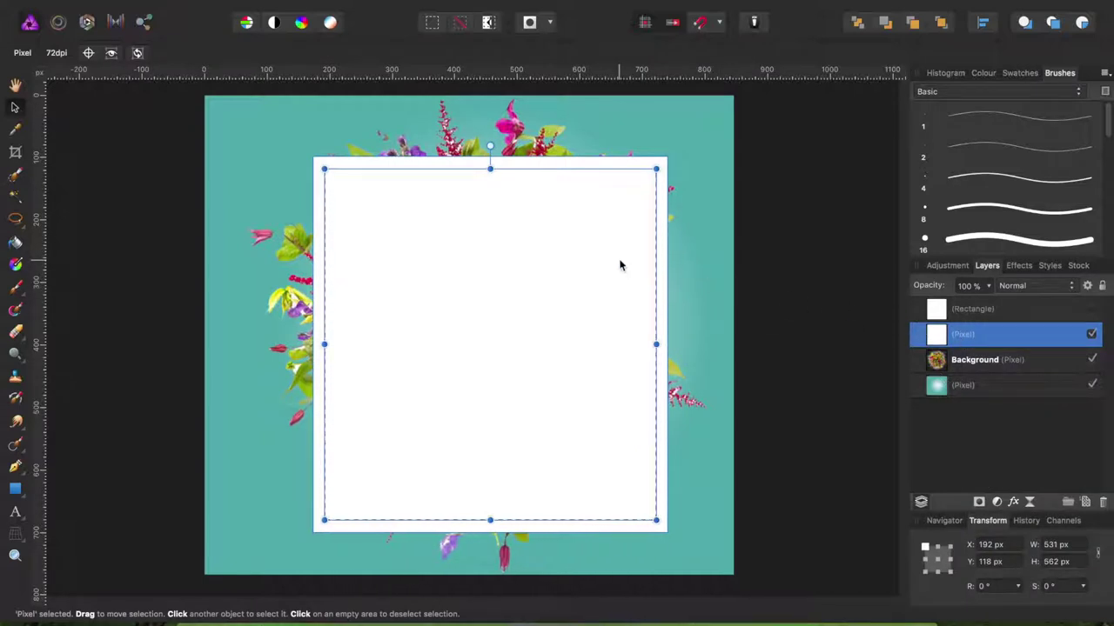
key("Delete")
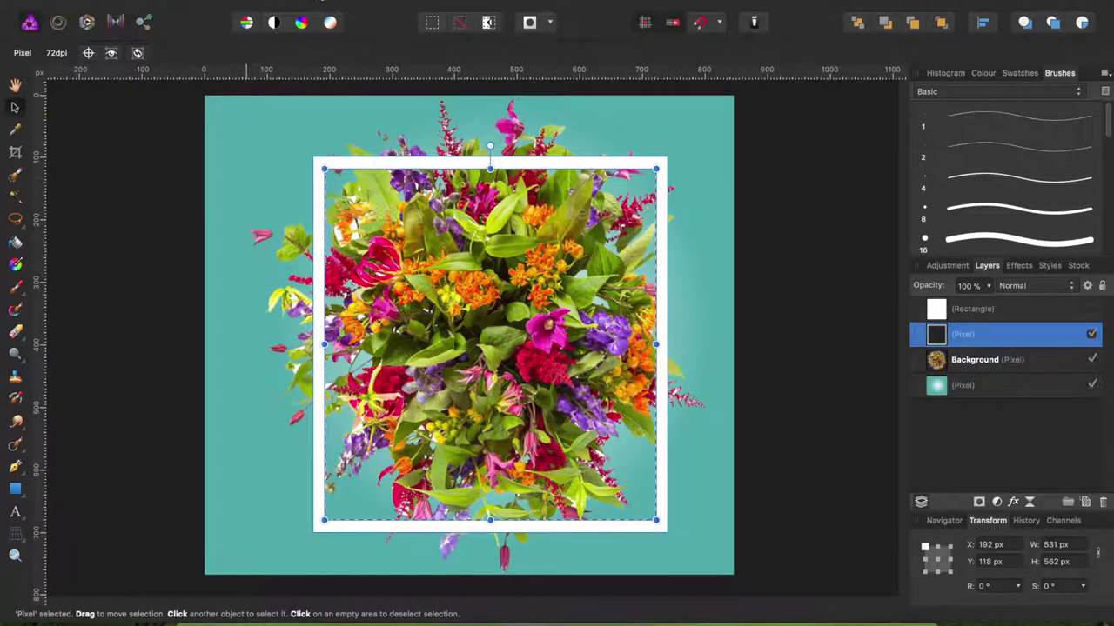
Step: Deselect the pixels and delete the leftover smaller Rectangle layer
left_click(252, 0)
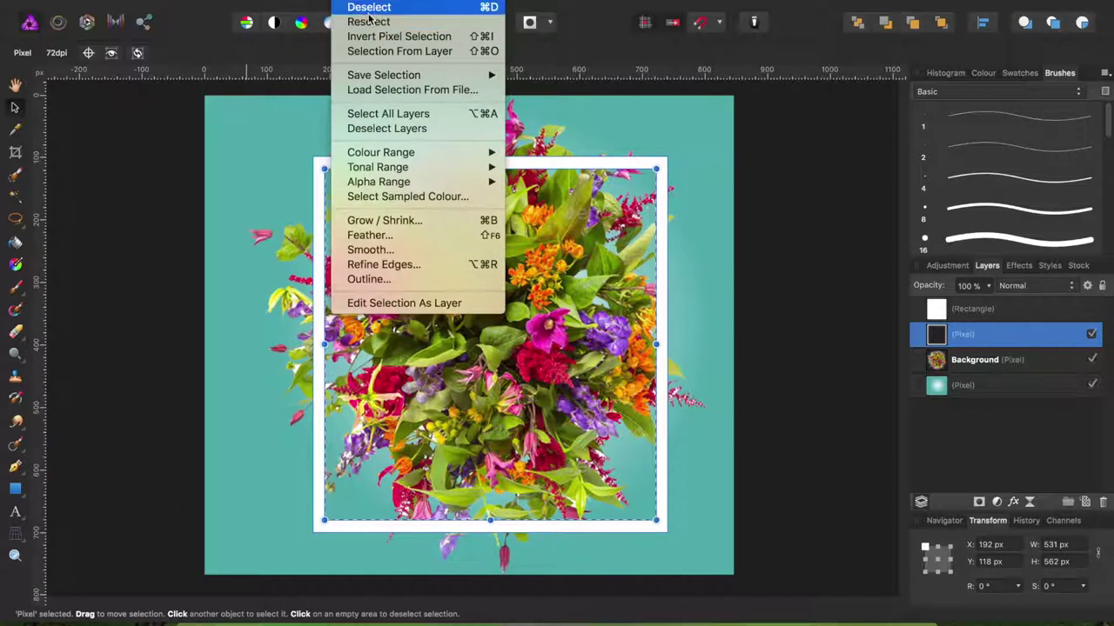
left_click(368, 10)
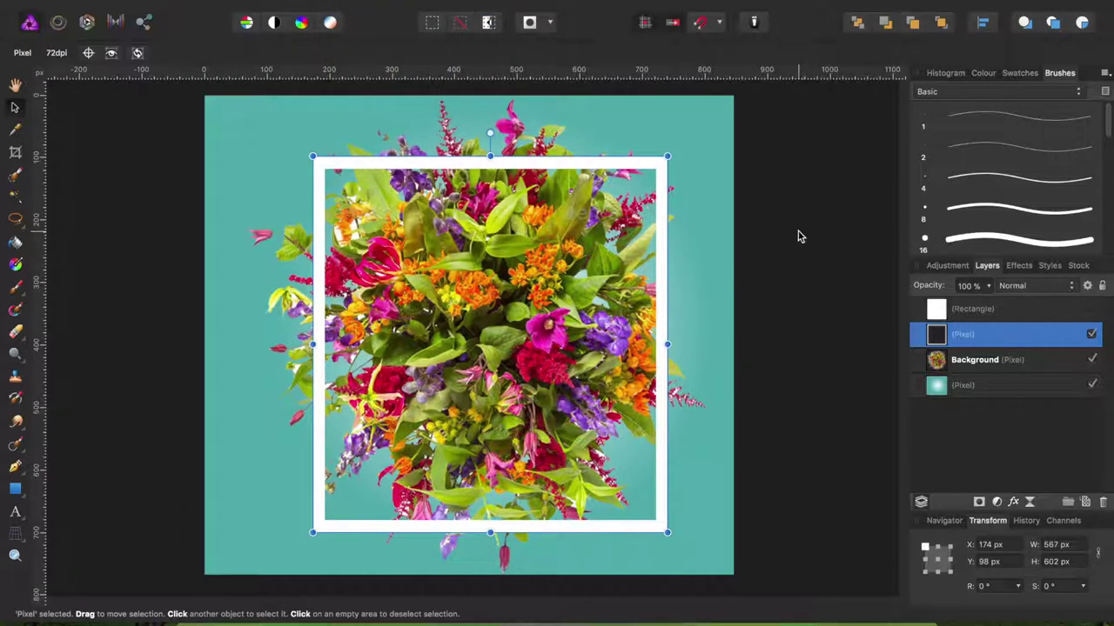
left_click(834, 250)
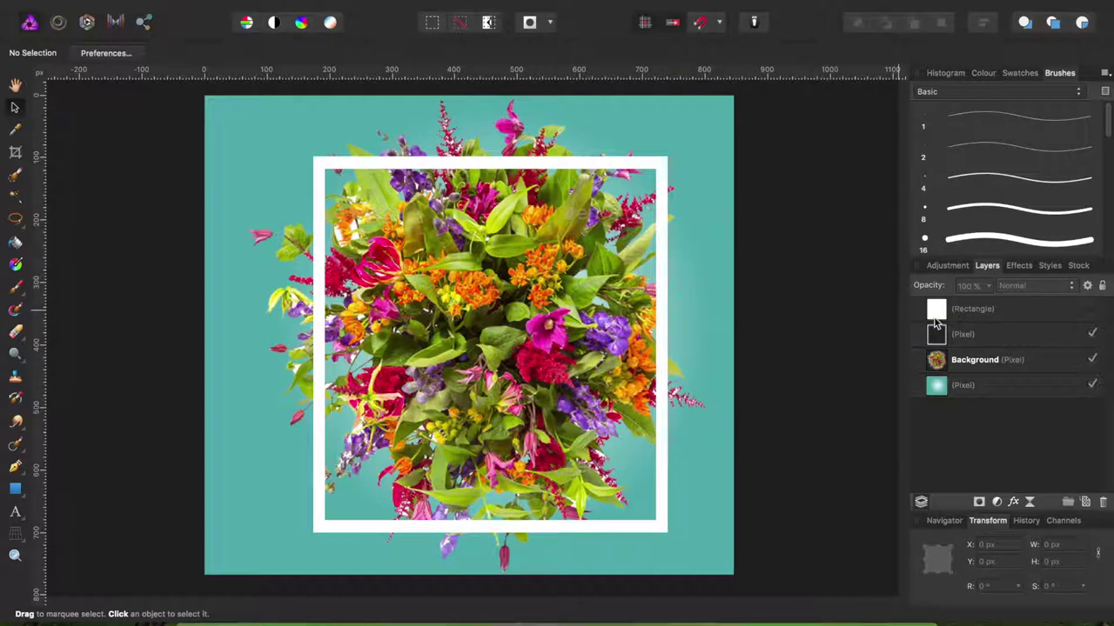
left_click(1014, 311)
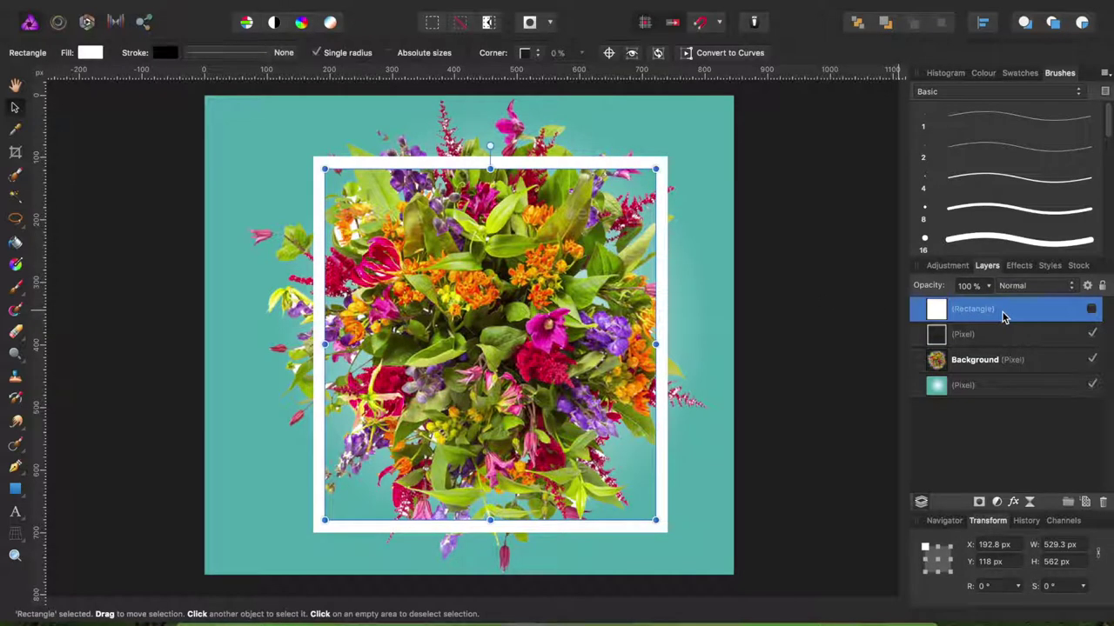
left_click(1101, 503)
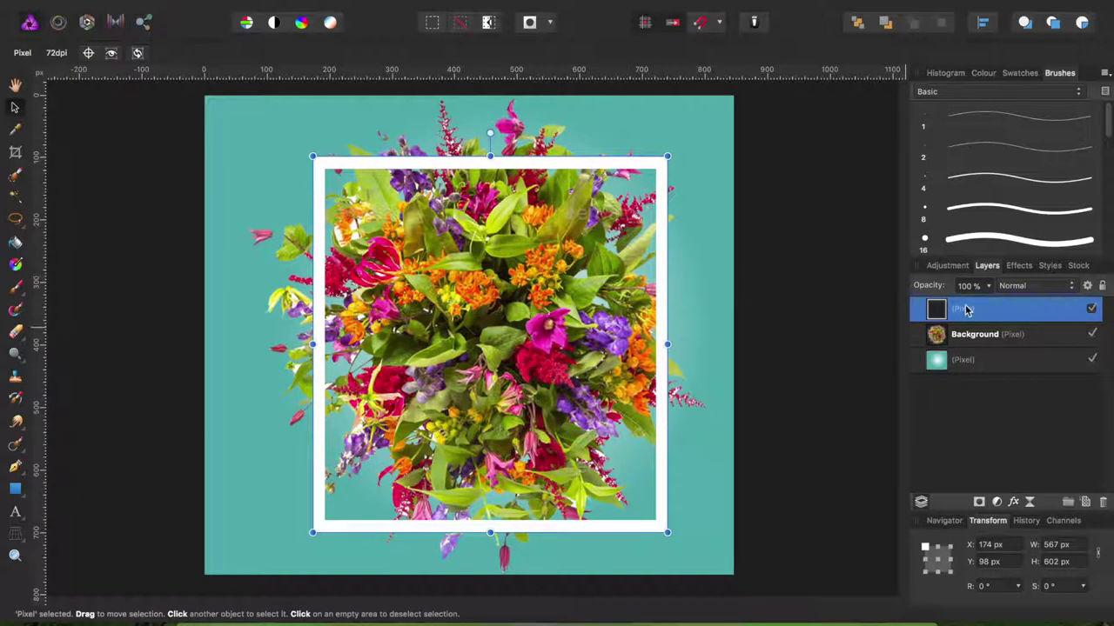
Step: Rename the white frame's Pixel layer to 'border'
double_click(965, 309)
type("border")
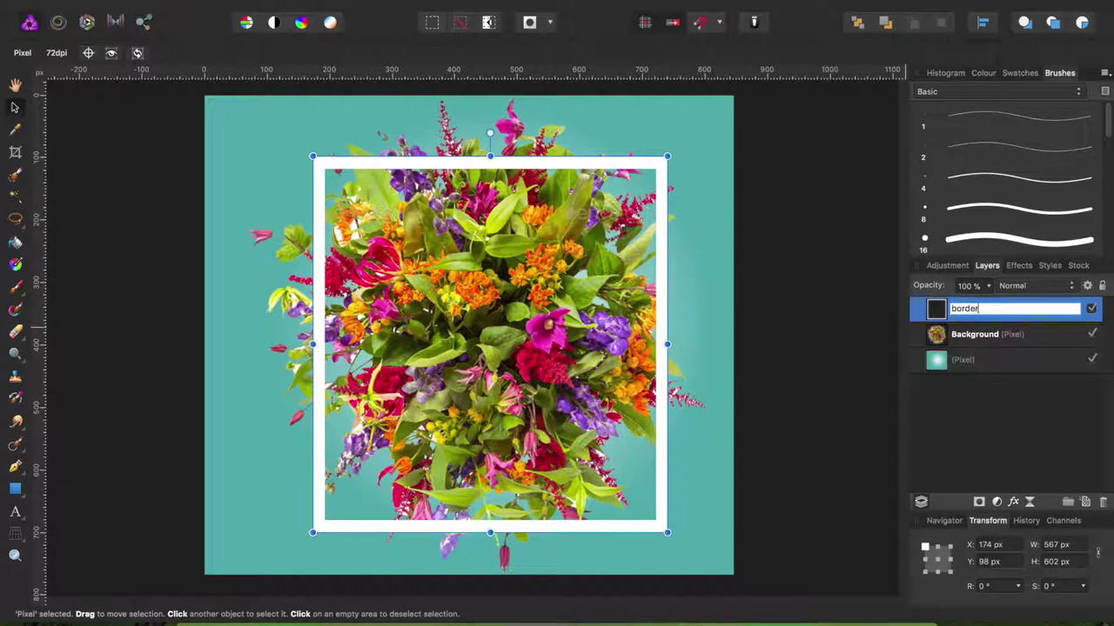
key("Return")
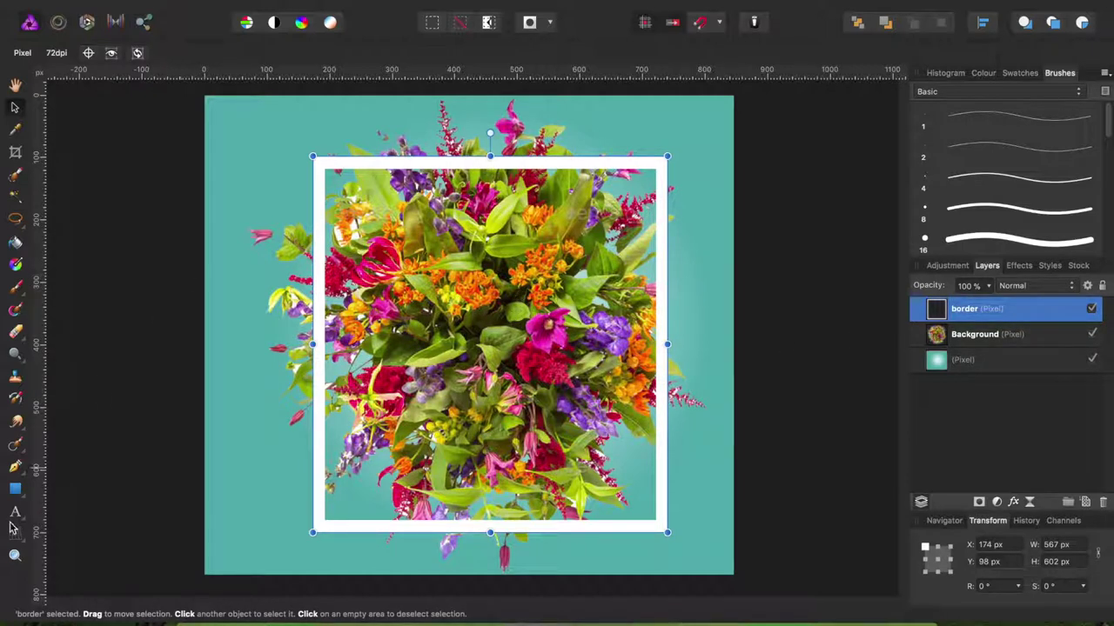
left_click(14, 515)
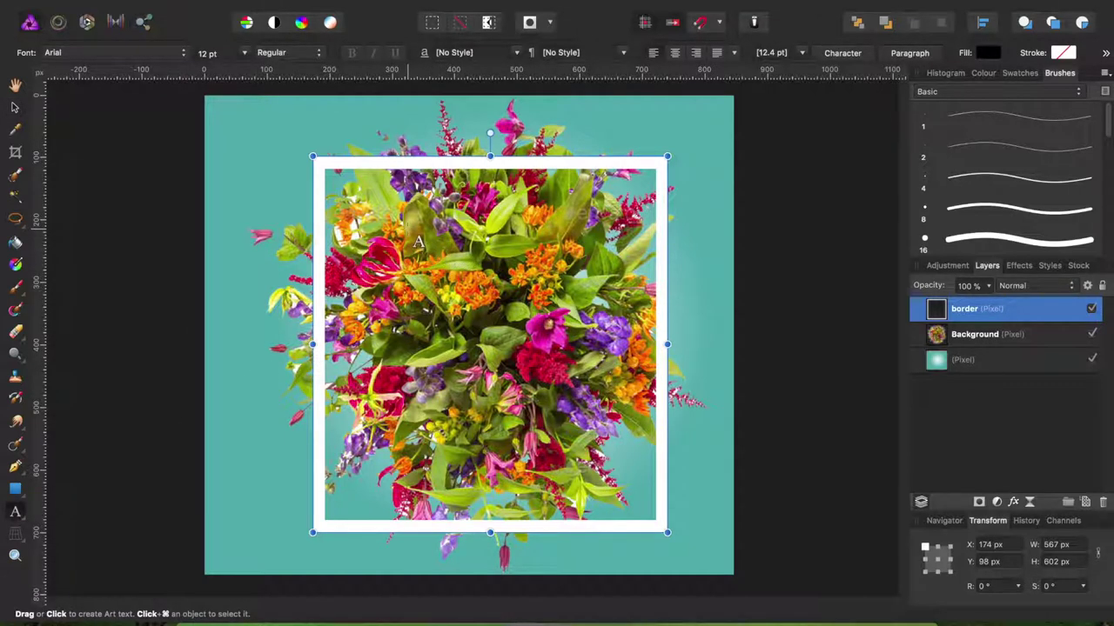
Step: Add 'FL' artistic text on the bouquet, enlarge it and move it to the top
left_click(392, 245)
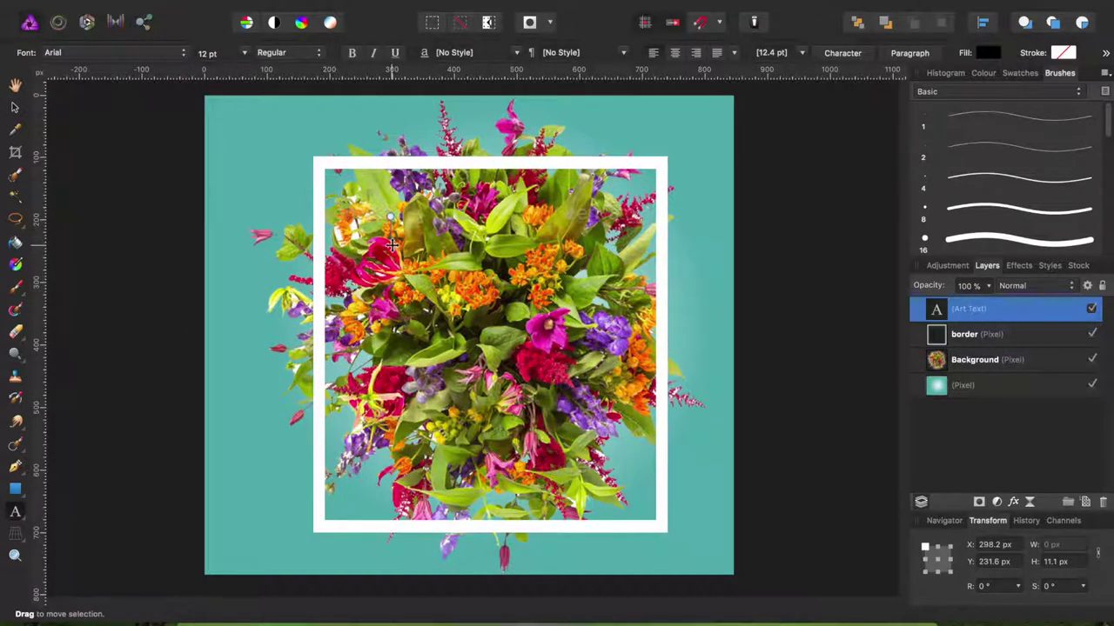
type("T")
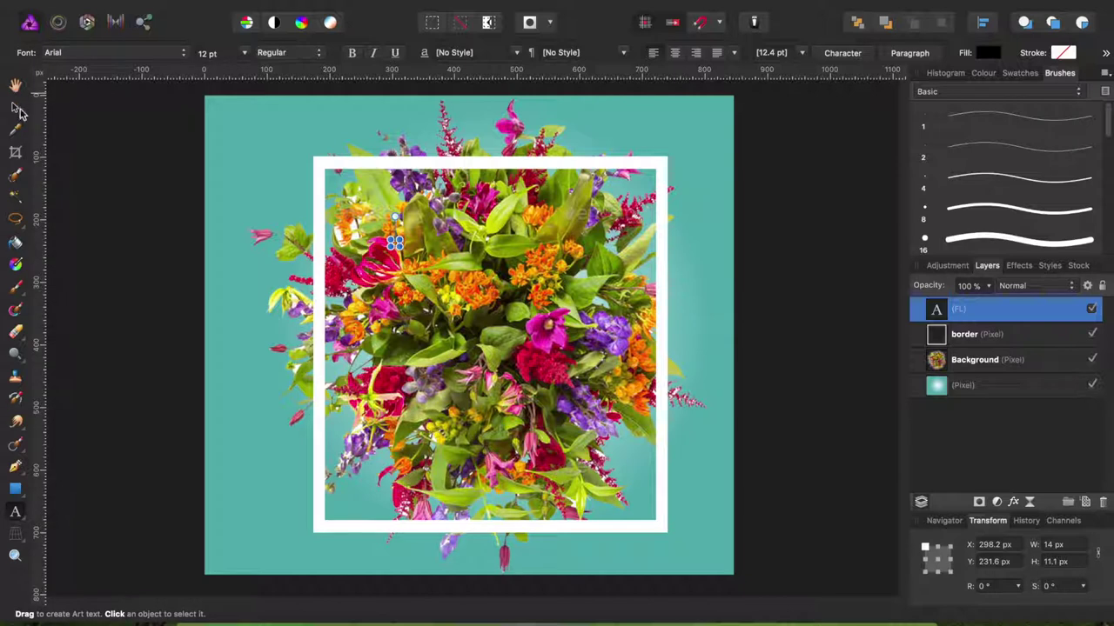
key("Escape")
left_click_drag(402, 250, 549, 317)
left_click_drag(477, 299, 497, 258)
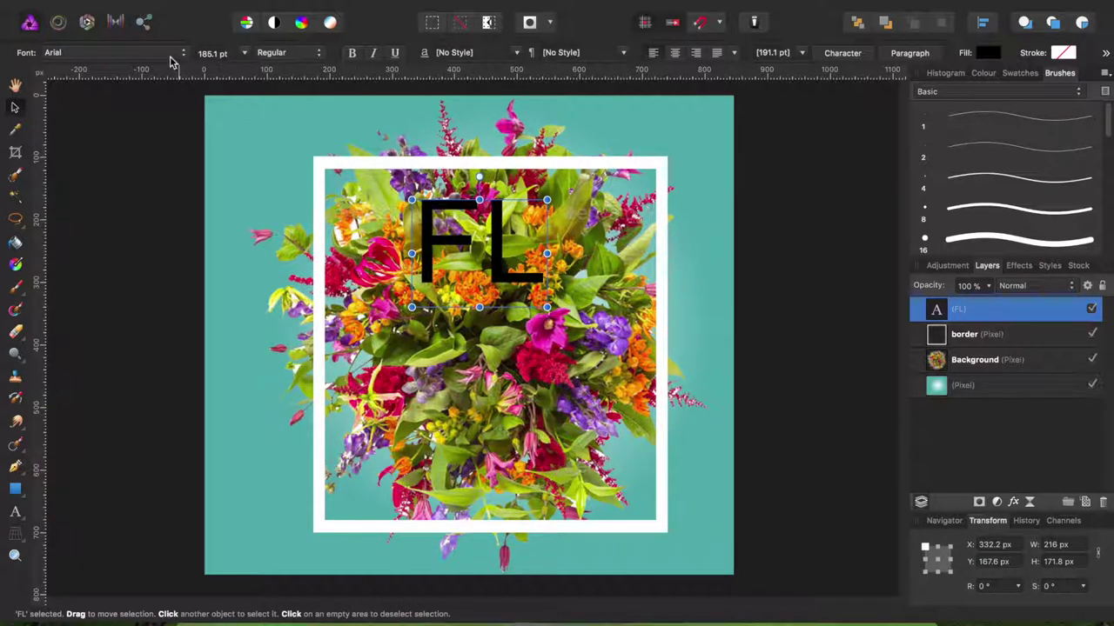
Step: Set the FL text to Arial Bold and enlarge it to about 202.3 pt
left_click(291, 54)
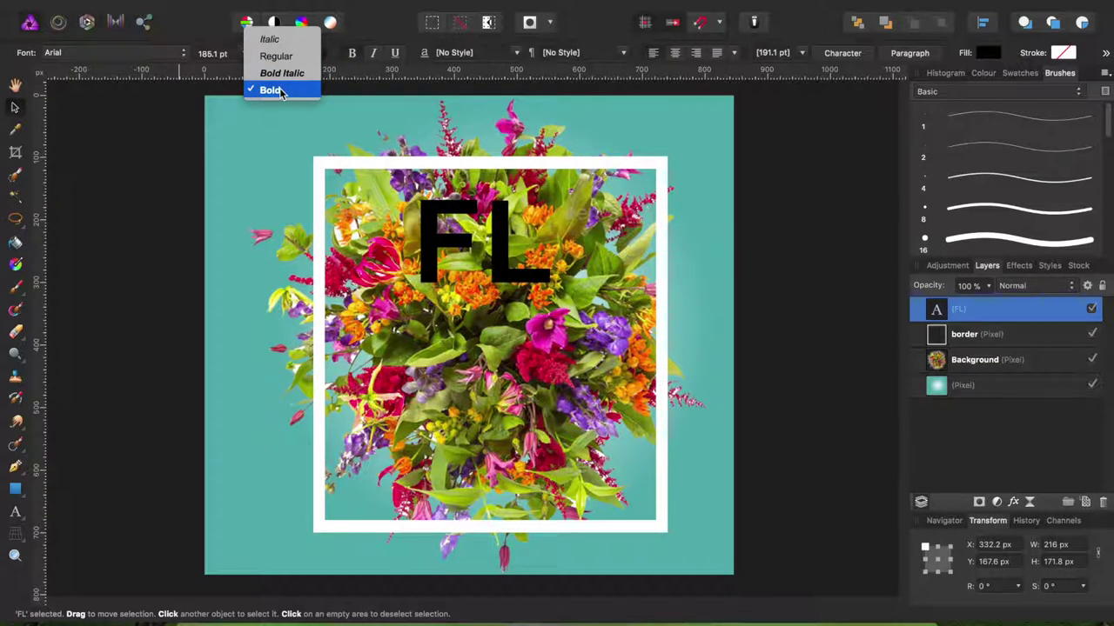
left_click(280, 90)
left_click_drag(553, 307, 581, 314)
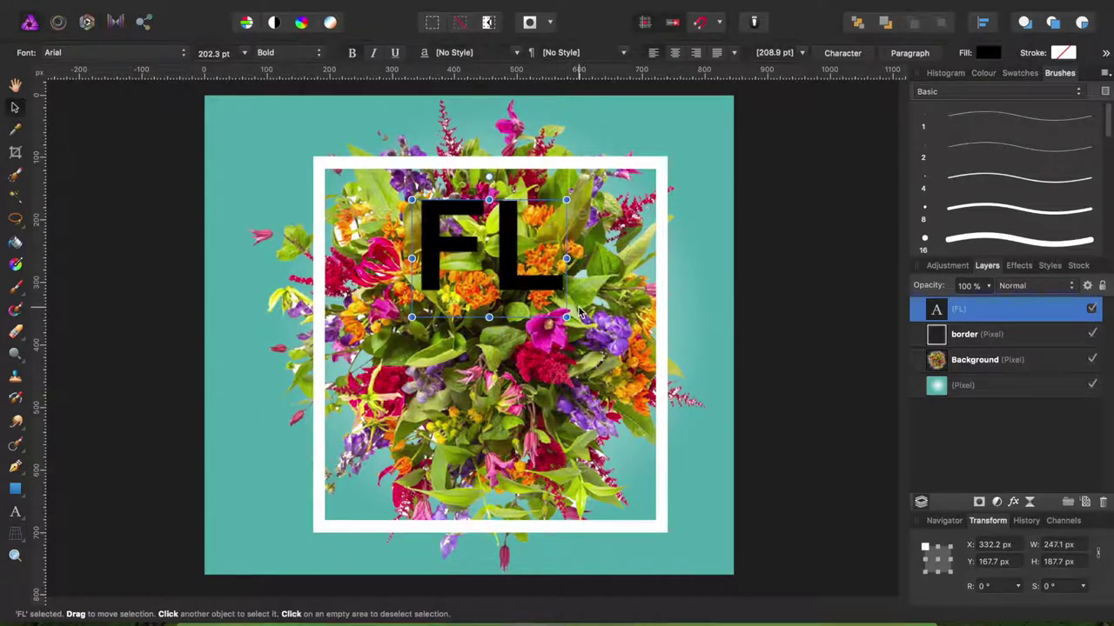
right_click(975, 312)
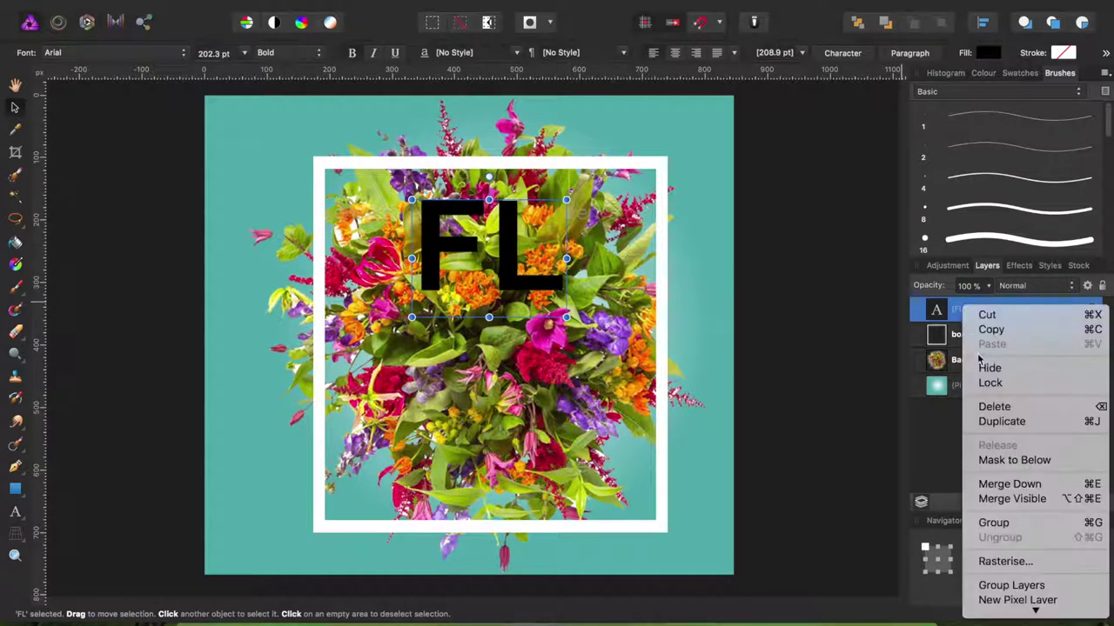
Step: Duplicate the FL text, move the copy below it and retype it as 'OW'
left_click(997, 421)
left_click_drag(505, 252, 504, 338)
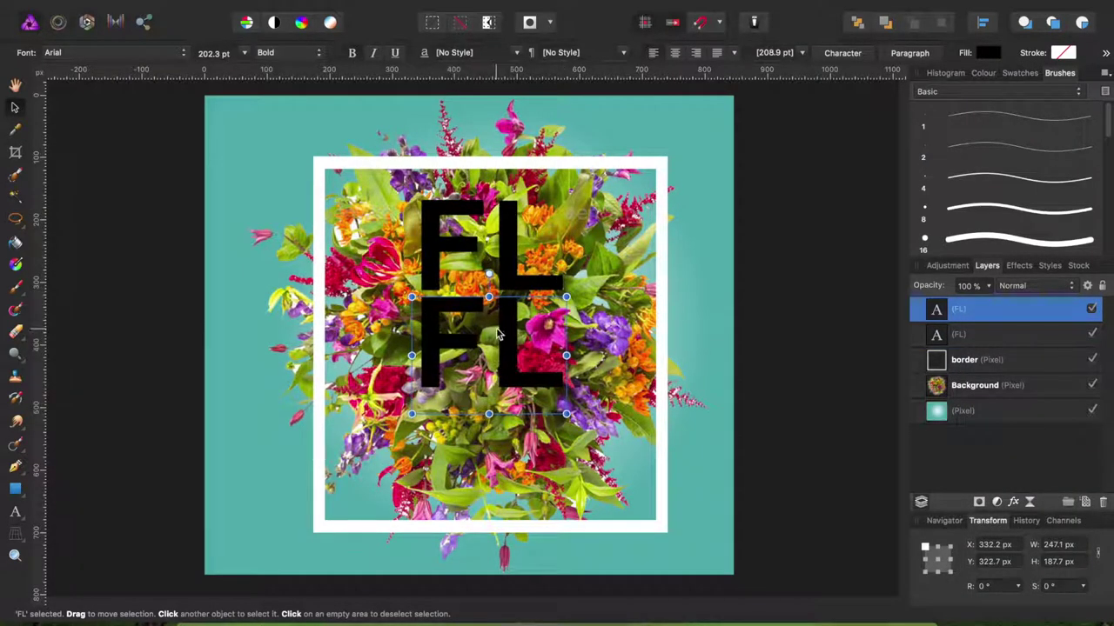
left_click(15, 512)
key("ctrl+a")
type("OW")
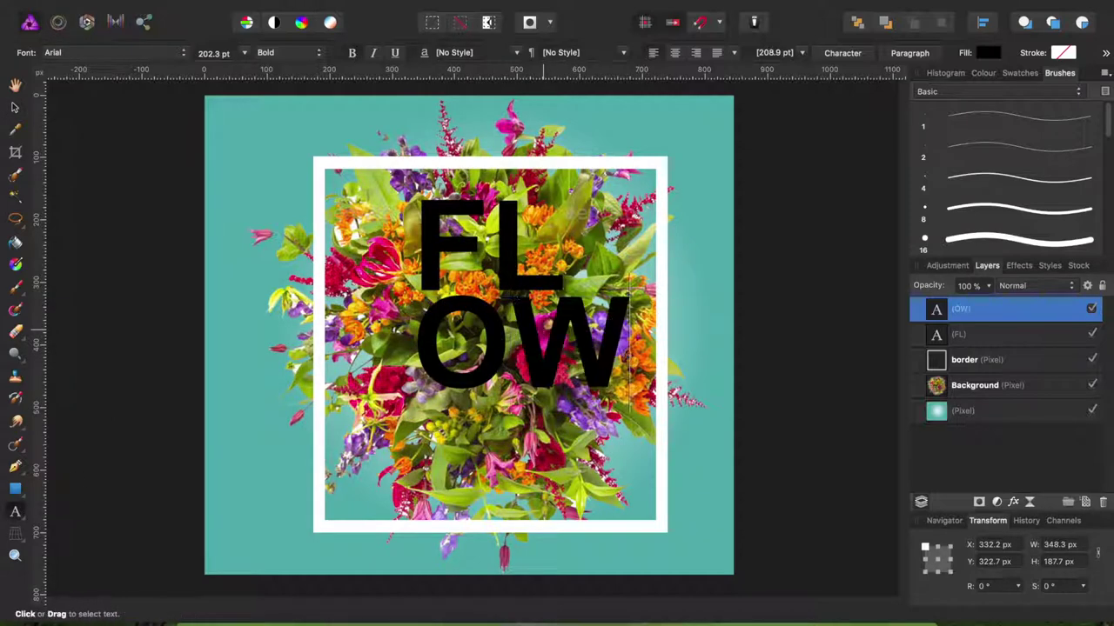
left_click(15, 108)
Step: Duplicate OW below it, retype it as 'ER', then select the text, border and Background layers
right_click(961, 312)
left_click(995, 428)
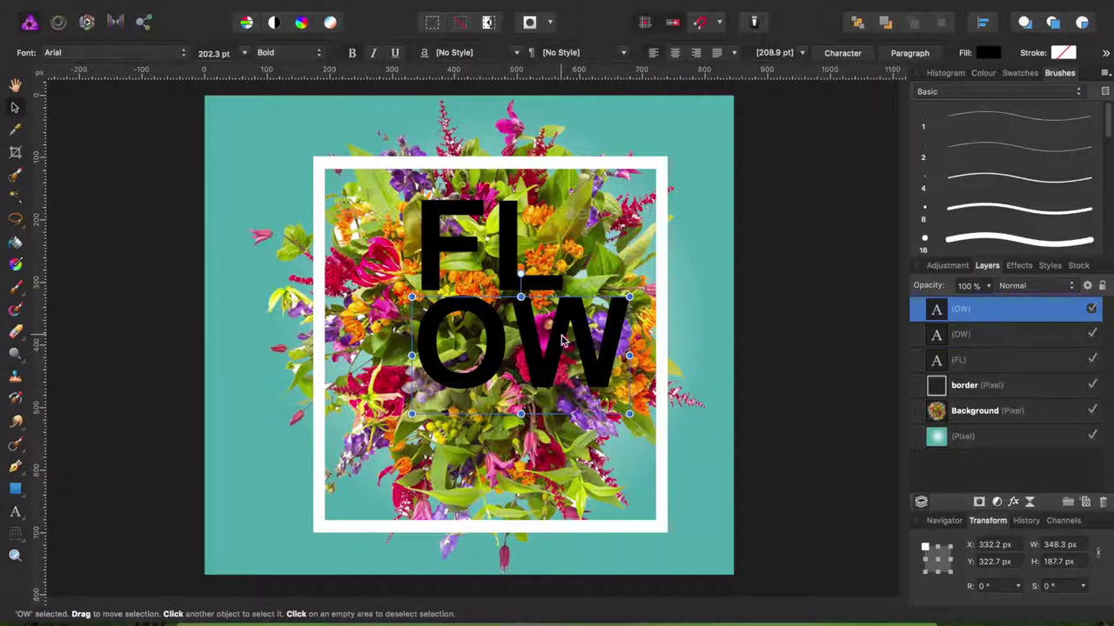
left_click_drag(559, 348, 539, 441)
left_click(15, 511)
key("ctrl+a")
key("BackSpace")
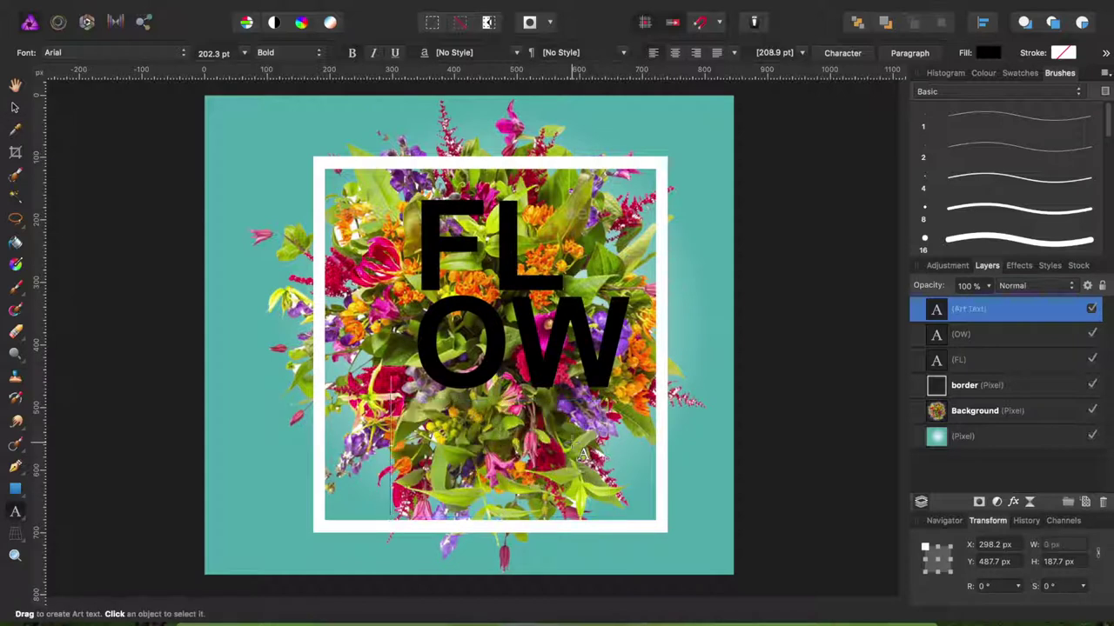
type("ER")
key("Escape")
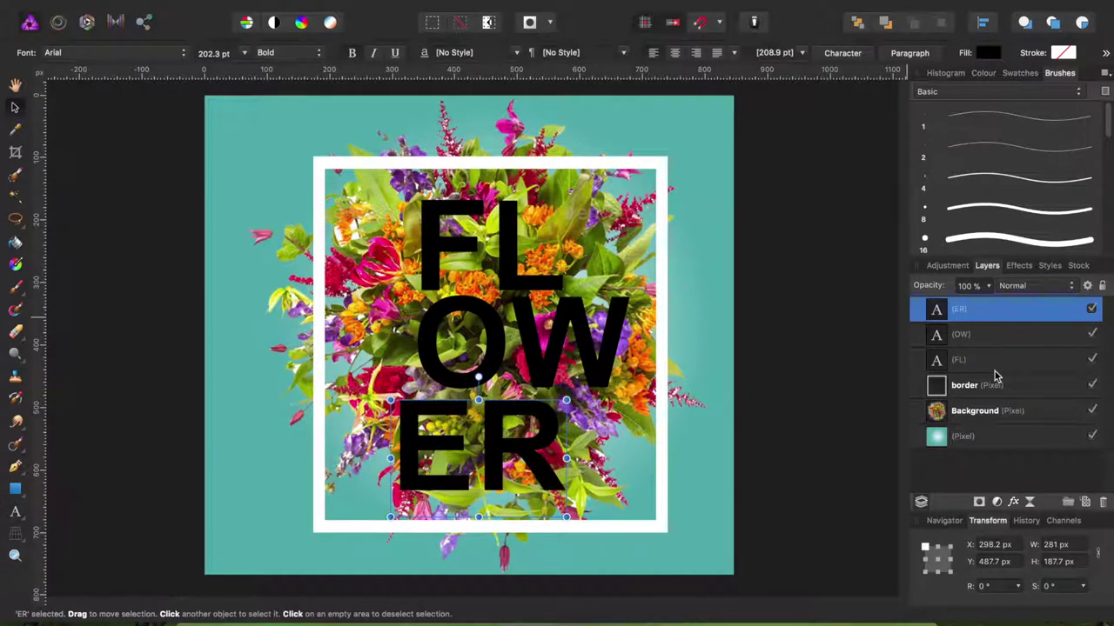
left_click(991, 387, "shift")
left_click(986, 414, "shift")
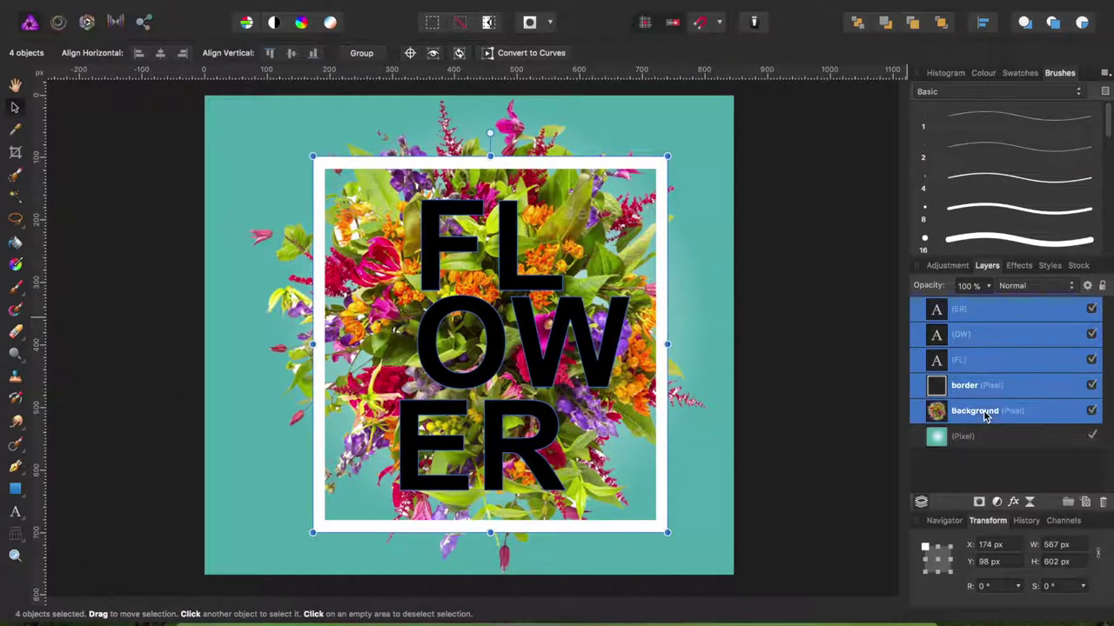
Step: Centre the selected text, frame and bouquet horizontally on the canvas
left_click(987, 32)
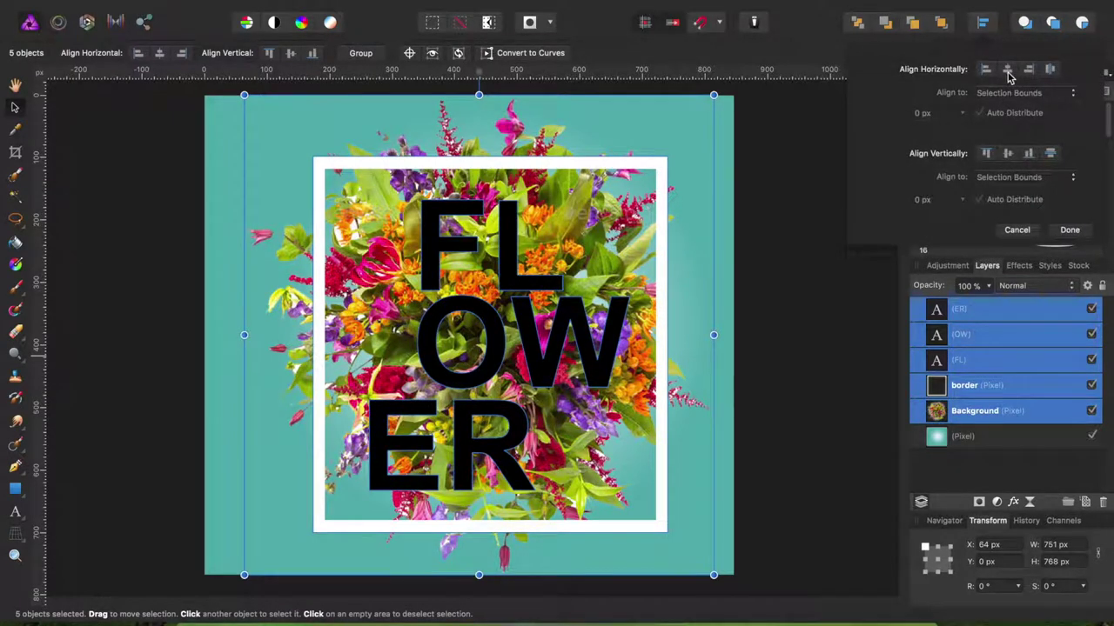
left_click(1006, 69)
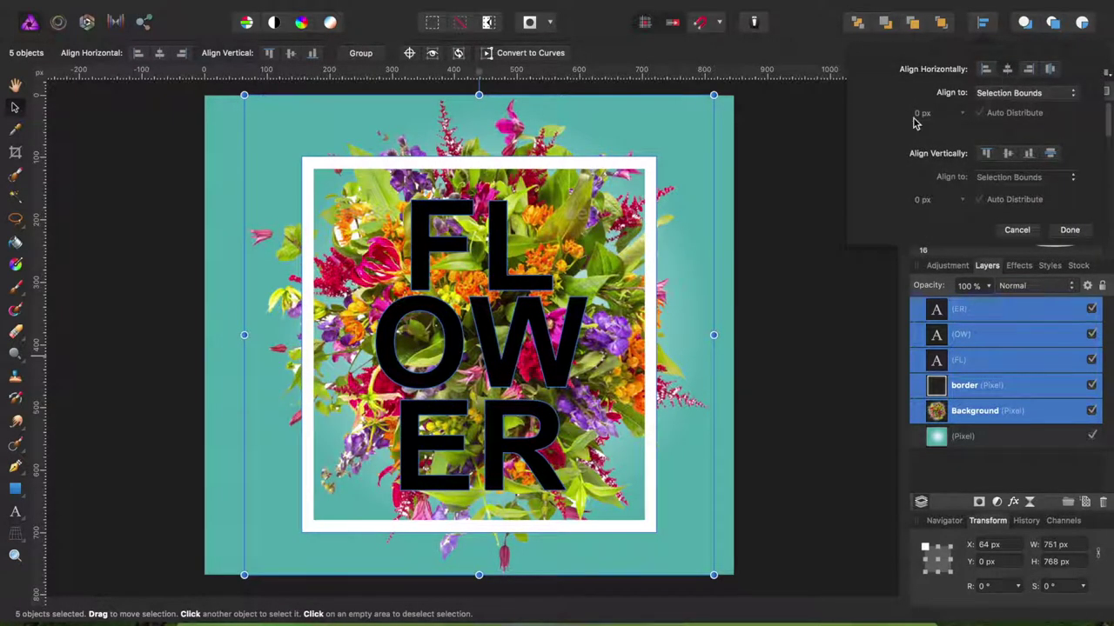
left_click(157, 195)
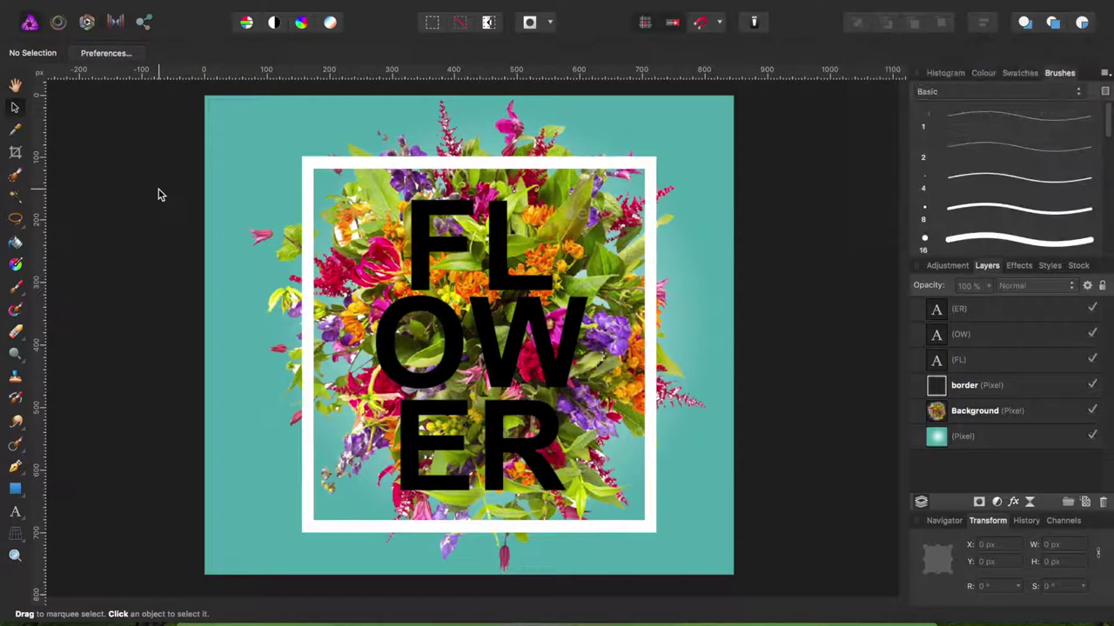
Step: Select the FL, OW and ER text and change their fill to white
left_click(426, 245)
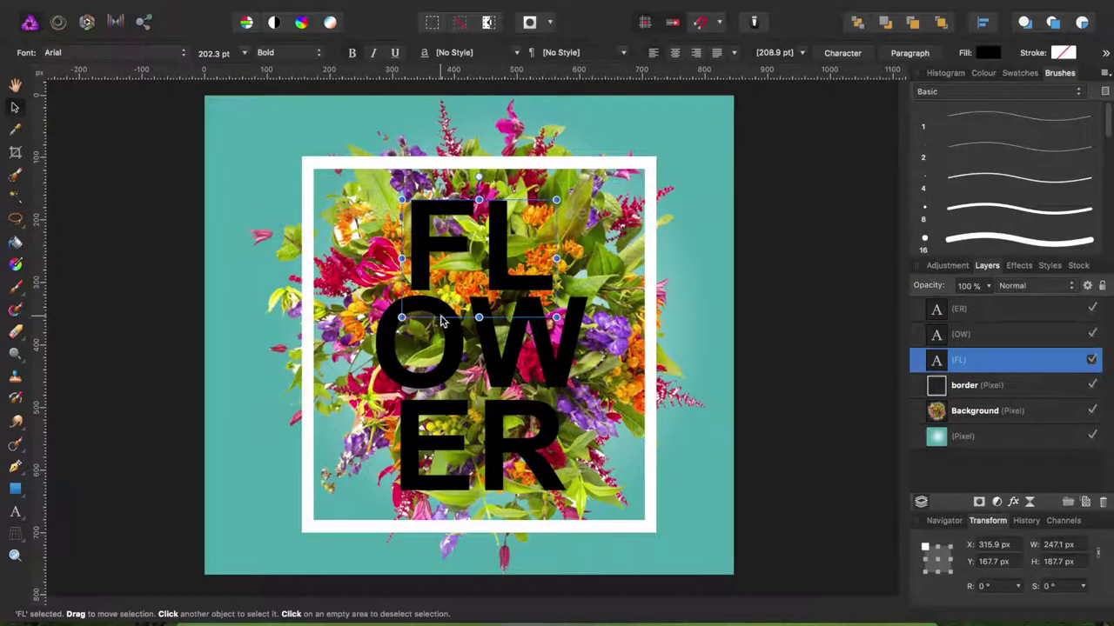
left_click(450, 339, "shift")
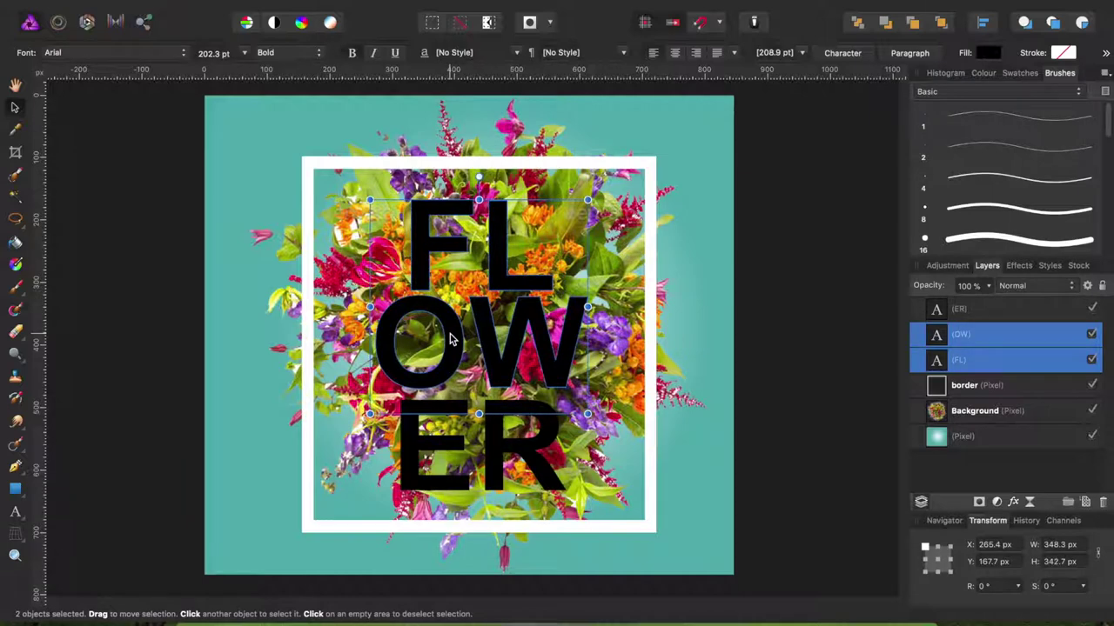
left_click(450, 440, "shift")
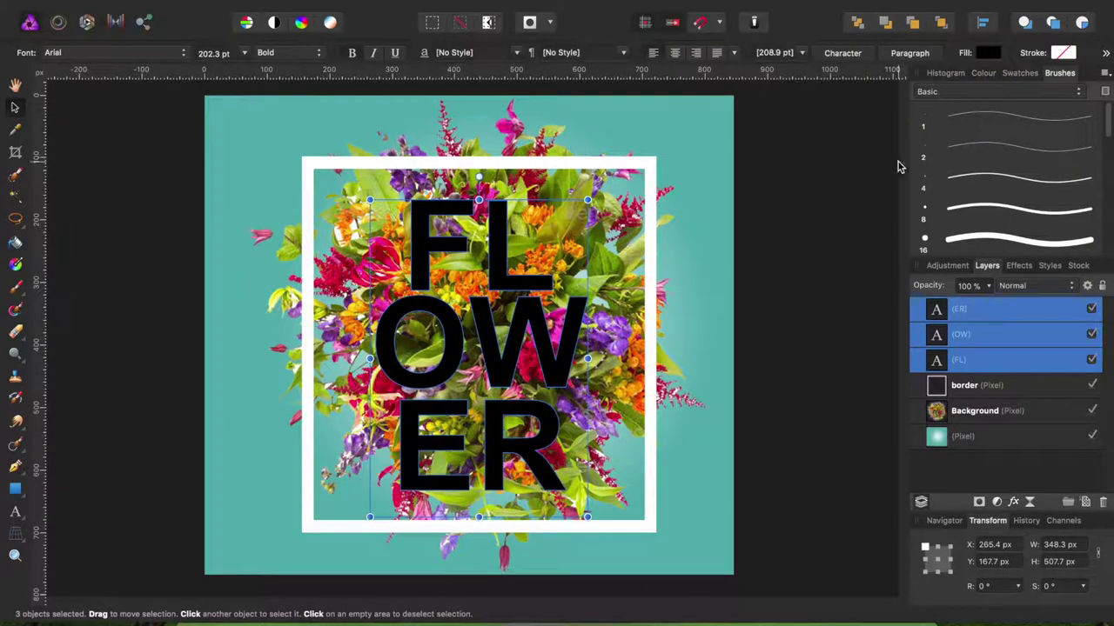
left_click(987, 54)
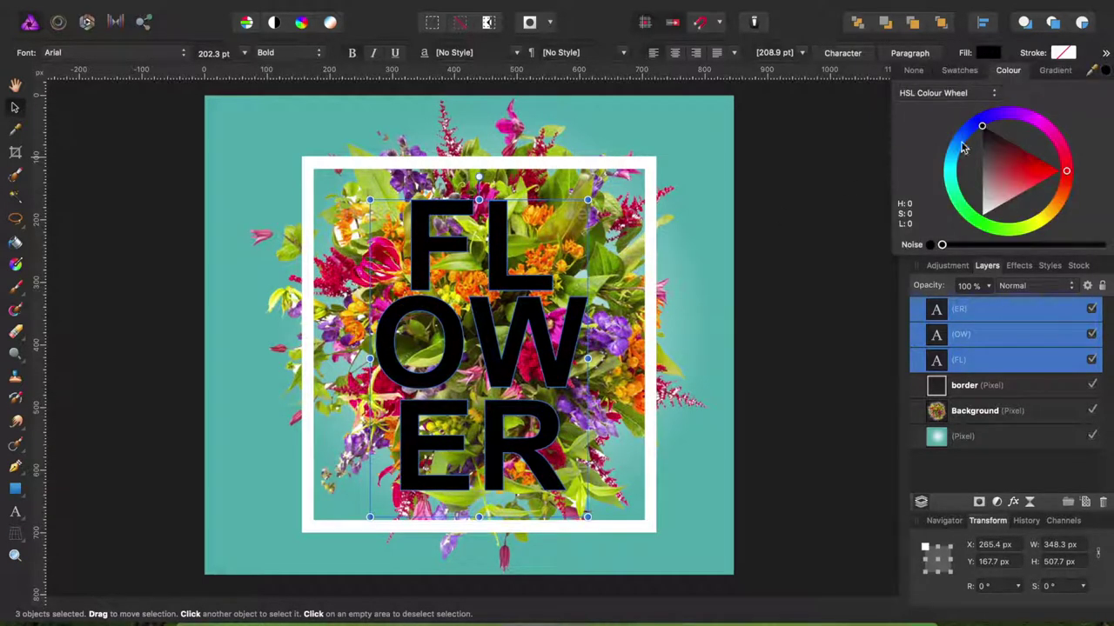
left_click_drag(983, 177, 981, 216)
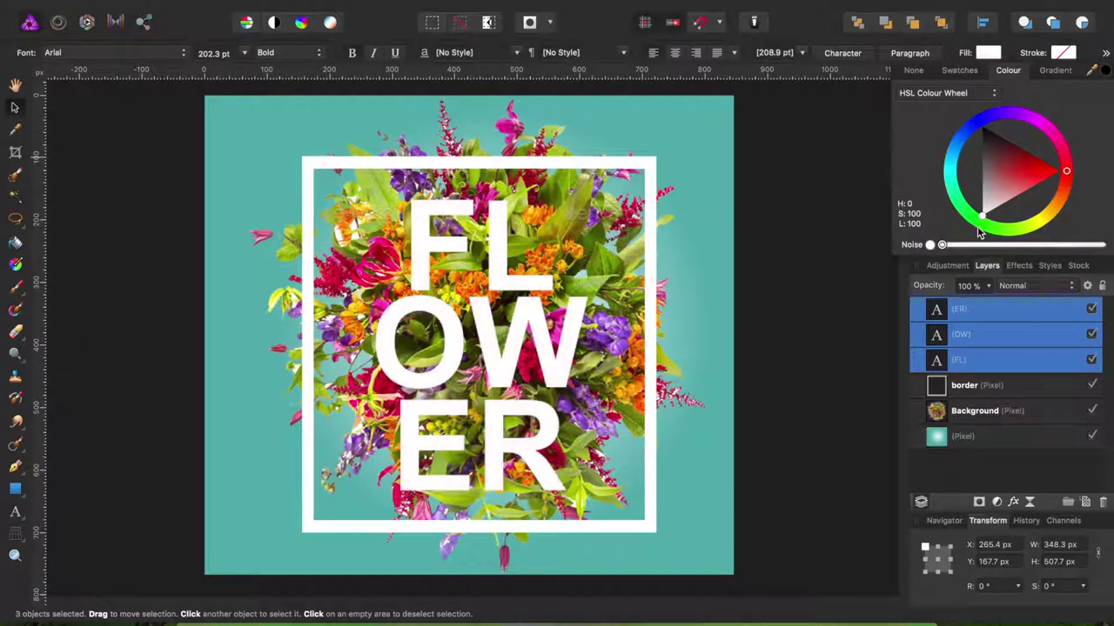
Step: Nudge the FL text line up about 13 px and the ER line down about 14 px
left_click(195, 228)
left_click(427, 215)
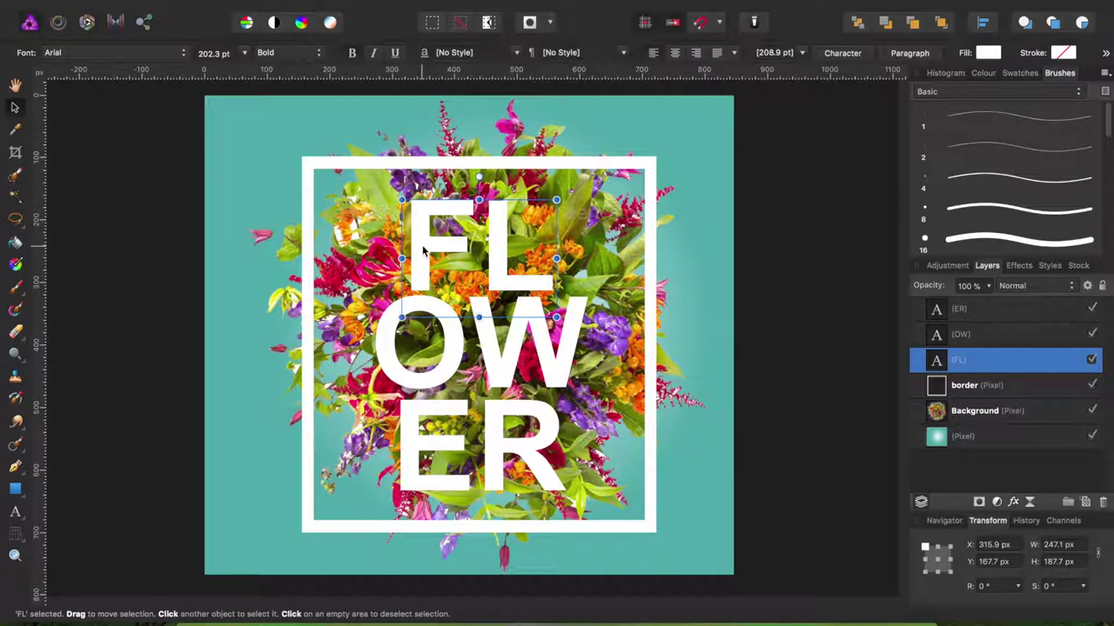
left_click_drag(424, 251, 426, 241)
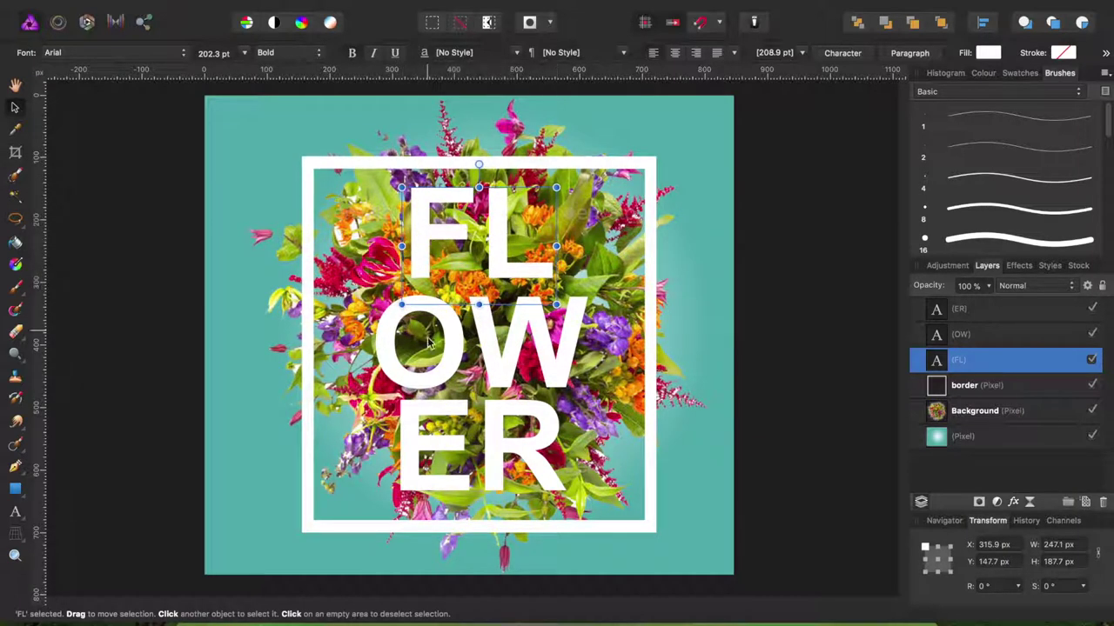
left_click(412, 449)
left_click_drag(413, 435, 409, 443)
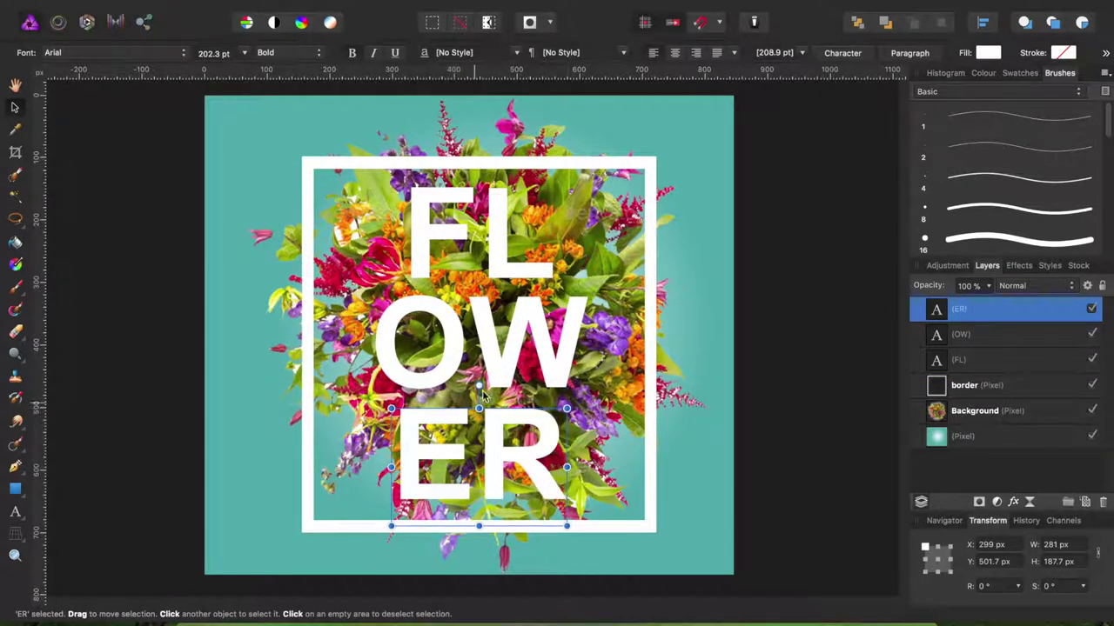
left_click(759, 170)
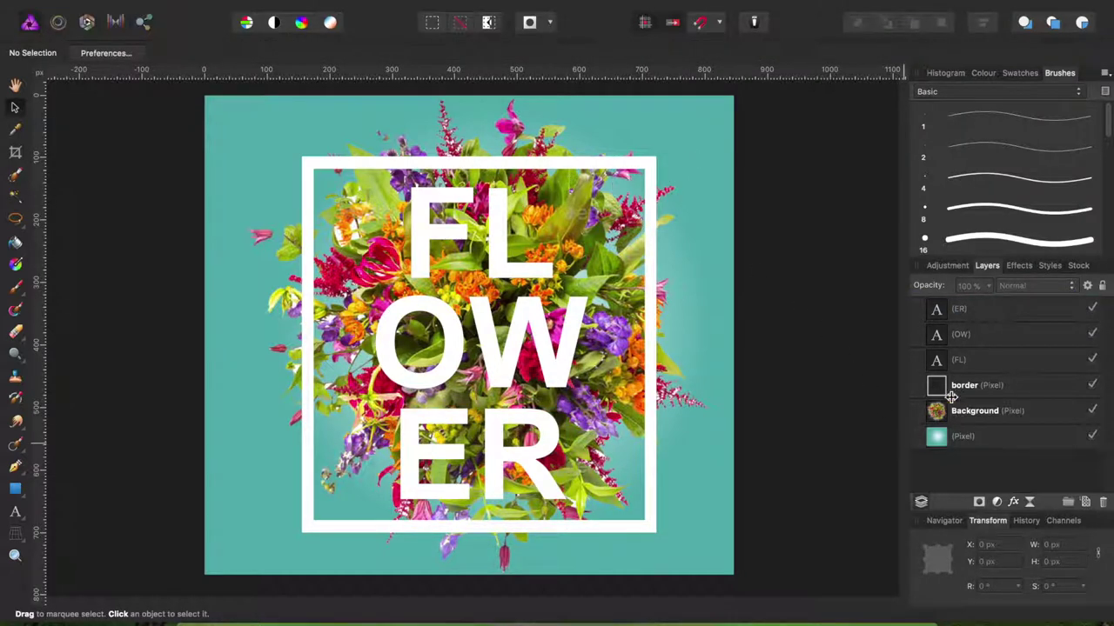
left_click(965, 390)
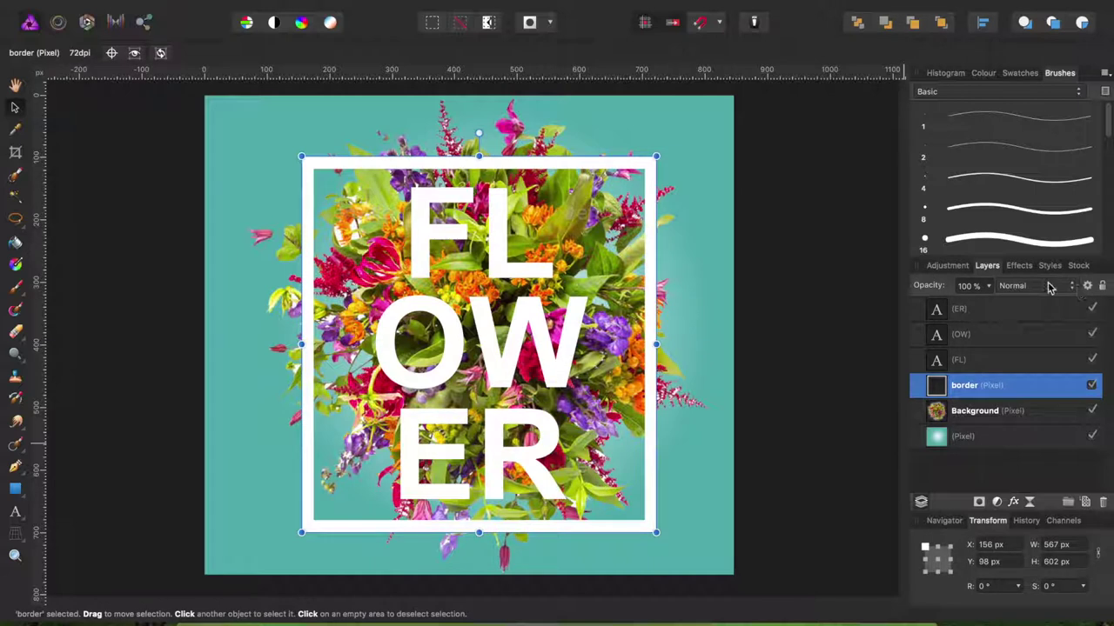
Step: Lower the white border layer's opacity to 41%, then zoom in on the canvas
left_click(988, 287)
left_click_drag(974, 311, 914, 322)
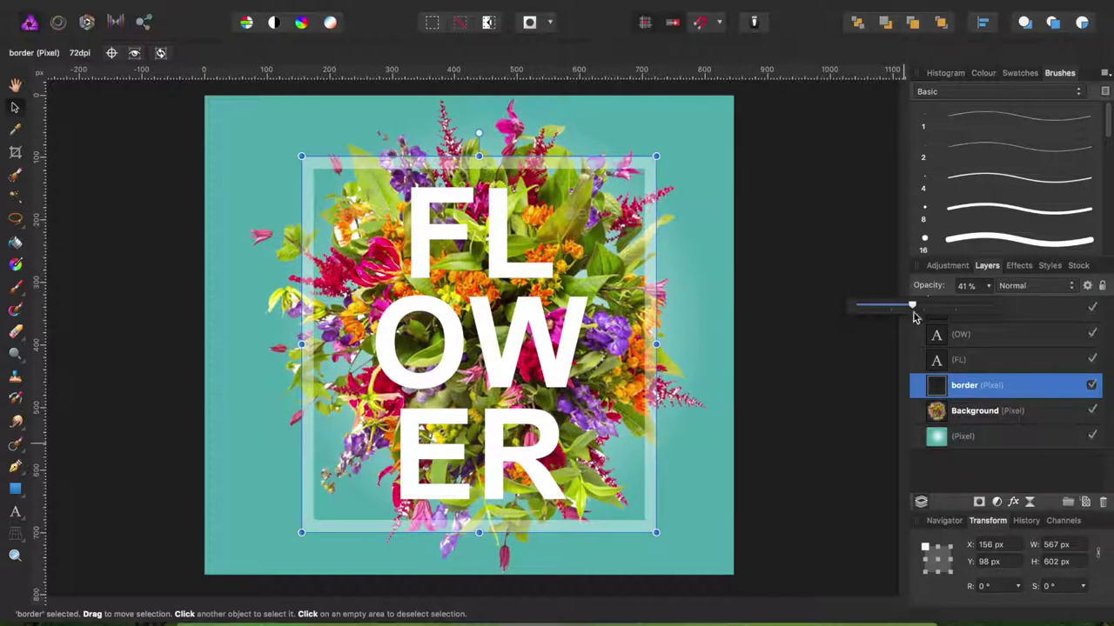
left_click(781, 198)
scroll(650, 133, "up", 3)
scroll(650, 138, "up", 2)
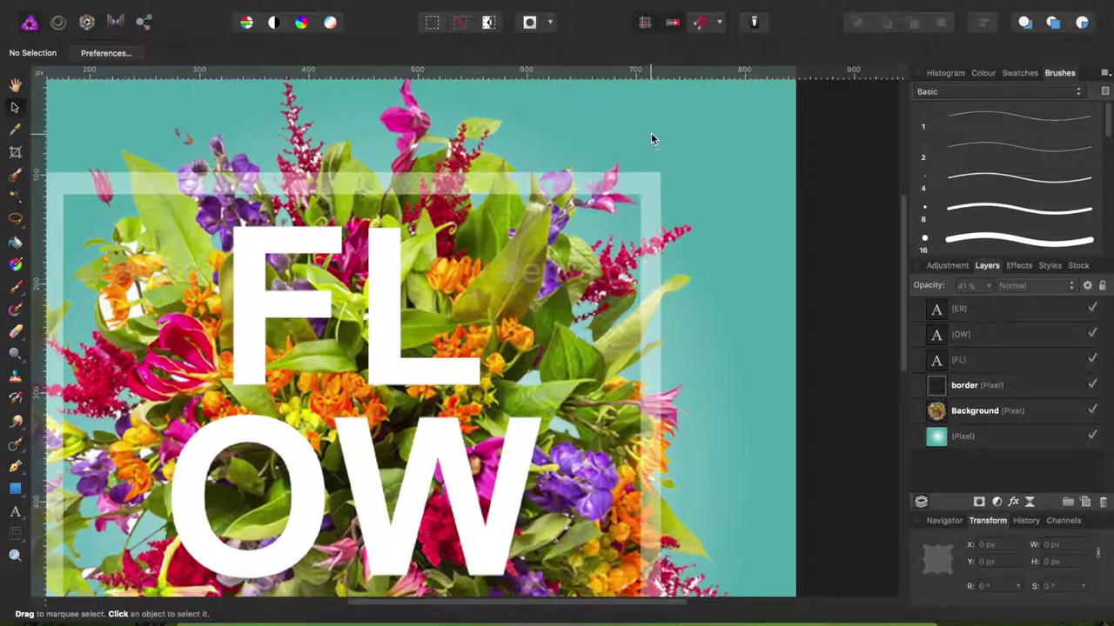
scroll(658, 140, "up", 2)
scroll(656, 143, "up", 1)
scroll(650, 143, "up", 1)
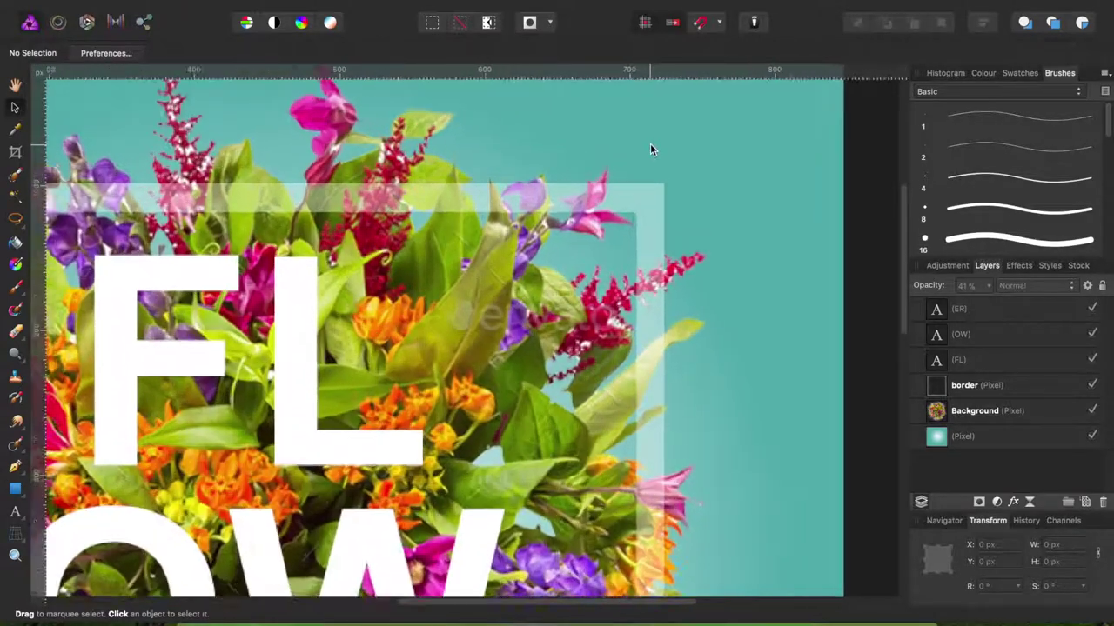
scroll(650, 144, "up", 1)
scroll(678, 131, "up", 1)
scroll(632, 146, "up", 1)
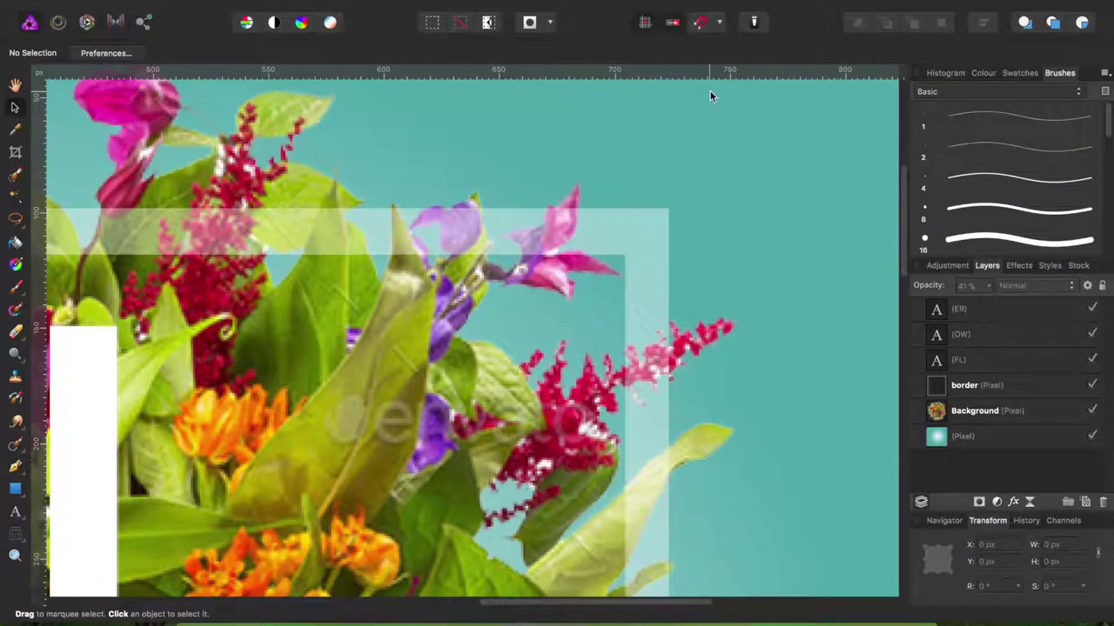
left_click(14, 468)
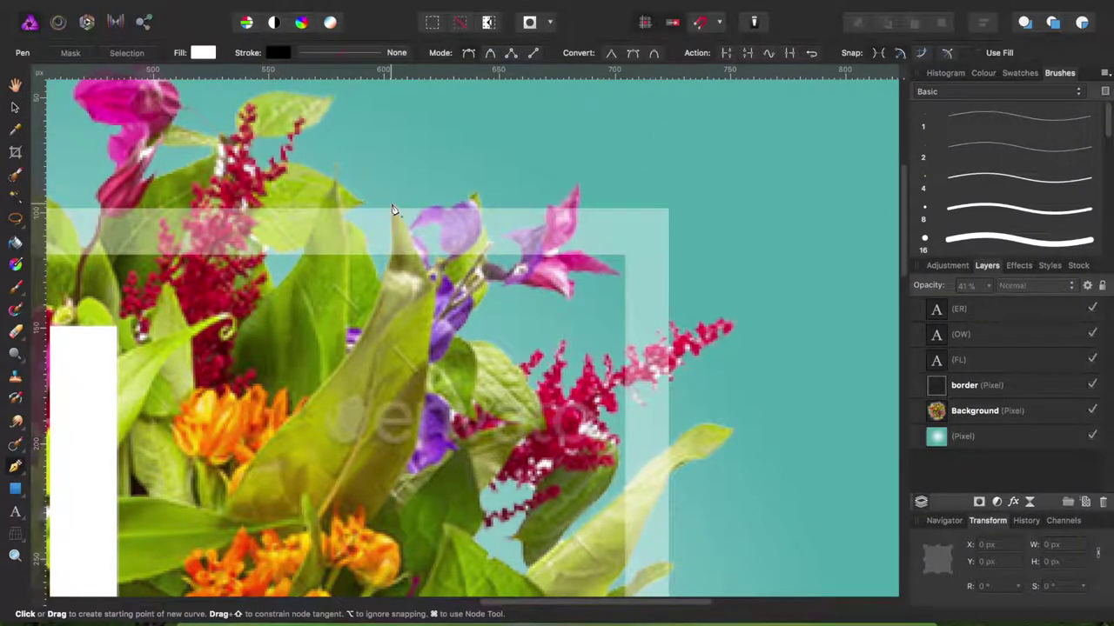
Step: Outline the leaf tip crossing the frame's top edge and turn it into a selection on the border layer
left_click(392, 205)
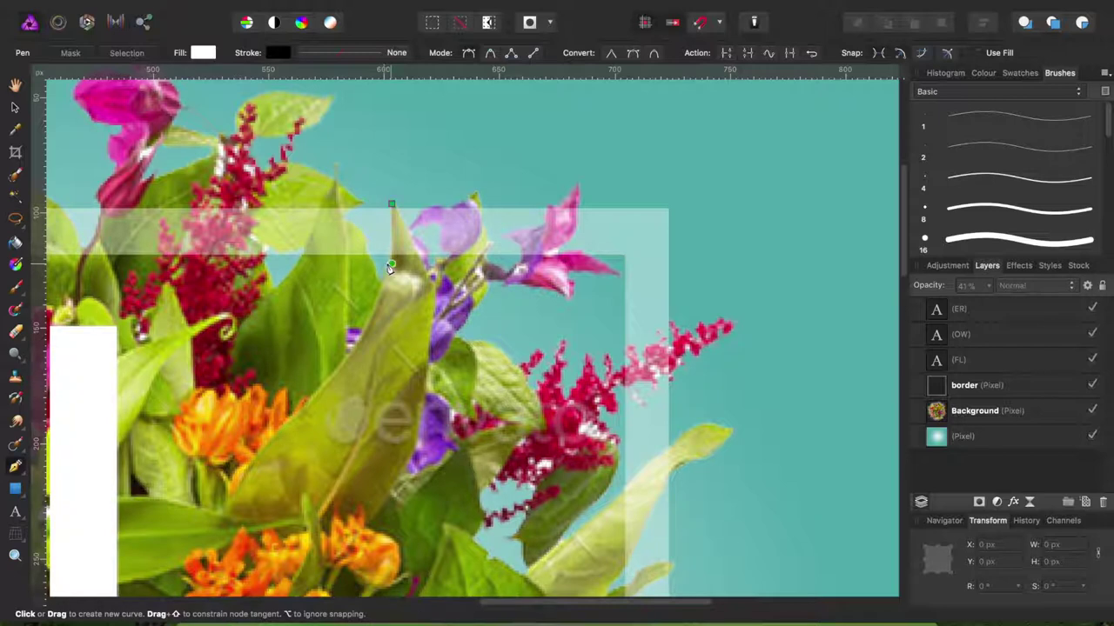
left_click(391, 263)
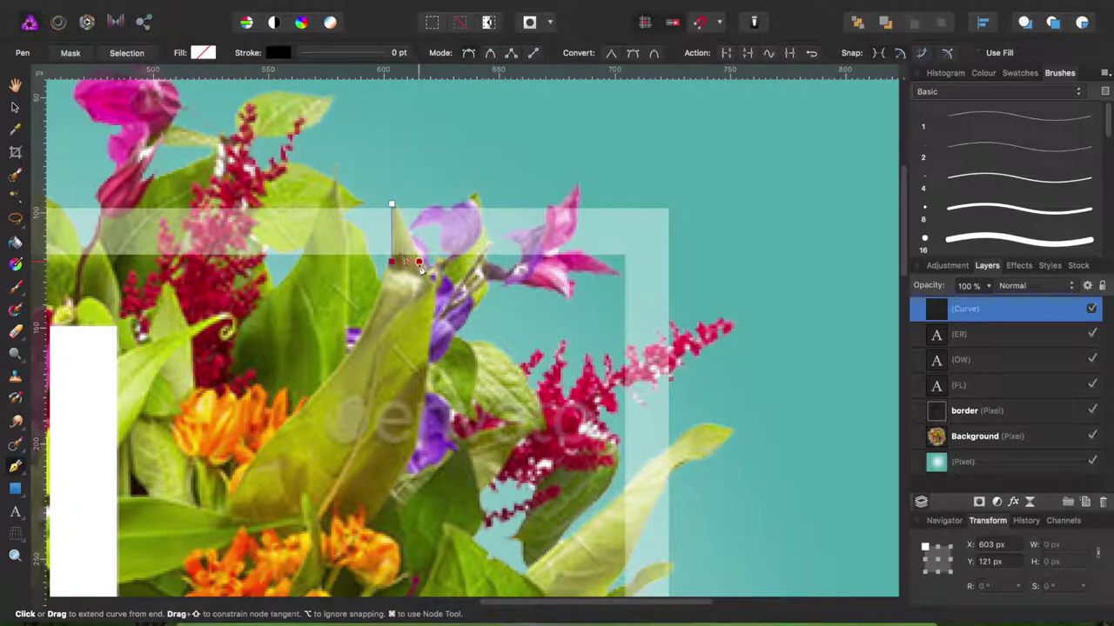
left_click(392, 206)
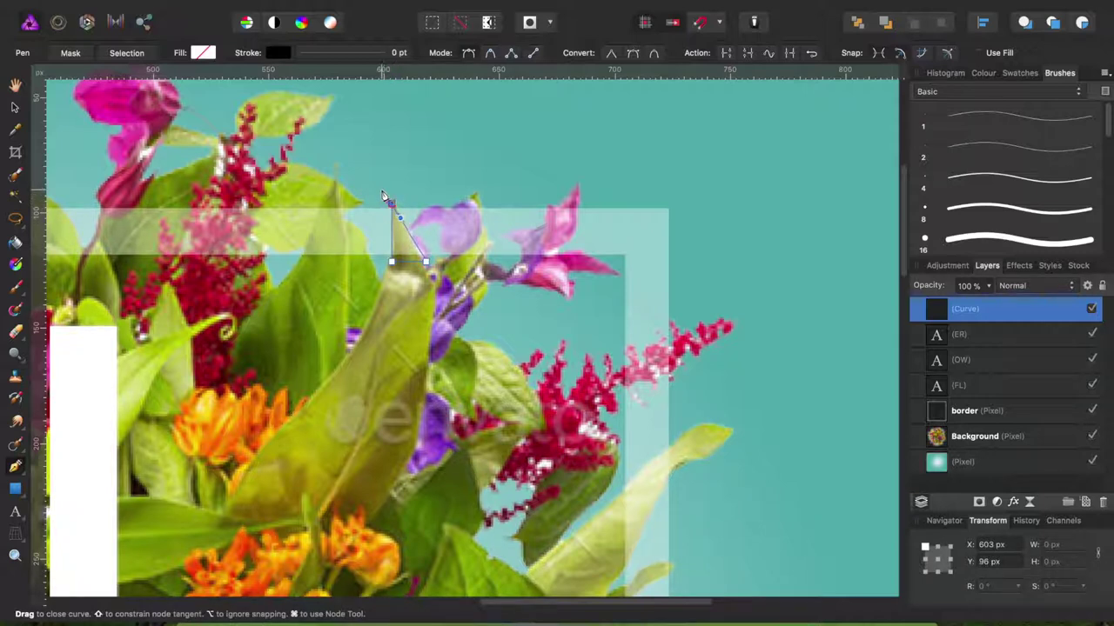
left_click(383, 196)
left_click(126, 54)
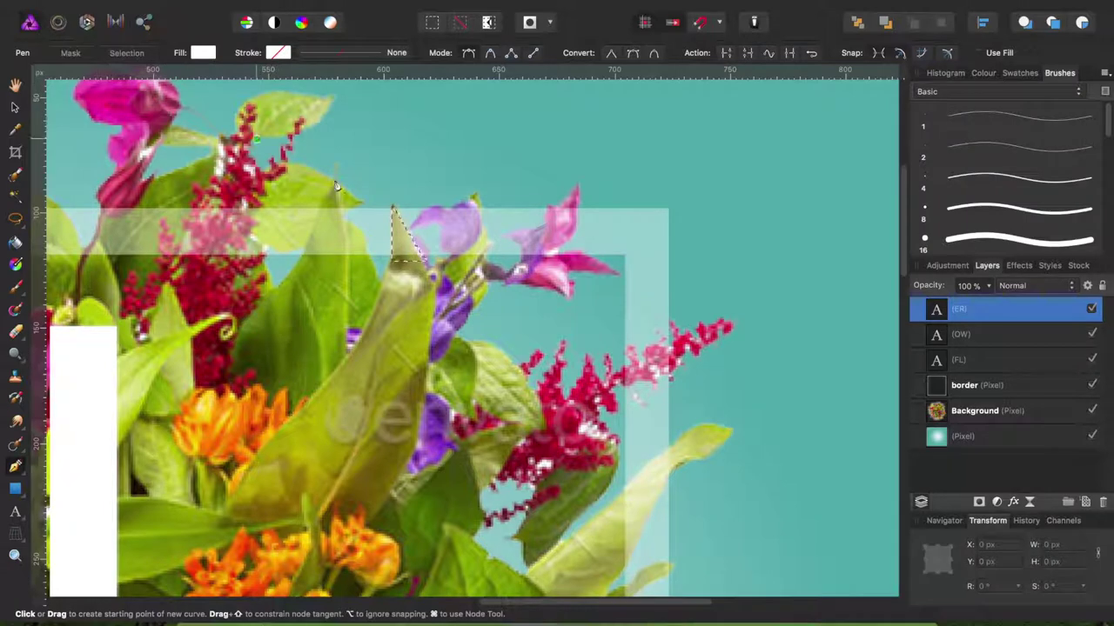
left_click(974, 397)
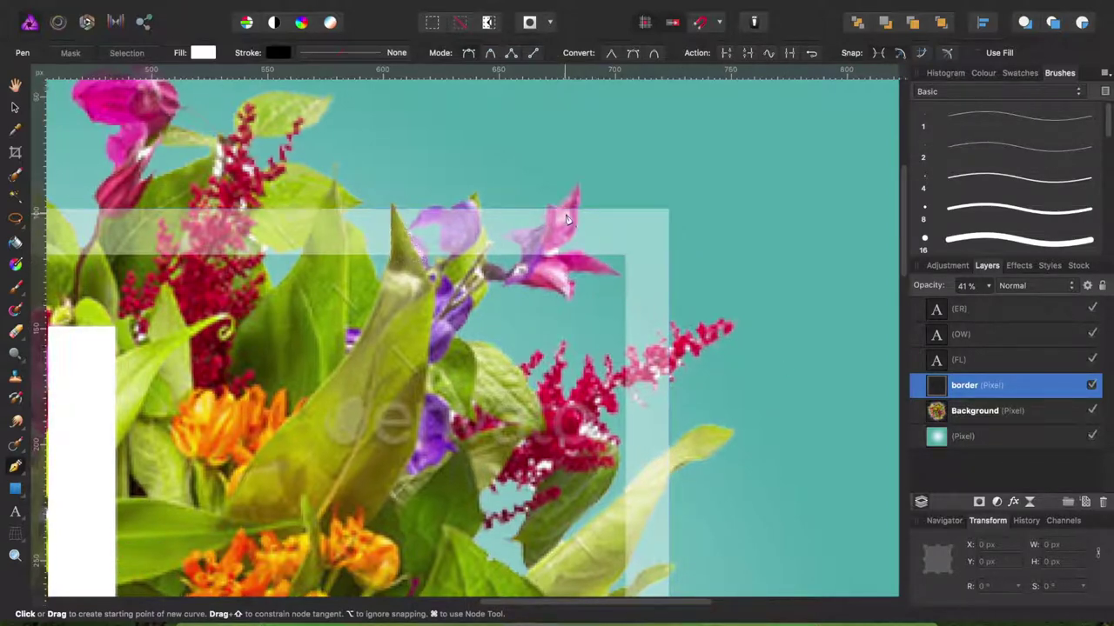
scroll(487, 279, "up", 3)
scroll(496, 283, "up", 3)
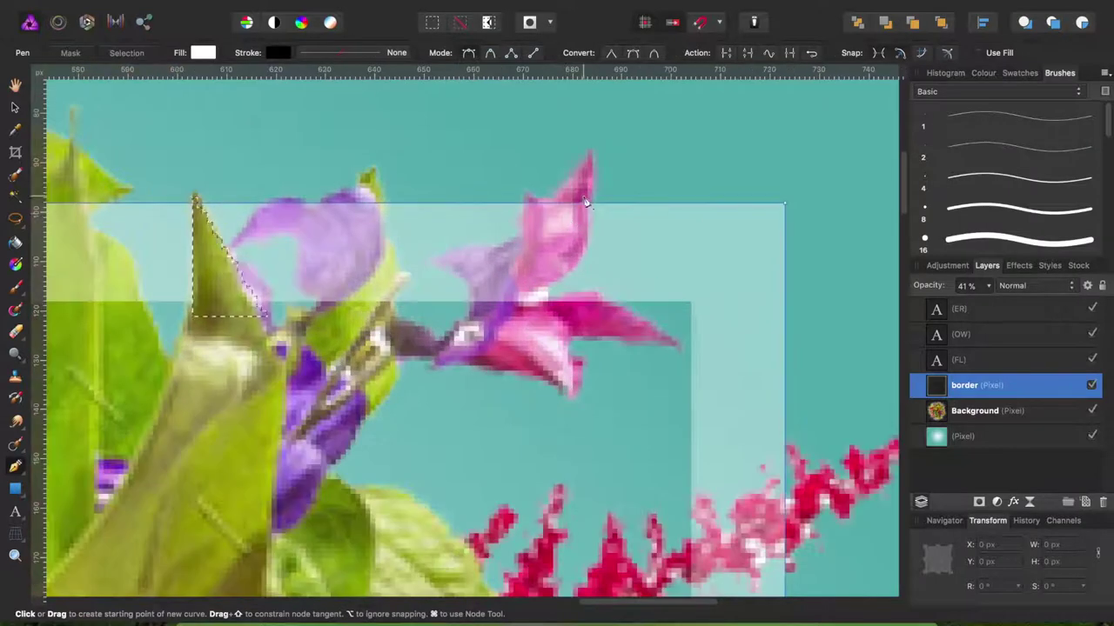
Step: Begin a curved pen outline along the lower edge of the pink petal crossing the frame
key("super")
left_click(484, 308, "super")
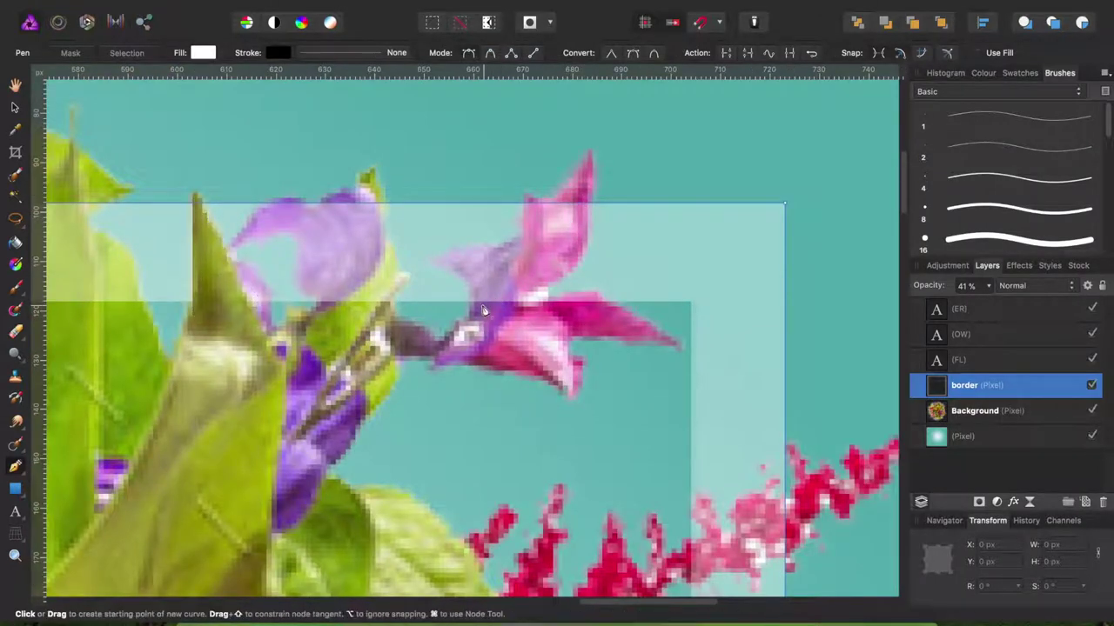
left_click(471, 308)
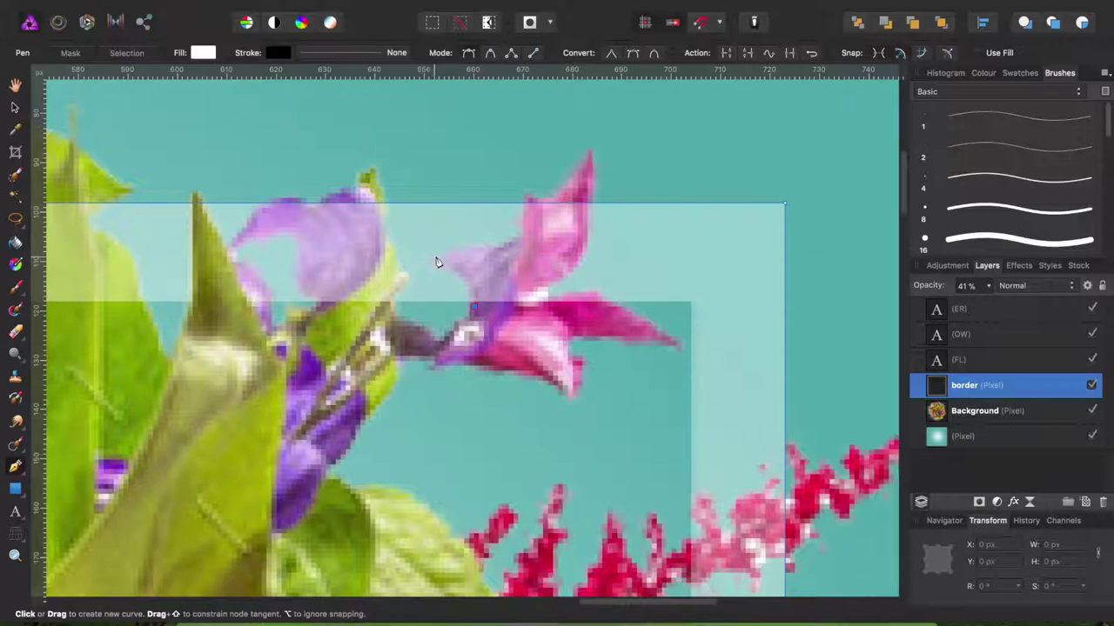
mouse_move(429, 258)
left_mouse_down()
mouse_move(418, 268)
mouse_move(384, 246)
left_mouse_up()
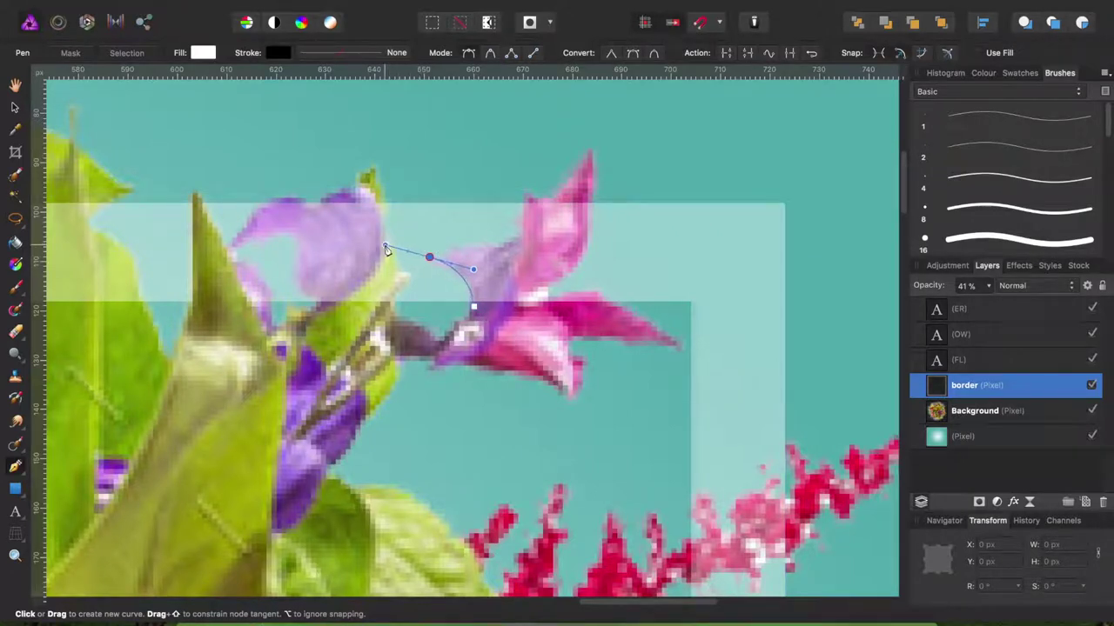
left_click(430, 257)
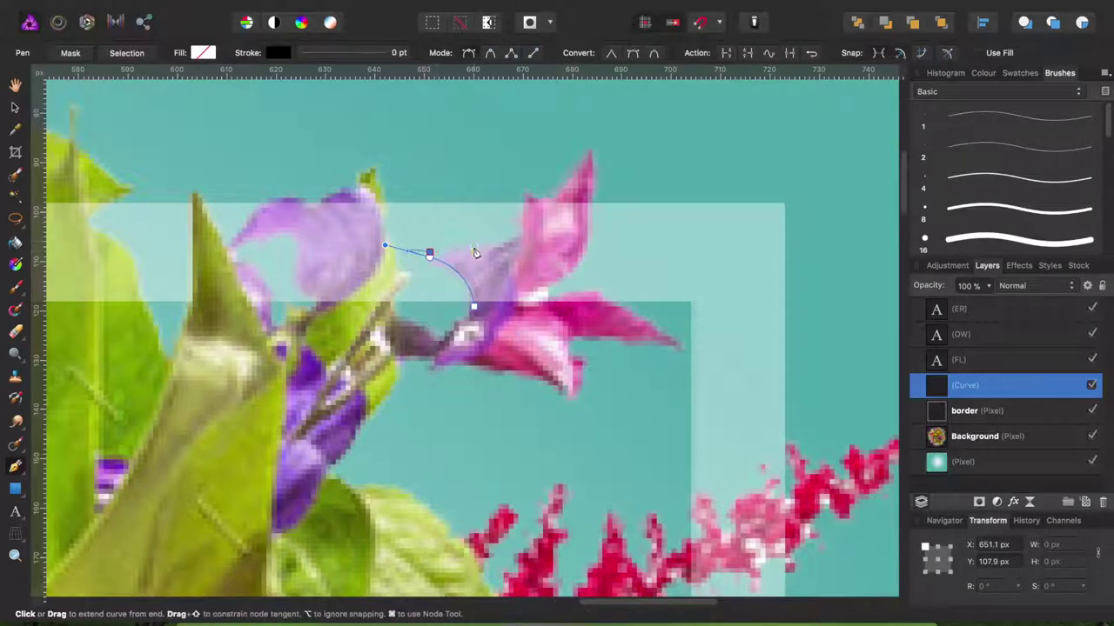
key("ctrl+z")
left_click(430, 258)
left_click_drag(493, 249, 506, 248)
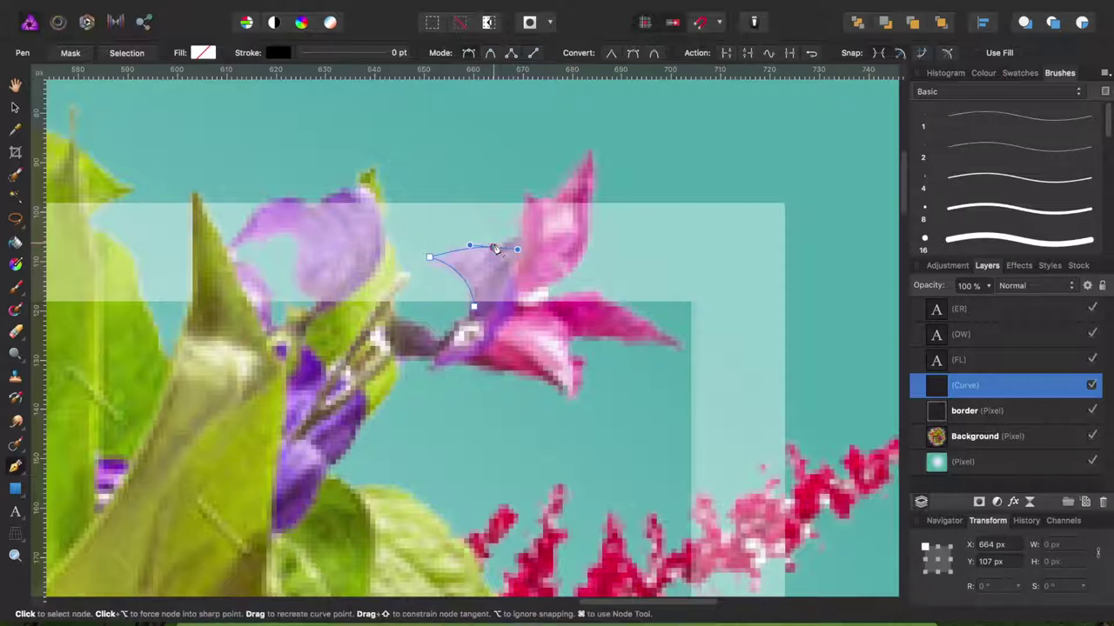
left_click_drag(519, 233, 527, 237)
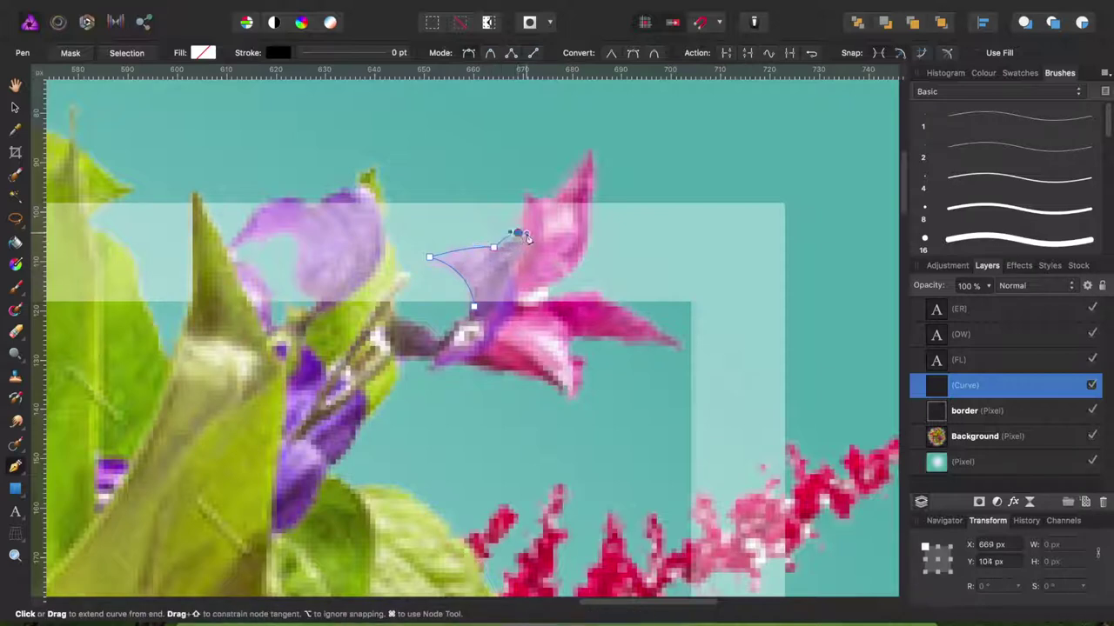
Step: Complete the pink petal outline around its tip and far side, and convert it to a selection
left_click(528, 198)
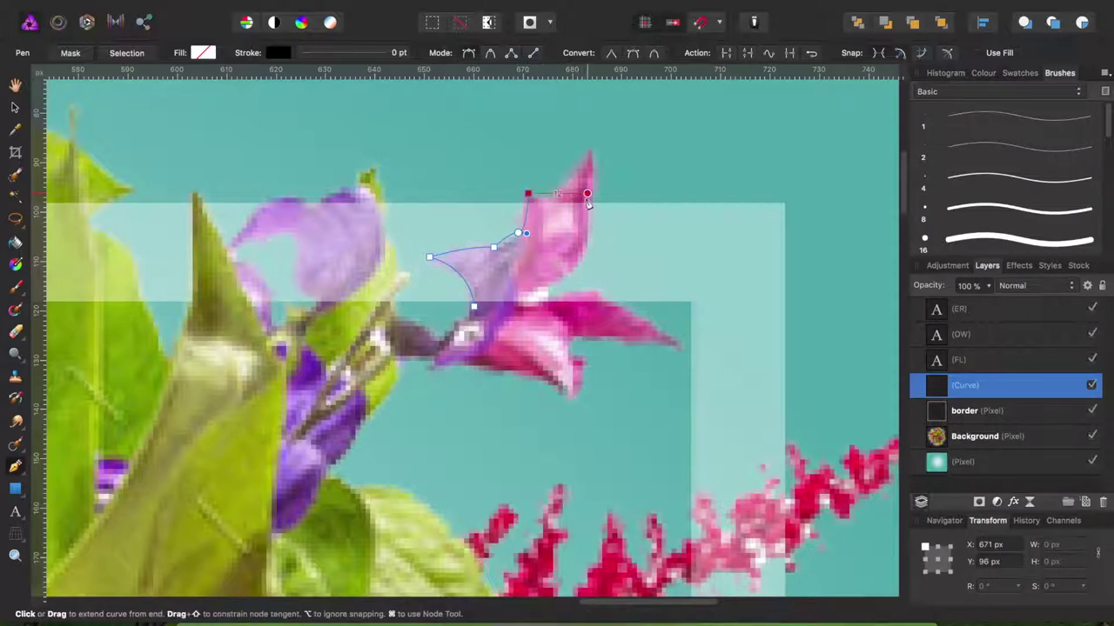
left_click(592, 195)
mouse_move(547, 282)
left_mouse_down()
mouse_move(490, 309)
mouse_move(506, 287)
left_mouse_up()
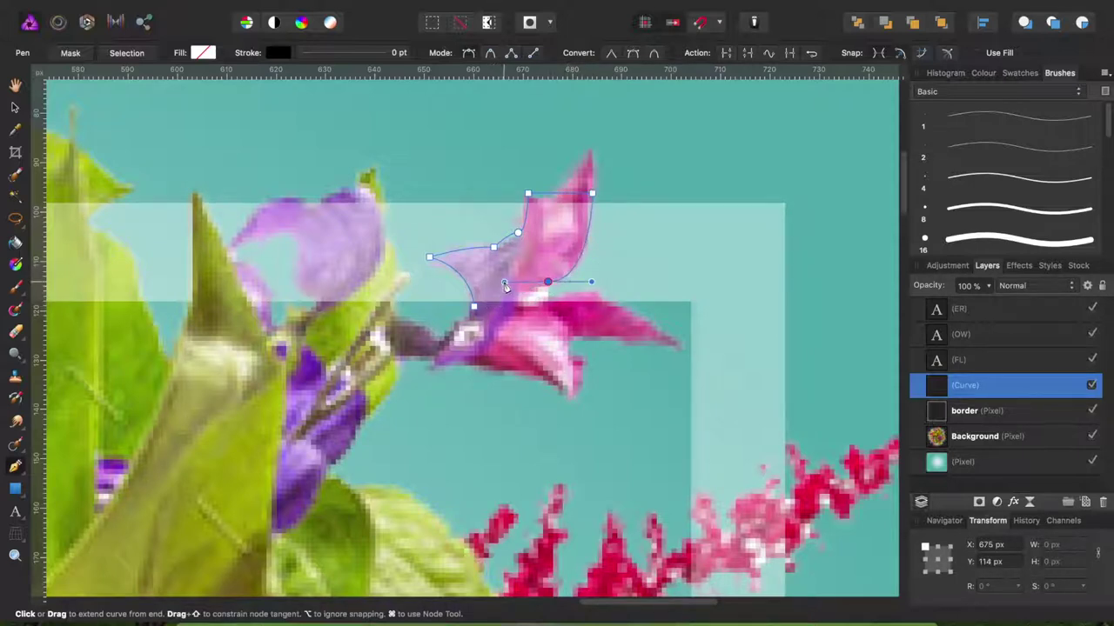
left_click(548, 283)
left_click_drag(548, 310, 548, 329)
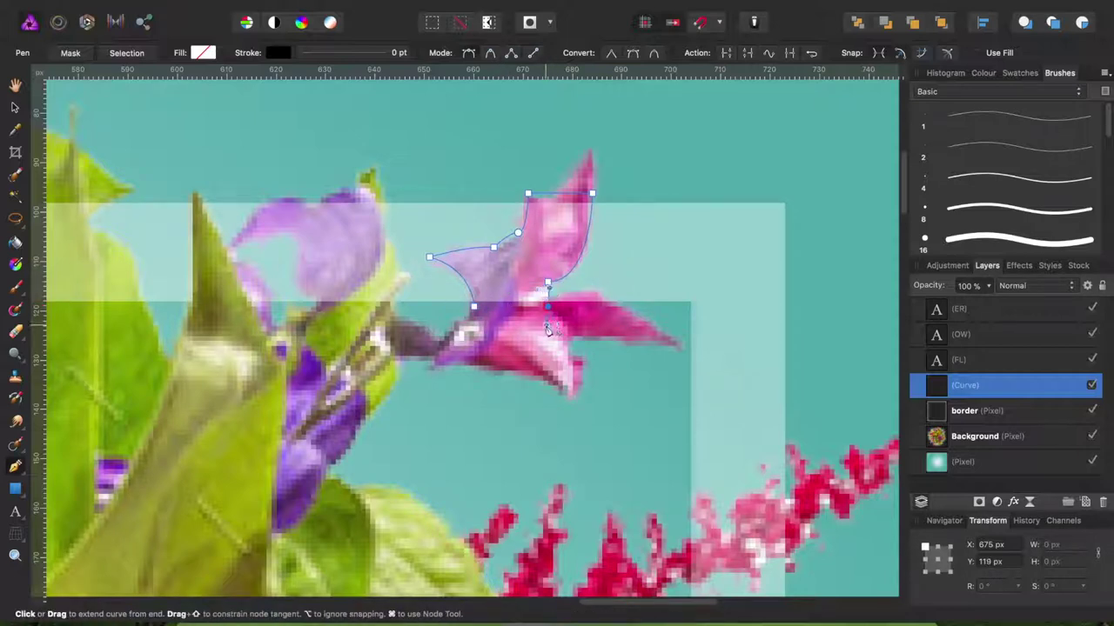
left_click(475, 310)
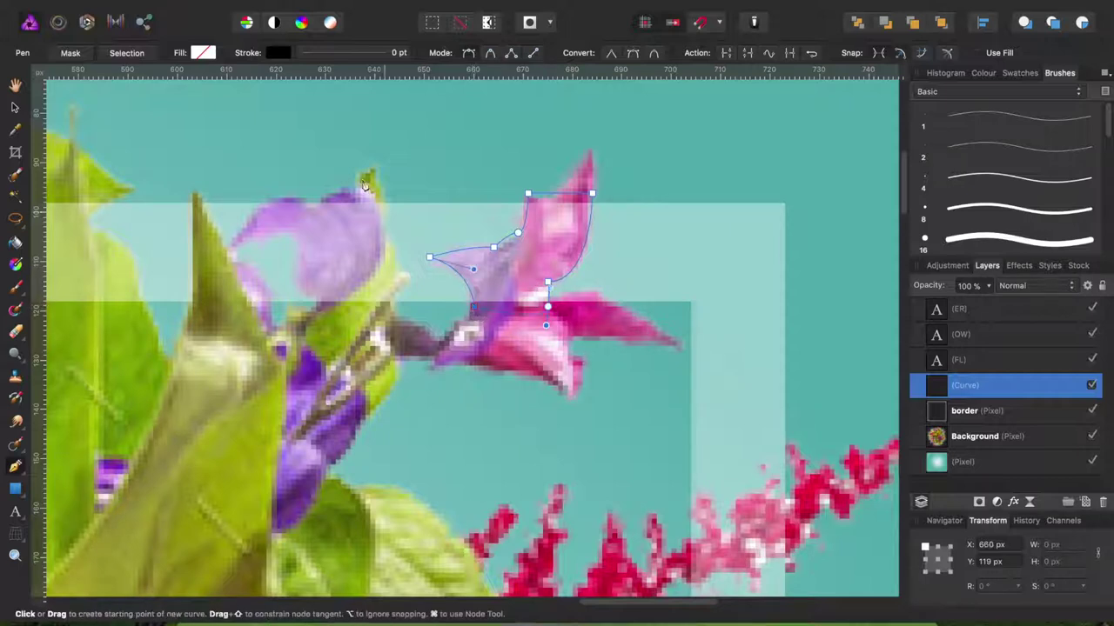
left_click(126, 54)
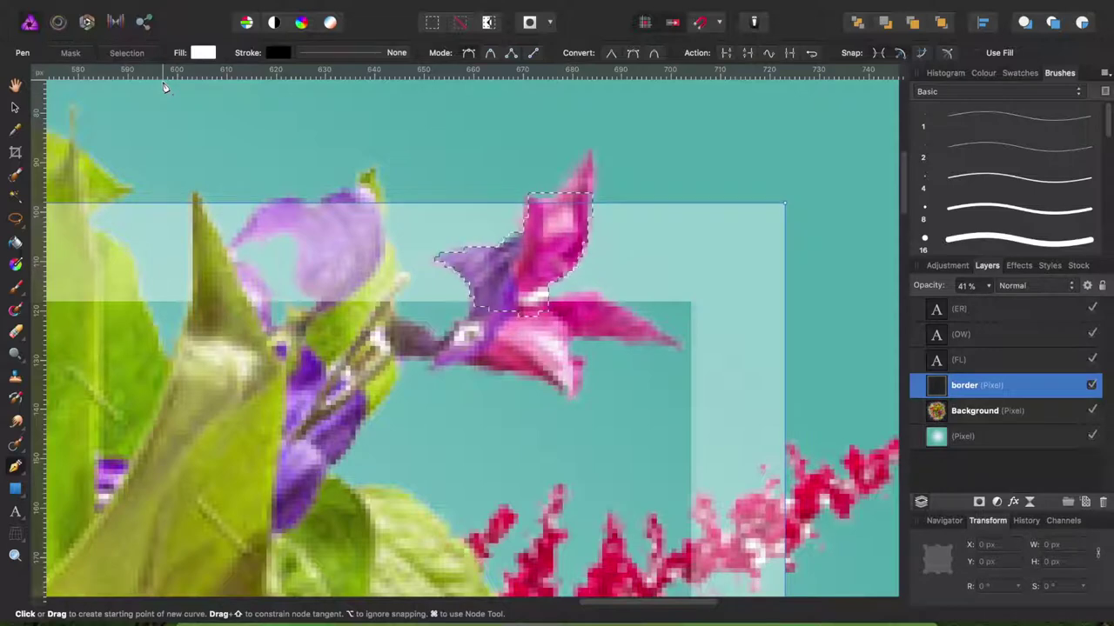
key("ctrl+d")
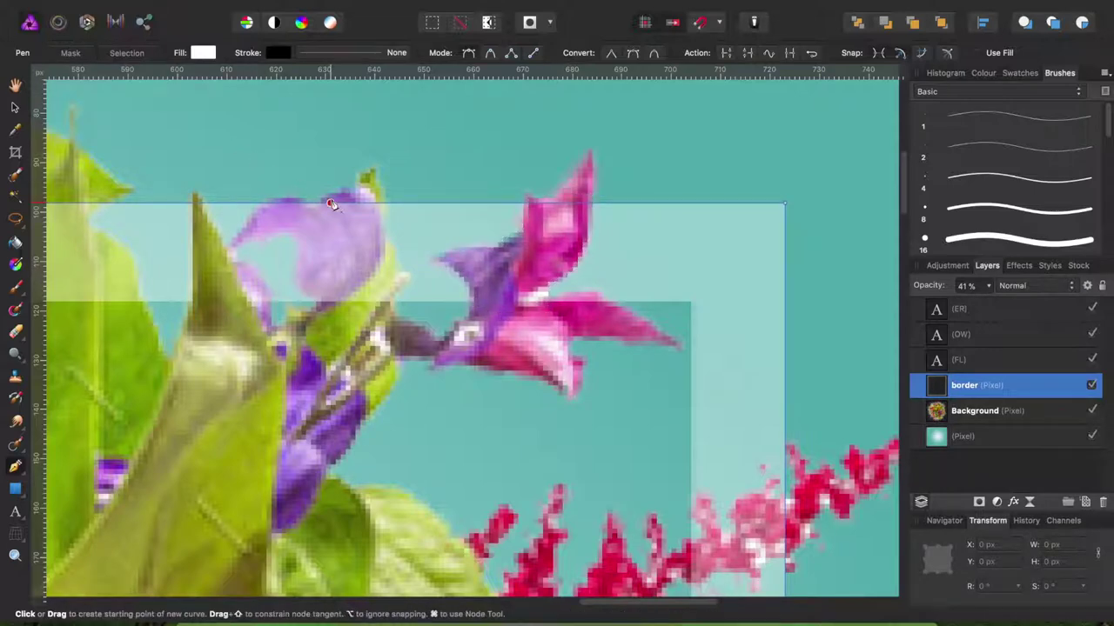
Step: Trace a pen outline around the red flower spike overlapping the frame's right edge
scroll(332, 204, "down", 5)
scroll(332, 204, "right", 5)
left_click(483, 366)
left_click(511, 354)
left_click_drag(537, 356, 555, 341)
left_click(570, 323)
left_click(600, 334)
left_click(585, 418)
left_click(557, 431)
left_click(511, 420)
left_click(535, 461)
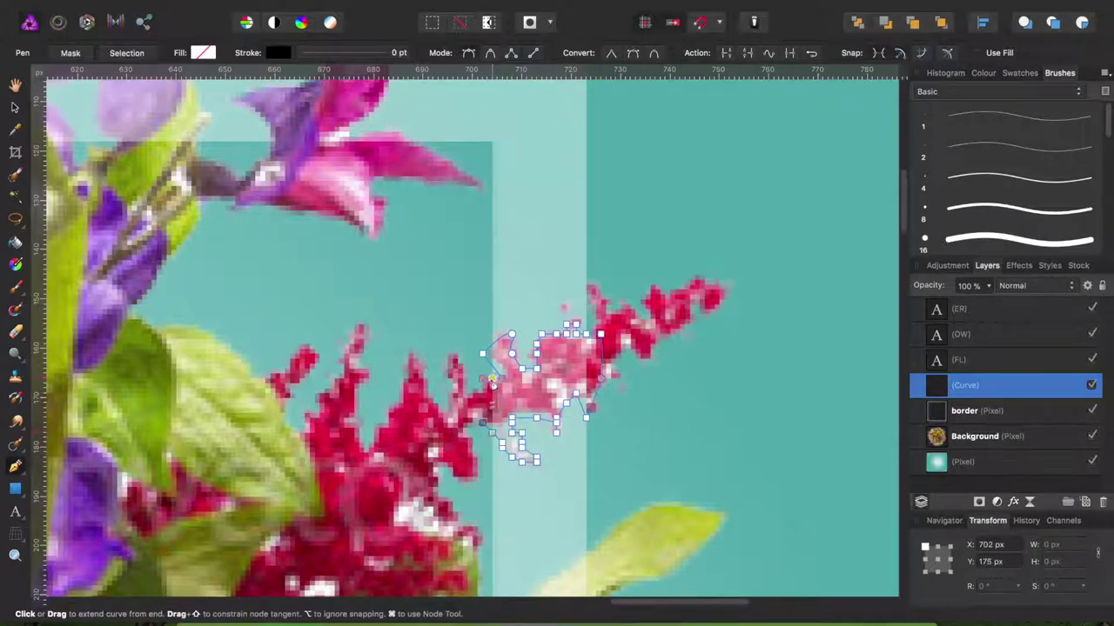
left_click(492, 381)
Step: Outline the long leaf crossing the frame and turn it into a selection
scroll(510, 374, "down", 5)
left_click(483, 339)
left_click_drag(592, 236, 619, 224)
left_click(600, 261)
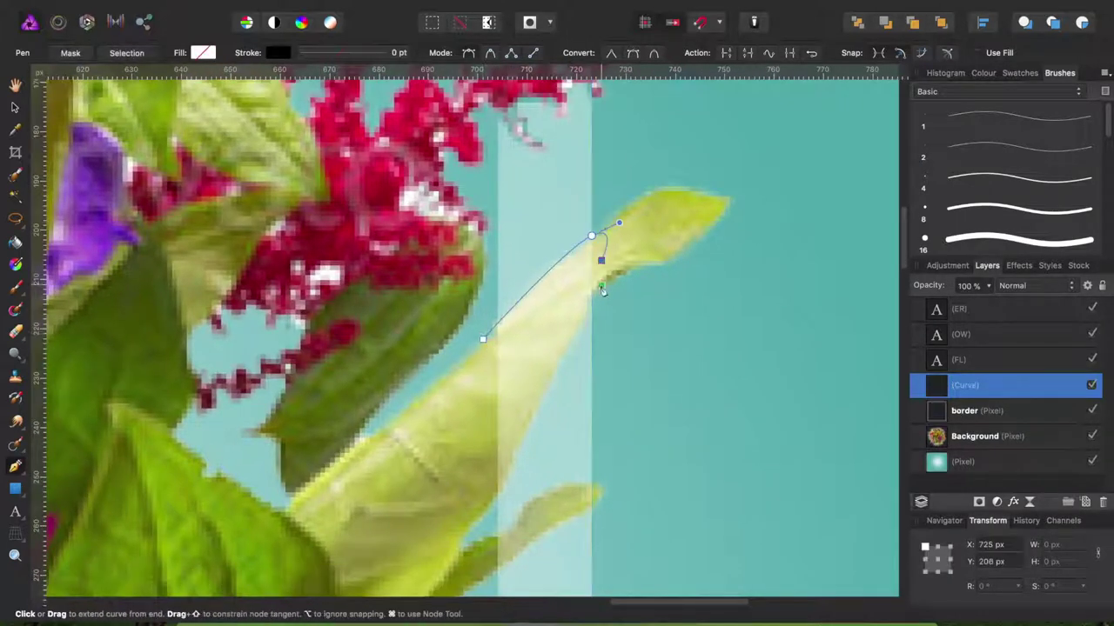
left_click(512, 470)
left_click(479, 517)
left_click(483, 339)
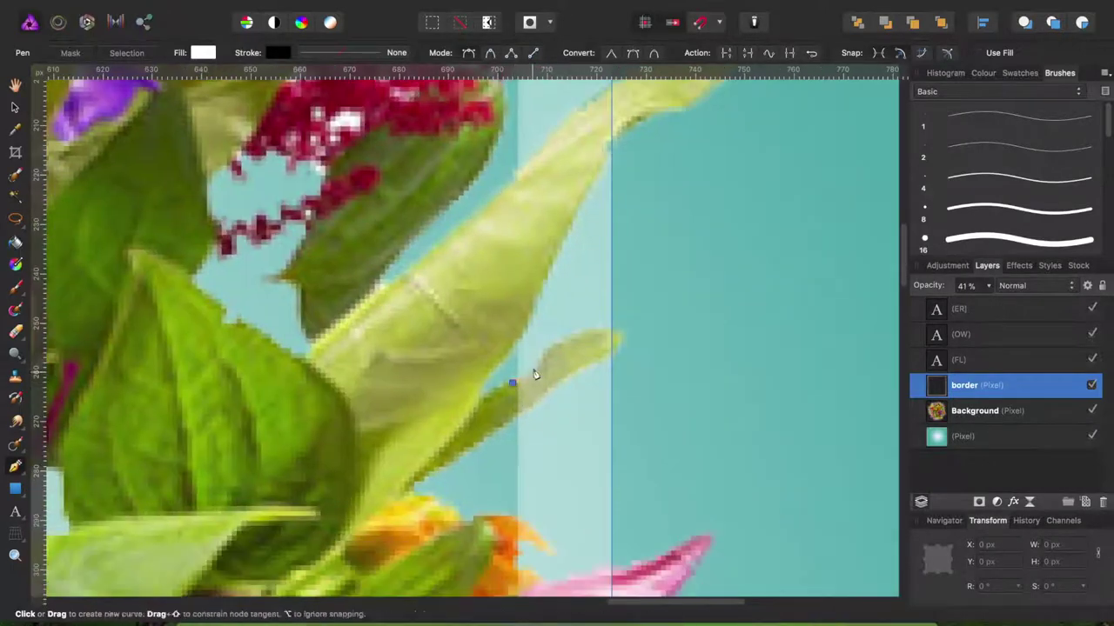
Step: Outline the small leaf over the frame and turn it into a selection
left_click(510, 385)
left_click(621, 333)
left_click(621, 350)
left_click(556, 387)
left_click(510, 385)
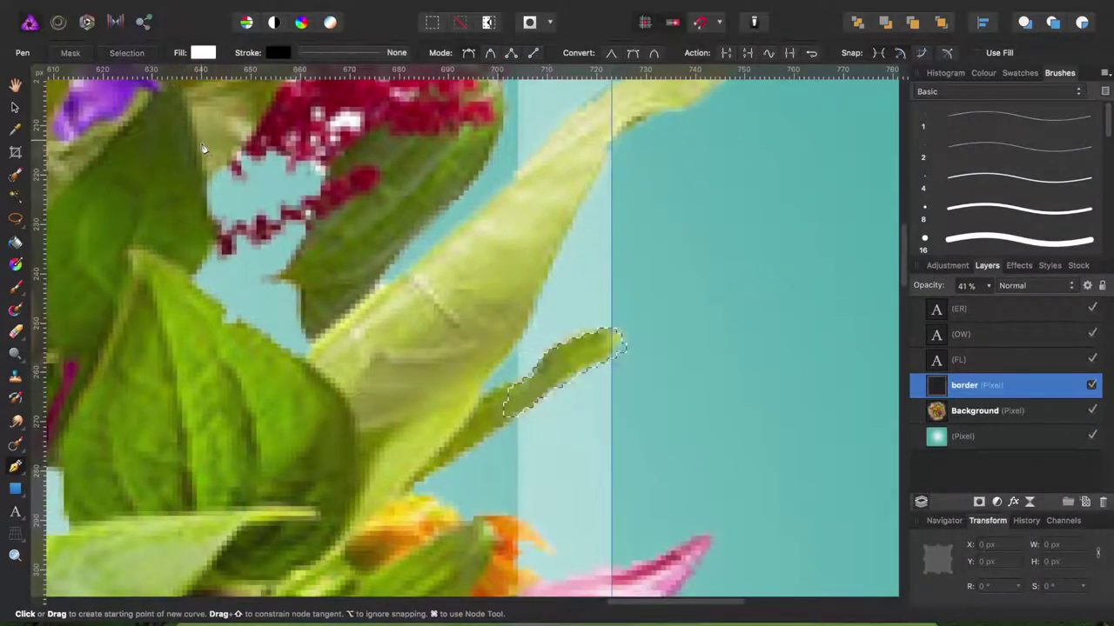
Step: Outline the pink flower's petals over the frame and convert them to a selection
scroll(470, 304, "down", 5)
left_click(473, 231)
left_click(586, 185)
left_click_drag(606, 312, 551, 302)
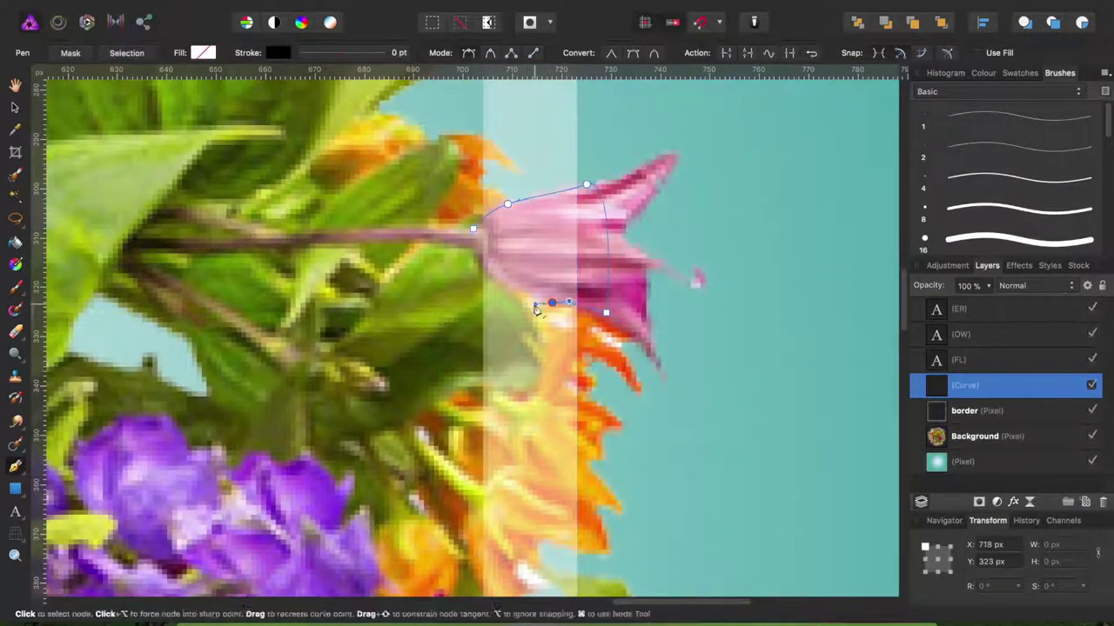
left_click(472, 232)
scroll(461, 366, "down", 5)
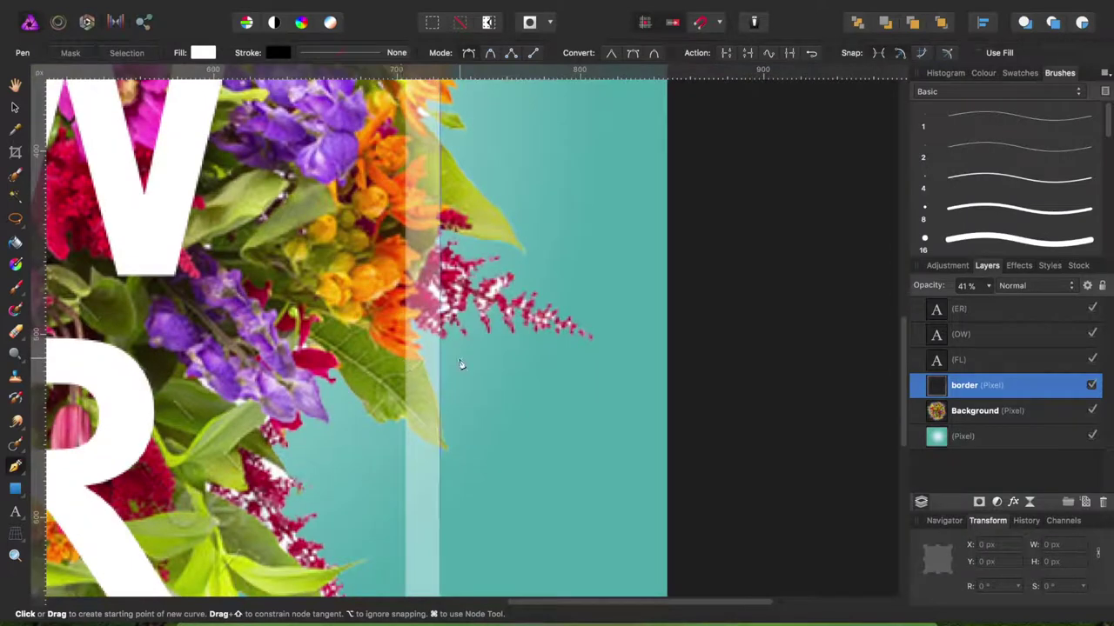
Step: Pen-trace the lower edge of the leaf crossing the frame's bottom side
scroll(468, 374, "up", 10)
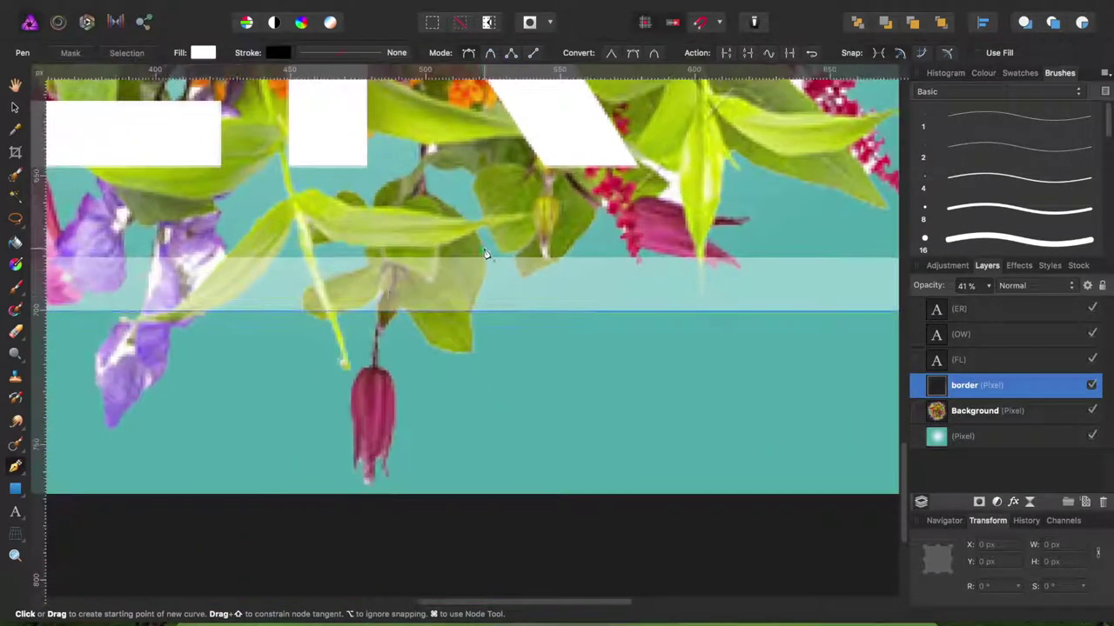
left_click(481, 238)
left_click(481, 276)
left_click(467, 317)
left_click(458, 353)
left_click_drag(458, 370, 360, 371)
left_click(360, 370)
left_click(298, 348)
Step: Close the leaf outline, then delete the frame inside its selection and deselect
scroll(298, 317, "up", 2)
left_click(206, 358)
left_click(113, 359)
left_click_drag(113, 292, 139, 294)
left_click(114, 213)
left_click(159, 270)
left_click(272, 228)
left_click(258, 207)
left_click(552, 205)
key("Delete")
key("ctrl+d")
Step: Outline a second piece over the frame and delete the frame beneath it
left_click(651, 273)
left_click(775, 179)
left_click(127, 52)
key("Delete")
scroll(438, 398, "down", 3)
scroll(528, 228, "up", 3)
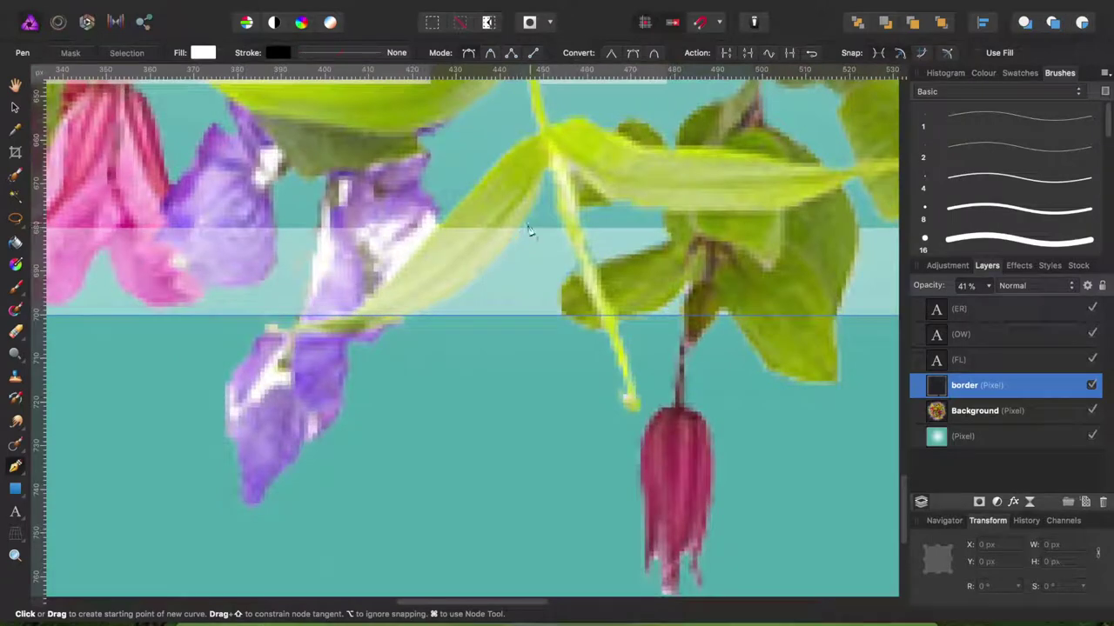
Step: Outline the leaf over the bottom frame and turn it into a selection
left_click(525, 224)
left_click_drag(316, 328, 391, 328)
left_click(126, 52)
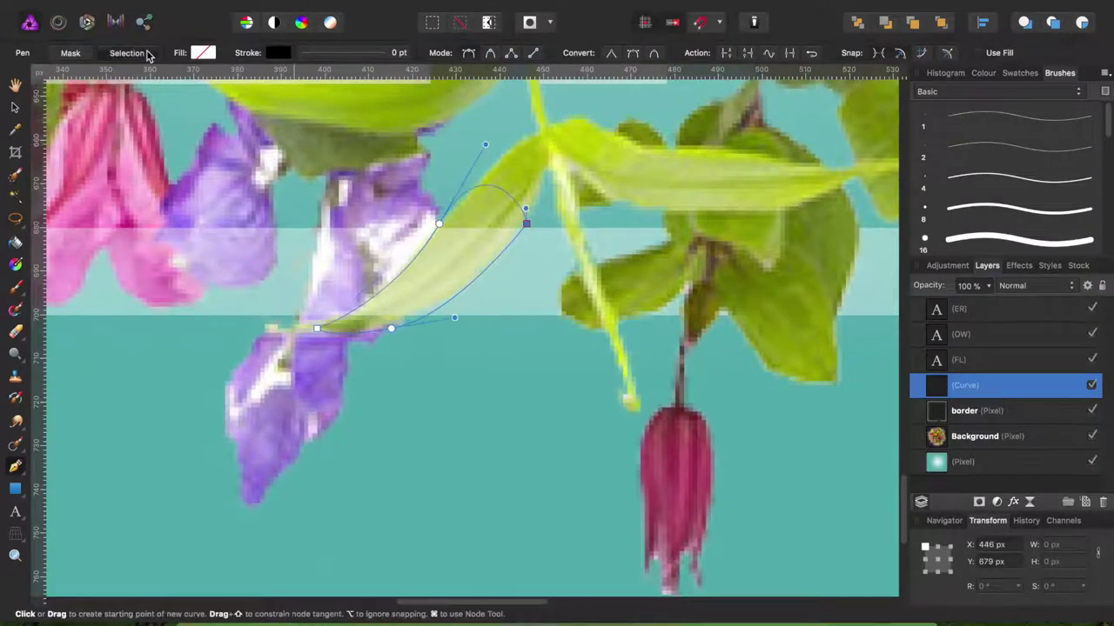
scroll(380, 218, "down", 3)
scroll(400, 442, "up", 3)
scroll(399, 442, "down", 3)
scroll(336, 515, "up", 4)
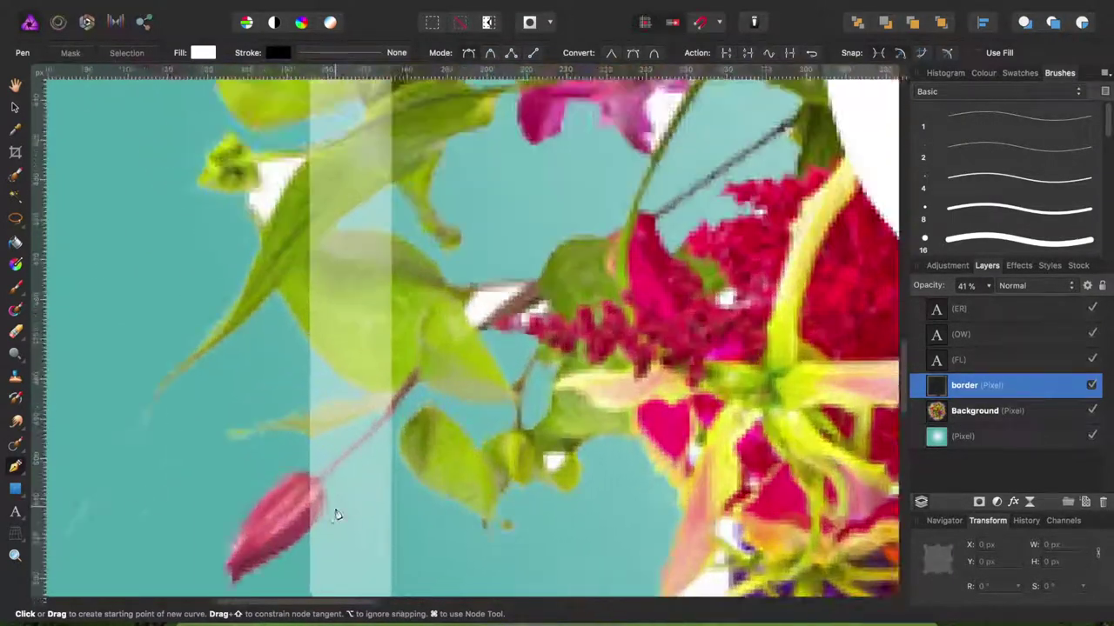
Step: Outline the pink bud and adjoining leaf, then convert the outline to a selection
left_click(330, 467)
left_click_drag(351, 410, 352, 380)
left_click_drag(428, 326, 433, 306)
left_click_drag(351, 405, 301, 396)
left_click(126, 52)
scroll(348, 305, "up", 3)
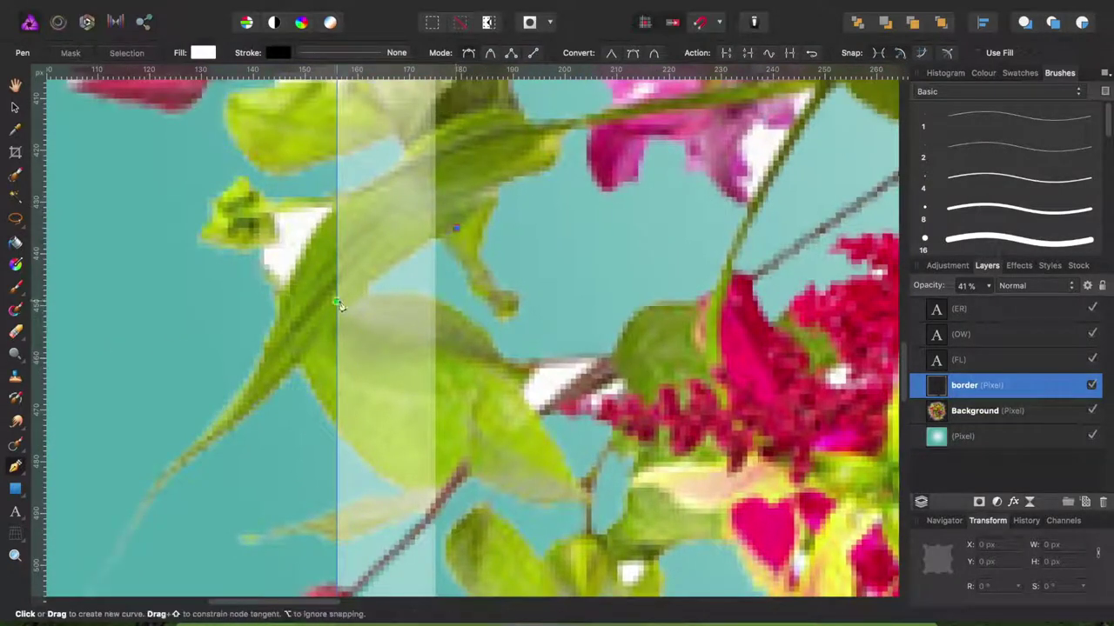
Step: Outline the leaf on the left and turn it into a selection
left_click(198, 468)
left_click(295, 364)
left_click(456, 228)
left_click(399, 170)
left_click(126, 52)
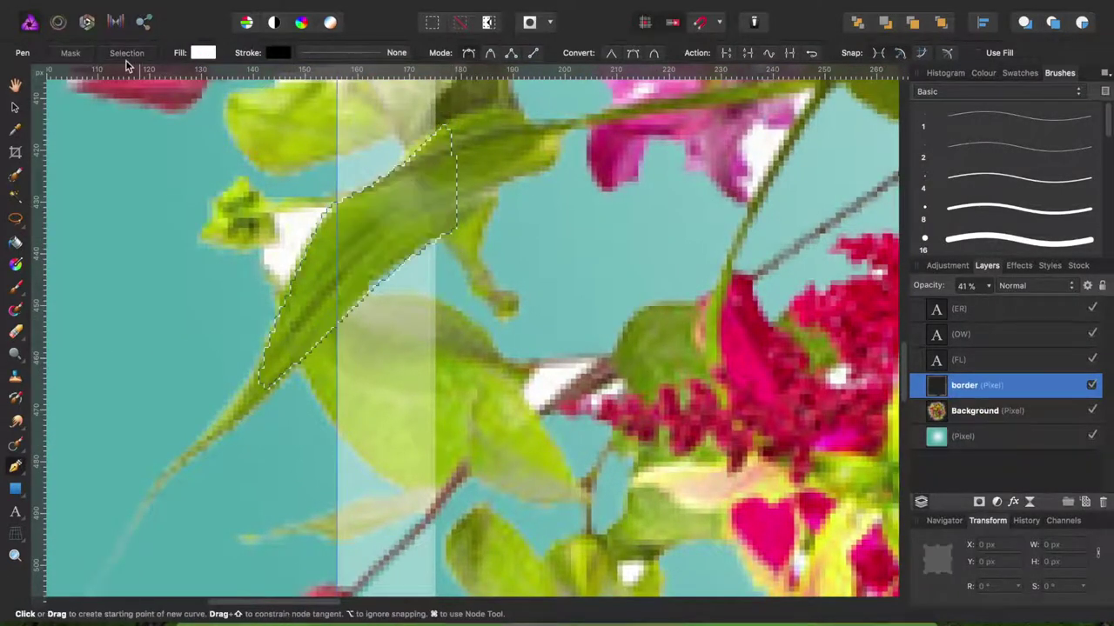
scroll(507, 315, "down", 5)
scroll(506, 316, "down", 2)
scroll(506, 316, "down", 3)
Step: Trace around the leaf and purple petals and make the outline a selection
left_click(293, 424)
left_click(432, 379)
left_click(433, 228)
left_click(318, 152)
left_click(292, 424)
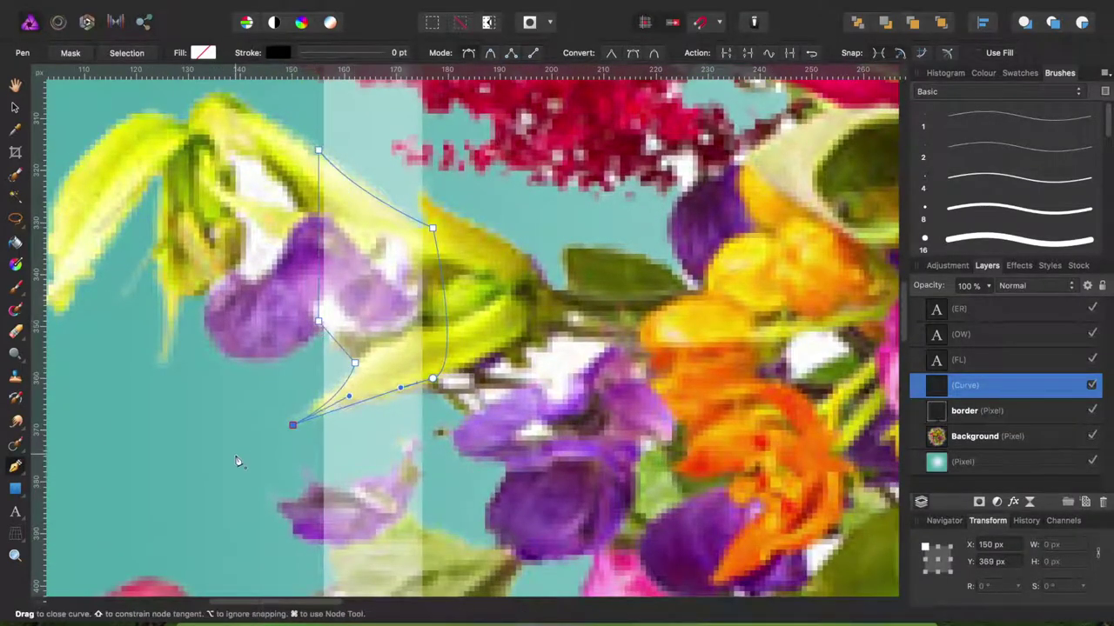
left_click(126, 52)
scroll(511, 298, "up", 5)
Step: Outline the pink flower over the frame and convert it to a selection
left_click(448, 355)
left_click(332, 333)
left_click(324, 290)
left_click(451, 305)
left_click(448, 355)
left_click(126, 52)
scroll(470, 330, "up", 5)
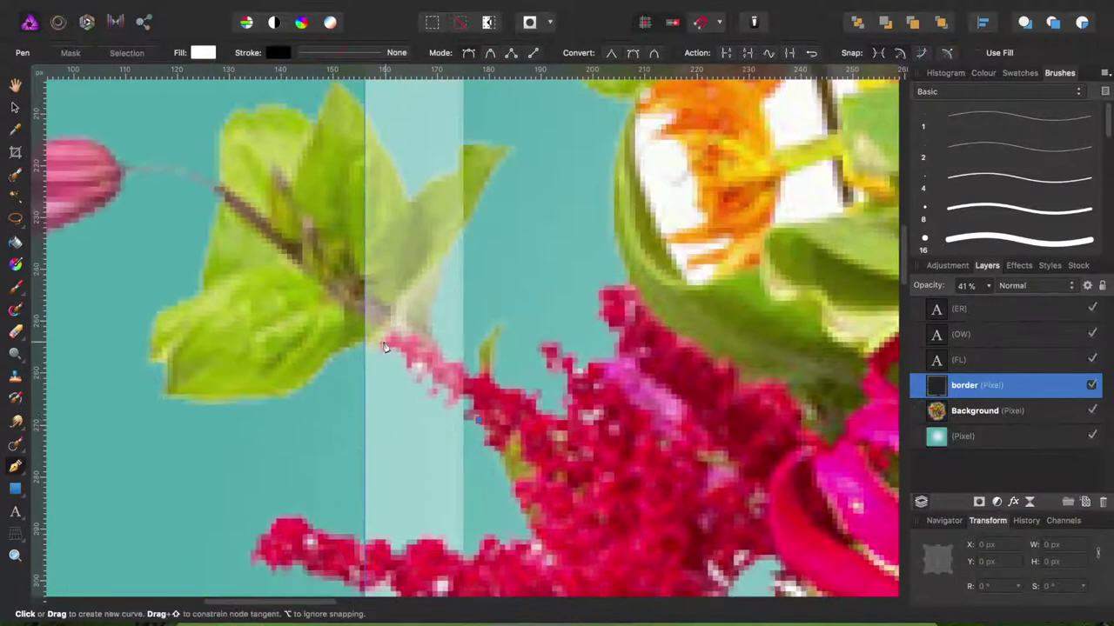
Step: Trace the green leaf and red sprig crossing the frame's left edge
left_click(478, 420)
left_click(348, 342)
left_click(354, 104)
left_click(412, 196)
left_click(447, 176)
left_click(494, 151)
left_click(463, 228)
left_click(494, 389)
left_click(477, 420)
scroll(461, 278, "up", 10)
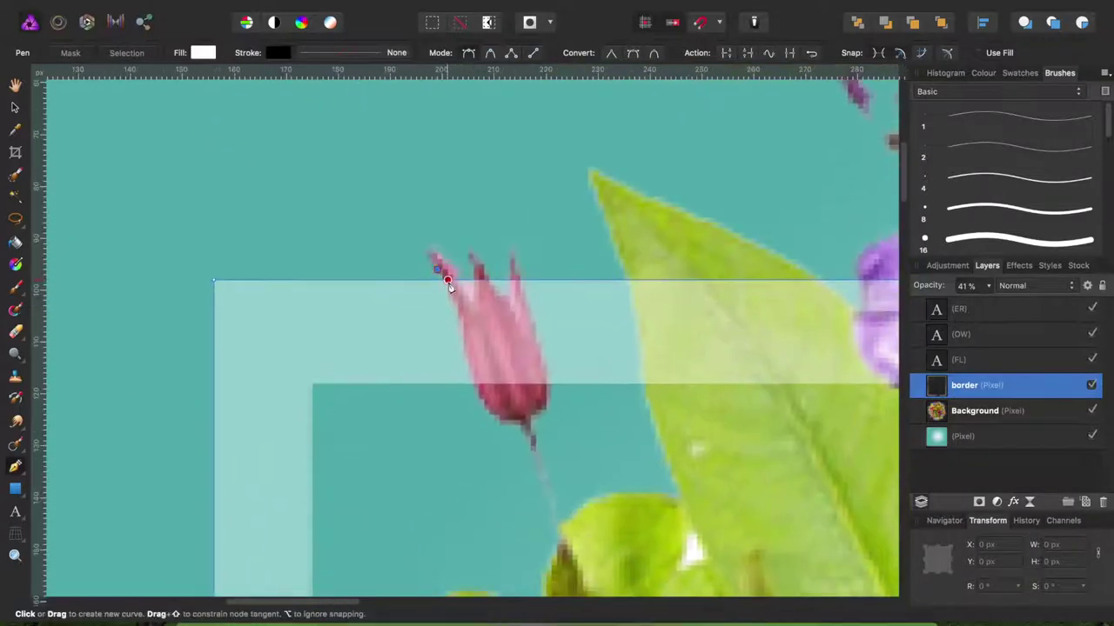
Step: Outline the pink bud at the top and turn it into a selection
left_click(437, 269)
left_click(463, 337)
left_click(483, 409)
left_click(540, 409)
left_click(531, 322)
left_click(514, 300)
left_click(514, 238)
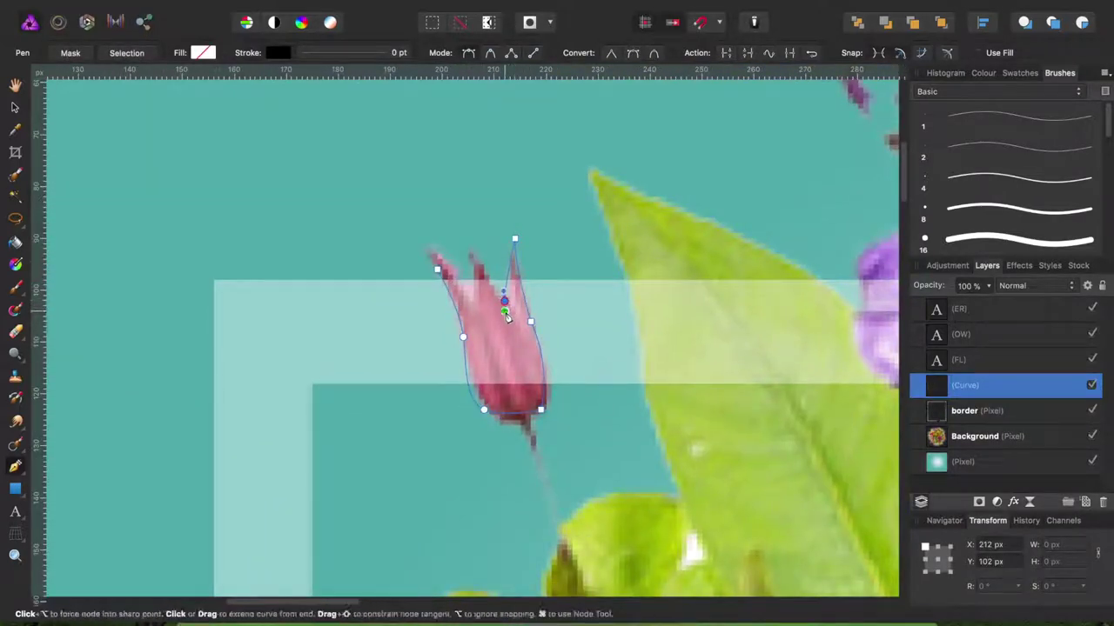
left_click(473, 254)
left_click(437, 269)
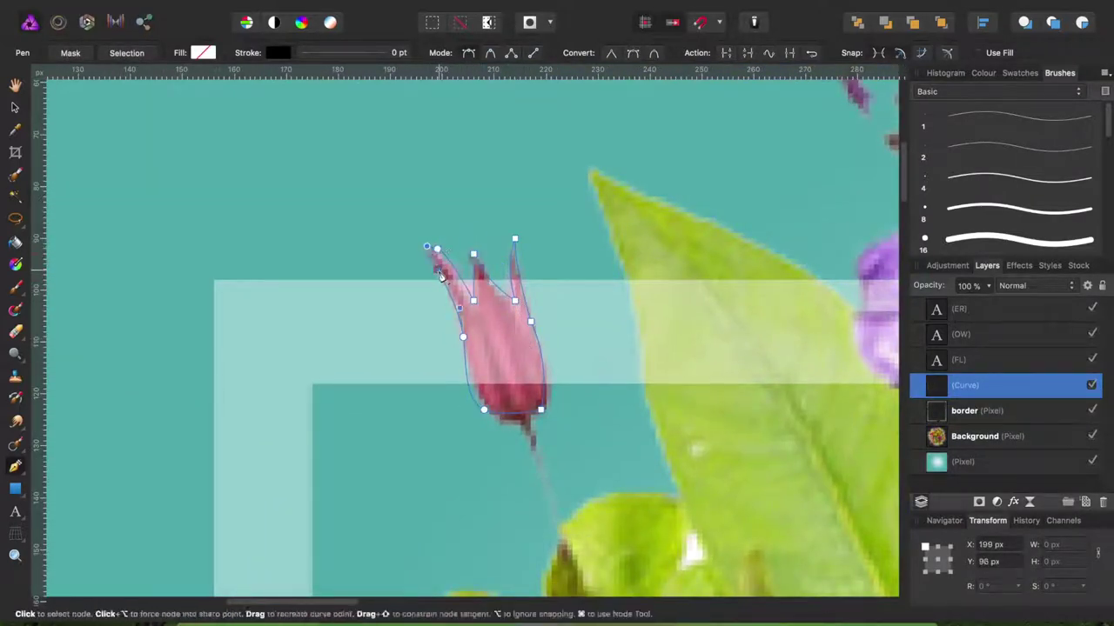
left_click(127, 52)
scroll(440, 253, "right", 5)
Step: Outline the leaf tip and purple flowers as a selection
left_click(439, 249)
left_click(632, 264)
left_click(658, 290)
left_click(818, 274)
left_click(787, 300)
left_click(814, 381)
left_click(126, 52)
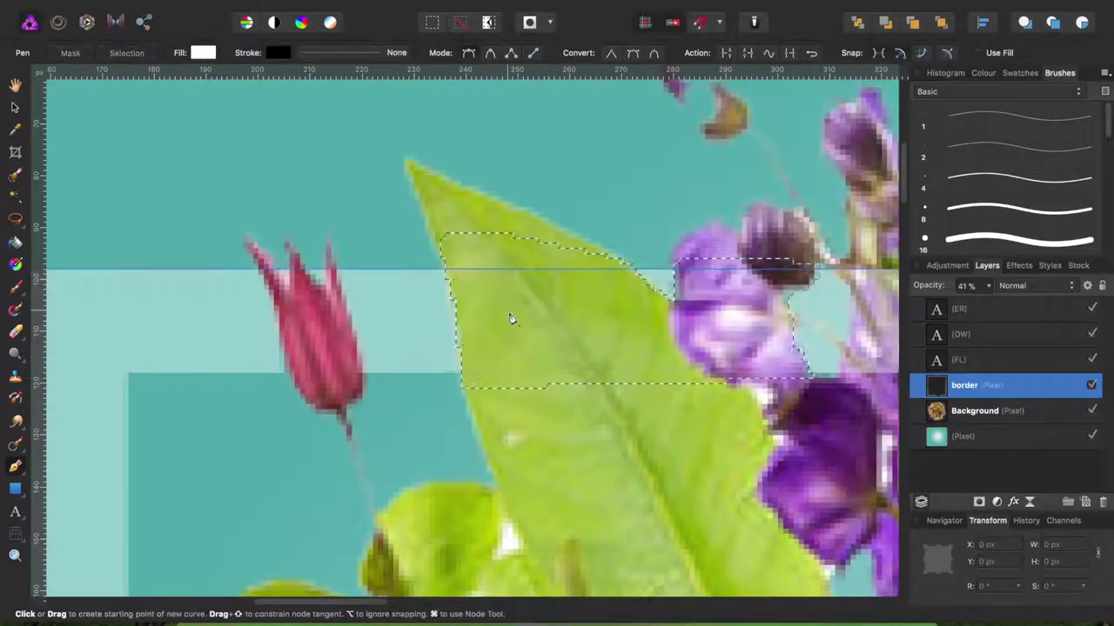
scroll(511, 318, "right", 5)
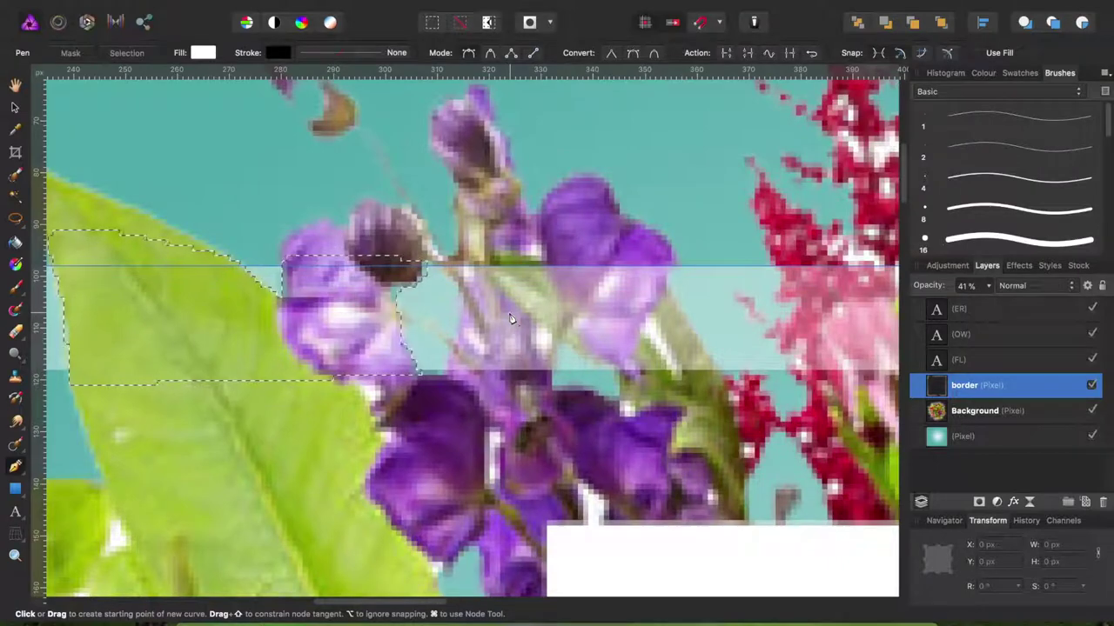
scroll(416, 183, "down", 5)
scroll(416, 182, "right", 2)
Step: Outline the flowers crossing the frame's top edge and make it a selection
left_click(415, 178)
left_click(410, 292)
left_click(525, 290)
left_click(607, 291)
left_click(701, 296)
left_click(649, 162)
left_click(415, 178)
left_click(126, 52)
scroll(470, 331, "right", 5)
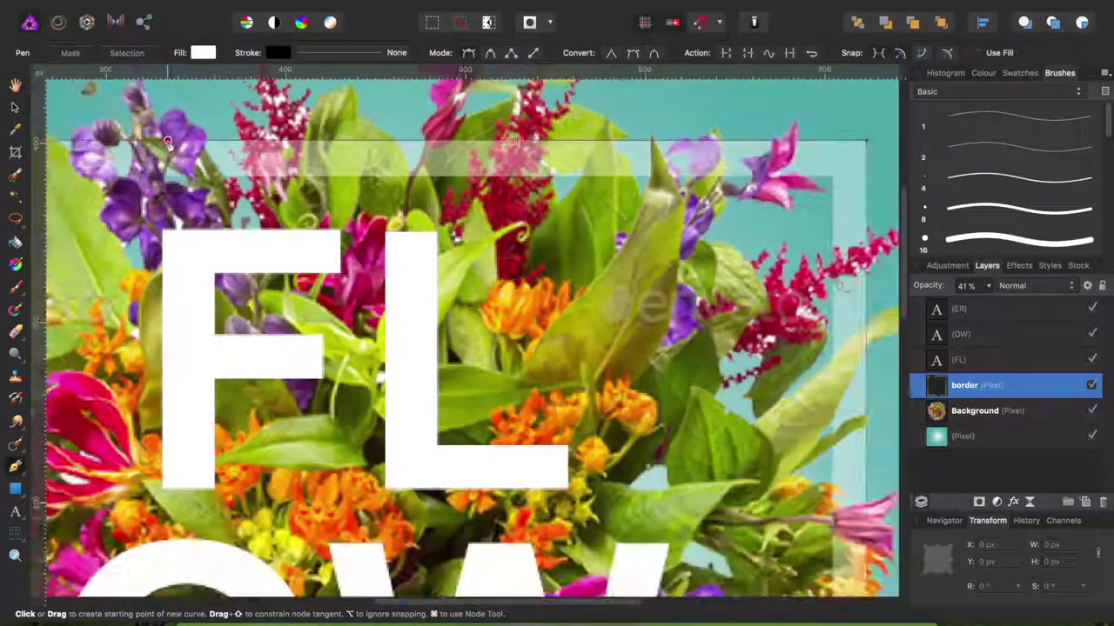
Step: Outline the top leaf, delete the frame inside it, and deselect
left_click(527, 198)
left_click(565, 114)
left_click(604, 114)
left_click(588, 133)
left_click(622, 198)
key("Return")
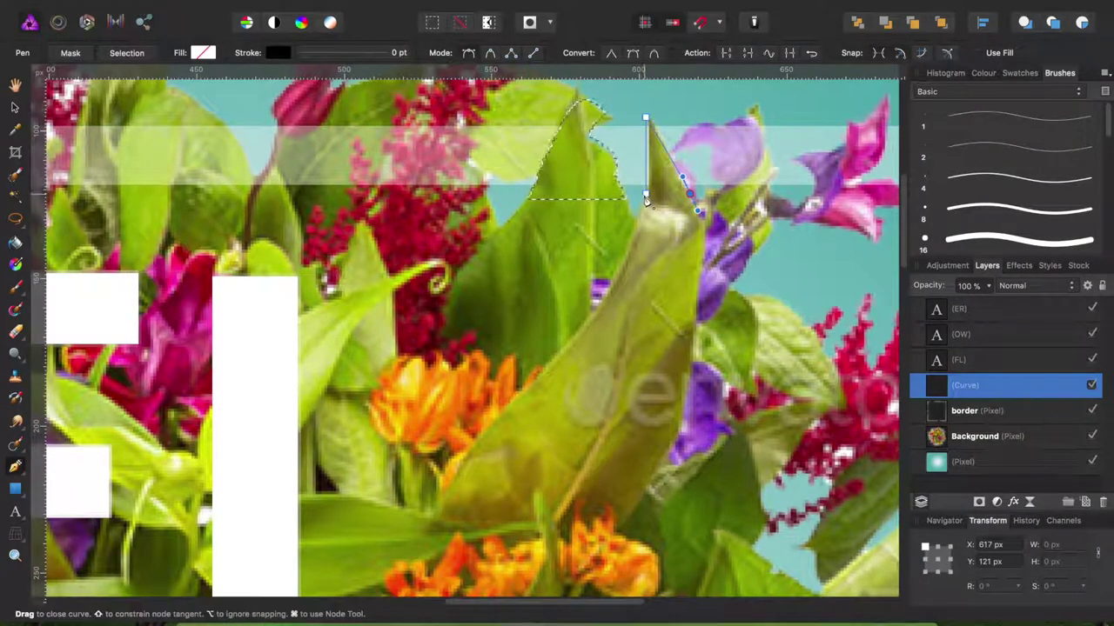
key("ctrl+d")
scroll(681, 323, "up", 5)
Step: Clear the frame under the pink flower's left petal and fit the whole design in view
left_click_drag(552, 261, 530, 251)
left_click(586, 318)
left_click(612, 252)
left_click(647, 196)
left_click(713, 194)
left_click_drag(667, 297, 724, 298)
key("Escape")
key("Delete")
key("ctrl+0")
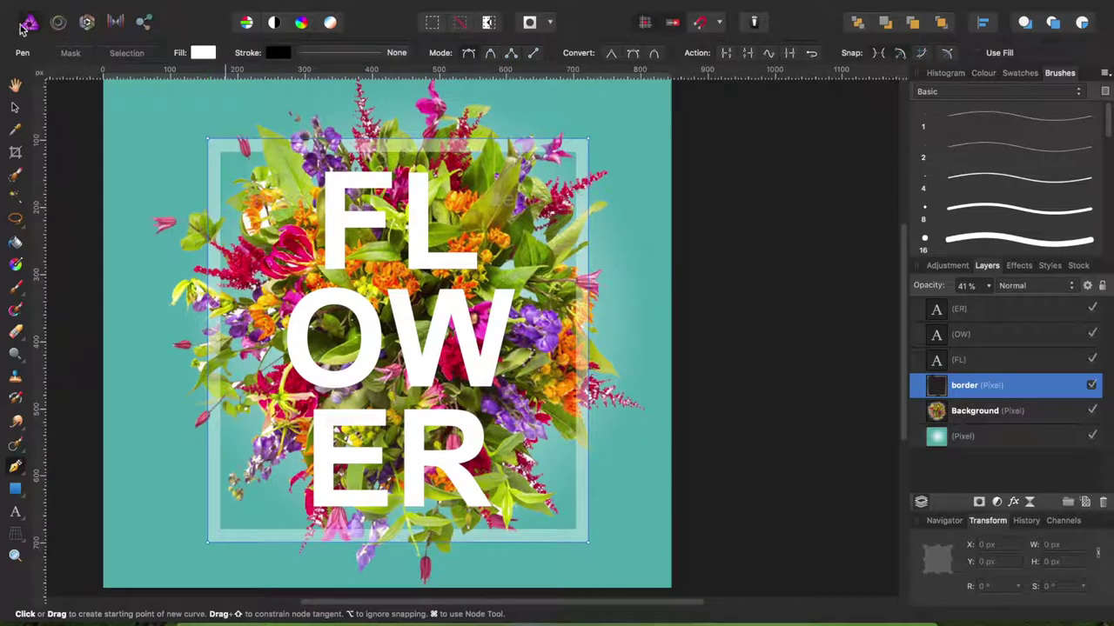
Step: Set the white frame layer's opacity to 100% and deselect it
left_click(16, 106)
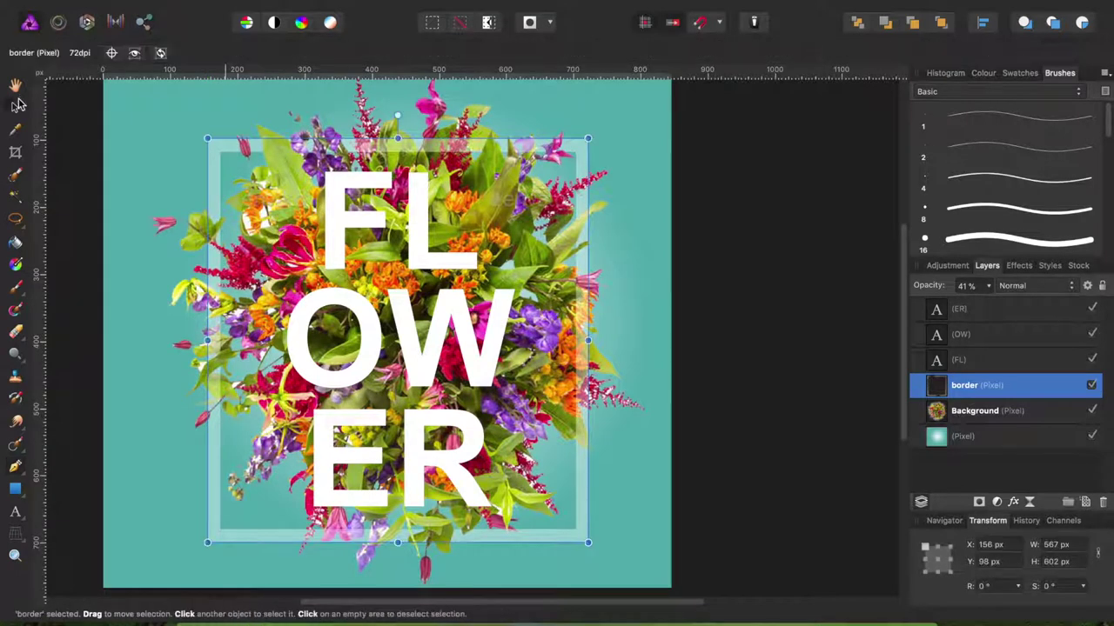
left_click(987, 286)
left_click_drag(987, 308, 1069, 313)
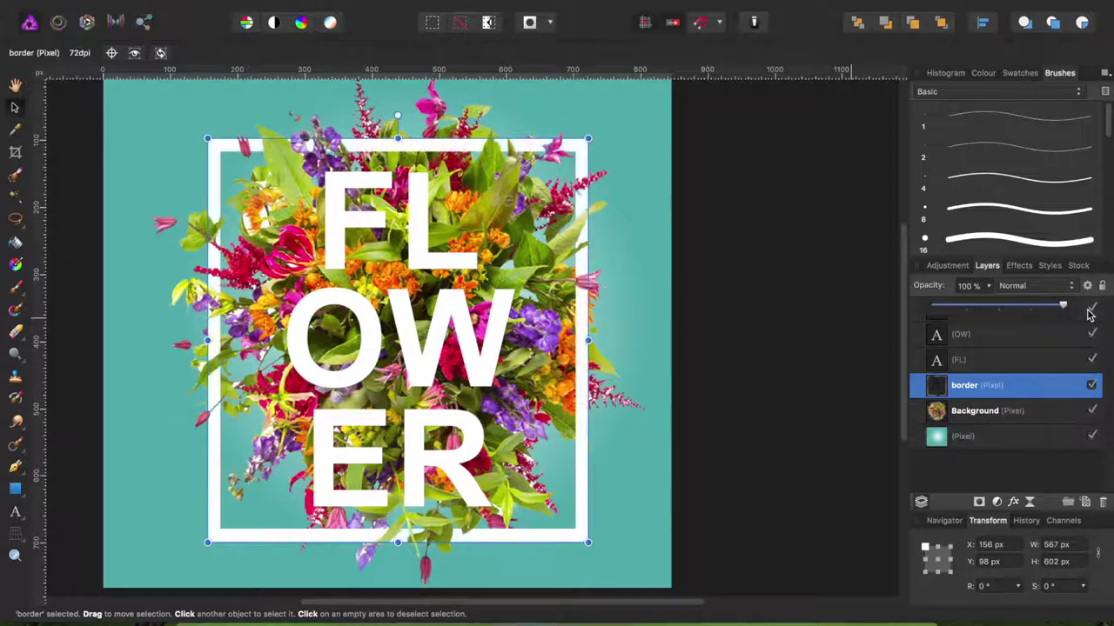
left_click(896, 346)
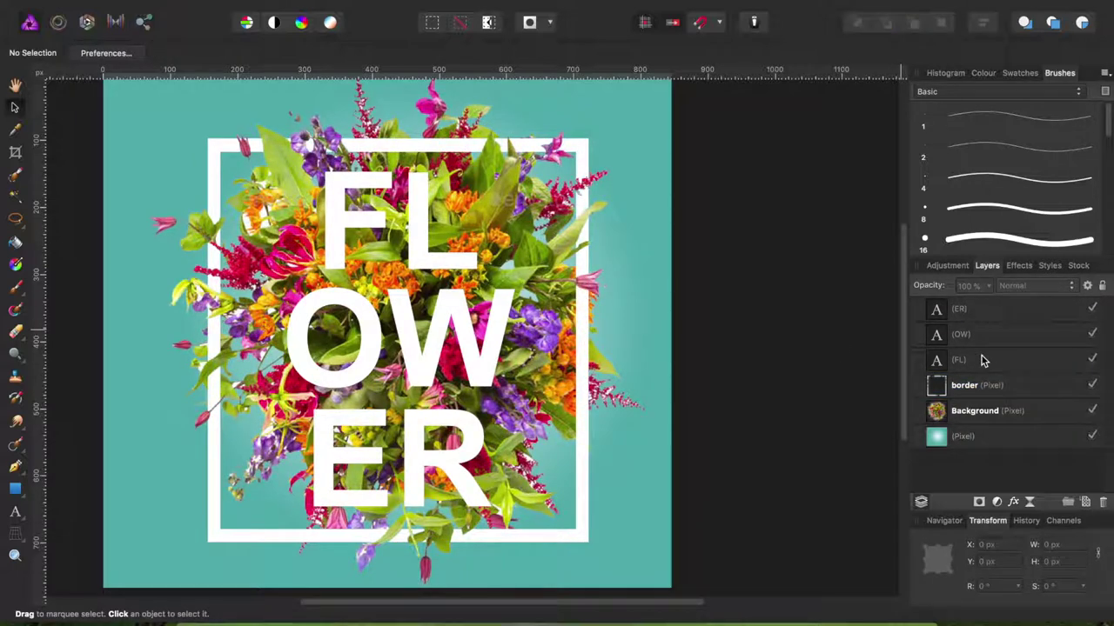
Step: Lower the FL text layer's opacity to about 52% and zoom in
left_click(982, 361)
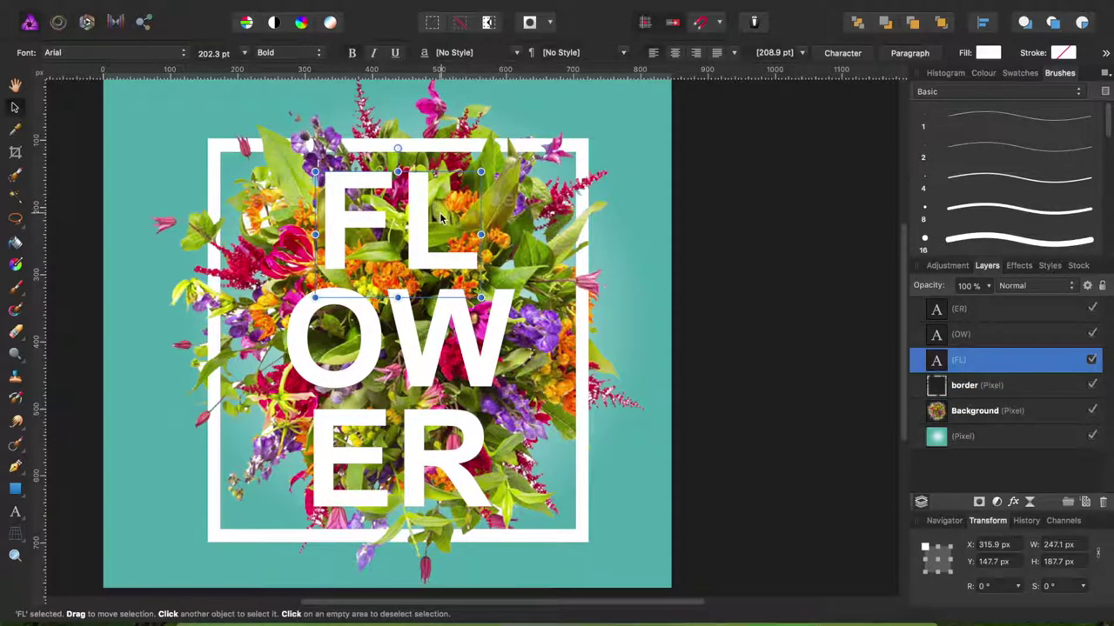
scroll(426, 204, "up", 2)
scroll(426, 204, "up", 2)
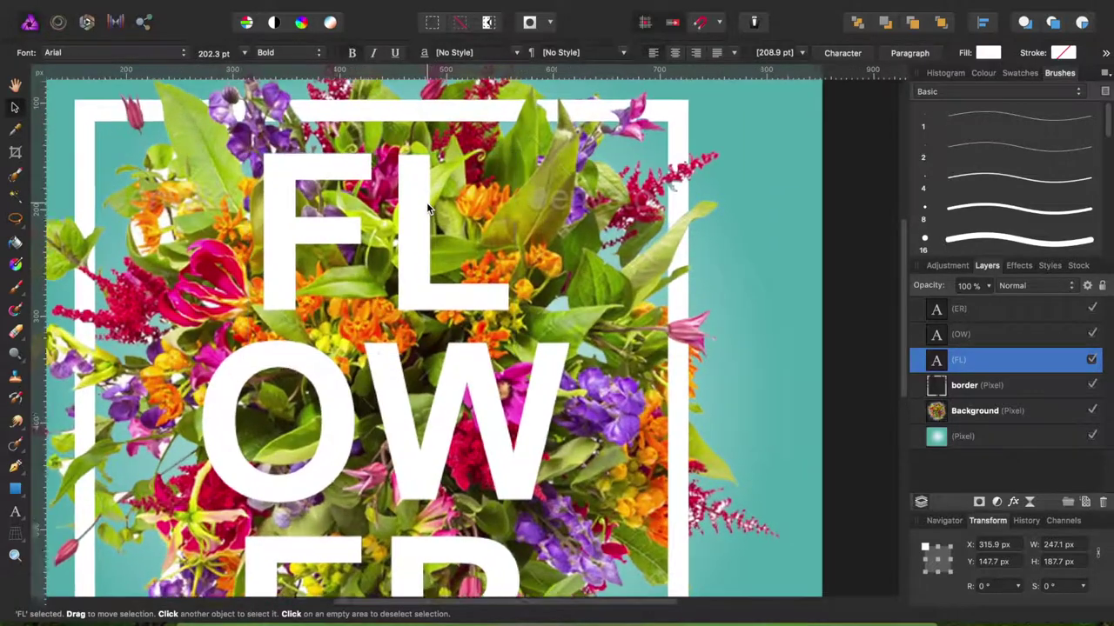
scroll(426, 201, "up", 2)
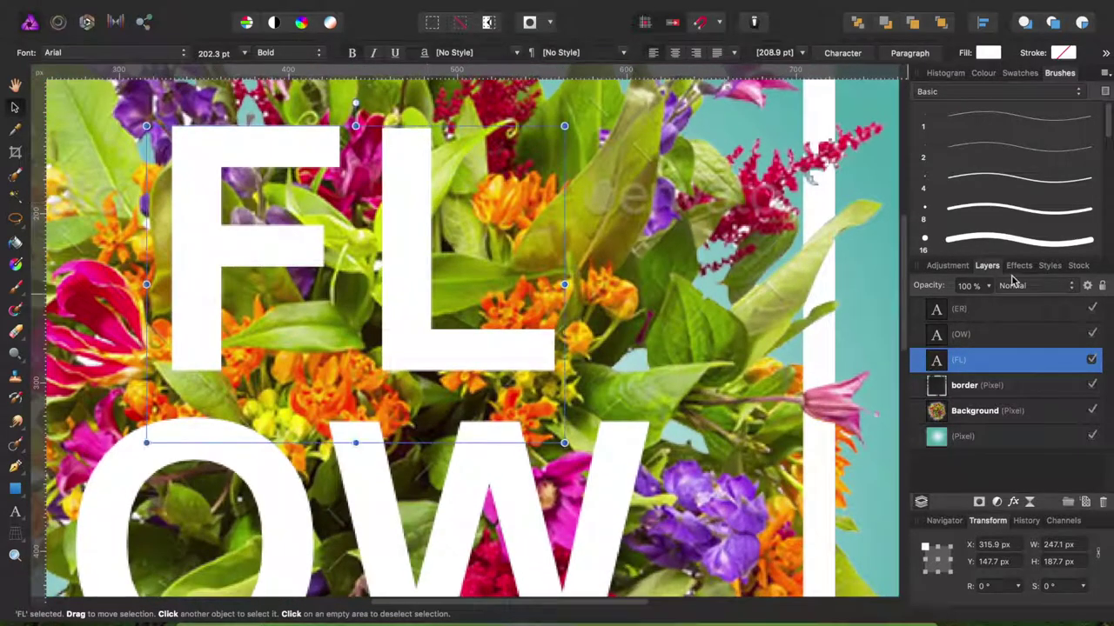
left_click(989, 287)
left_click_drag(974, 309, 931, 317)
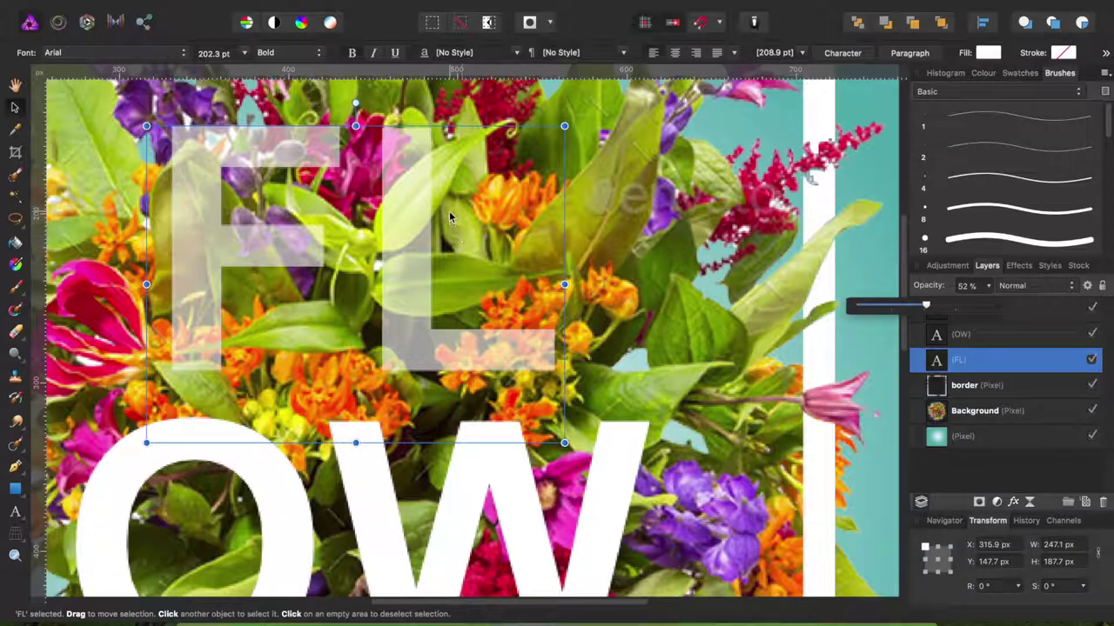
scroll(435, 191, "up", 3)
scroll(396, 184, "up", 1)
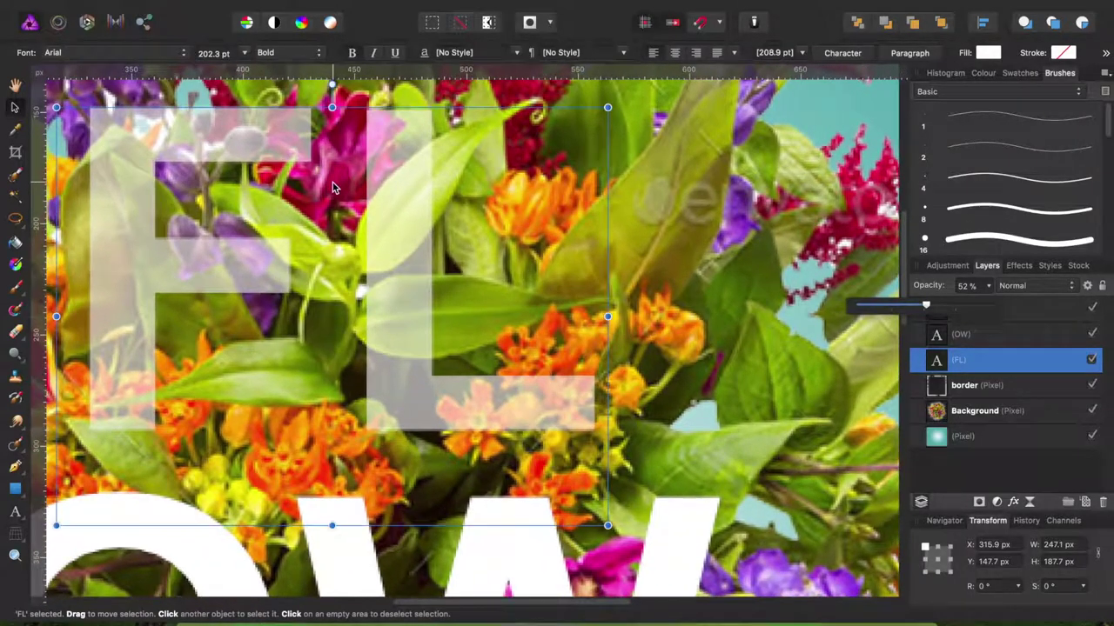
scroll(366, 196, "up", 1)
scroll(367, 198, "up", 1)
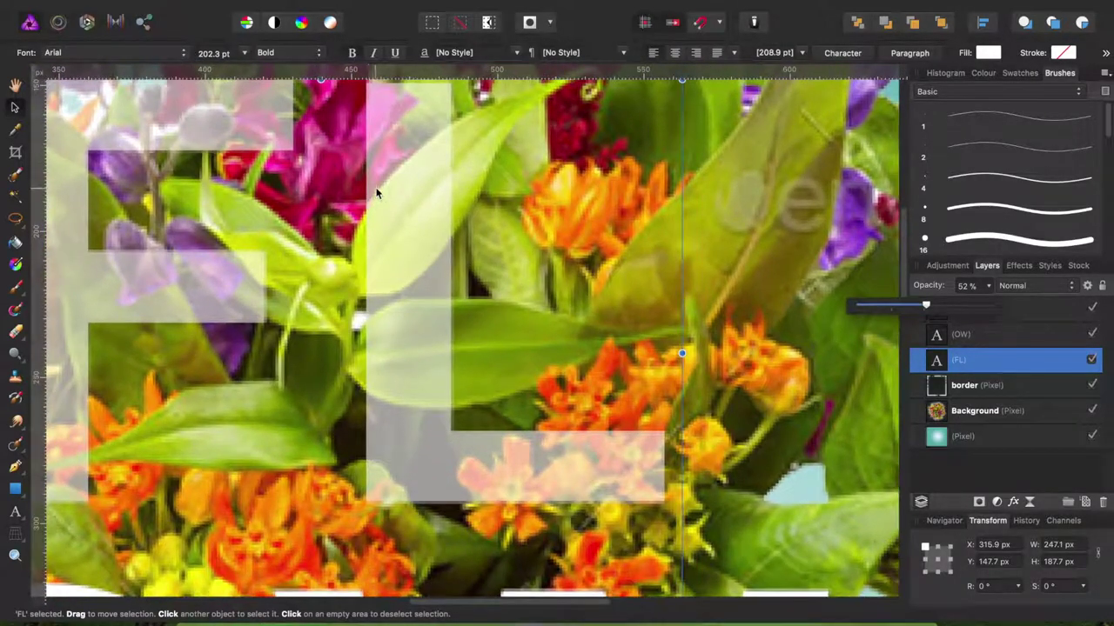
left_click(18, 469)
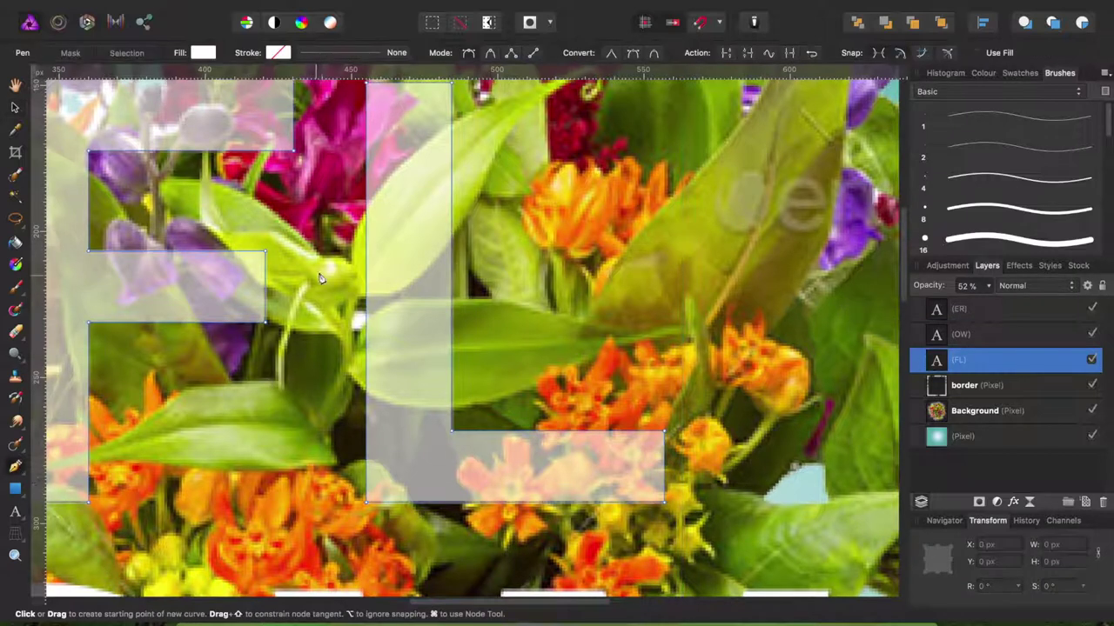
Step: Pen-trace the large leaf crossing the L and convert the outline to a selection
left_click(365, 225)
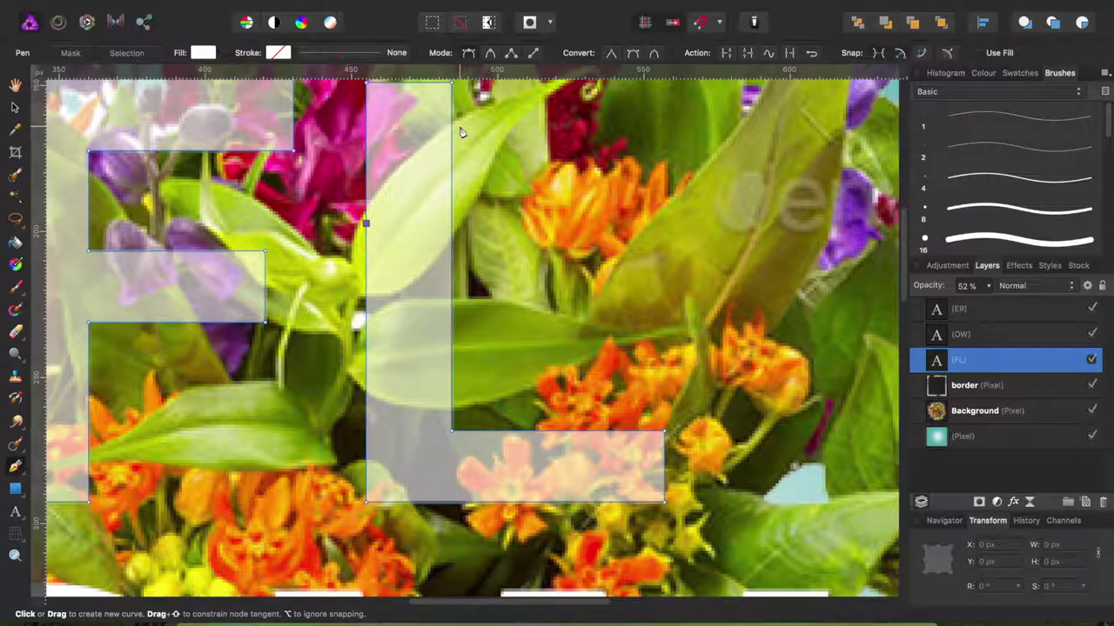
left_click_drag(462, 115, 510, 102)
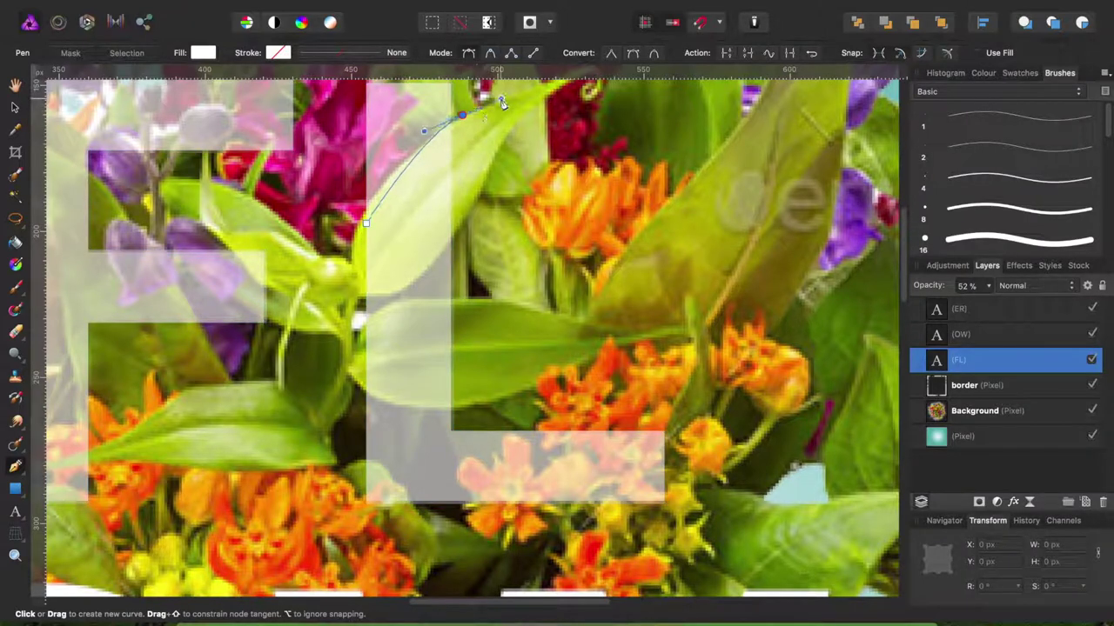
left_click_drag(511, 99, 554, 65)
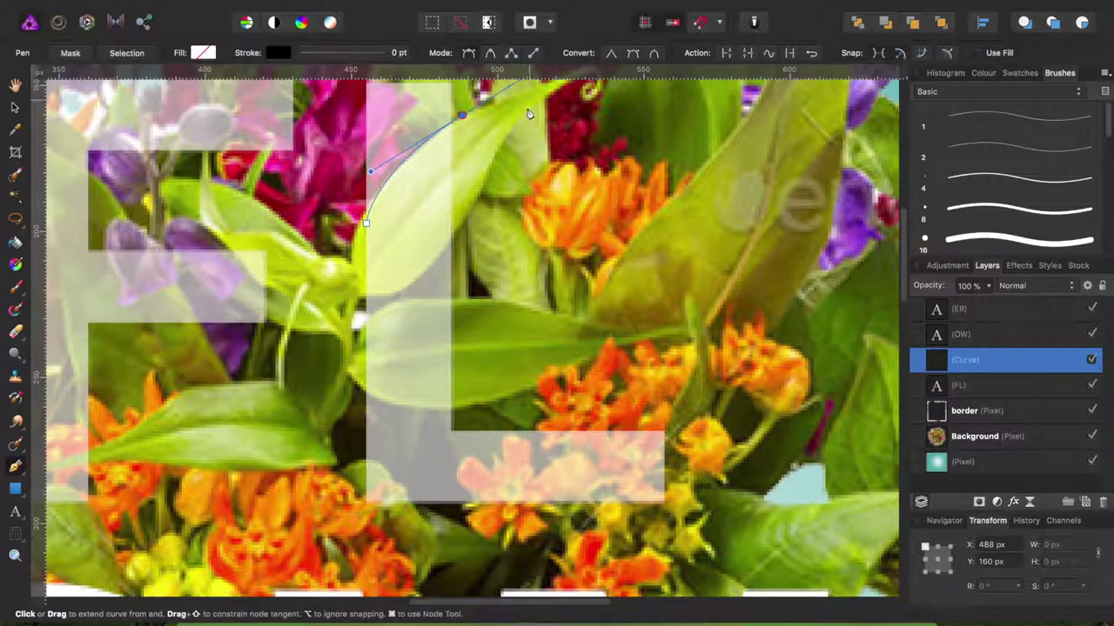
left_click(462, 231)
mouse_move(462, 233)
left_mouse_down()
mouse_move(407, 303)
mouse_move(383, 301)
left_mouse_up()
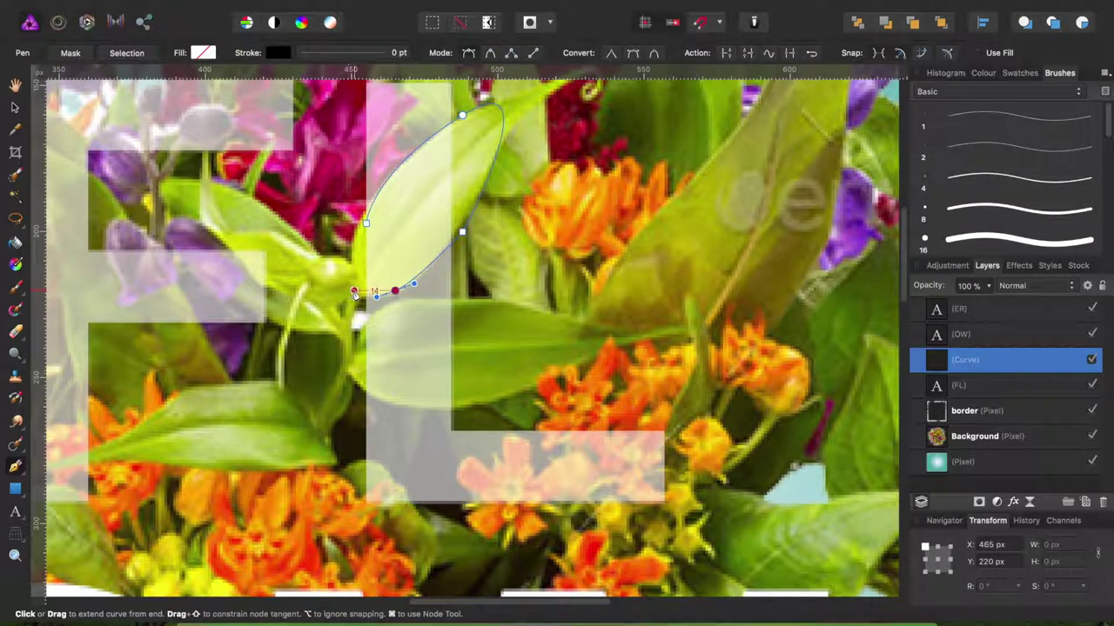
left_click(354, 292)
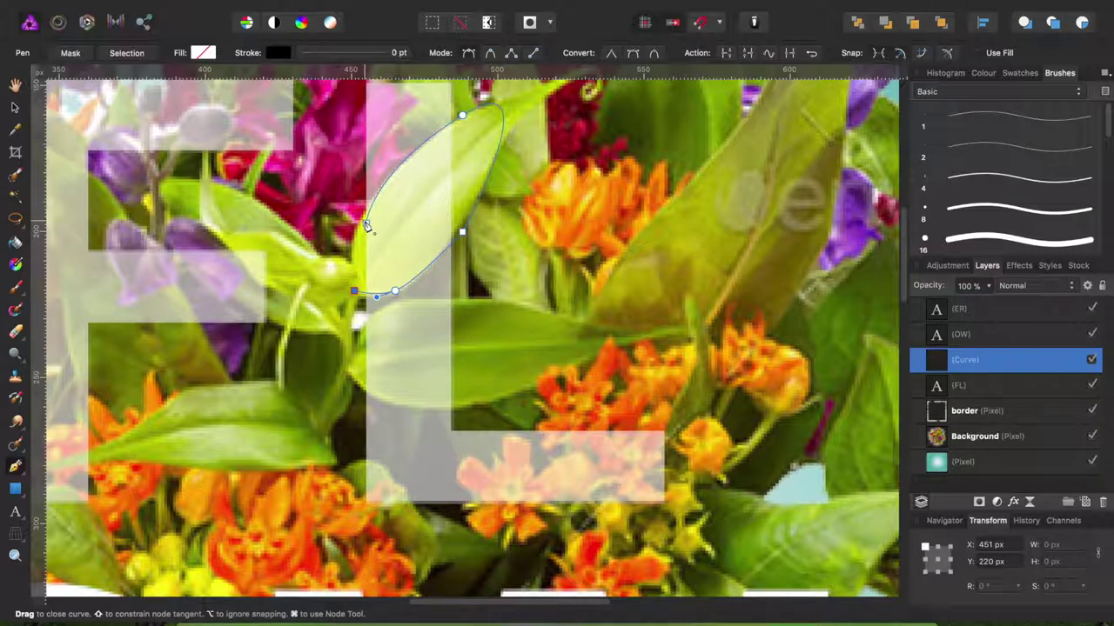
left_click(366, 224)
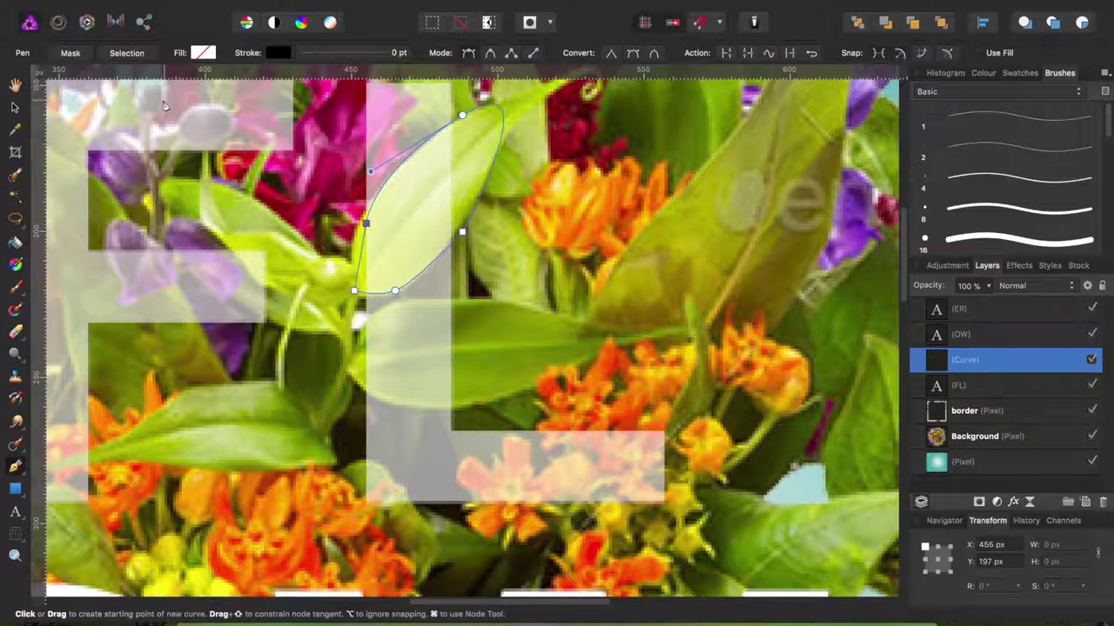
left_click(114, 55)
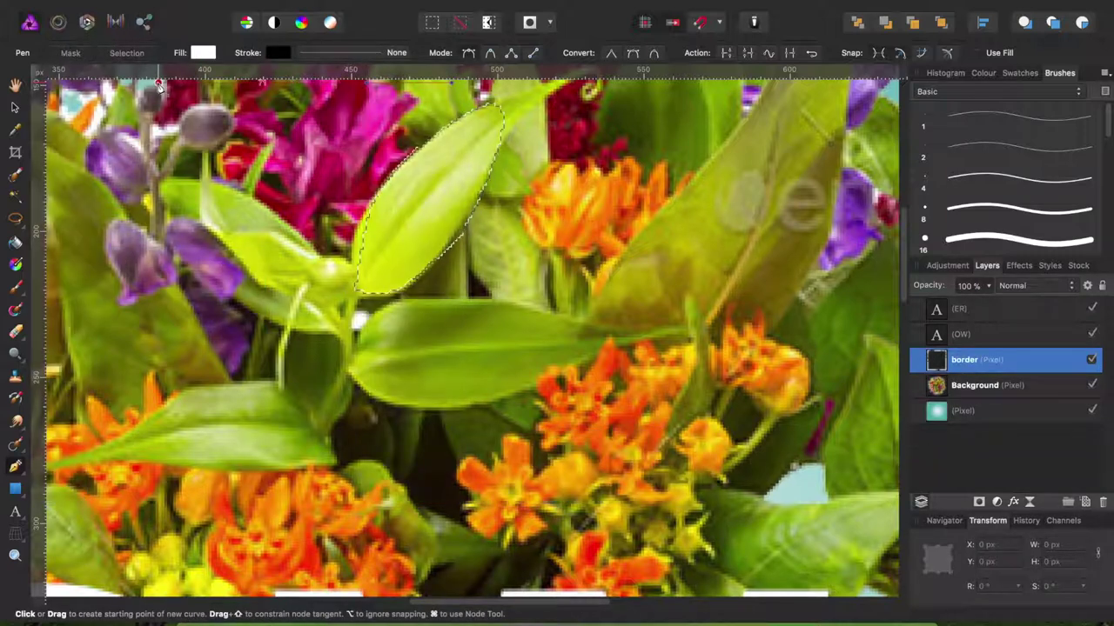
Step: Bring back the semi-transparent FL text layer and rasterise it into pixels
key("super+v")
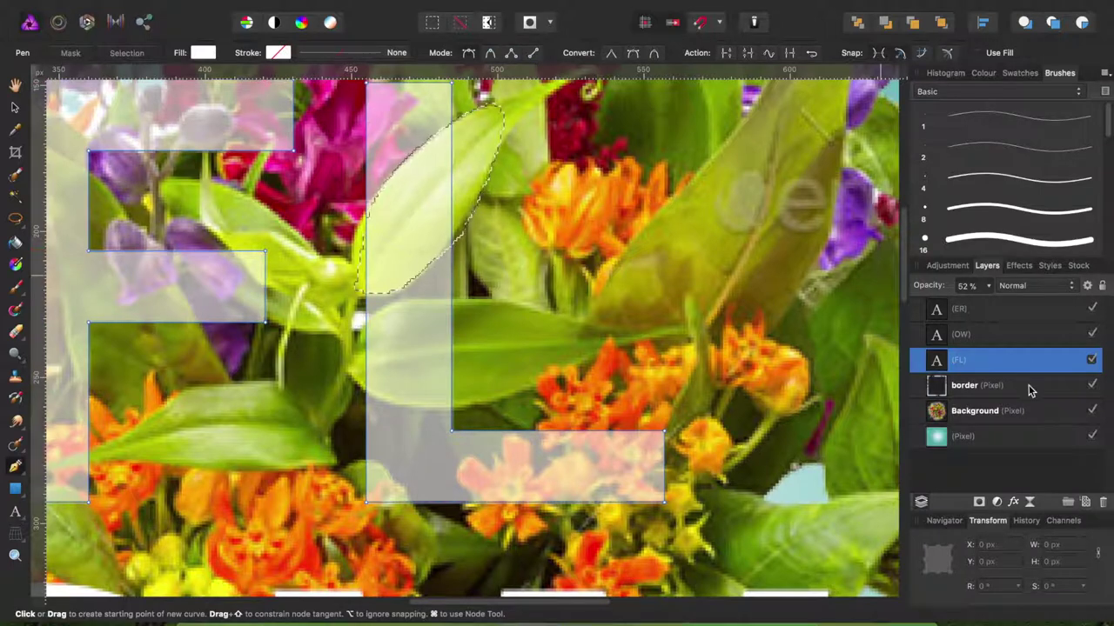
right_click(1020, 367)
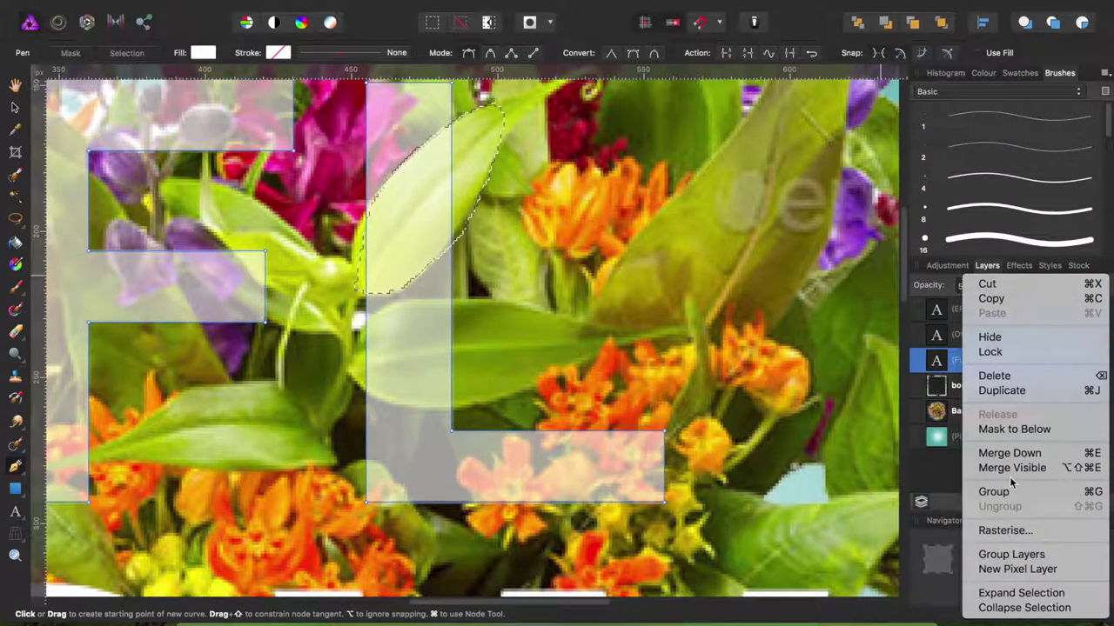
left_click(1005, 530)
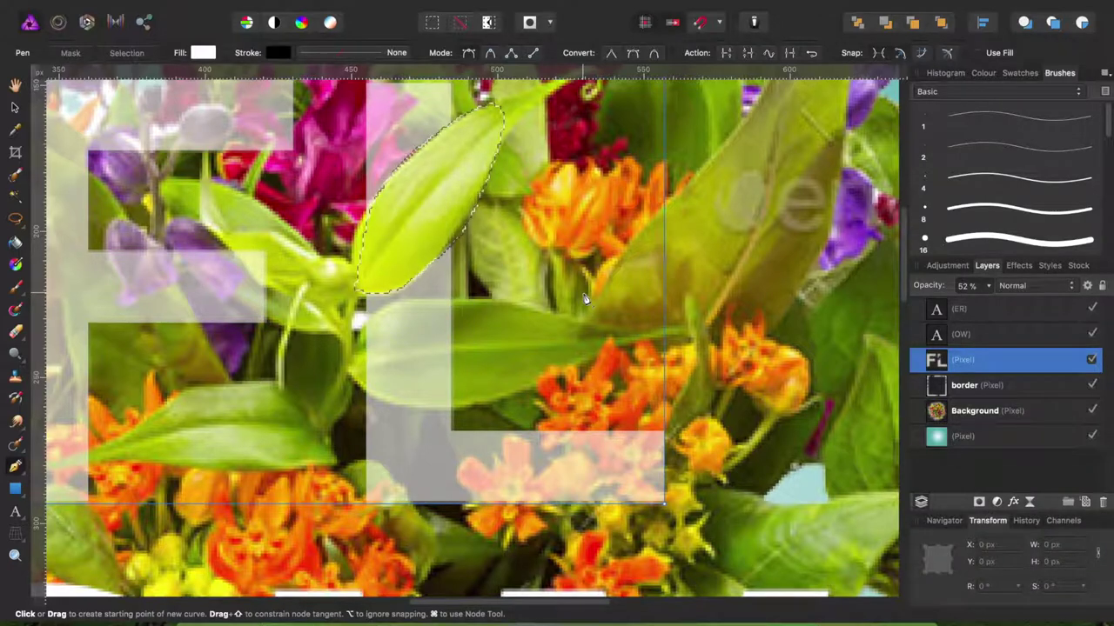
Step: Outline the small leaf beside the F and turn it into a selection
scroll(503, 326, "down", 2)
scroll(506, 329, "down", 2)
scroll(509, 332, "down", 2)
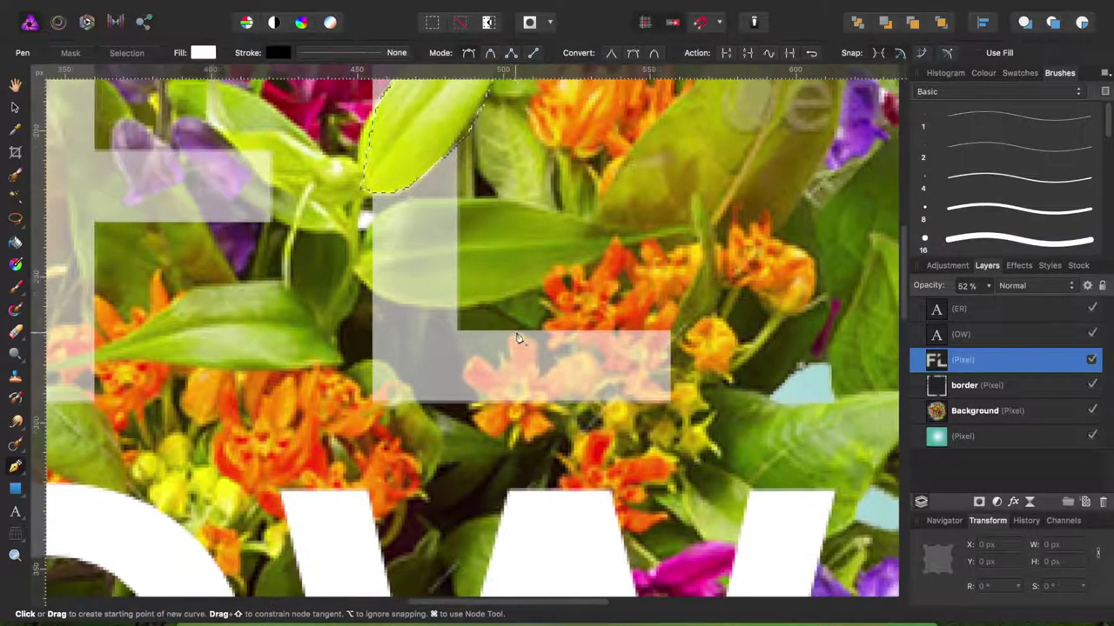
scroll(514, 336, "down", 2)
scroll(517, 337, "down", 2)
scroll(539, 343, "down", 1)
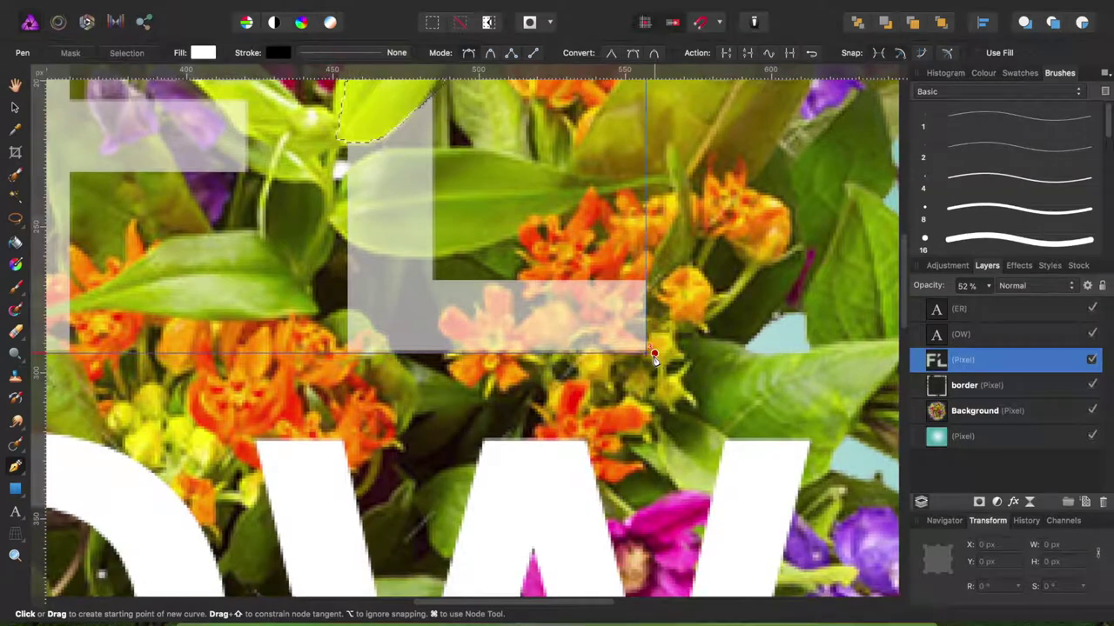
scroll(566, 348, "up", 5)
scroll(565, 348, "up", 5)
scroll(565, 348, "left", 3)
scroll(566, 348, "up", 5)
scroll(566, 348, "left", 3)
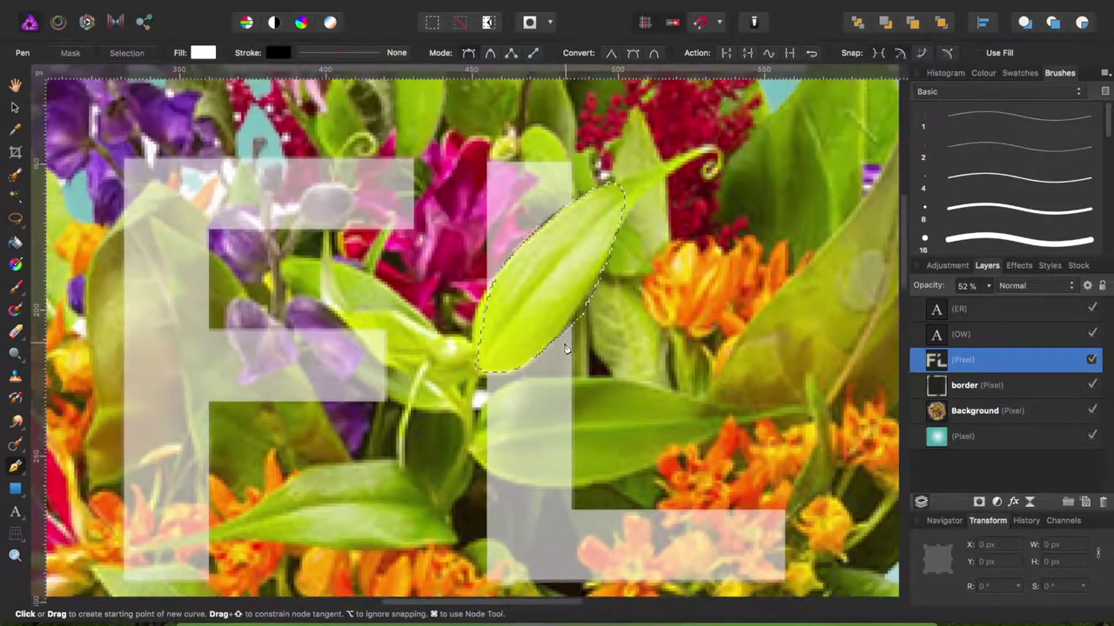
scroll(566, 348, "down", 2)
scroll(565, 348, "left", 3)
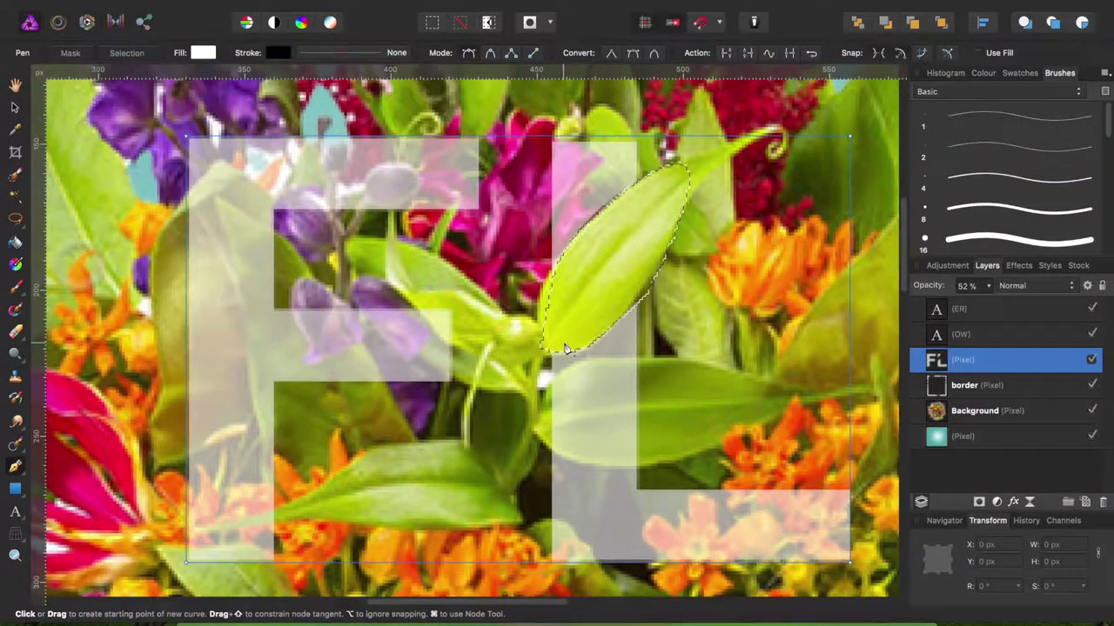
scroll(557, 346, "down", 2)
scroll(557, 346, "left", 3)
left_click(449, 246)
left_click_drag(488, 289, 542, 289)
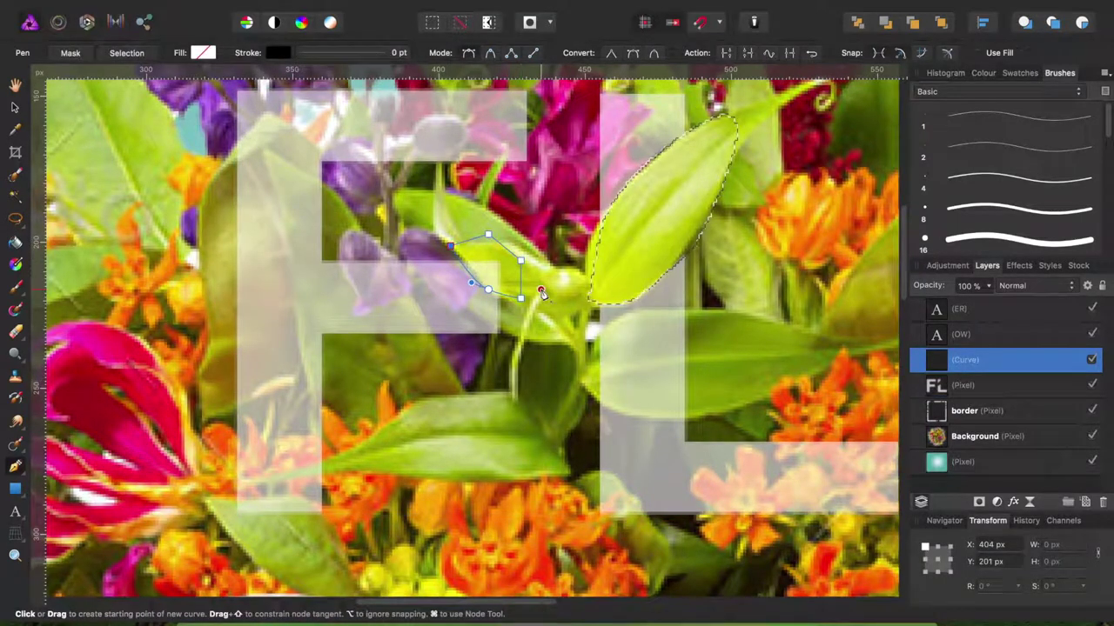
left_click(118, 53)
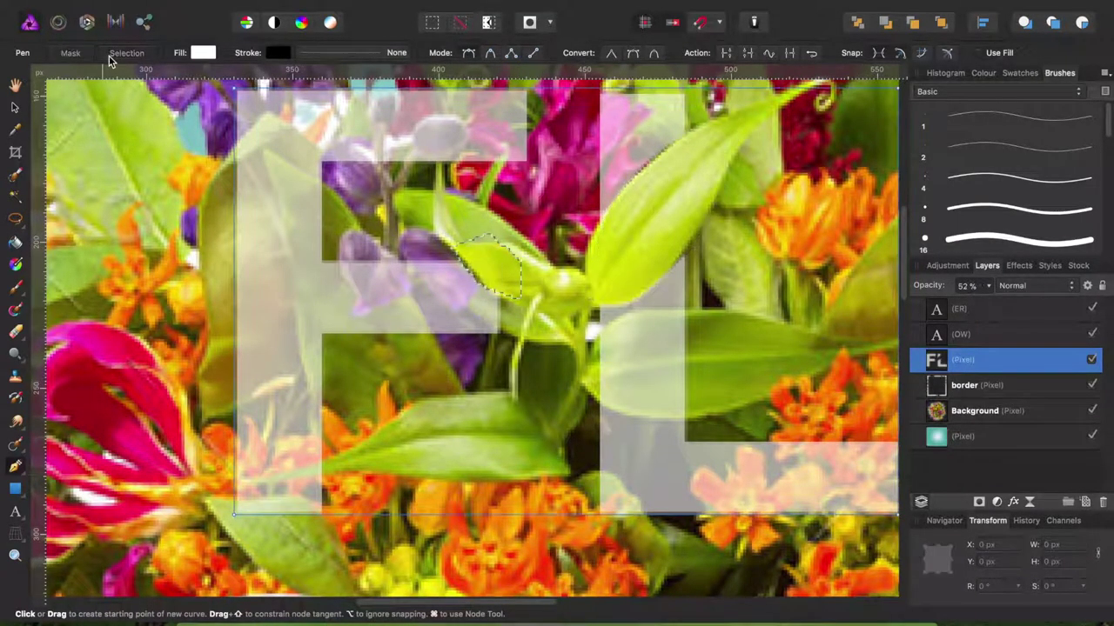
Step: Begin a Pen outline of the leaf tip at the F's top-left
scroll(148, 135, "down", 1)
scroll(148, 135, "down", 2)
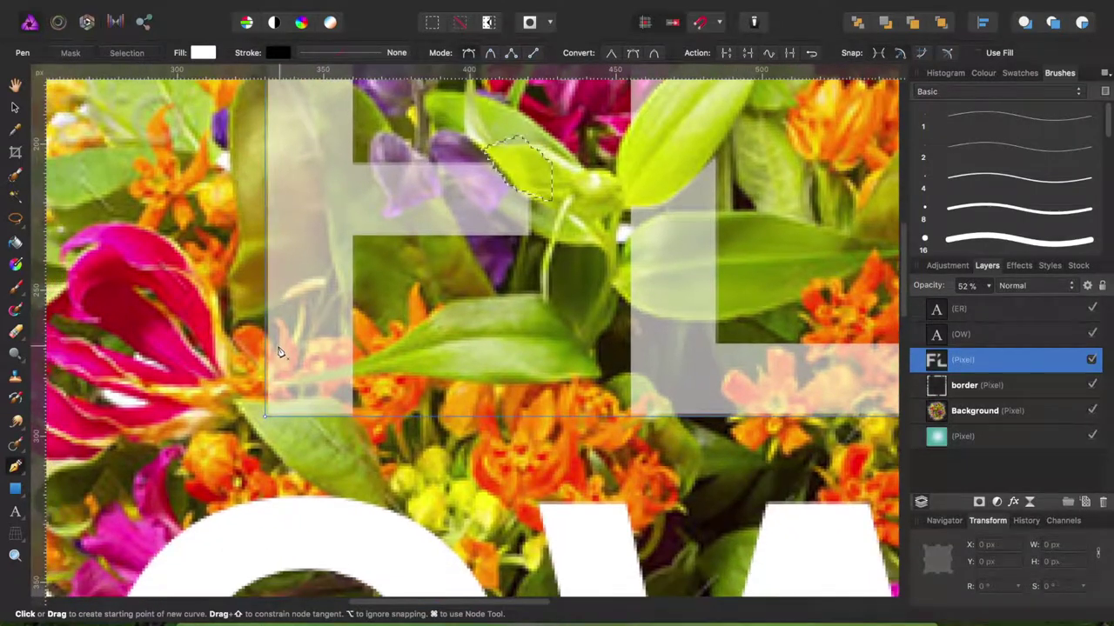
scroll(297, 321, "up", 3)
scroll(296, 320, "left", 2)
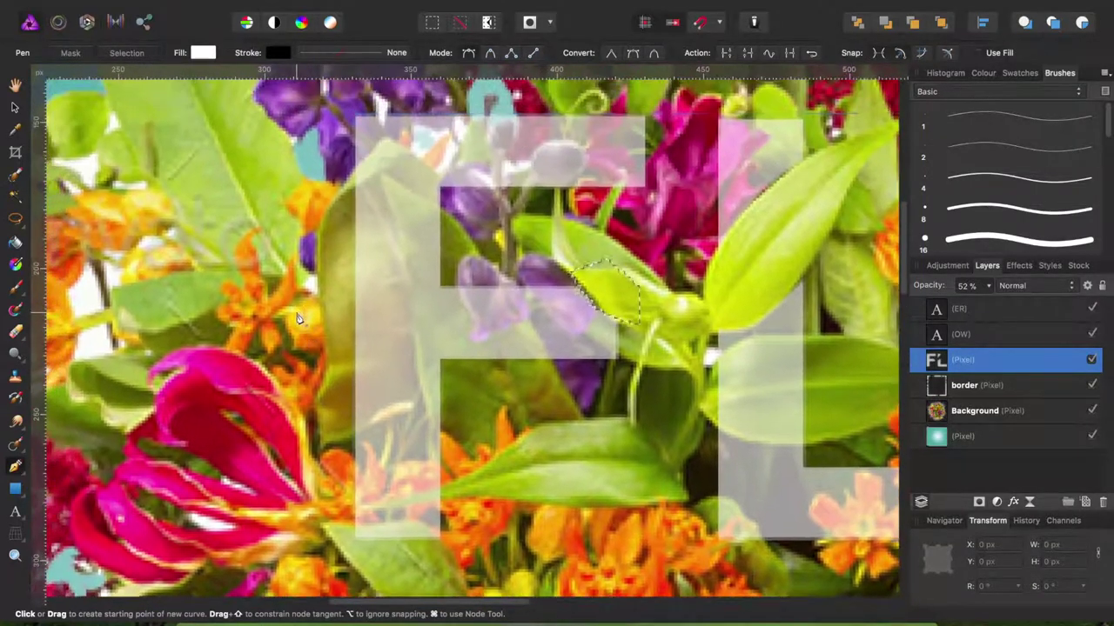
left_click(334, 202)
Step: Finish outlining the leaf tip over the F and convert it to a selection
left_click_drag(381, 170, 398, 161)
left_click(417, 156)
left_click(385, 137)
left_click(334, 202)
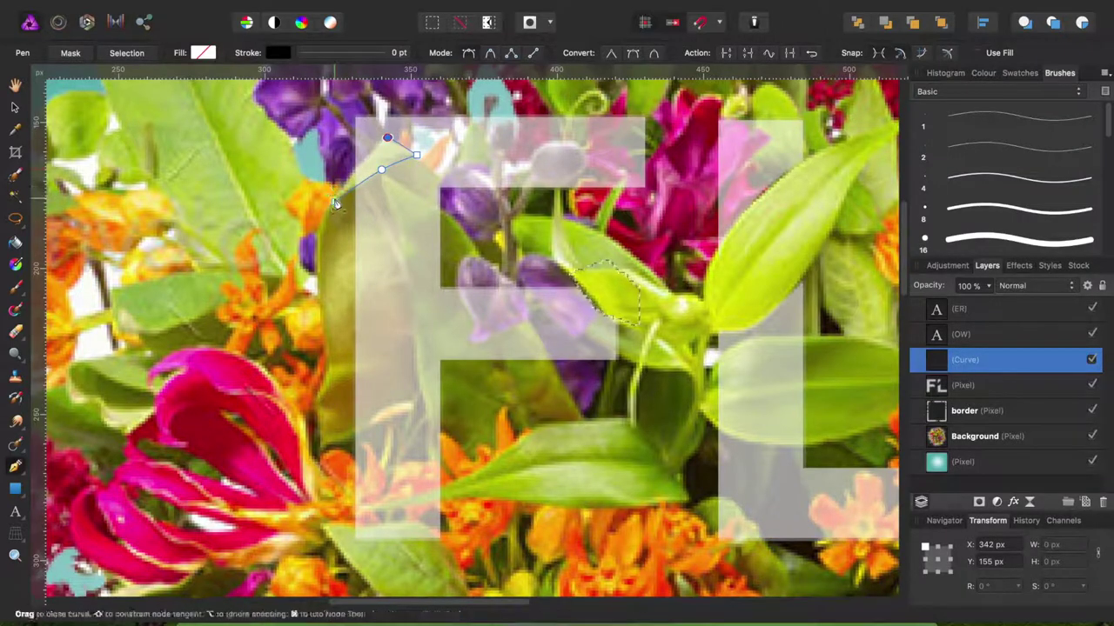
left_click(133, 55)
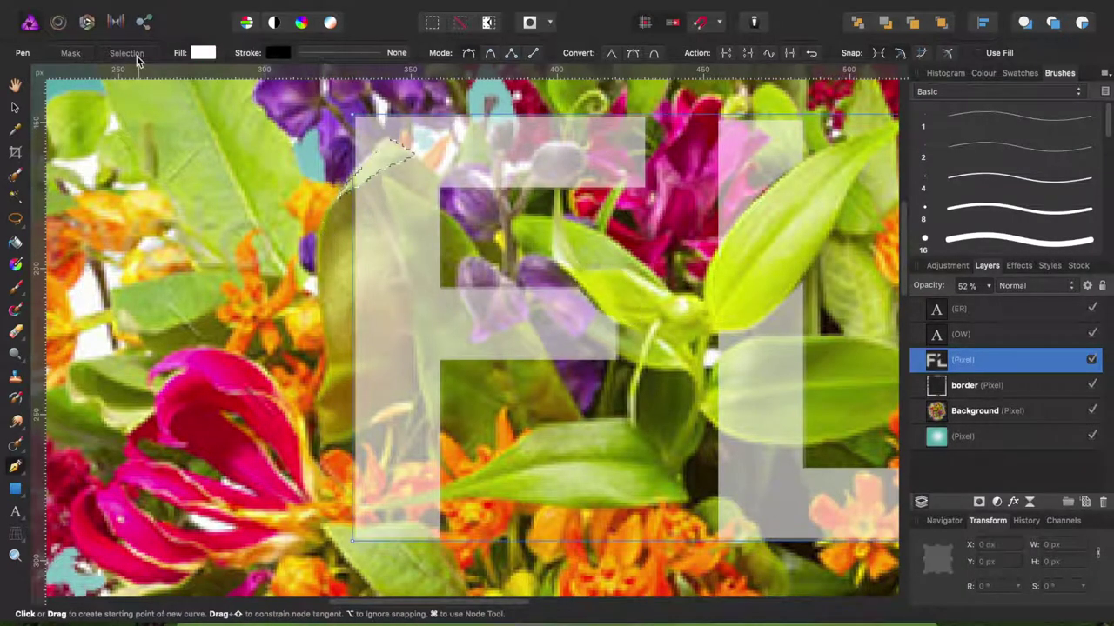
Step: Trace the orange flower's lower edge and up around the stamen below the F
scroll(380, 194, "down", 2)
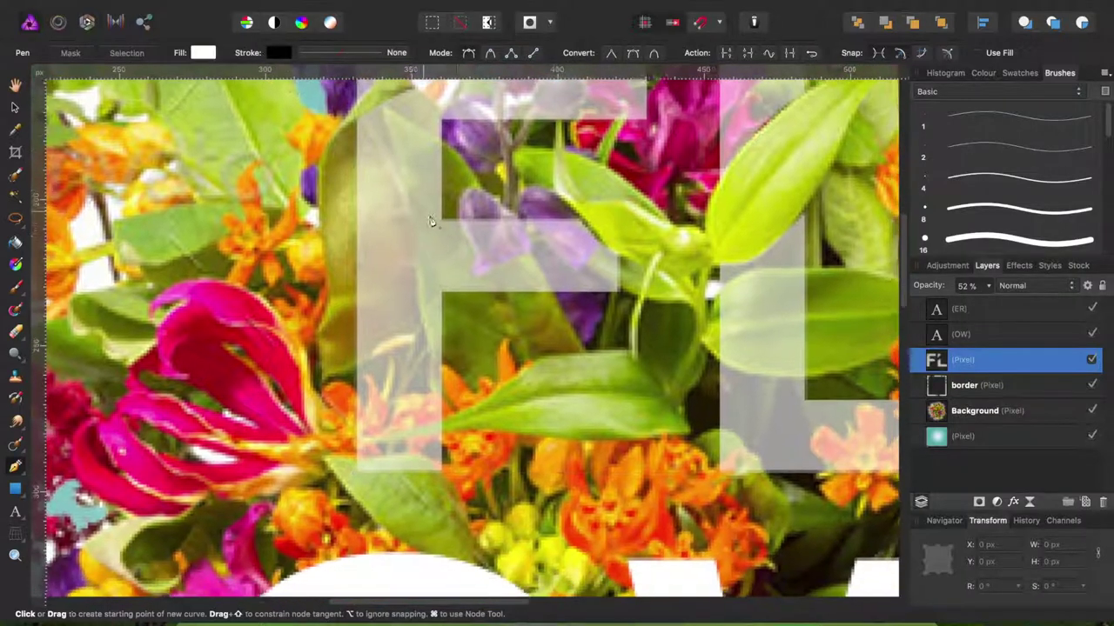
scroll(429, 229, "down", 2)
scroll(459, 249, "down", 2)
scroll(477, 292, "down", 1)
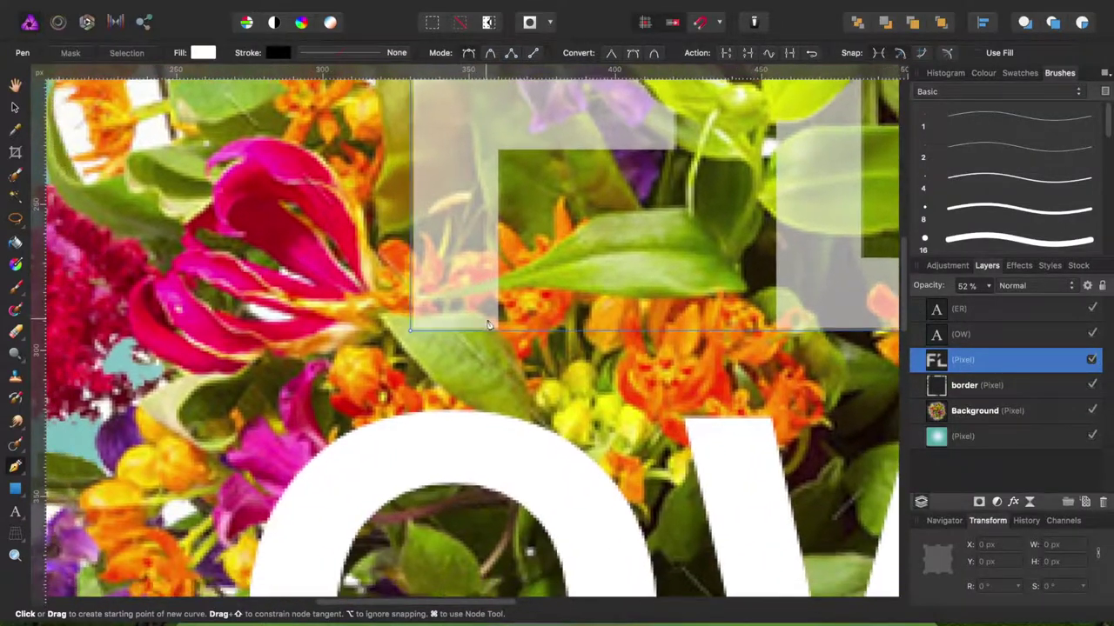
left_click(410, 305)
left_click_drag(524, 286, 557, 280)
left_click(524, 270)
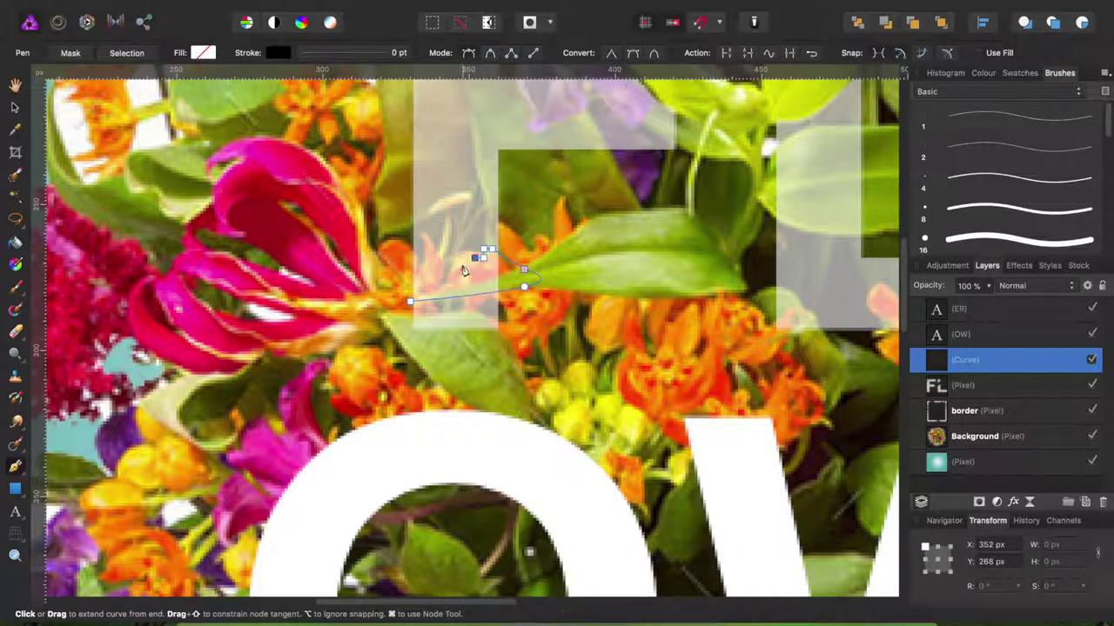
left_click_drag(480, 263, 450, 270)
left_click(449, 224)
left_click(474, 190)
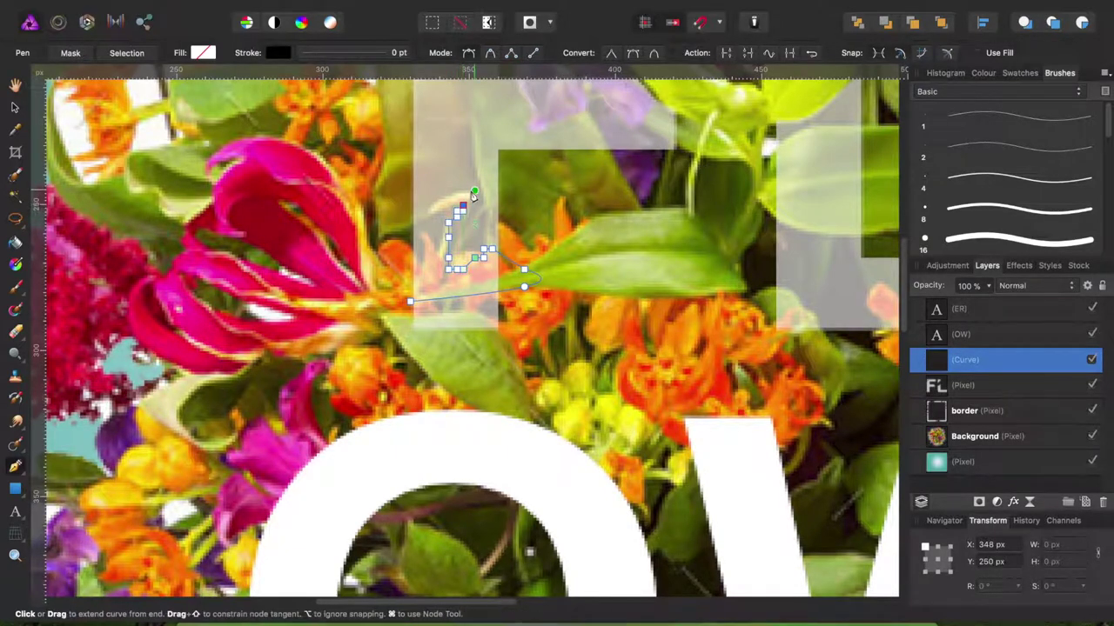
left_click(442, 197)
left_click(442, 202)
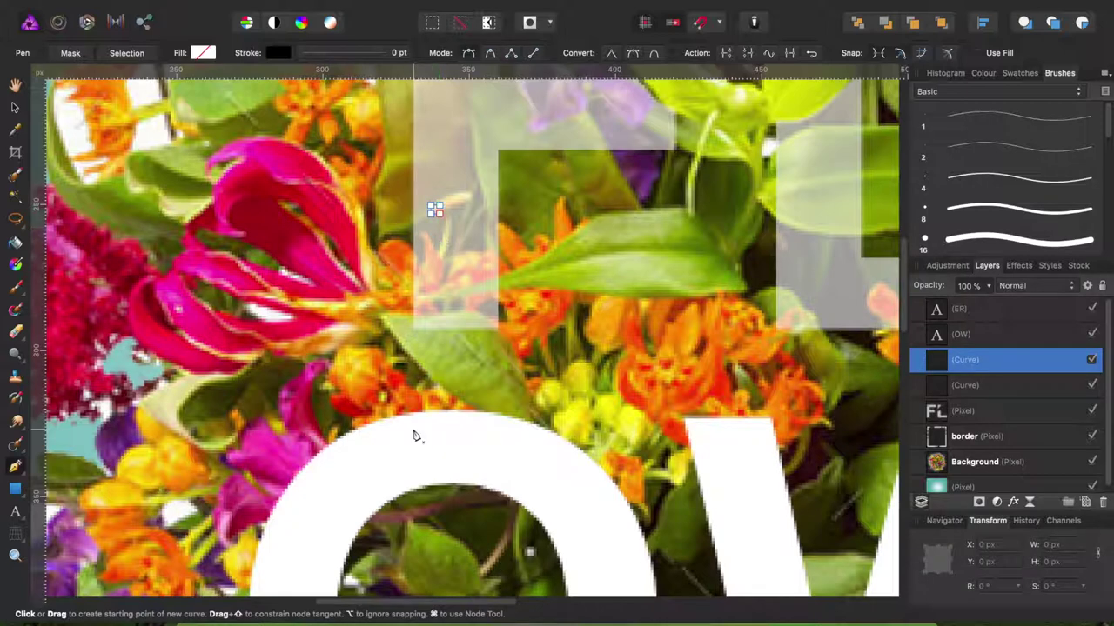
Step: Undo the stray curve, close the flower-and-stamen outline, and make it a selection
key("super")
key("super+z")
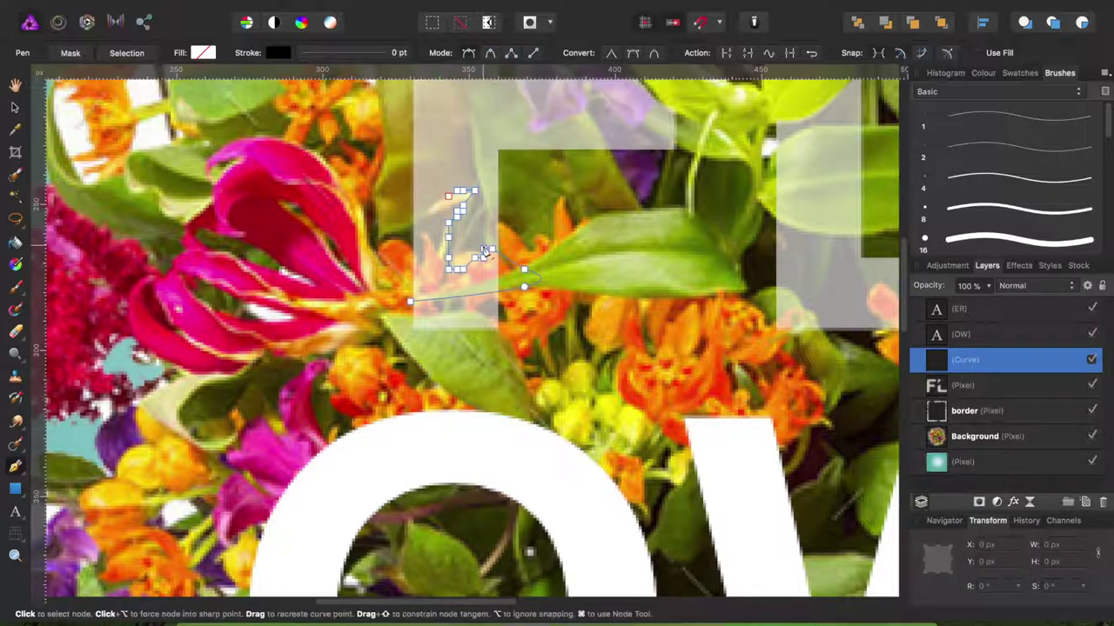
scroll(440, 226, "up", 1)
scroll(442, 206, "up", 1)
left_click(441, 205)
left_click(444, 214, "super")
left_click(428, 214)
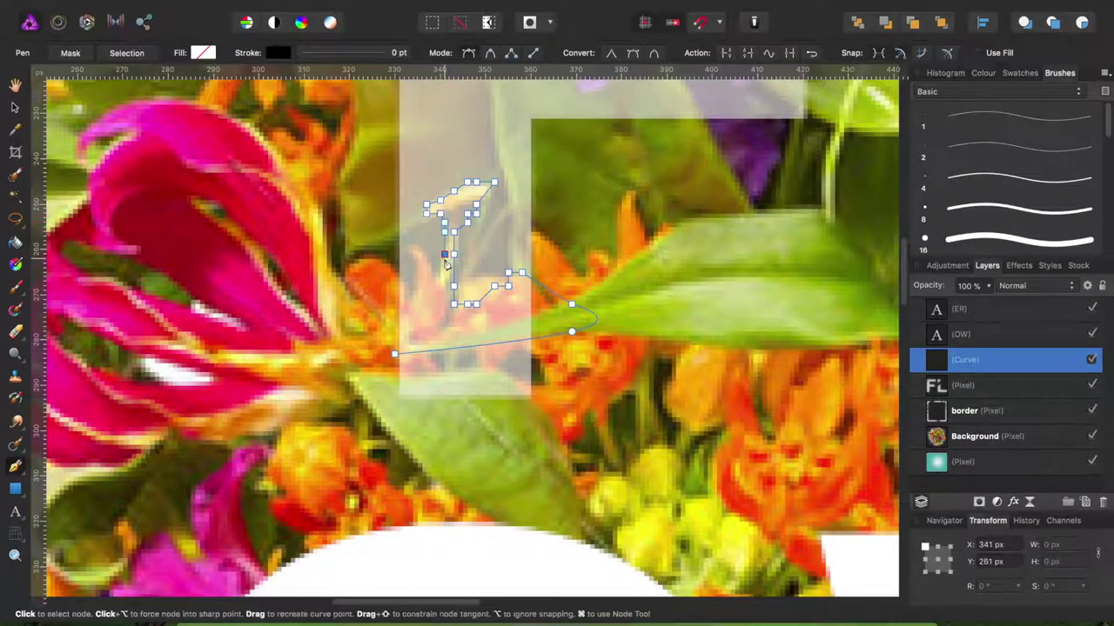
left_click(413, 286)
left_click(404, 304)
left_click(394, 286)
left_click(394, 357)
left_click(127, 52)
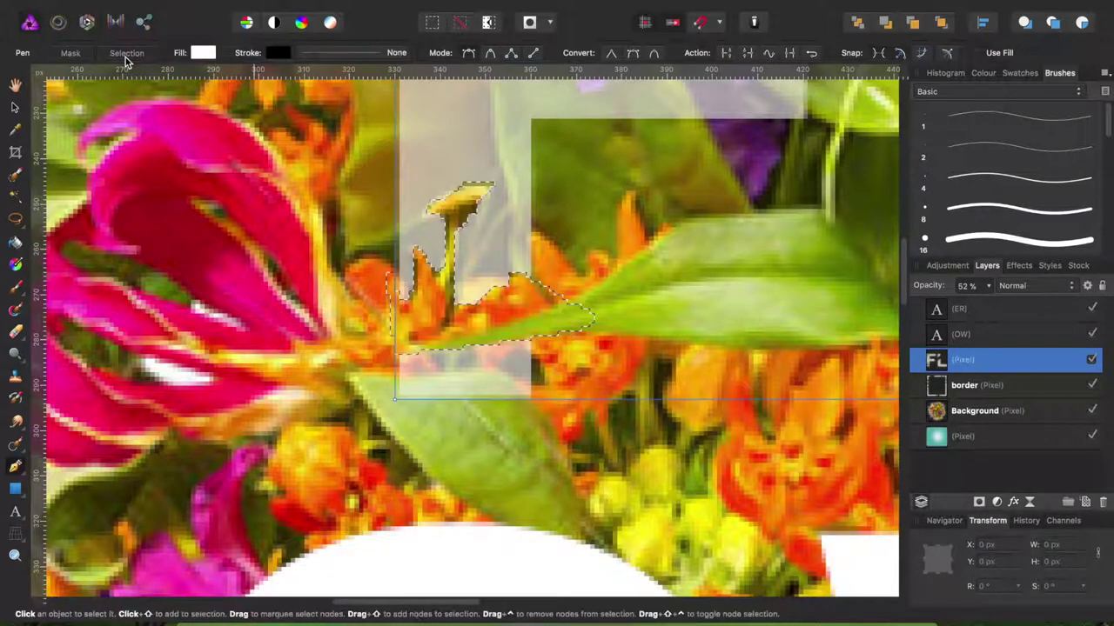
Step: Trace the petal edges along the F's bottom, working up and rightward
scroll(559, 222, "down", 3)
scroll(560, 222, "up", 3)
scroll(567, 222, "down", 2)
scroll(633, 236, "down", 2)
scroll(639, 226, "up", 2)
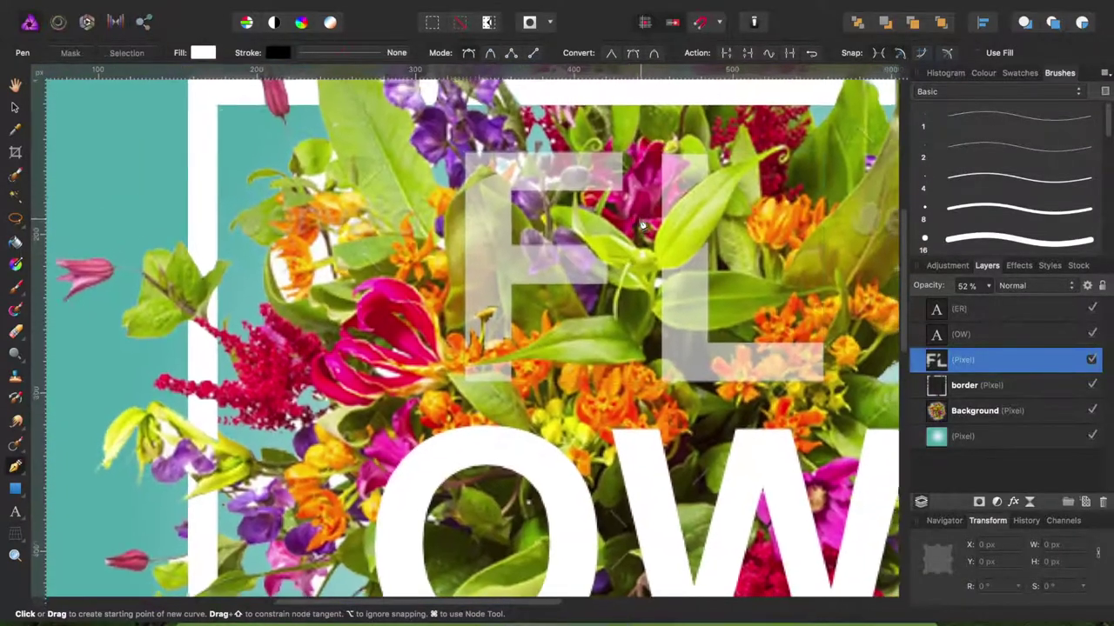
scroll(566, 261, "up", 2)
scroll(531, 265, "up", 1)
scroll(472, 260, "up", 1)
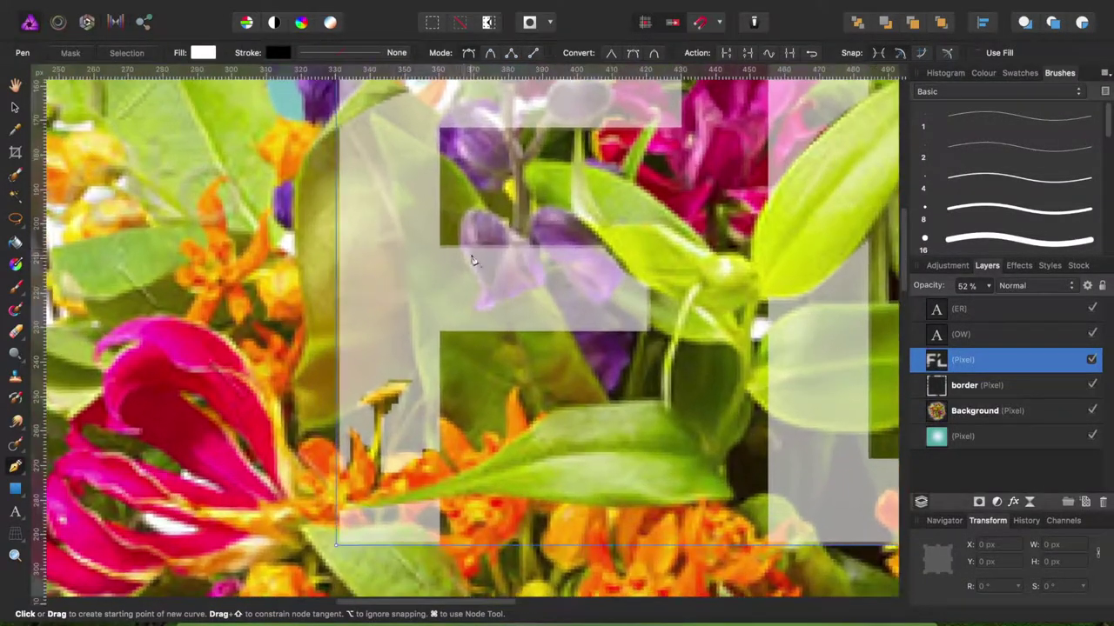
left_click(460, 242)
left_click(466, 258)
left_click(476, 273)
left_click(477, 290)
left_click(471, 306)
left_click(494, 306)
left_click(506, 300)
left_click(518, 293)
left_click(532, 286)
left_click(549, 273)
Step: Finish the petal outline across to the right, close it, and convert to a selection
left_click_drag(548, 259, 557, 265)
left_click(561, 275)
left_click(574, 285)
left_click(588, 299)
left_click(595, 306)
left_click(612, 292)
left_click(629, 271)
left_click_drag(462, 242, 467, 161)
left_click(127, 53)
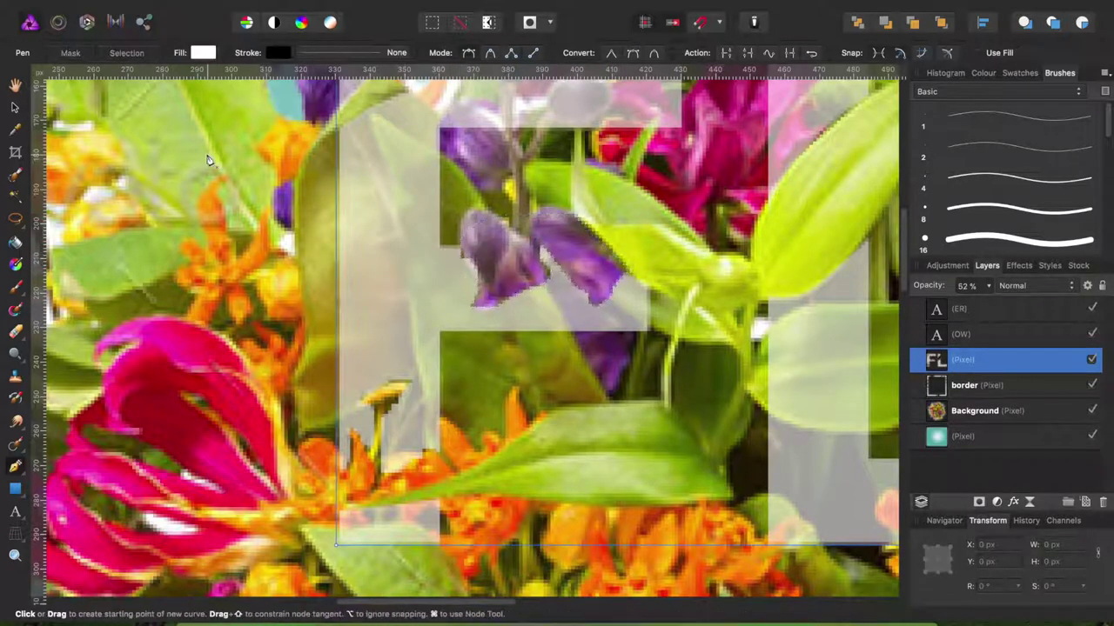
Step: Set the FL layer's opacity back to 100% and zoom out
scroll(373, 240, "up", 5)
scroll(372, 240, "right", 5)
scroll(373, 244, "down", 3)
scroll(372, 252, "down", 3)
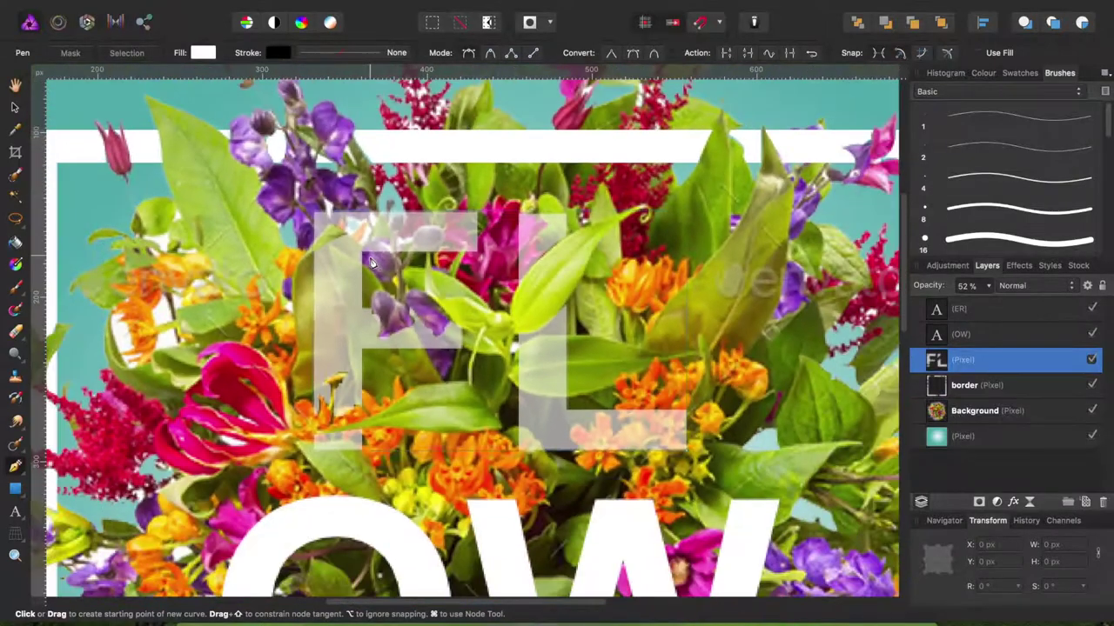
scroll(373, 261, "up", 1)
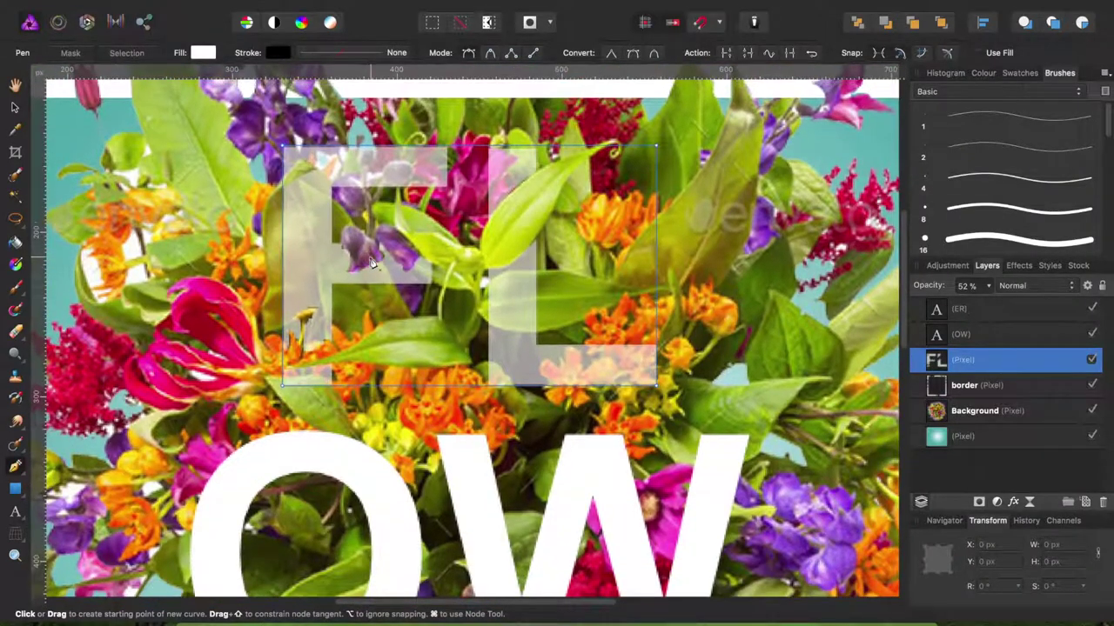
left_click(988, 286)
left_click_drag(987, 305, 1079, 324)
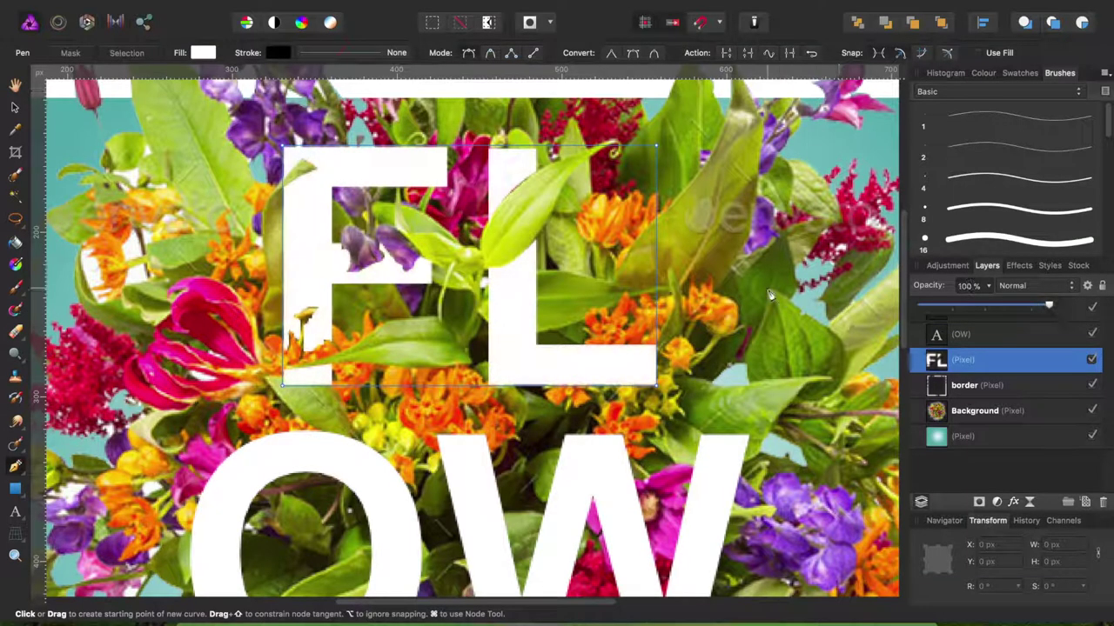
scroll(567, 294, "down", 5)
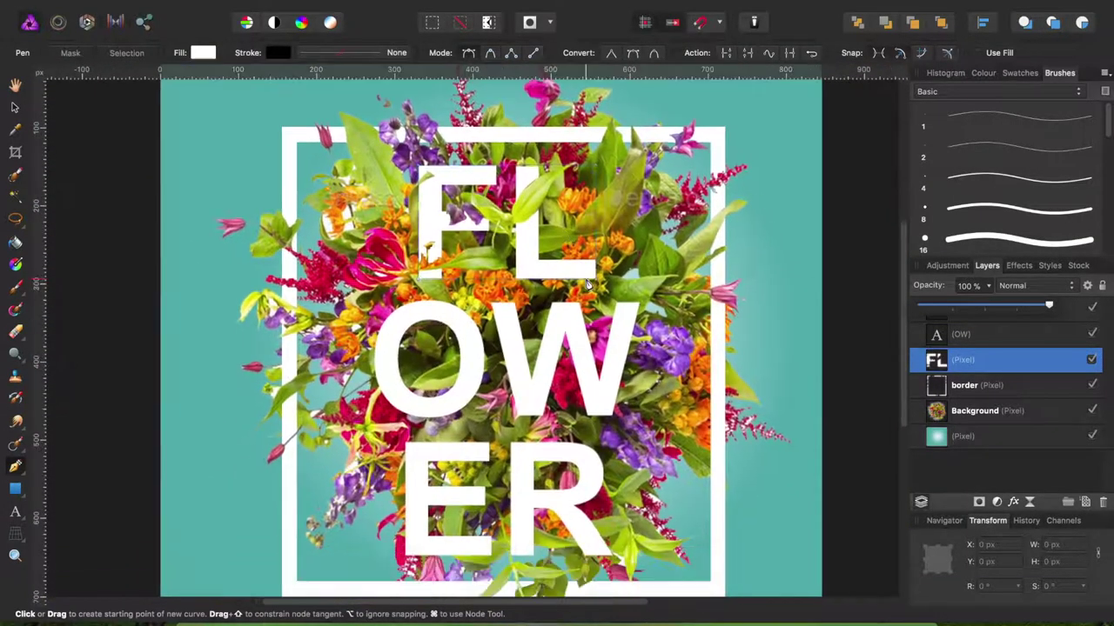
scroll(588, 283, "down", 2)
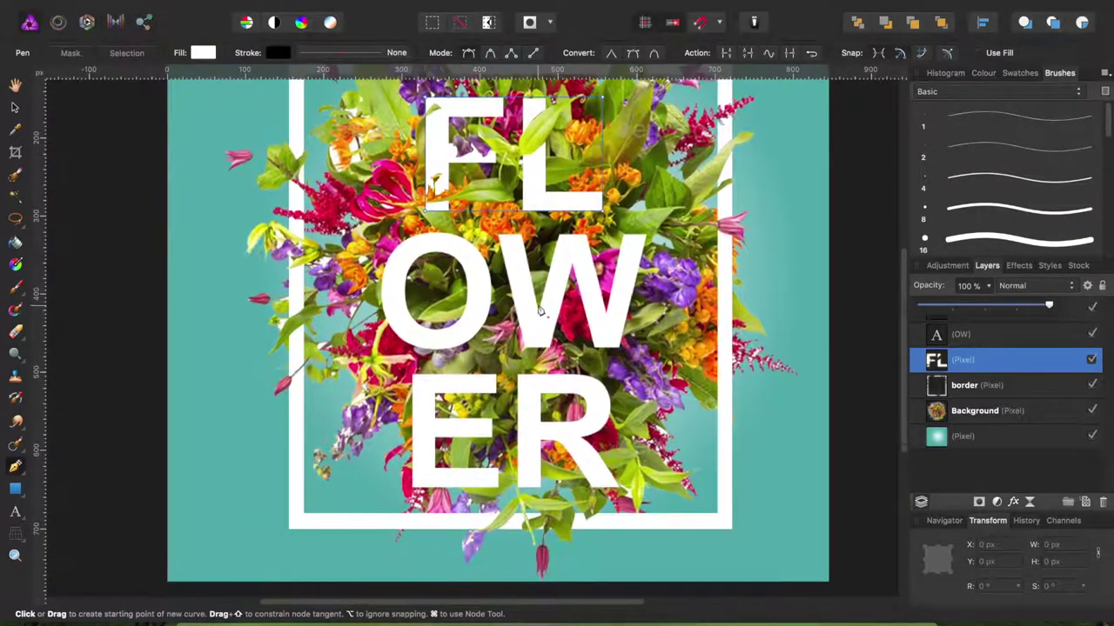
scroll(540, 313, "up", 4)
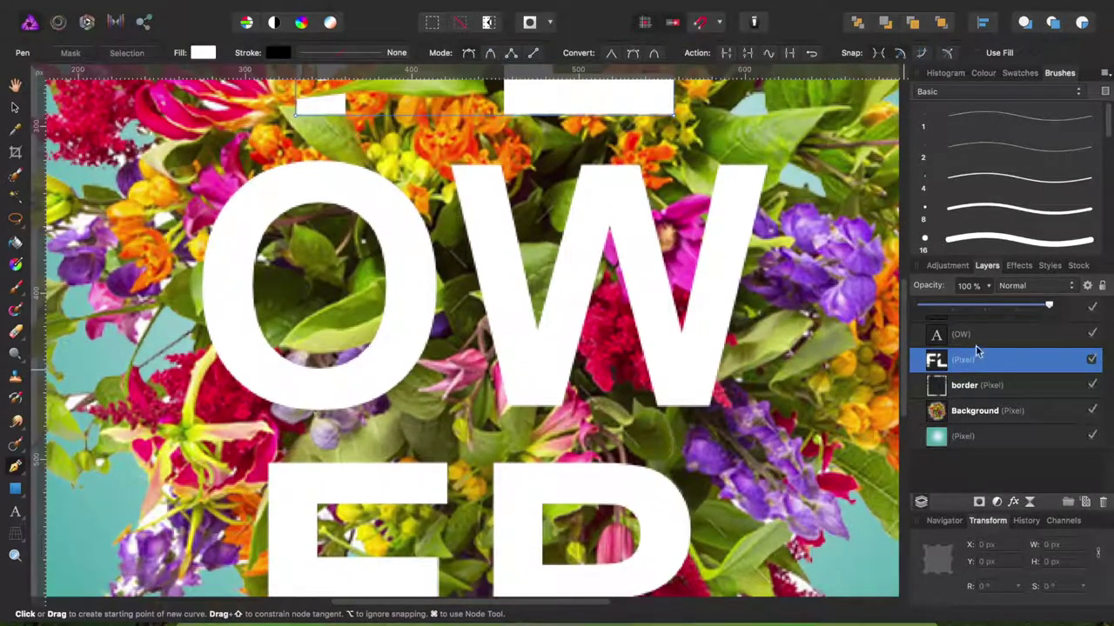
Step: Rasterise the OW text layer and lower its opacity to about 54%
left_click(978, 337)
right_click(977, 339)
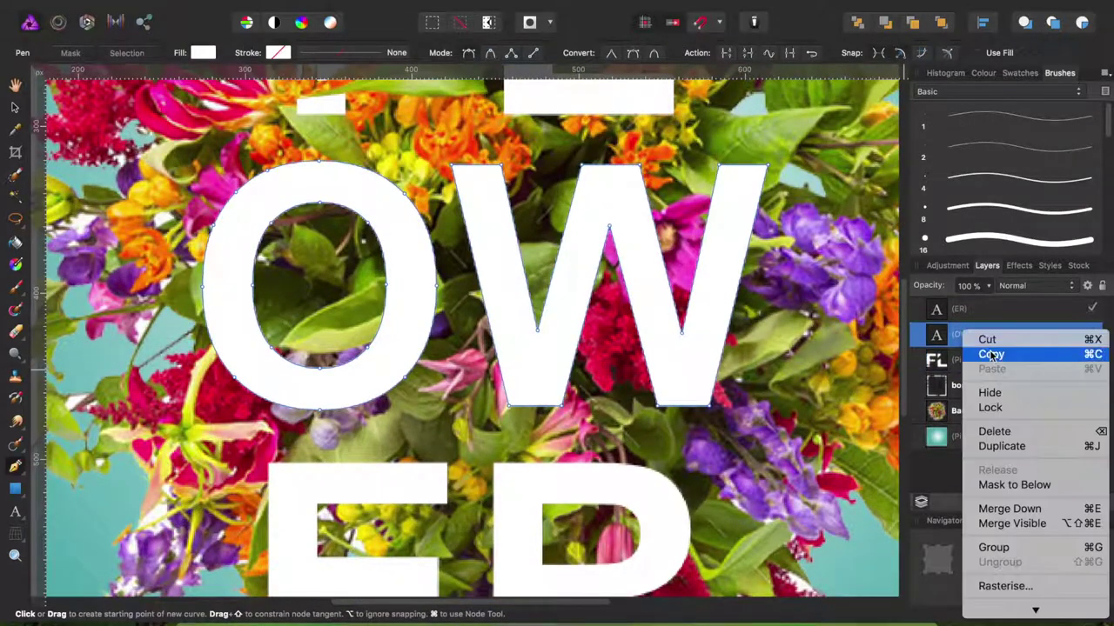
left_click(1005, 585)
left_click(988, 287)
left_click_drag(990, 306, 927, 321)
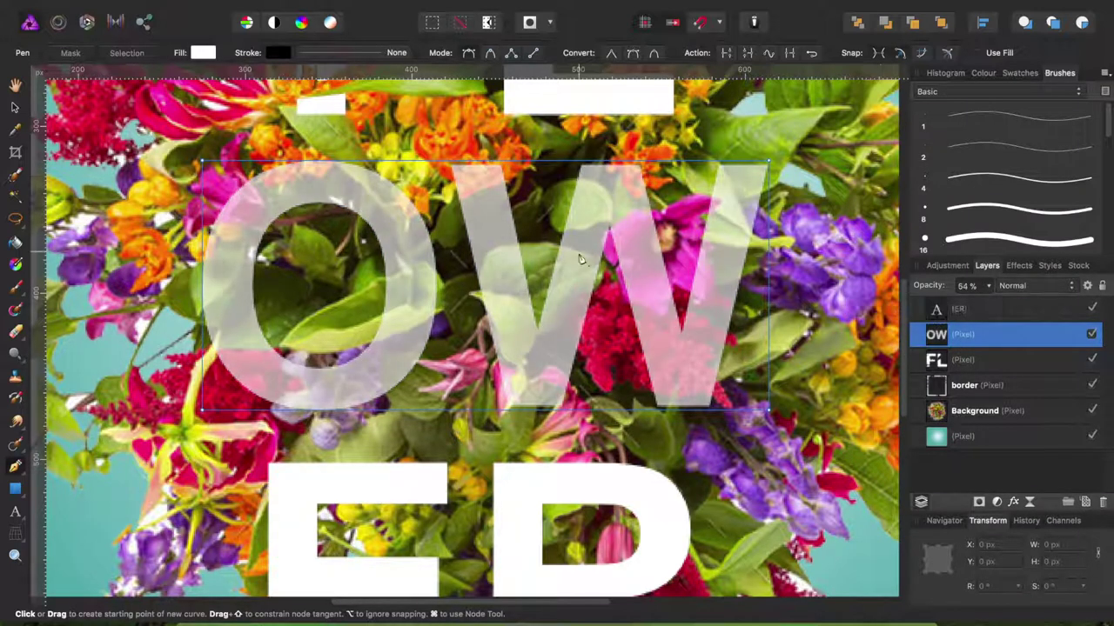
Step: Pen-trace the outline of the leaf lying over the O
scroll(407, 352, "up", 2)
scroll(391, 330, "up", 2)
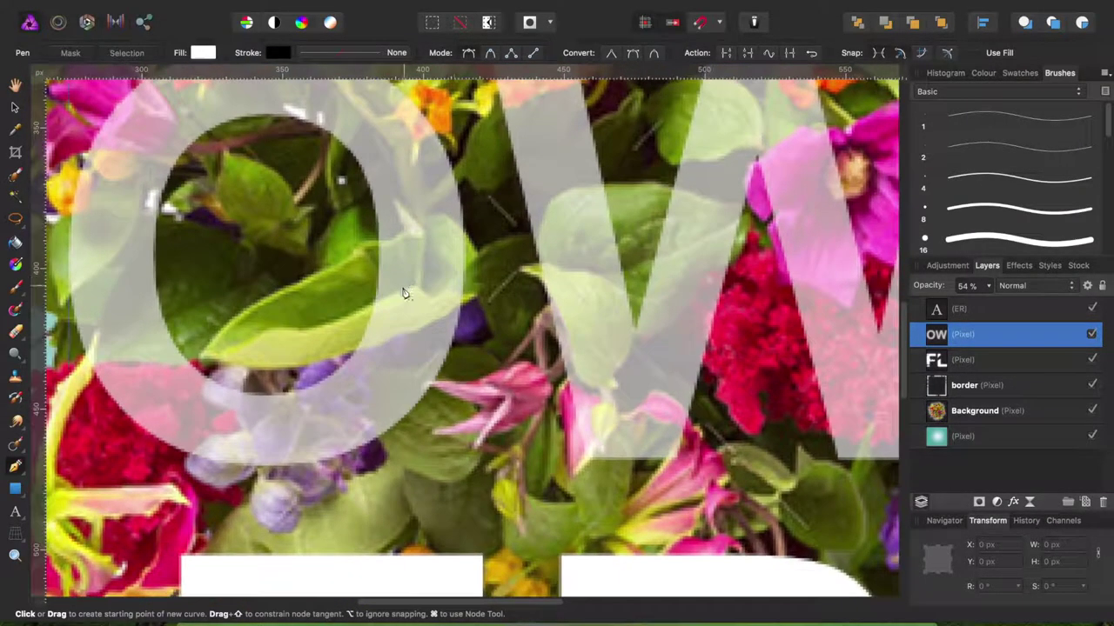
left_click(451, 310)
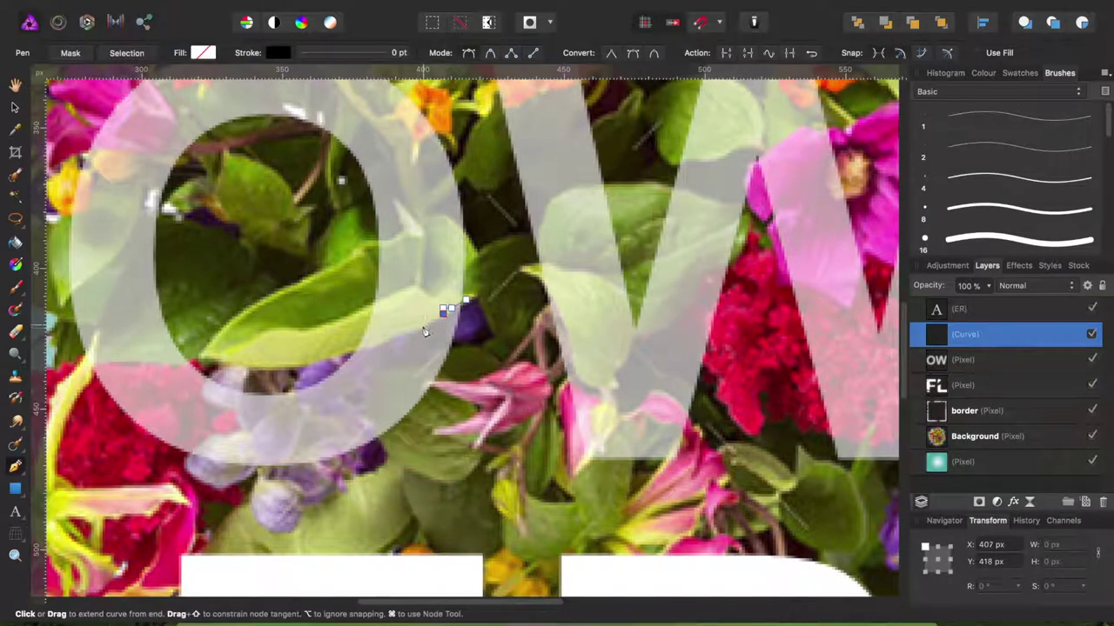
scroll(421, 335, "up", 1)
scroll(423, 339, "up", 1)
left_click(396, 352)
left_click(375, 351)
left_click(310, 200)
left_click(337, 188)
left_click(381, 173)
left_click(412, 162)
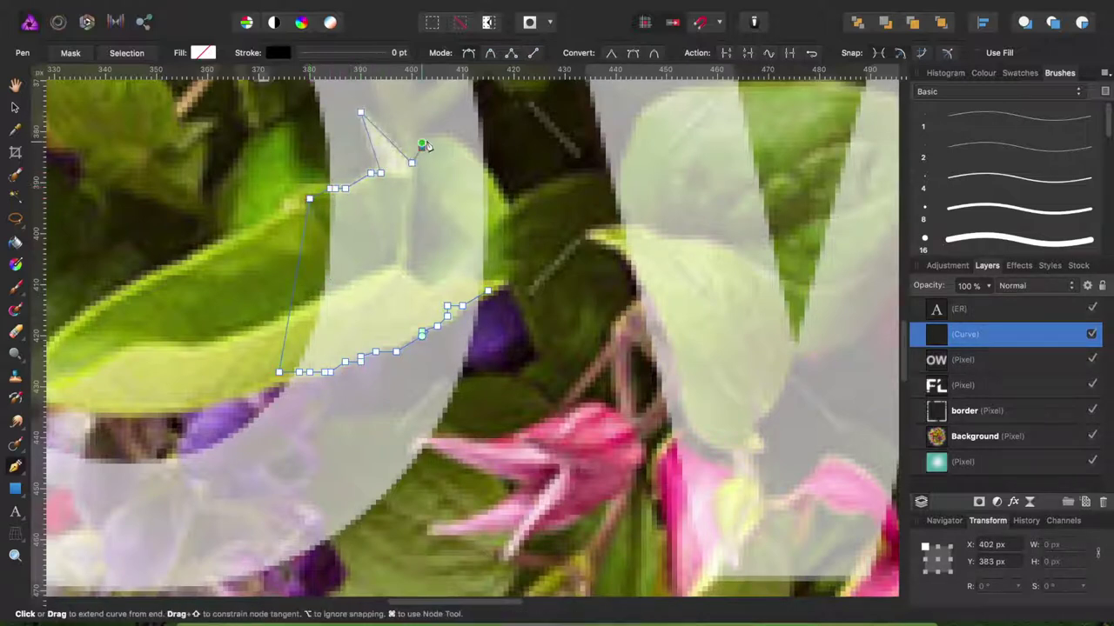
left_click(472, 148)
left_click(493, 173)
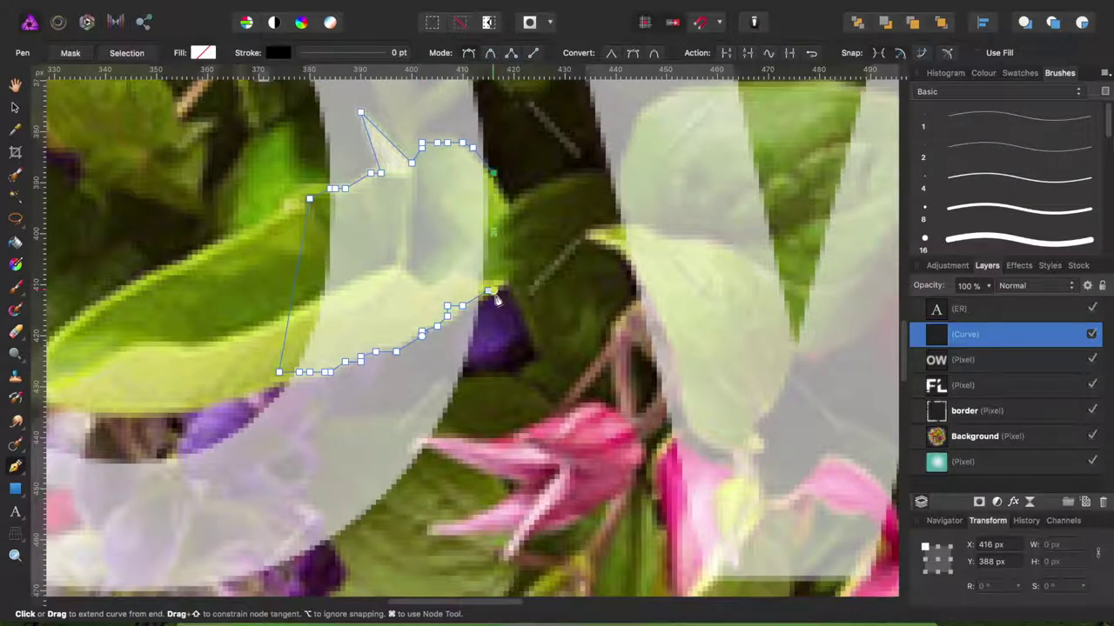
left_click(492, 293)
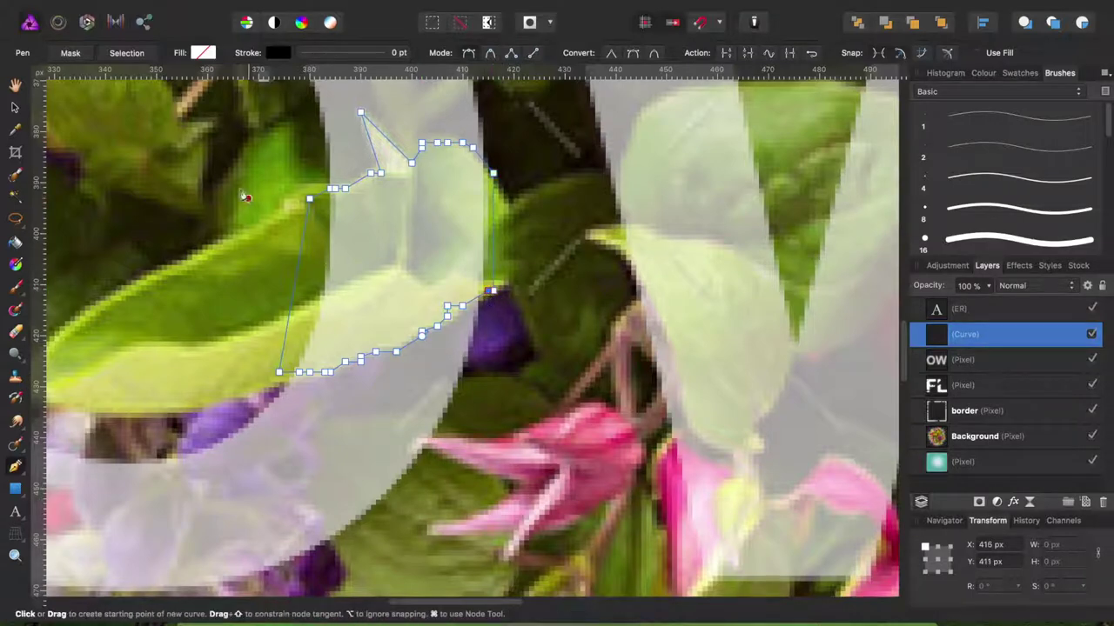
Step: Convert the leaf outline to a selection and delete it from the OW letters
left_click(126, 54)
key("Delete")
scroll(587, 286, "right", 3)
scroll(587, 286, "down", 2)
scroll(613, 292, "right", 2)
scroll(641, 310, "down", 3)
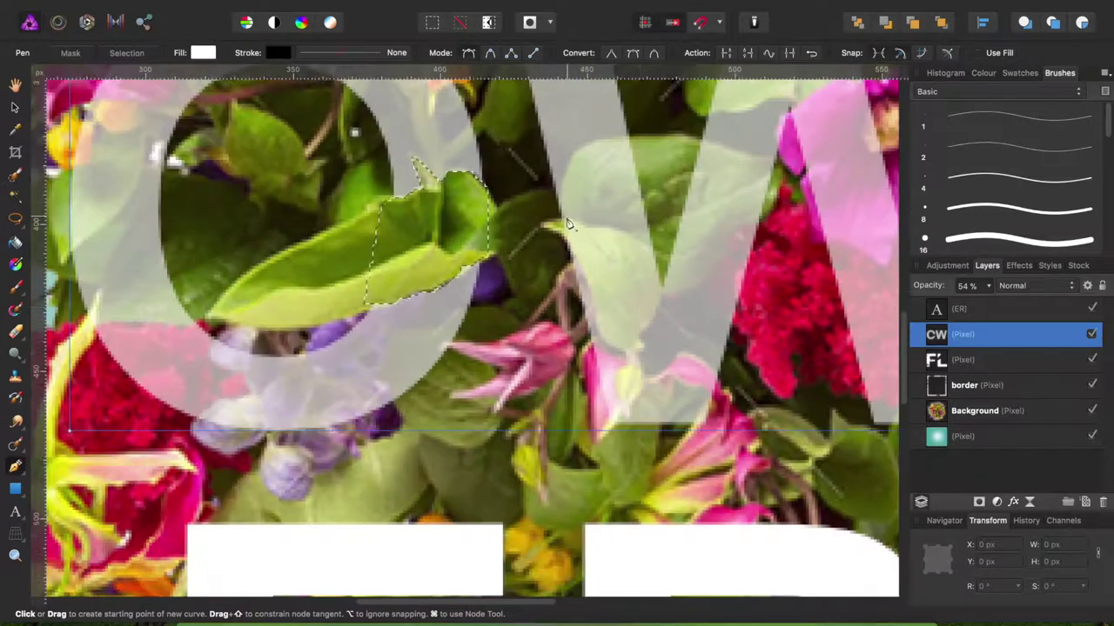
Step: Pen-trace the top, right edge and bottom of the leaf crossing the W
left_click_drag(552, 223, 599, 240)
scroll(589, 226, "up", 2)
left_click(630, 230)
left_click(665, 248)
left_click(686, 256)
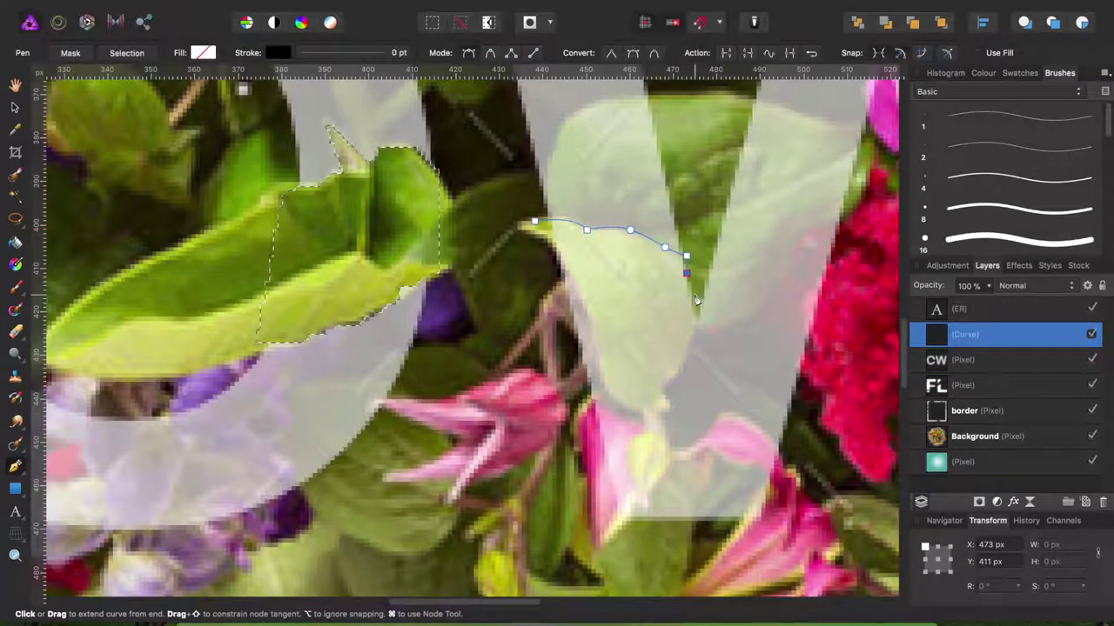
left_click(687, 357)
left_click(665, 380)
left_click(667, 396)
left_click(656, 412)
left_click(665, 421)
left_click(664, 429)
left_click(667, 443)
left_click(686, 442)
left_click(695, 443)
left_click(712, 429)
left_click(713, 421)
Step: Extend the outline around the pink petal and the lower pink petal
left_click(727, 422)
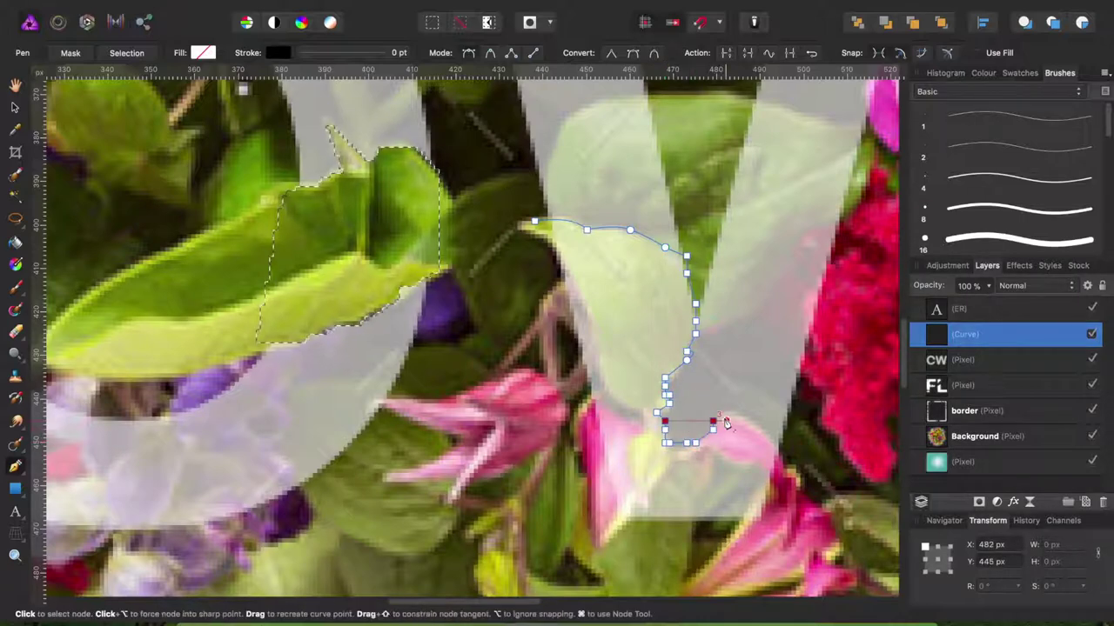
left_click(743, 412)
left_click(752, 420)
left_click(760, 429)
left_click(769, 443)
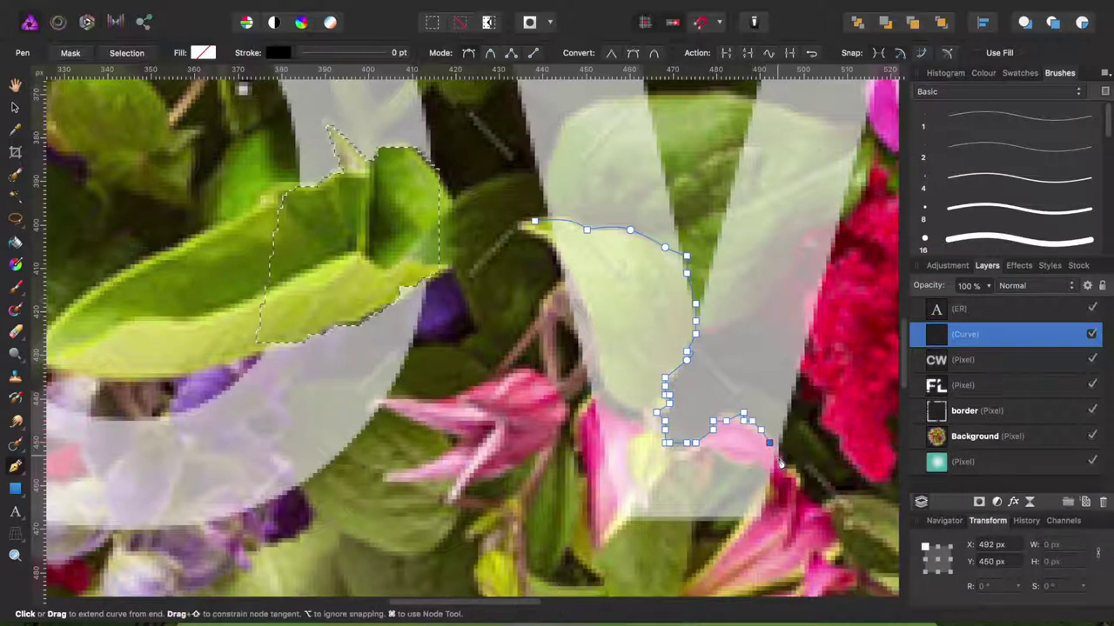
left_click(770, 478)
left_click(760, 465)
left_click(751, 464)
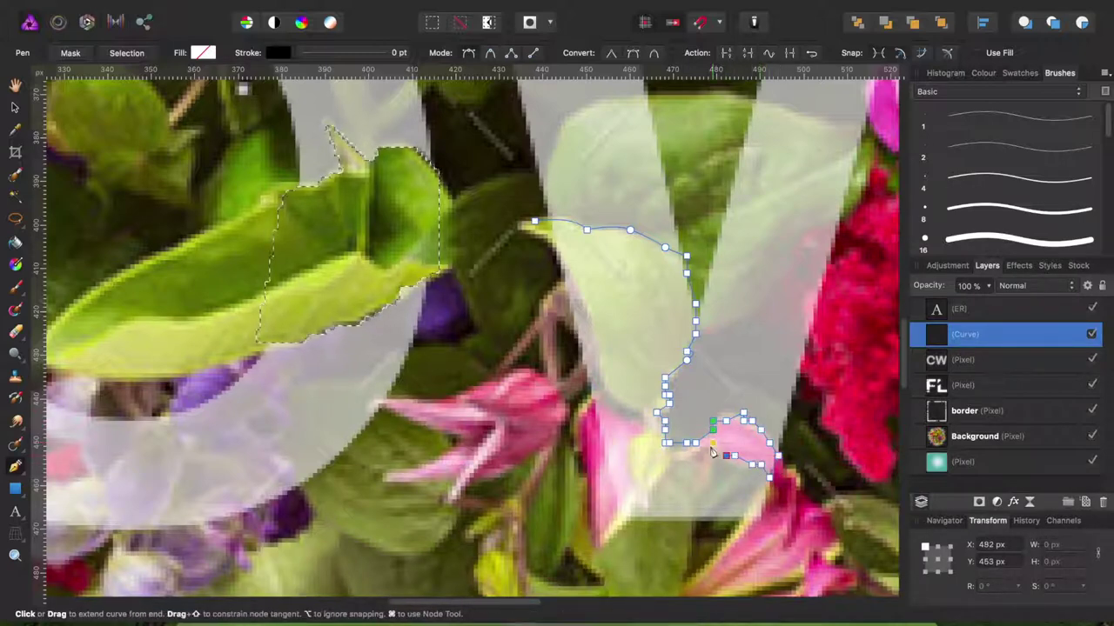
left_click(711, 447)
left_click(667, 466)
left_click(656, 477)
left_click(656, 487)
left_click(647, 503)
left_click(635, 503)
left_click(633, 514)
left_click(630, 525)
left_click(600, 538)
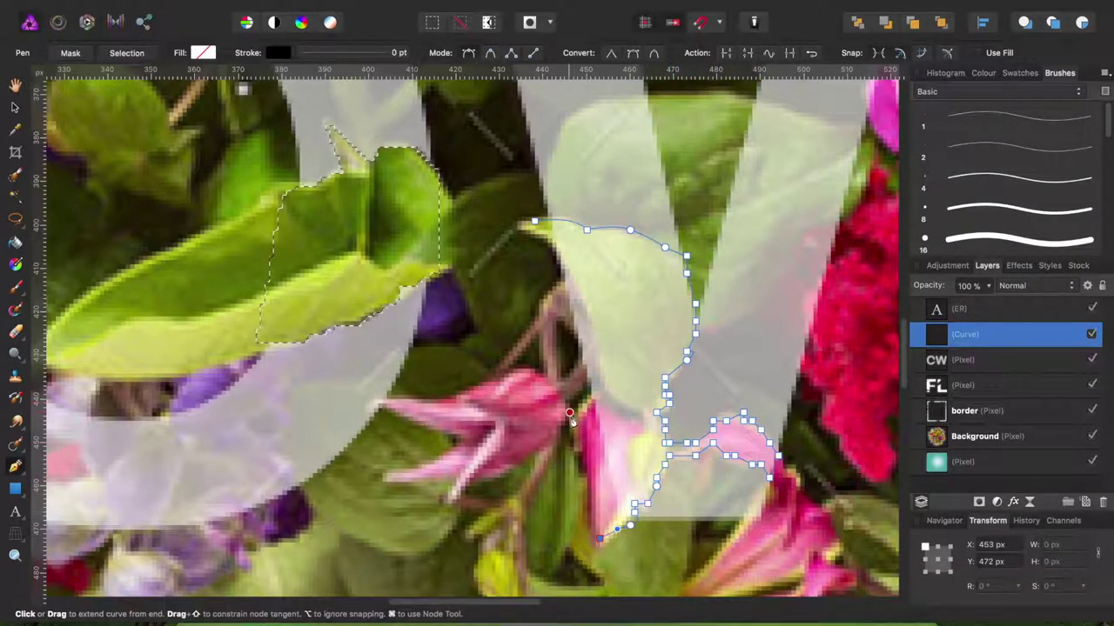
Step: Trace back up the leaf's left edge, close the outline and convert it to a selection
scroll(569, 415, "up", 2)
left_click(586, 405)
left_click(598, 404)
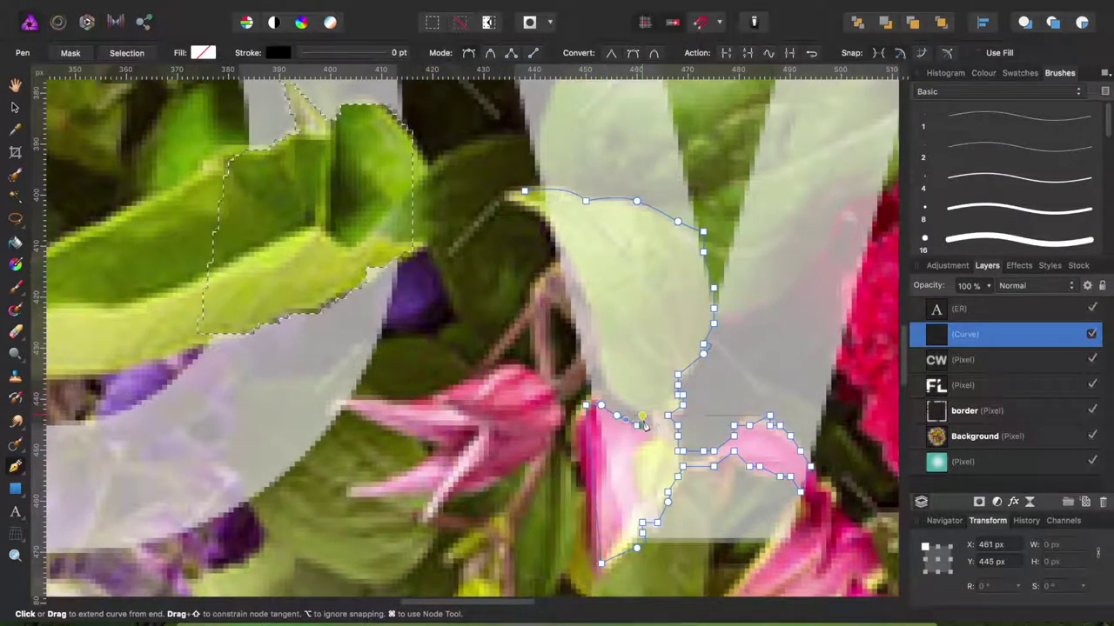
left_click(639, 423)
left_click(607, 385)
left_click(607, 370)
left_click(600, 348)
left_click(600, 324)
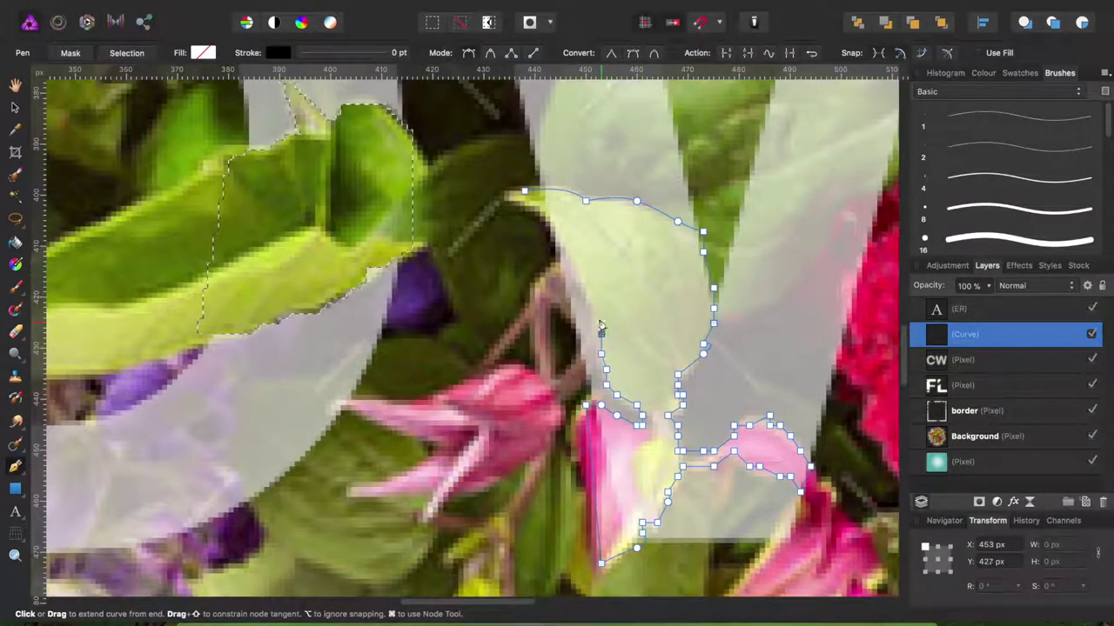
left_click(586, 287)
left_click(565, 252)
left_click(544, 230)
left_click(545, 211)
left_click(526, 192)
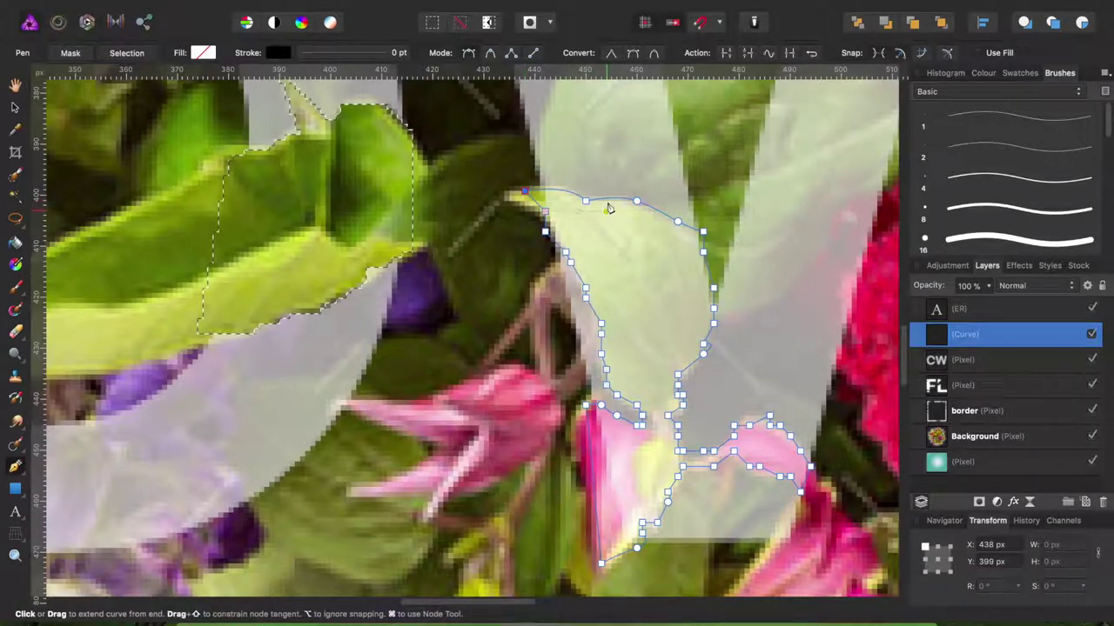
left_click(126, 53)
Step: Outline a second leaf on the W and convert it to a selection
scroll(385, 298, "down", 2)
scroll(385, 298, "down", 2)
scroll(386, 299, "down", 2)
scroll(870, 304, "up", 5)
scroll(857, 291, "right", 3)
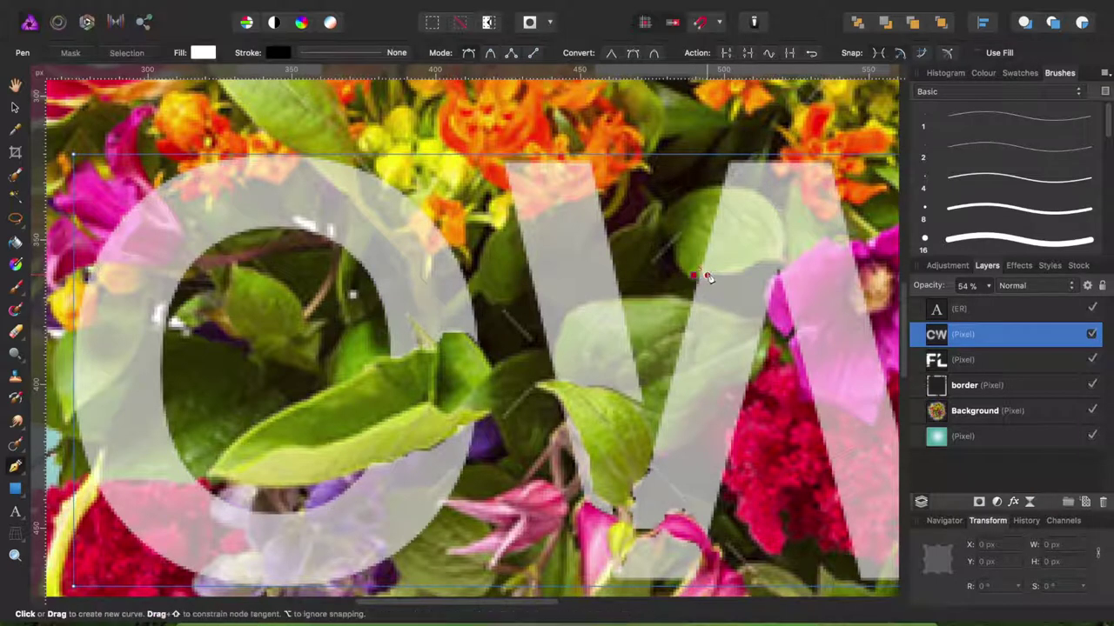
left_click_drag(707, 276, 720, 275)
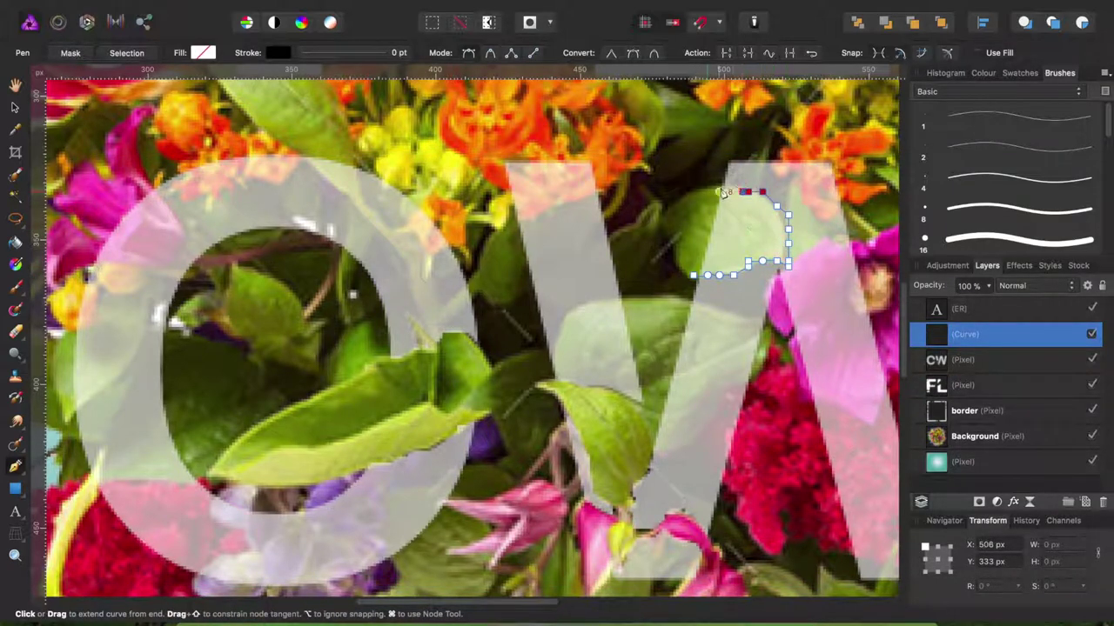
left_click(695, 275)
left_click(149, 54)
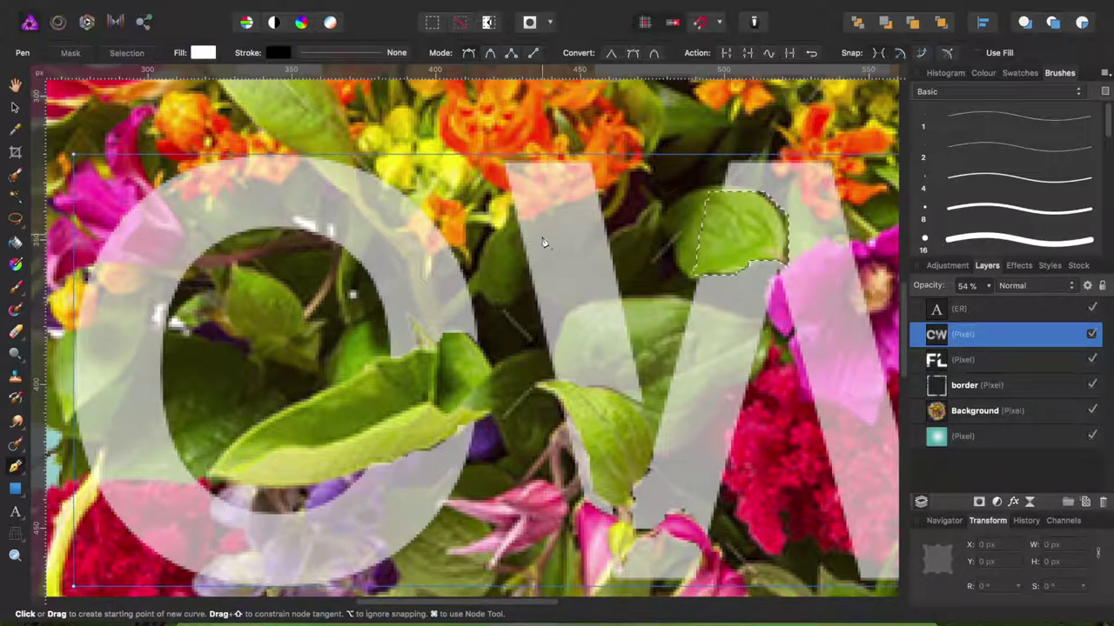
scroll(547, 221, "down", 3)
Step: Attempt a curved outline of the pink petal over the O, then discard it
scroll(391, 217, "left", 3)
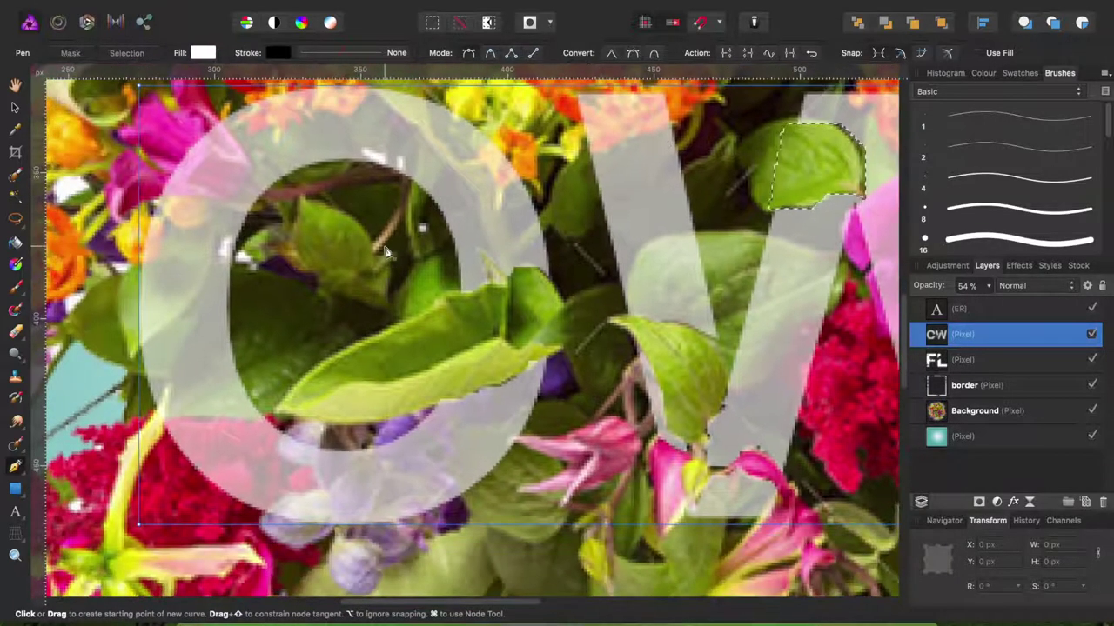
scroll(304, 216, "up", 2)
scroll(348, 243, "up", 2)
scroll(391, 265, "up", 1)
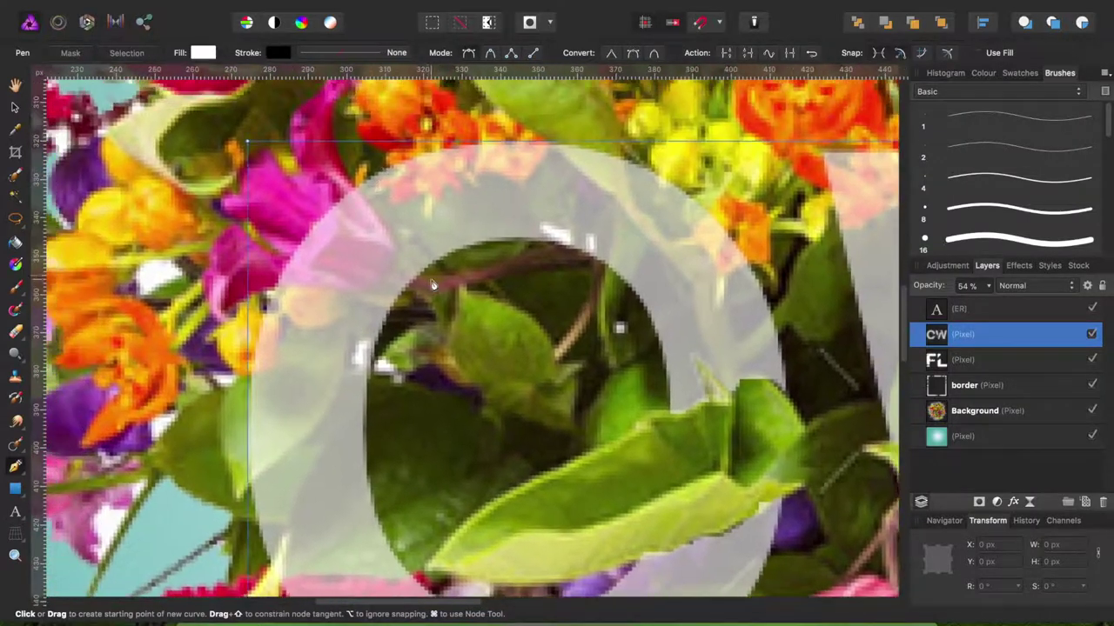
left_click_drag(397, 267, 399, 252)
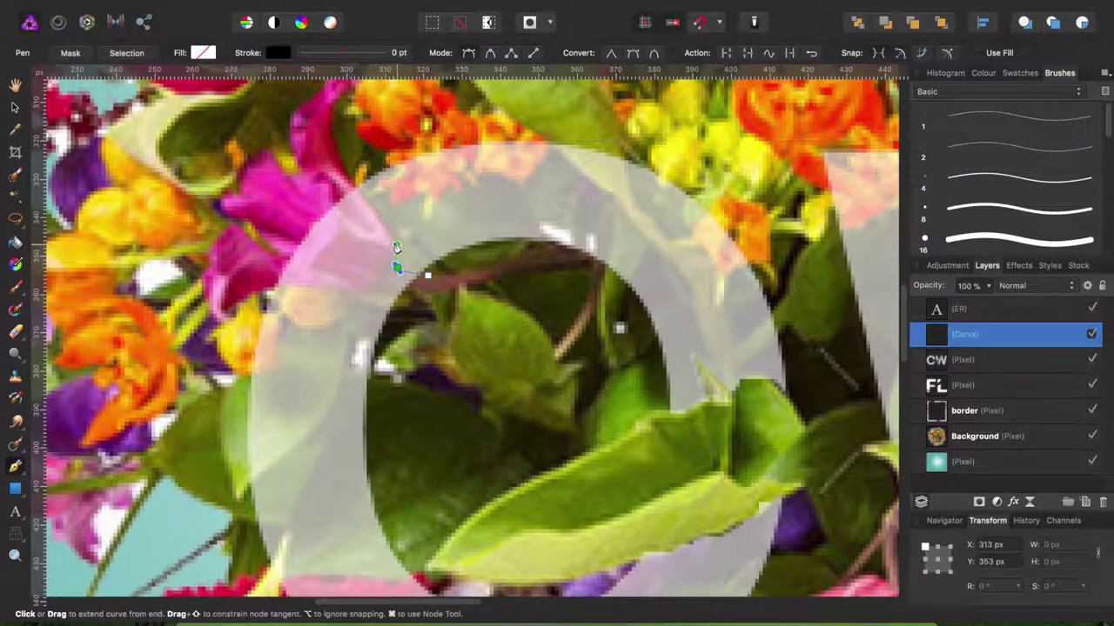
left_click(347, 176)
left_click_drag(344, 293, 281, 293)
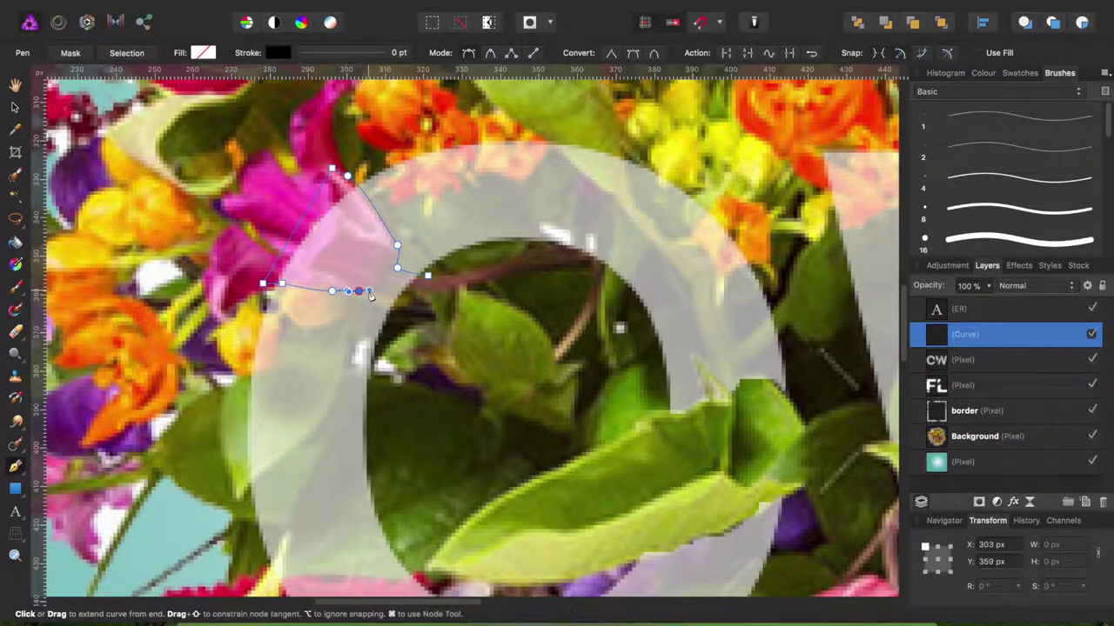
left_click_drag(417, 289, 439, 291)
key("Delete")
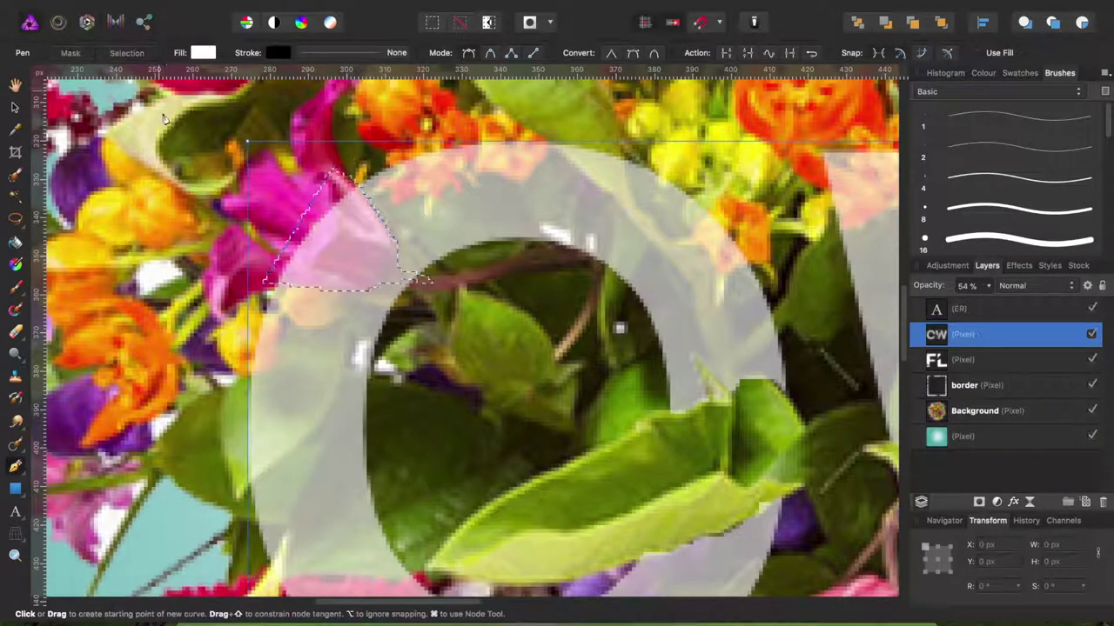
Step: Outline the petals over the O and convert the path to a selection
scroll(450, 387, "down", 5)
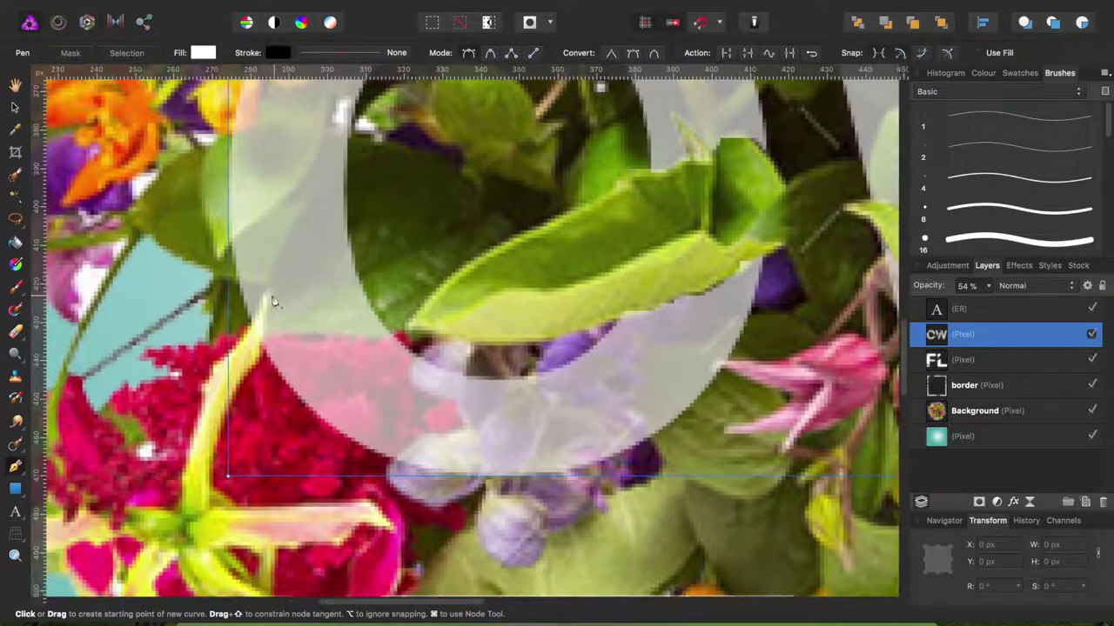
left_click_drag(274, 293, 259, 357)
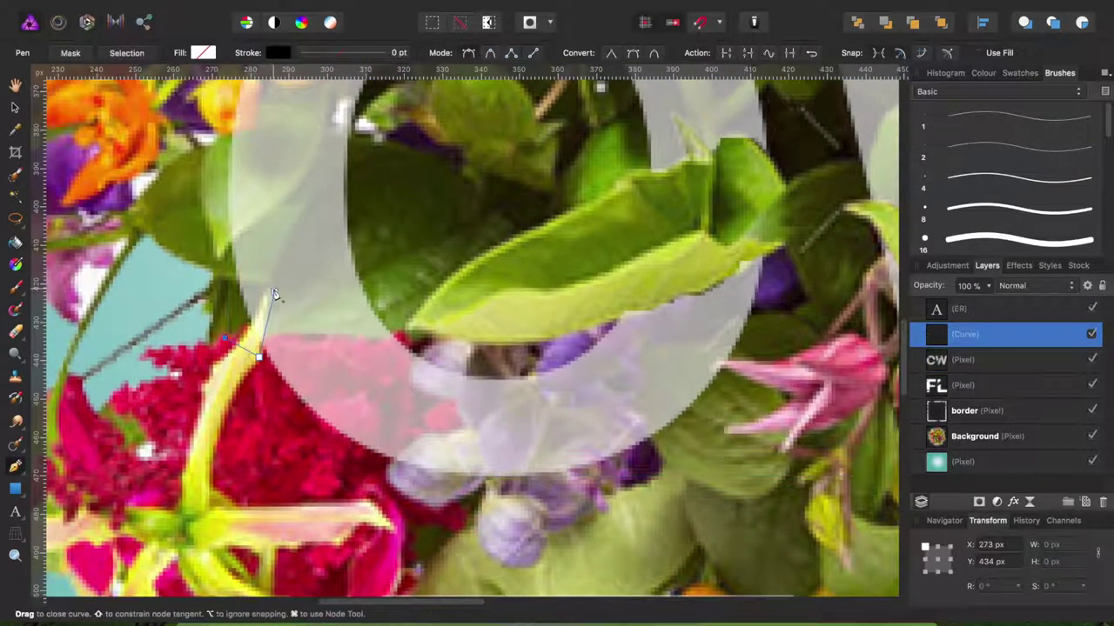
left_click(290, 264)
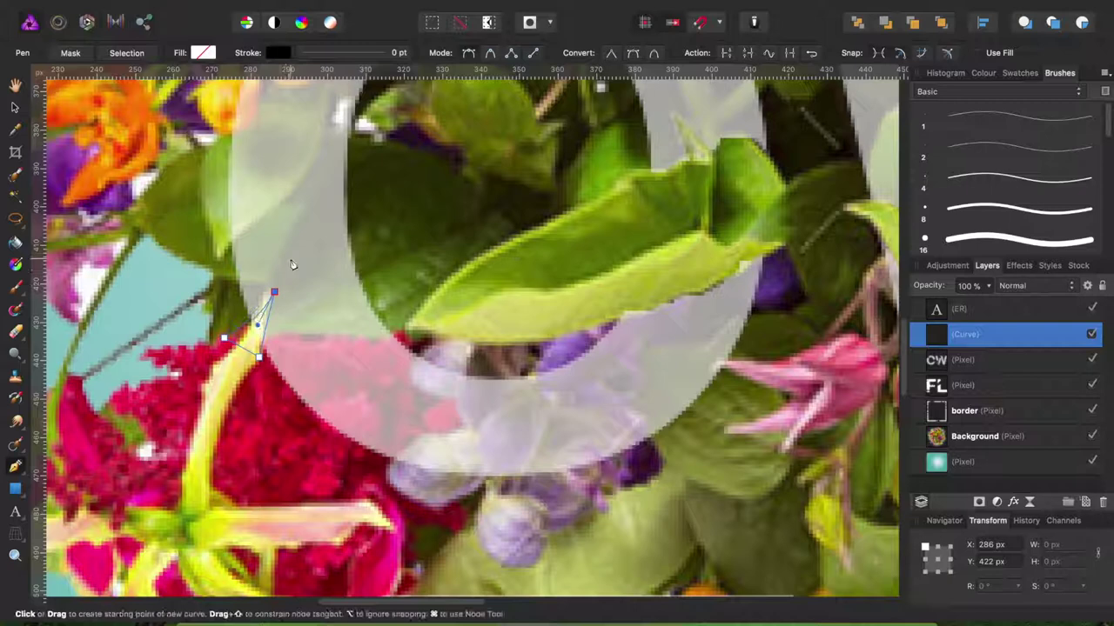
left_click(117, 58)
Step: Outline the purple bud under the O and convert it to a selection
scroll(512, 292, "right", 3)
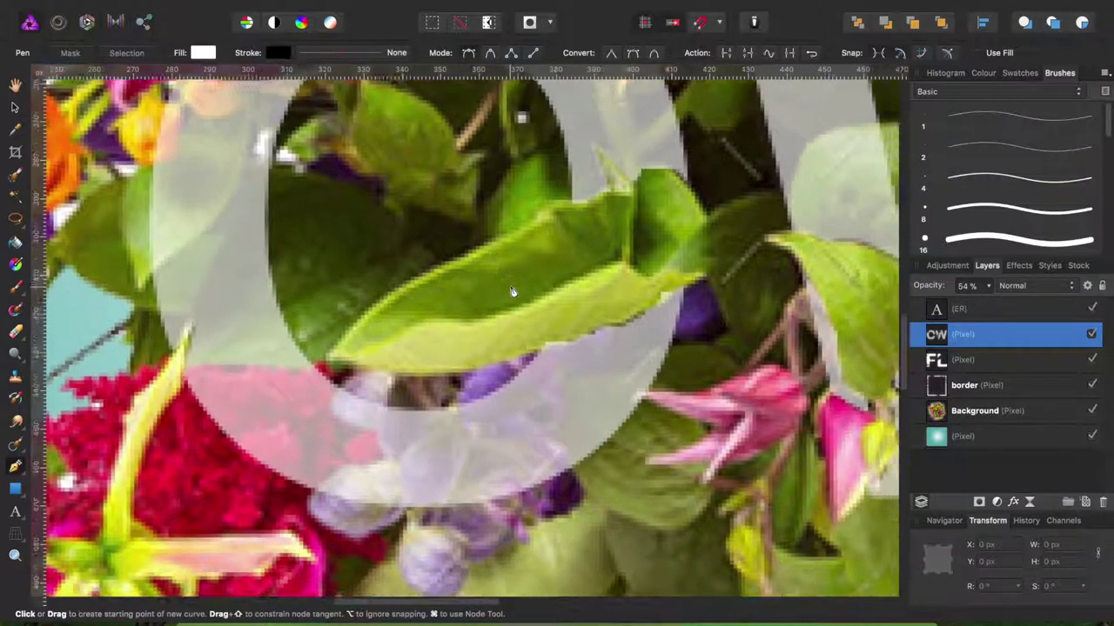
scroll(512, 291, "down", 3)
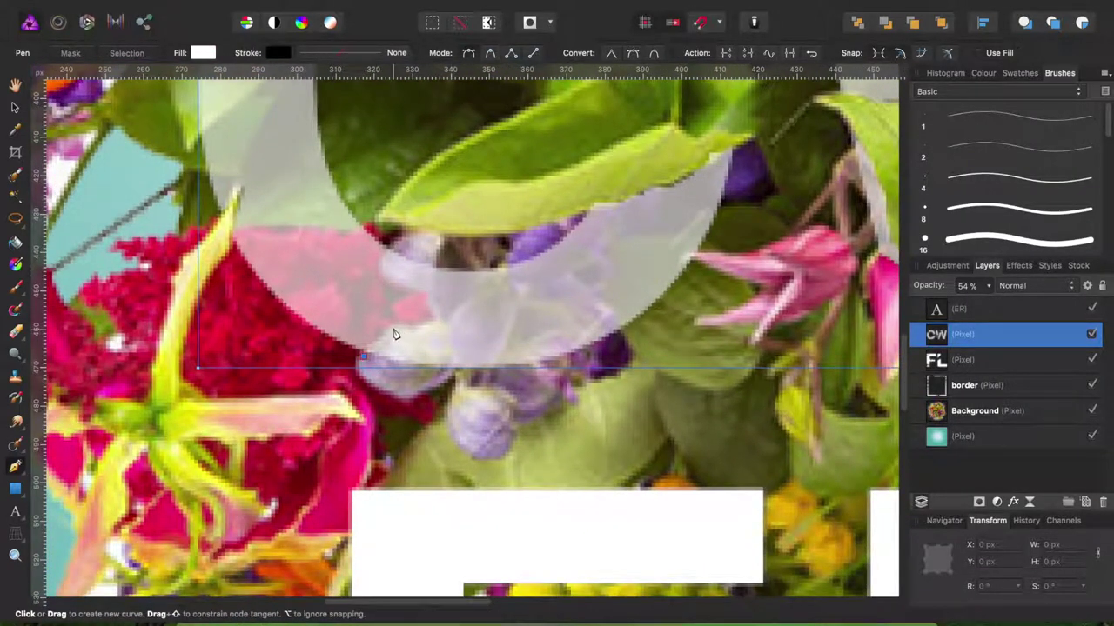
left_click_drag(417, 328, 435, 326)
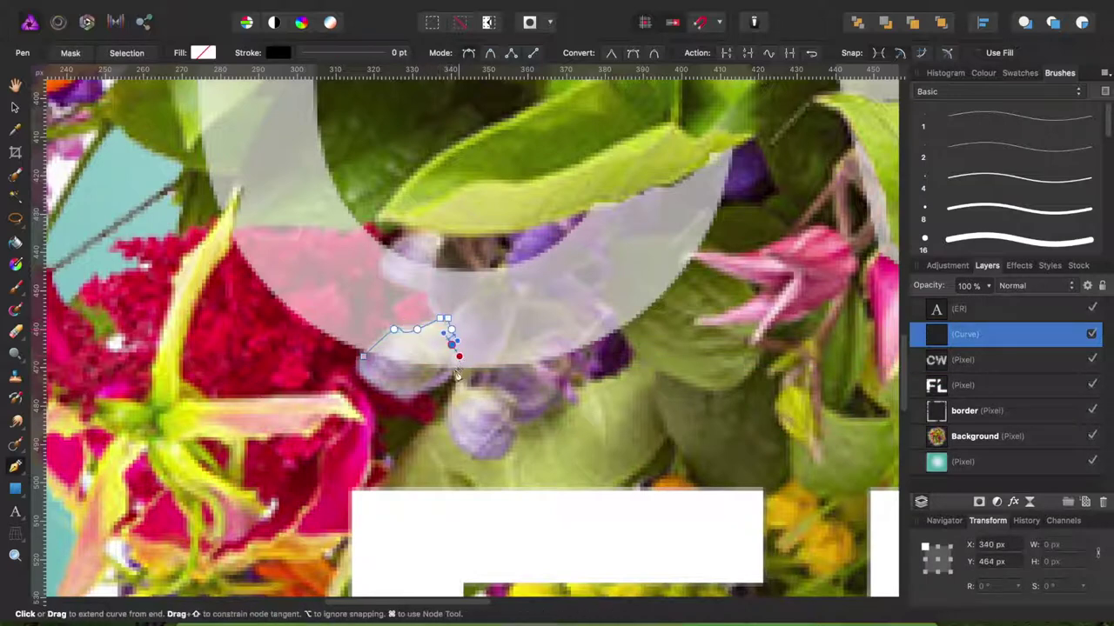
left_click_drag(450, 374, 461, 370)
left_click(126, 53)
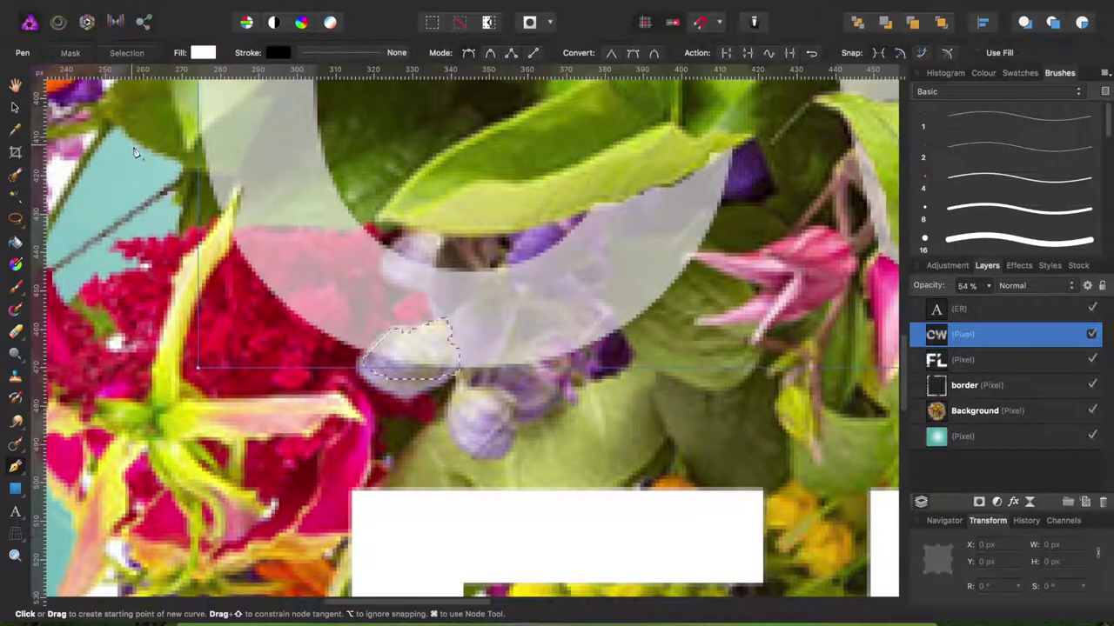
scroll(597, 393, "right", 10)
scroll(609, 390, "up", 10)
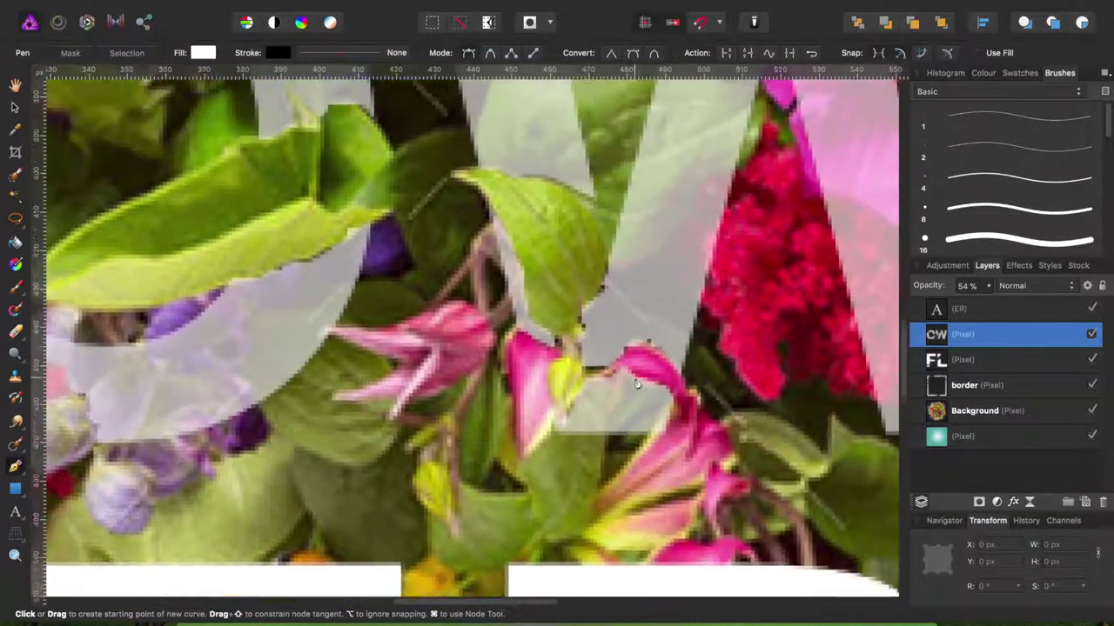
scroll(635, 384, "up", 3)
scroll(609, 374, "left", 3)
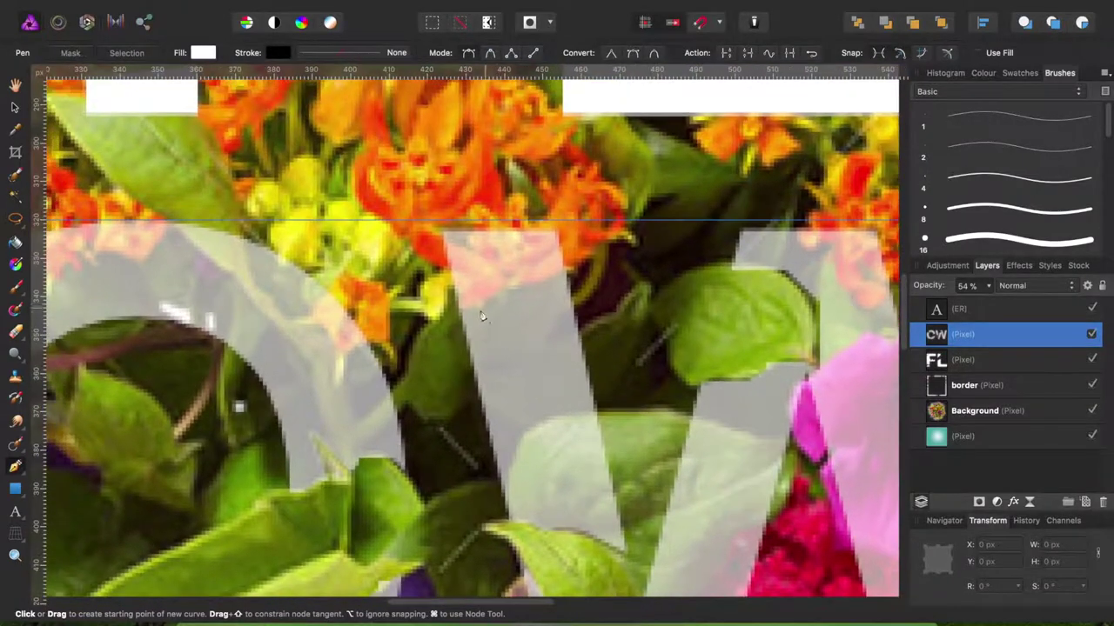
Step: Outline the orange flower over the W and convert it to a selection
left_click(447, 304)
left_click(496, 304)
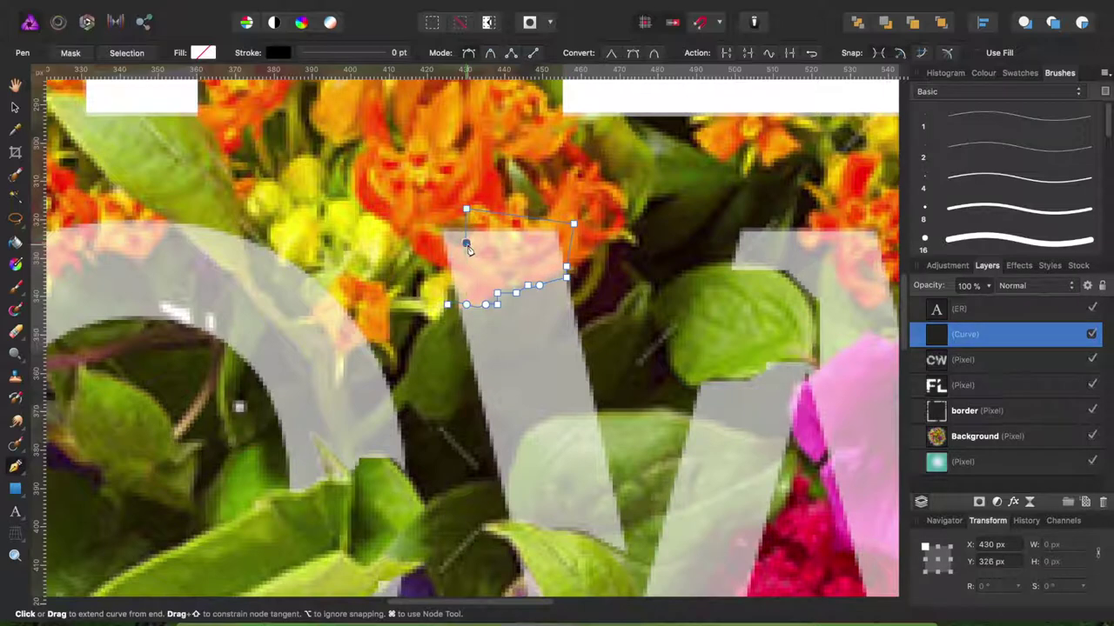
left_click(425, 287)
left_click(450, 302)
left_click(125, 54)
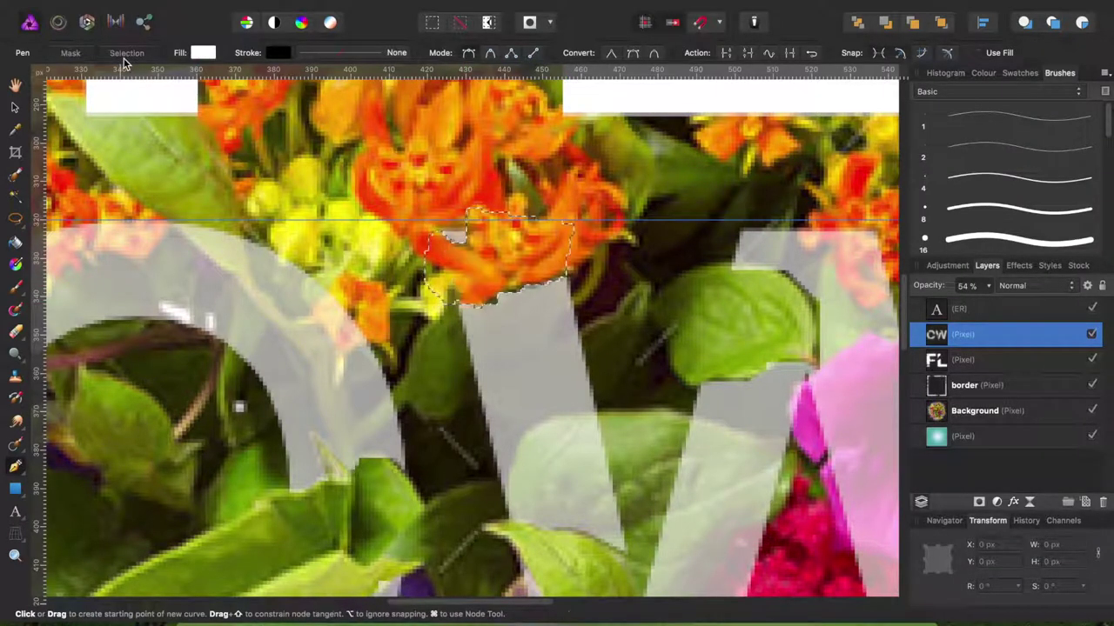
scroll(391, 199, "down", 5)
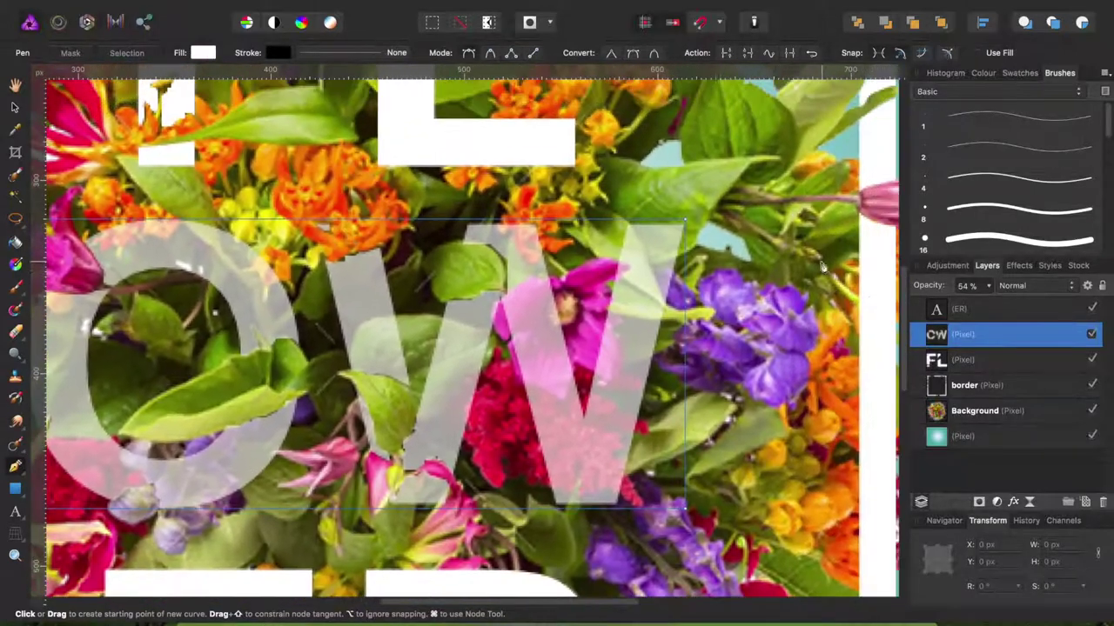
scroll(591, 298, "up", 5)
Step: Outline the pink petal over the W, redoing it once, and make it a selection
mouse_move(523, 247)
left_mouse_down()
mouse_move(554, 248)
mouse_move(554, 284)
left_mouse_up()
left_click(531, 292)
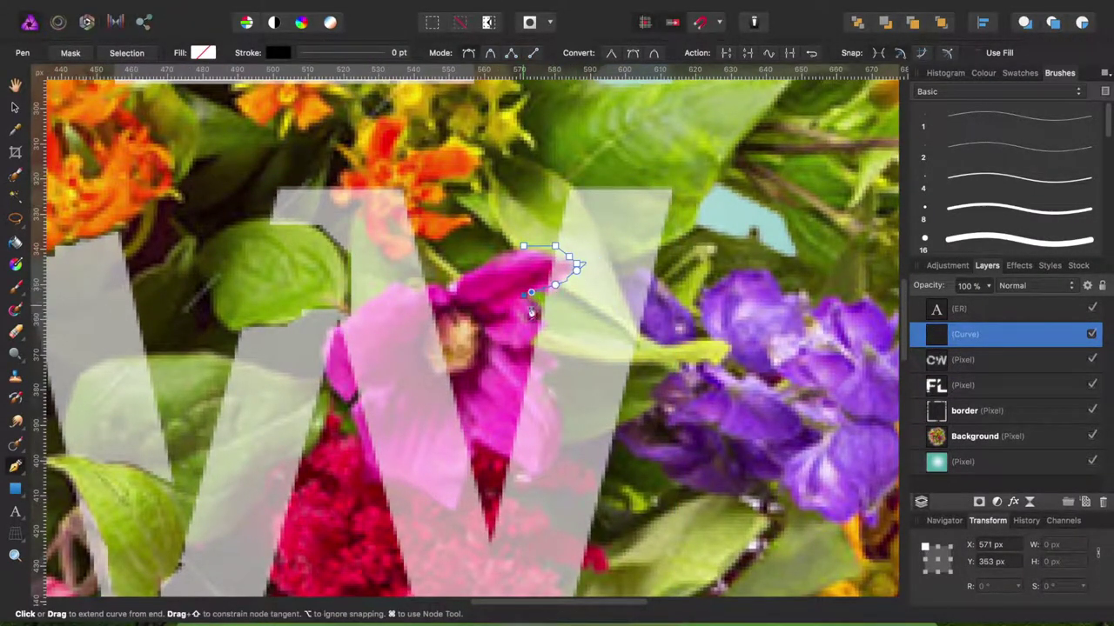
key("ctrl+z")
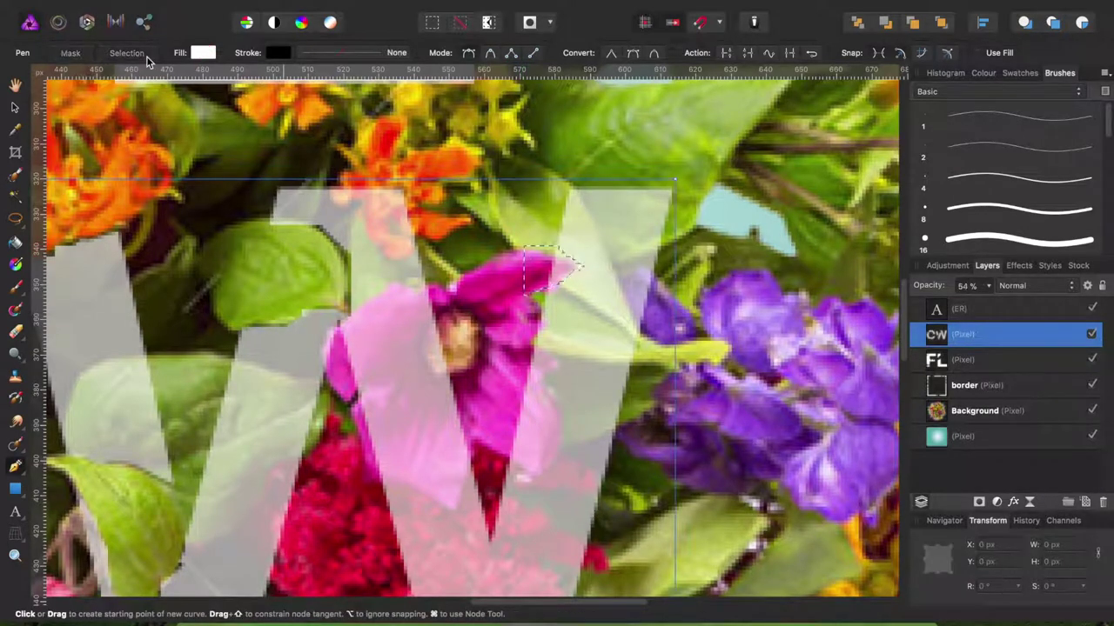
left_click(557, 282)
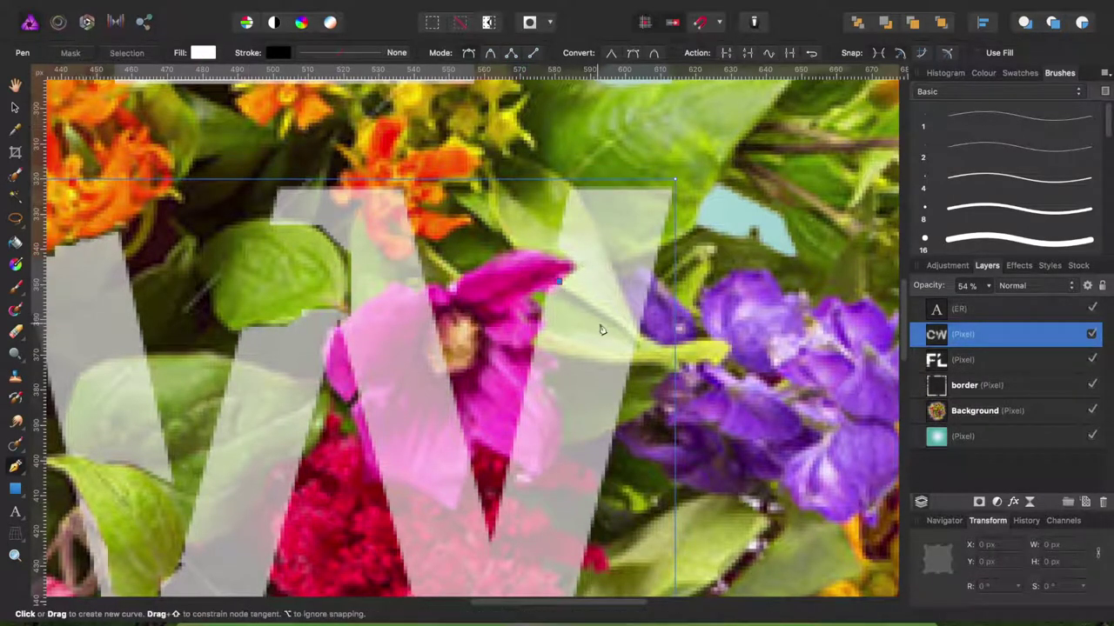
left_click_drag(640, 341, 650, 361)
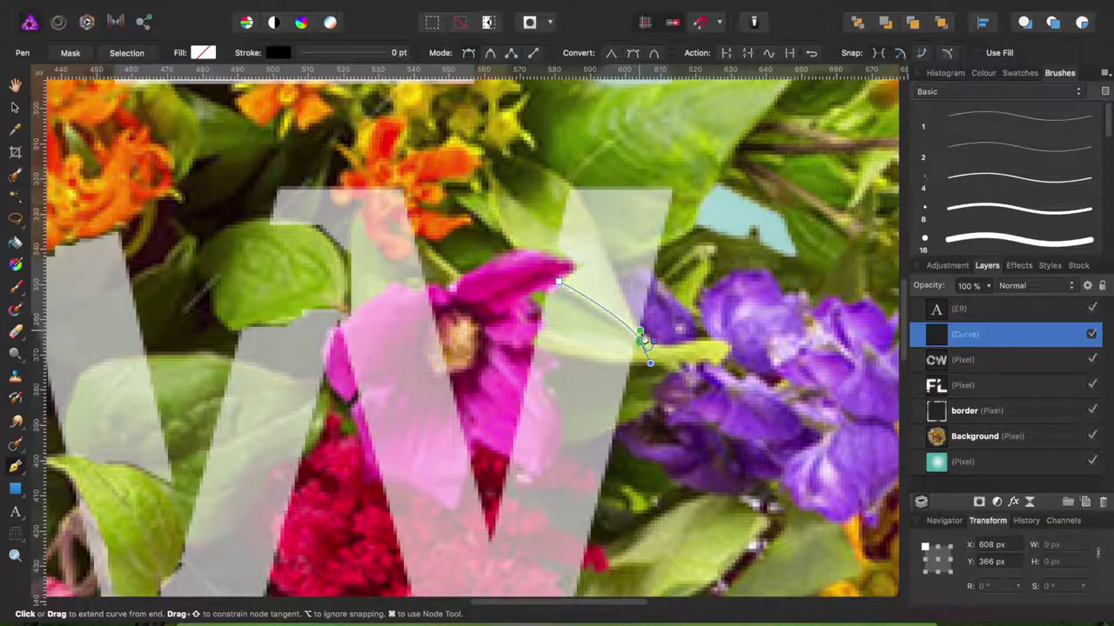
left_click(536, 164)
left_click(558, 281)
left_click(126, 53)
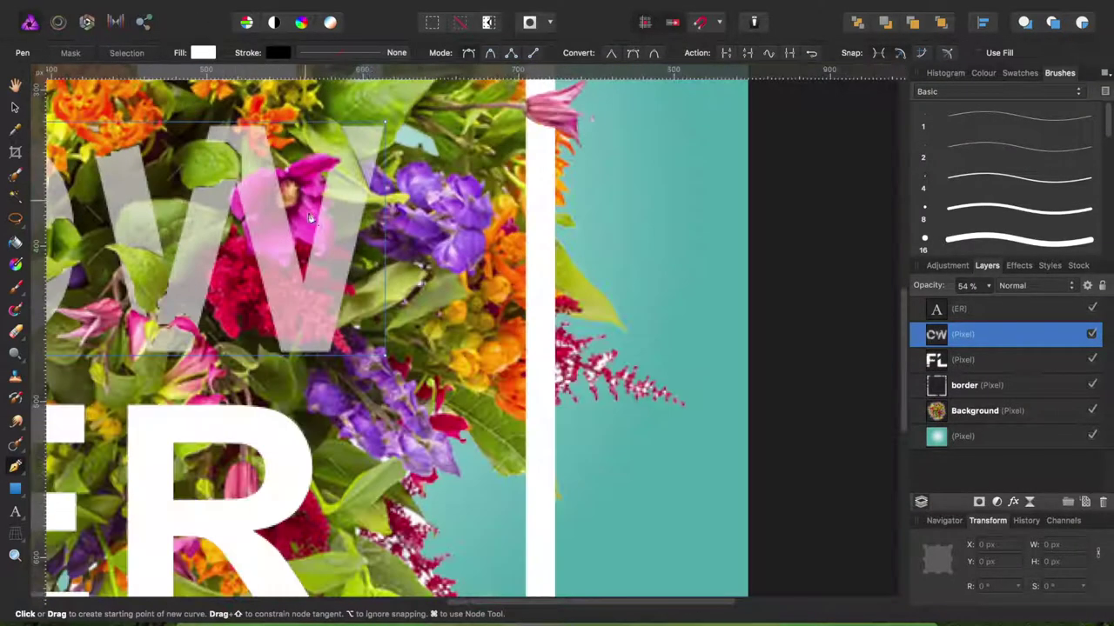
Step: Outline the pink flower's edge on the W and convert it to a selection
scroll(427, 291, "left", 5)
scroll(427, 291, "left", 5)
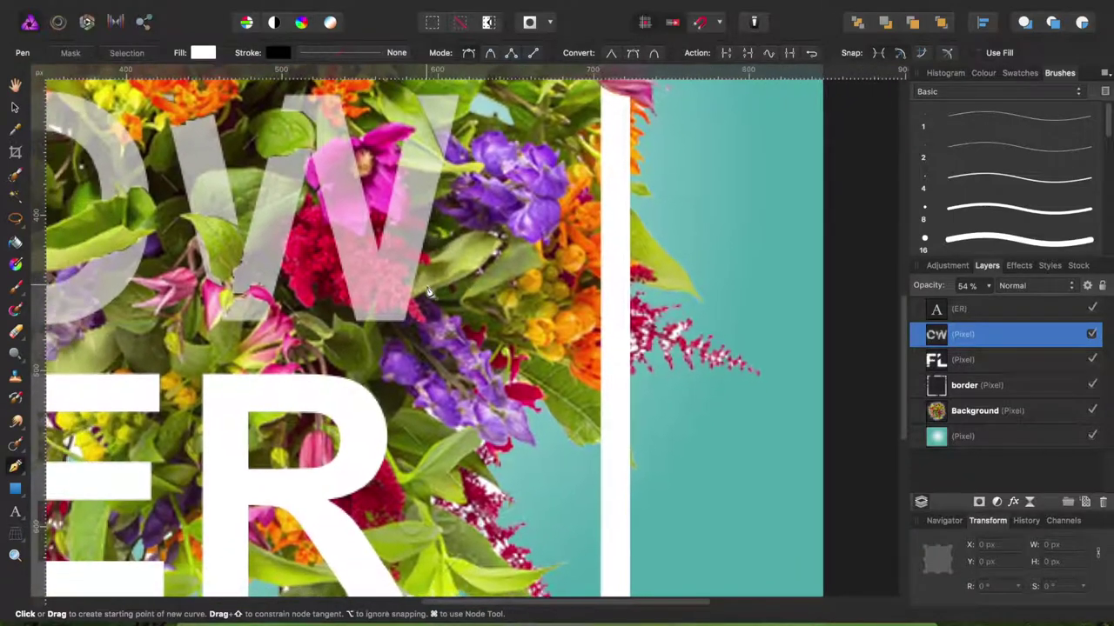
scroll(403, 189, "up", 5)
scroll(403, 189, "down", 3)
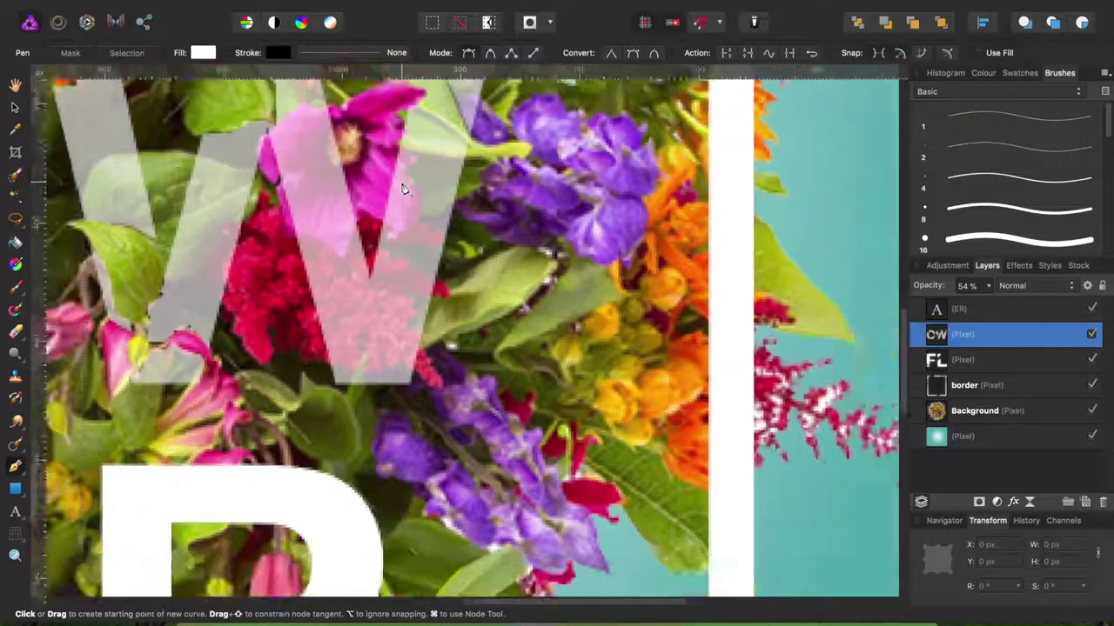
scroll(403, 189, "down", 2)
scroll(403, 189, "up", 2)
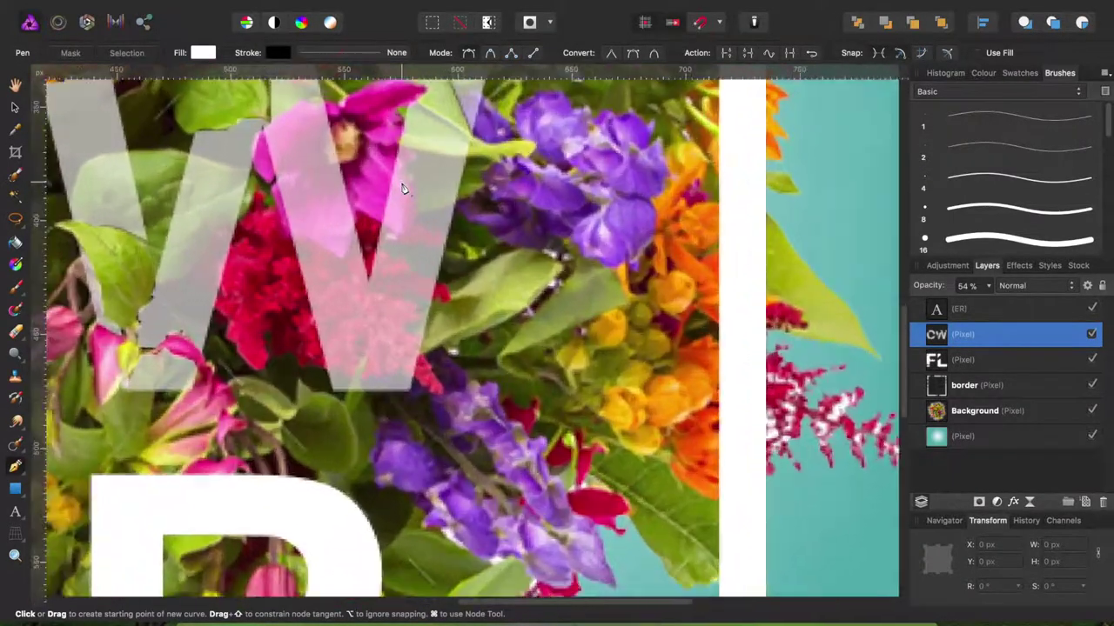
scroll(402, 183, "up", 2)
left_click(401, 159)
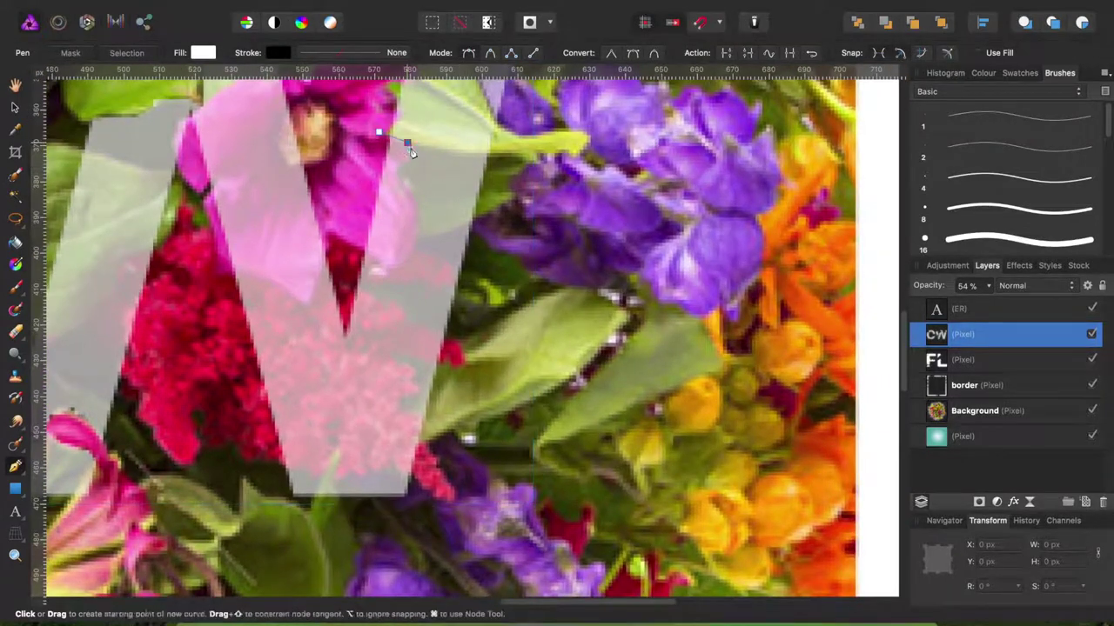
left_click_drag(407, 221, 407, 243)
left_click(400, 259)
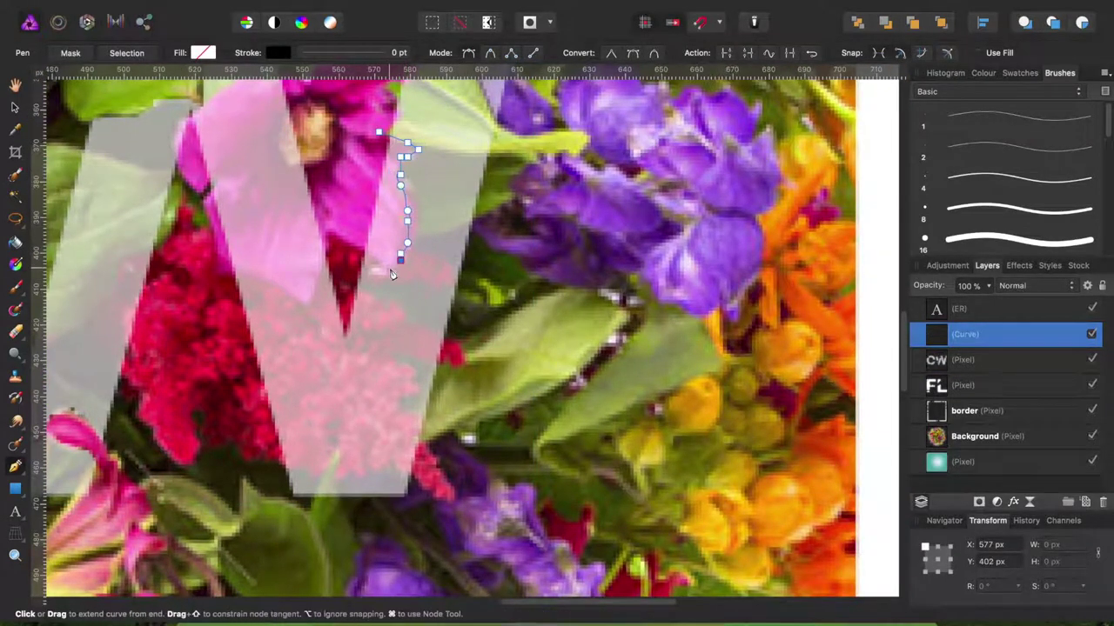
left_click(380, 134)
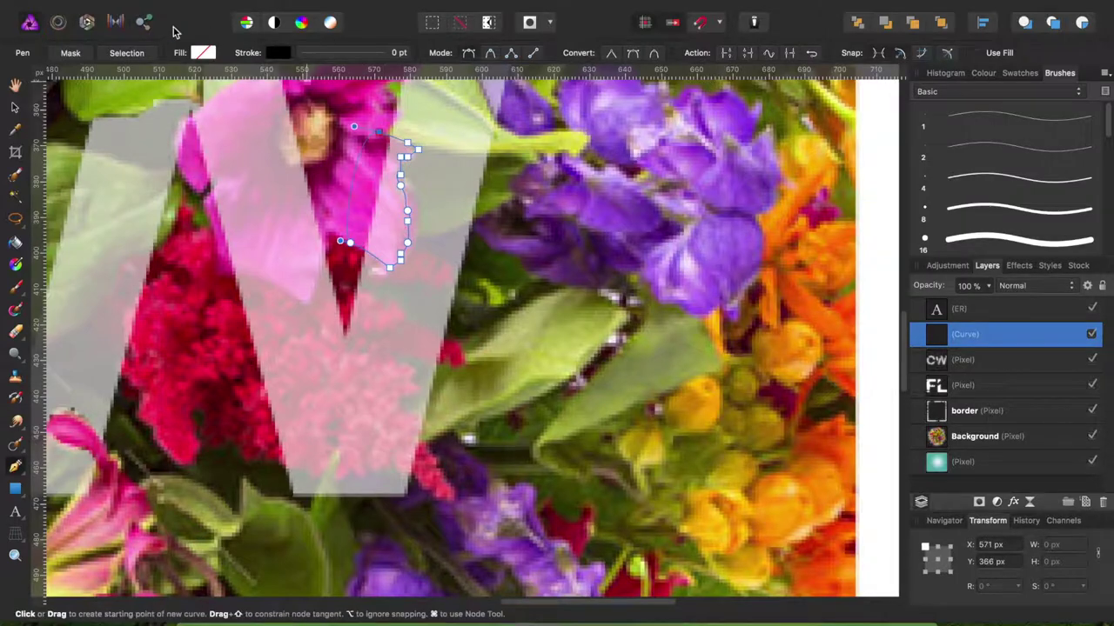
left_click(127, 53)
scroll(261, 191, "down", 5)
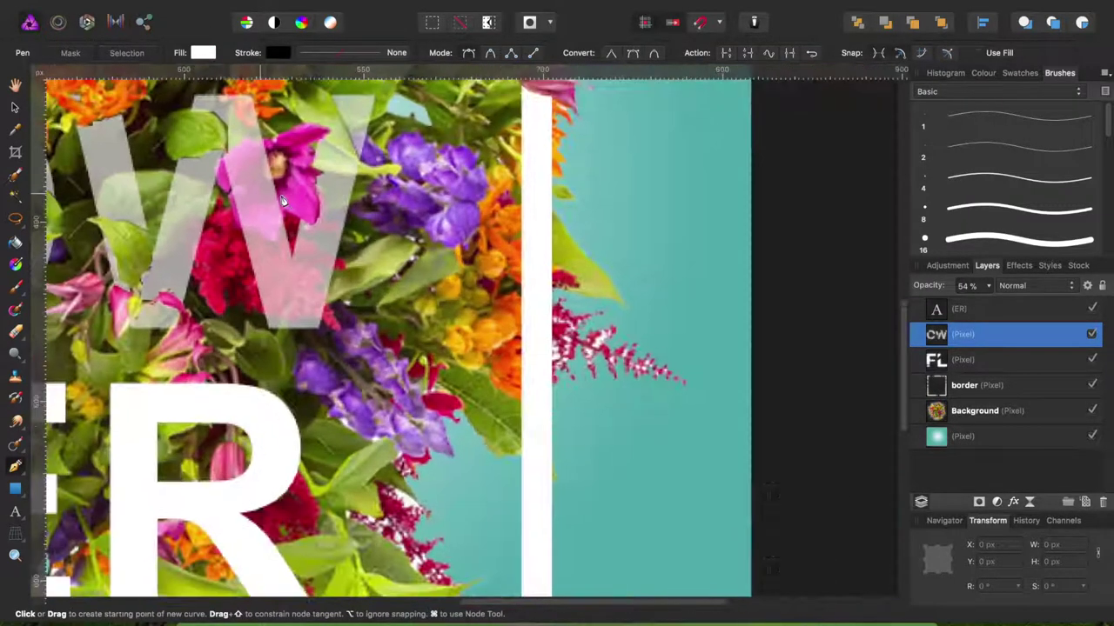
scroll(283, 202, "up", 2)
scroll(283, 203, "down", 3)
scroll(282, 203, "up", 2)
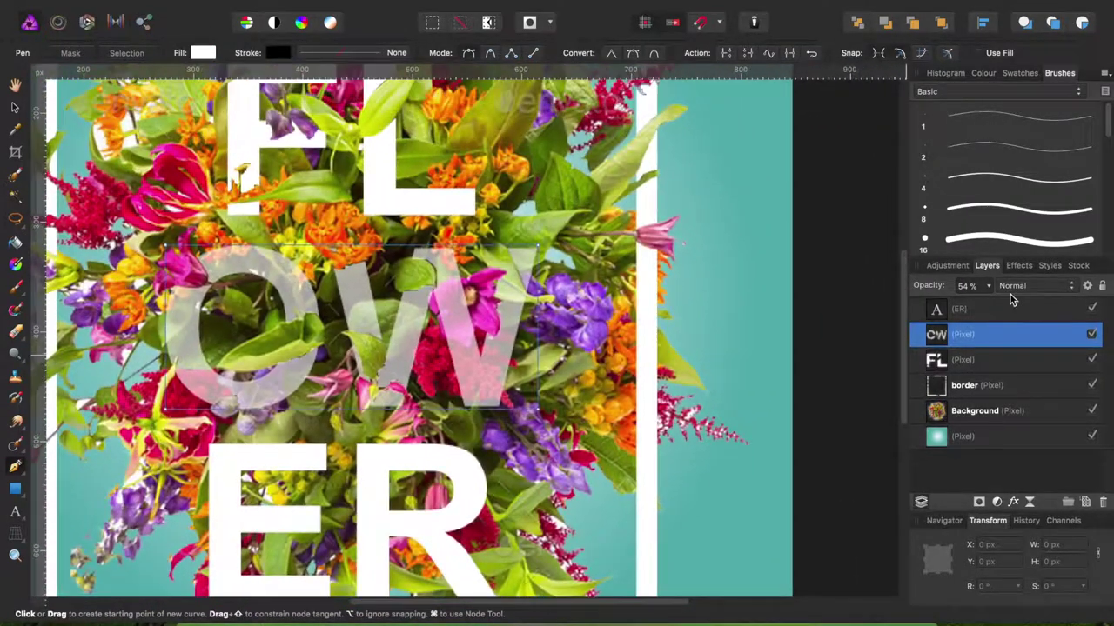
Step: Raise the CW letter layer's opacity to 100% and select the ER text layer
left_click(987, 288)
left_click_drag(981, 305, 1066, 315)
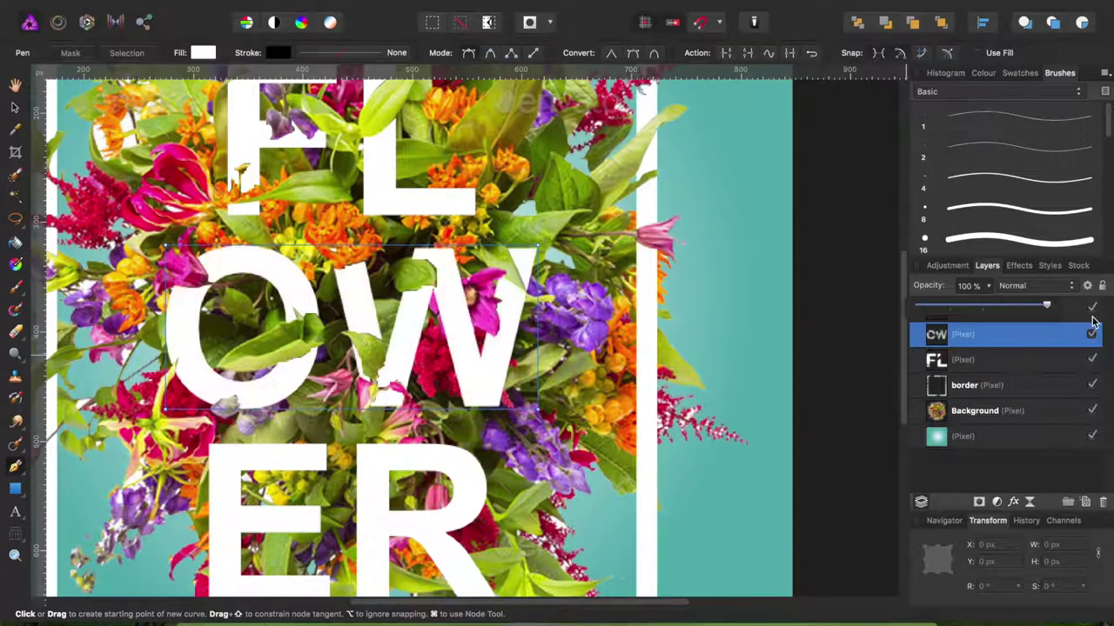
scroll(502, 277, "down", 2)
scroll(391, 287, "up", 2)
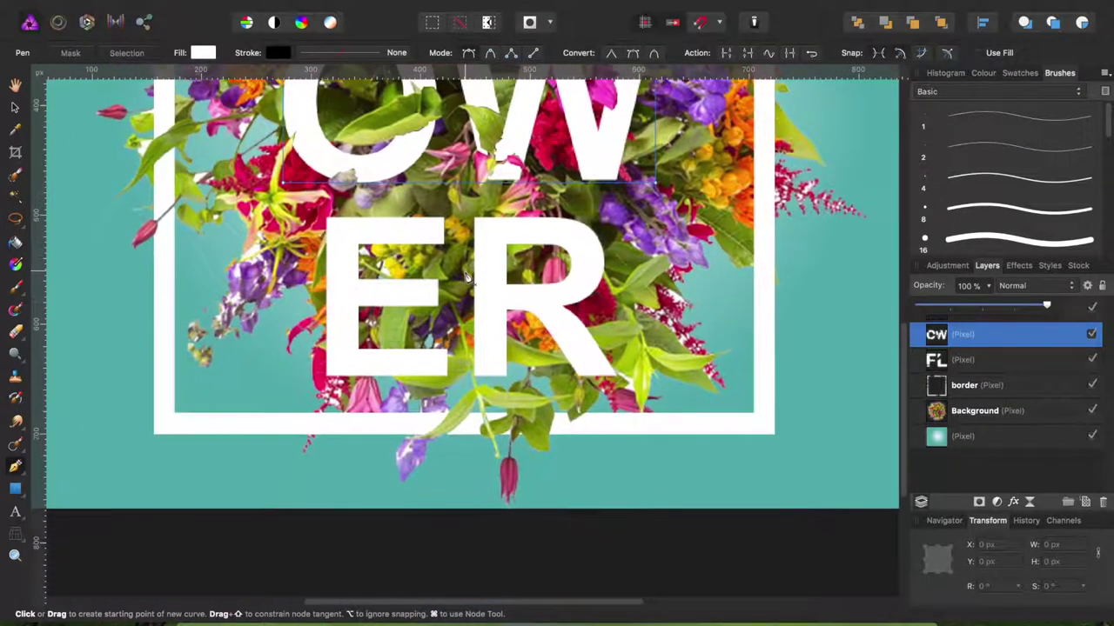
scroll(331, 296, "up", 4)
left_click(977, 396)
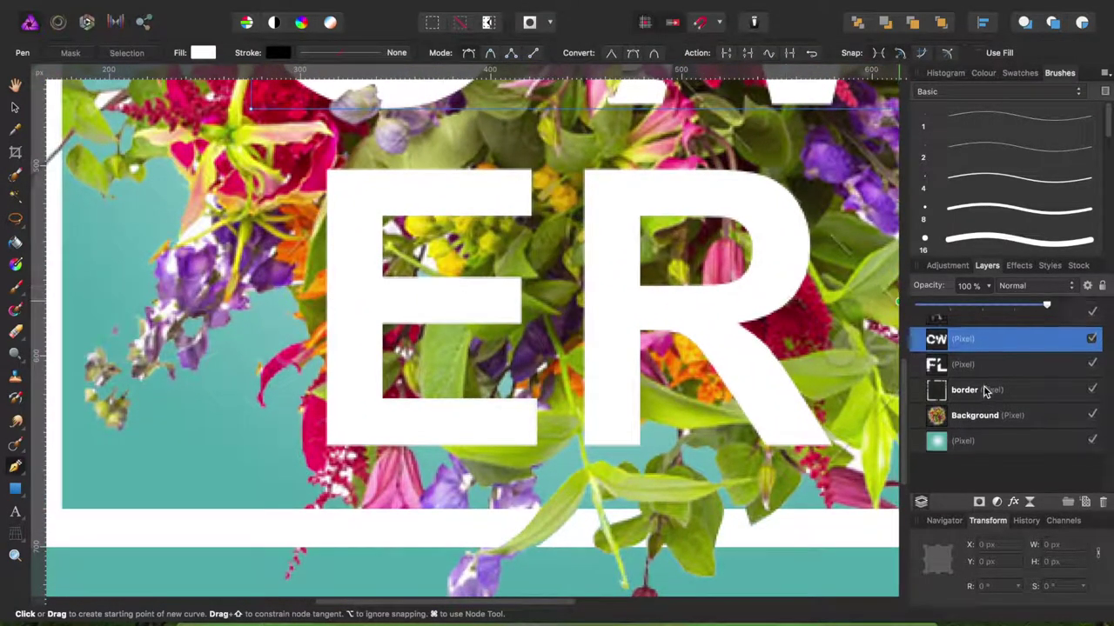
left_click(995, 311)
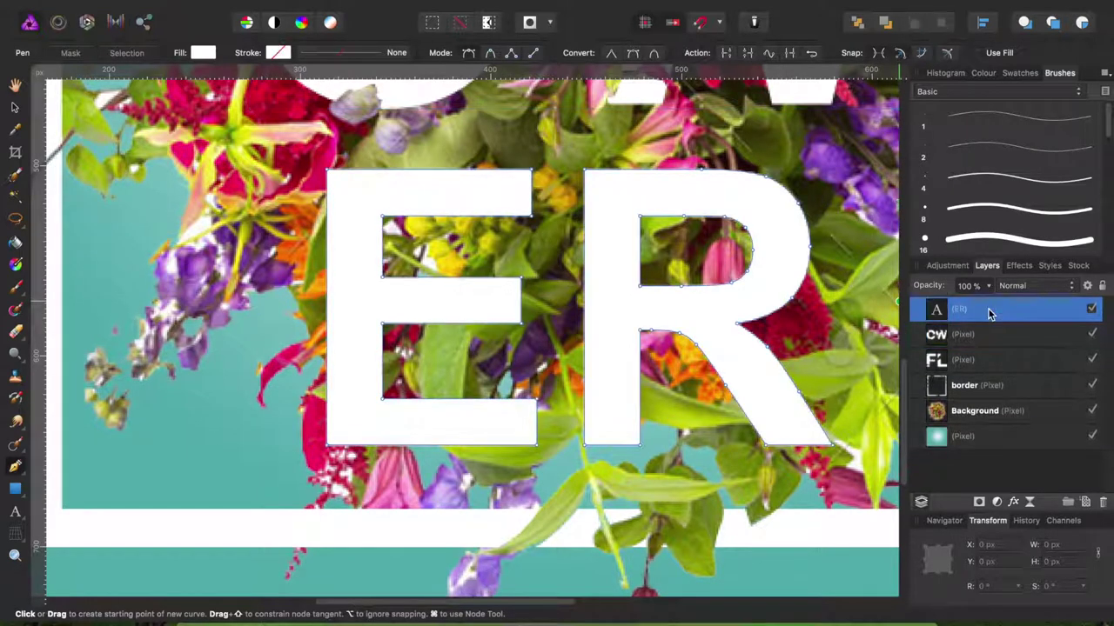
Step: Rasterize the ER text layer and lower its opacity to about 53%
right_click(992, 311)
left_click(1027, 562)
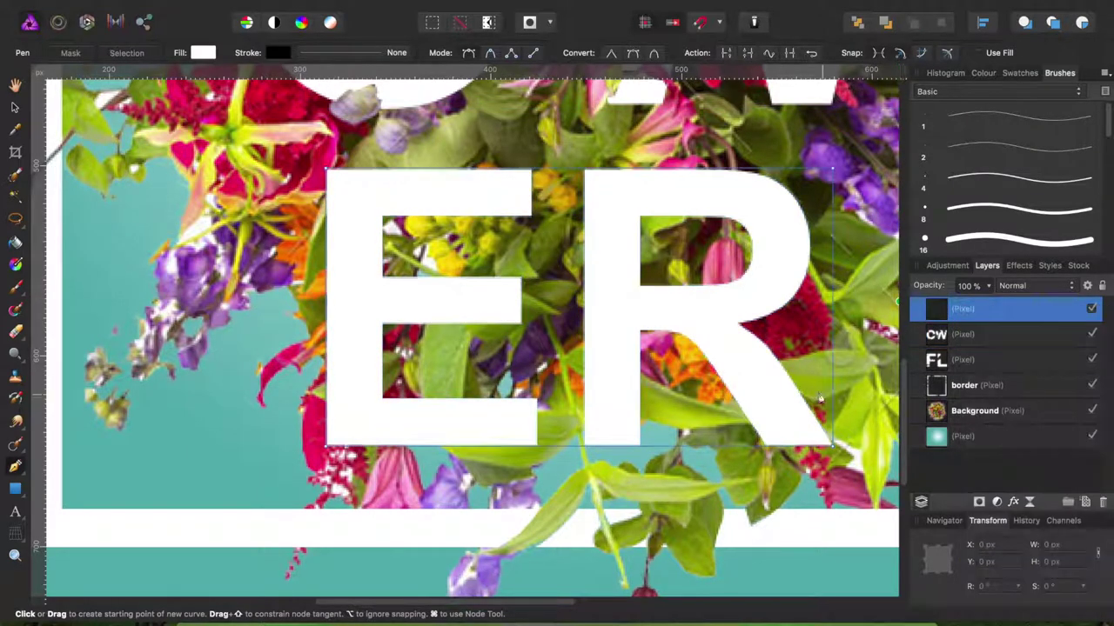
left_click(987, 286)
left_click_drag(991, 307, 929, 323)
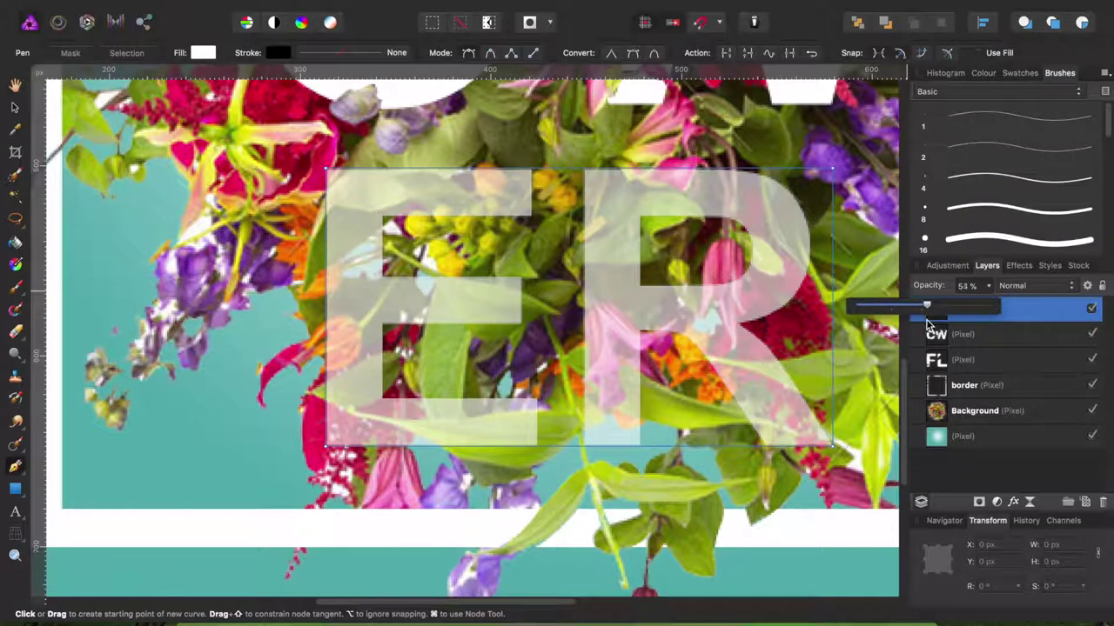
scroll(825, 252, "up", 5)
scroll(783, 240, "up", 4)
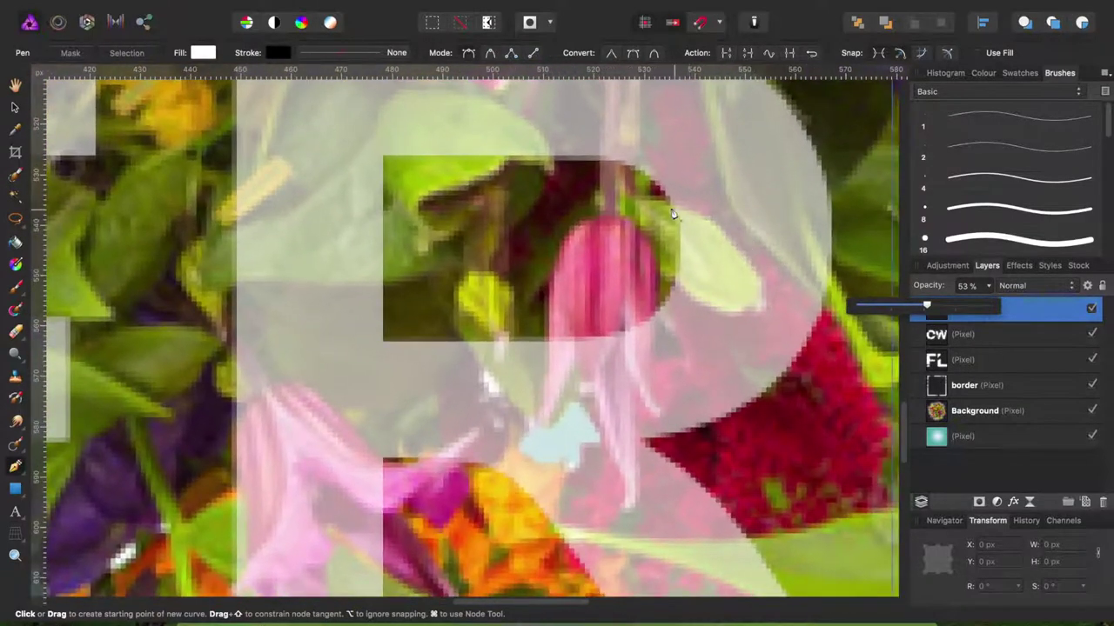
Step: Pen-trace the leaf inside the R and convert the outline to a selection
left_click_drag(756, 274, 756, 293)
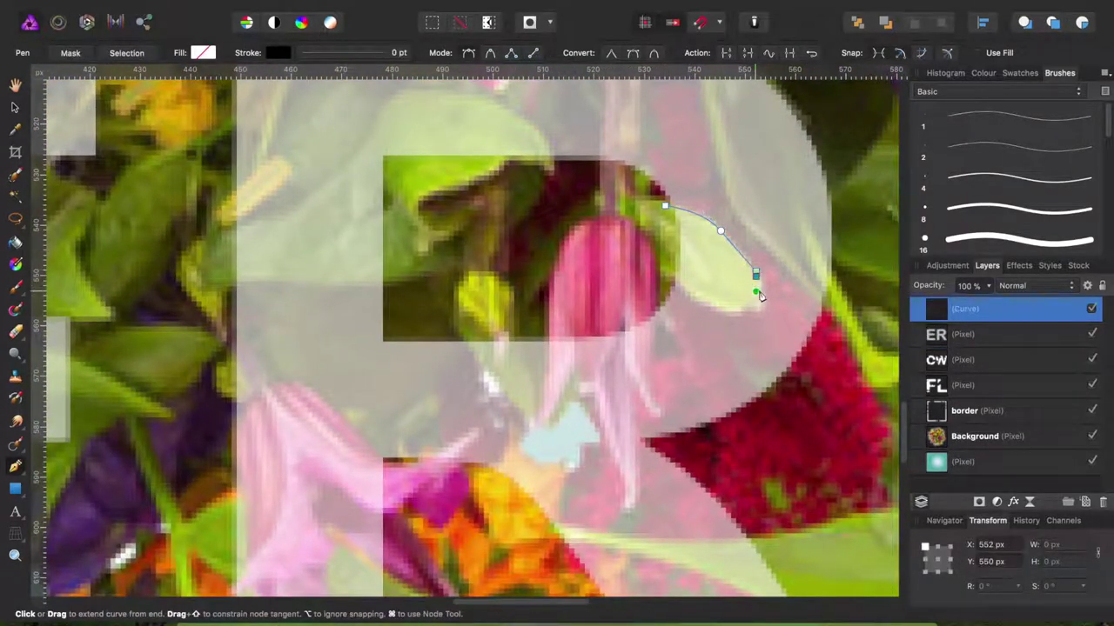
left_click_drag(665, 276, 642, 267)
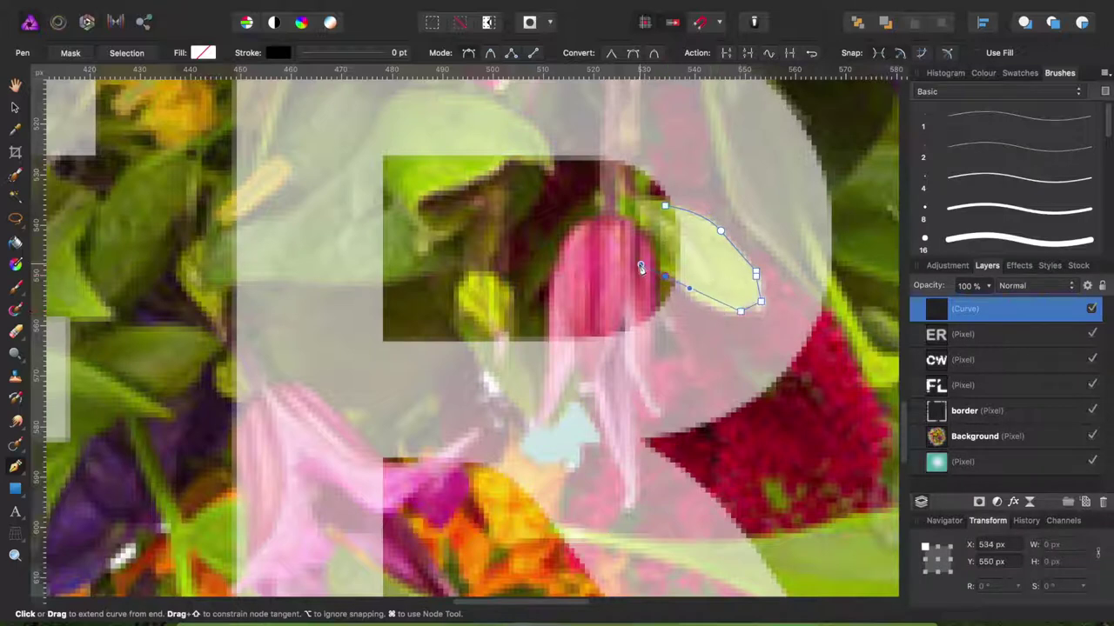
left_click_drag(664, 206, 703, 210)
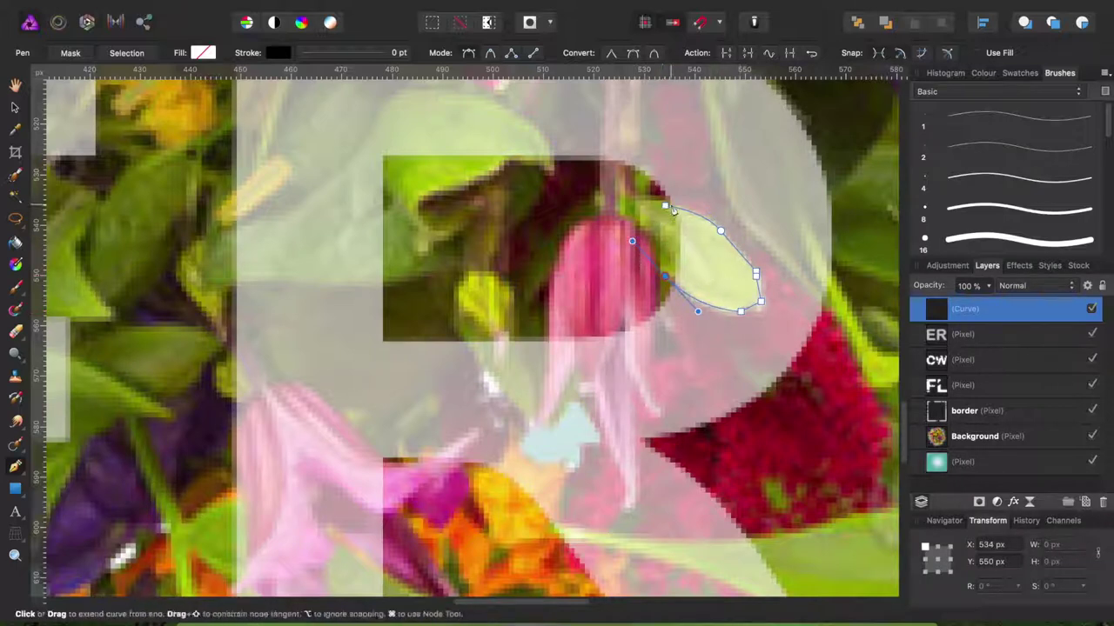
left_click(139, 52)
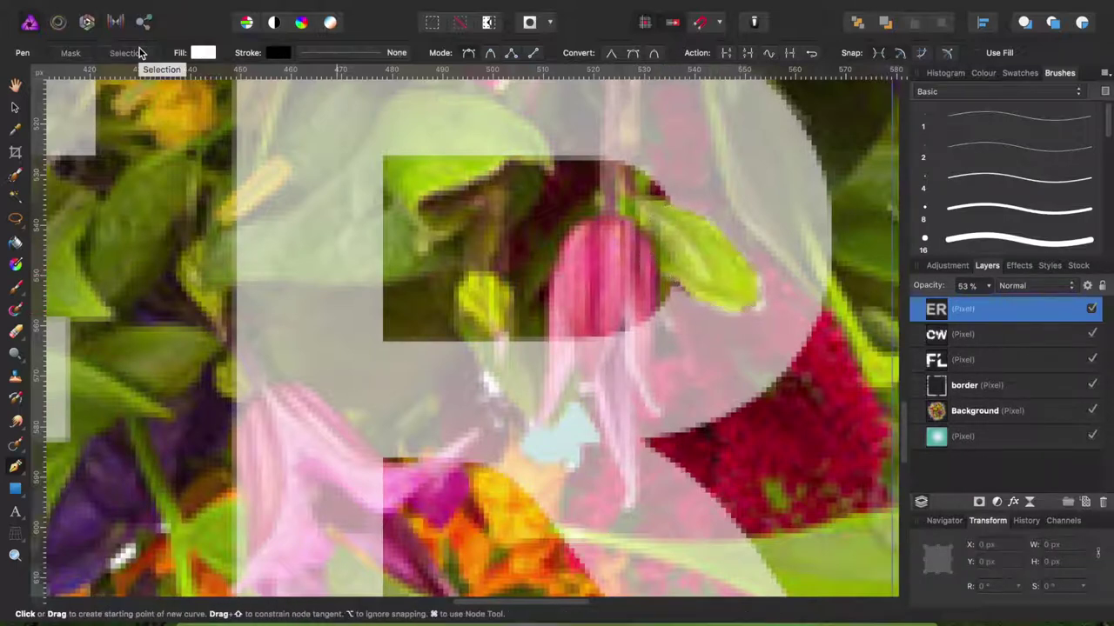
Step: Outline the long leaf crossing the letters and turn it into a selection
scroll(461, 270, "down", 5)
scroll(461, 270, "right", 5)
left_click(726, 300)
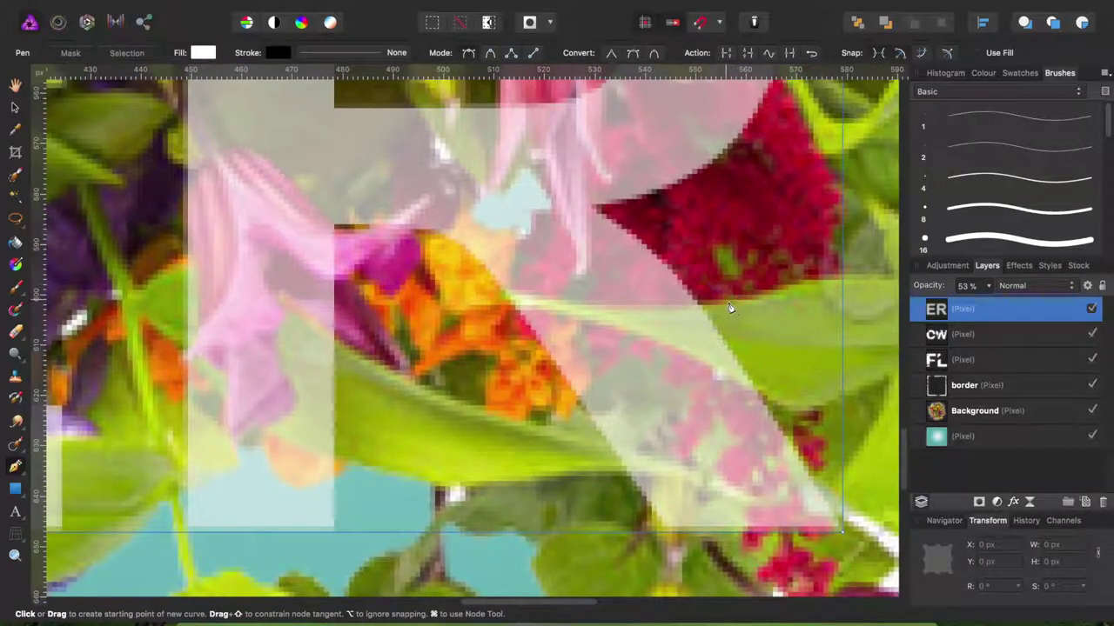
mouse_move(474, 286)
left_mouse_down()
mouse_move(370, 241)
mouse_move(351, 251)
left_mouse_up()
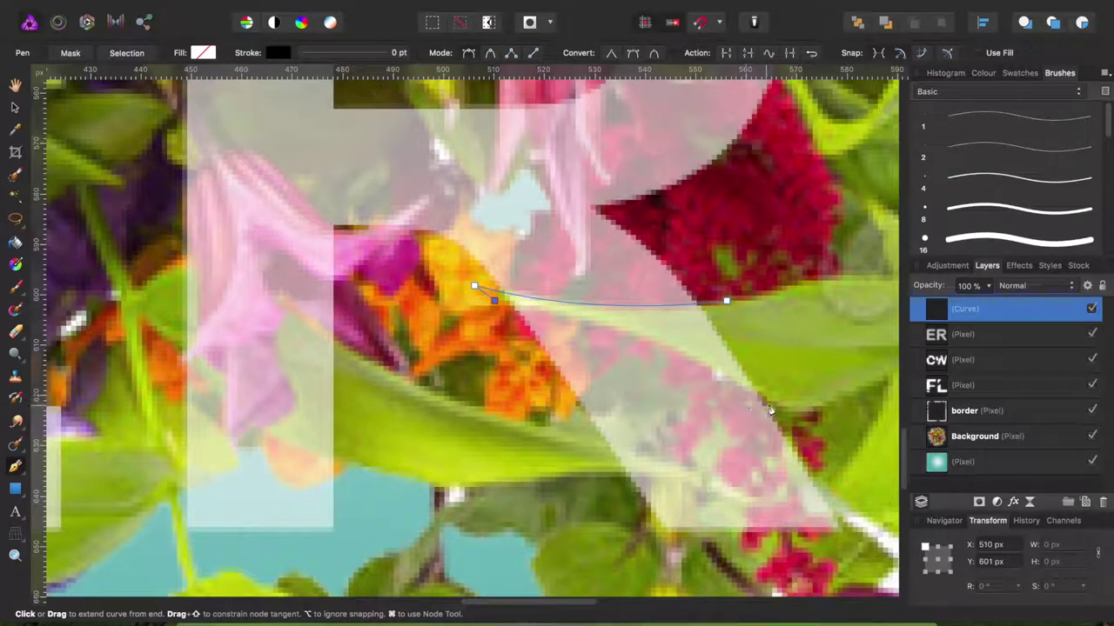
left_click_drag(771, 401, 854, 479)
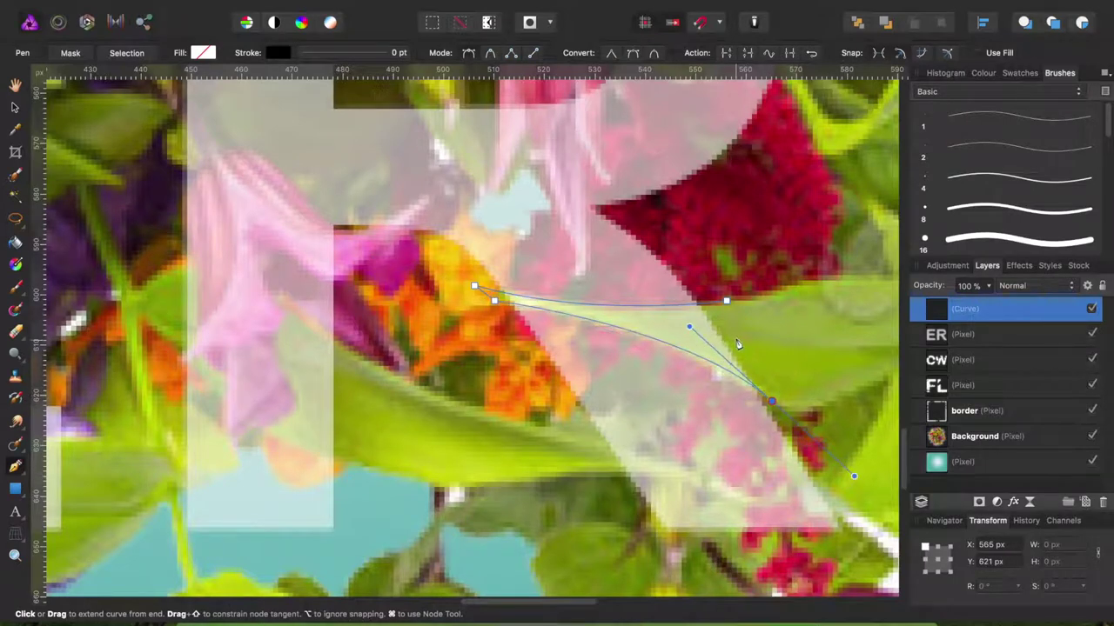
left_click(726, 302)
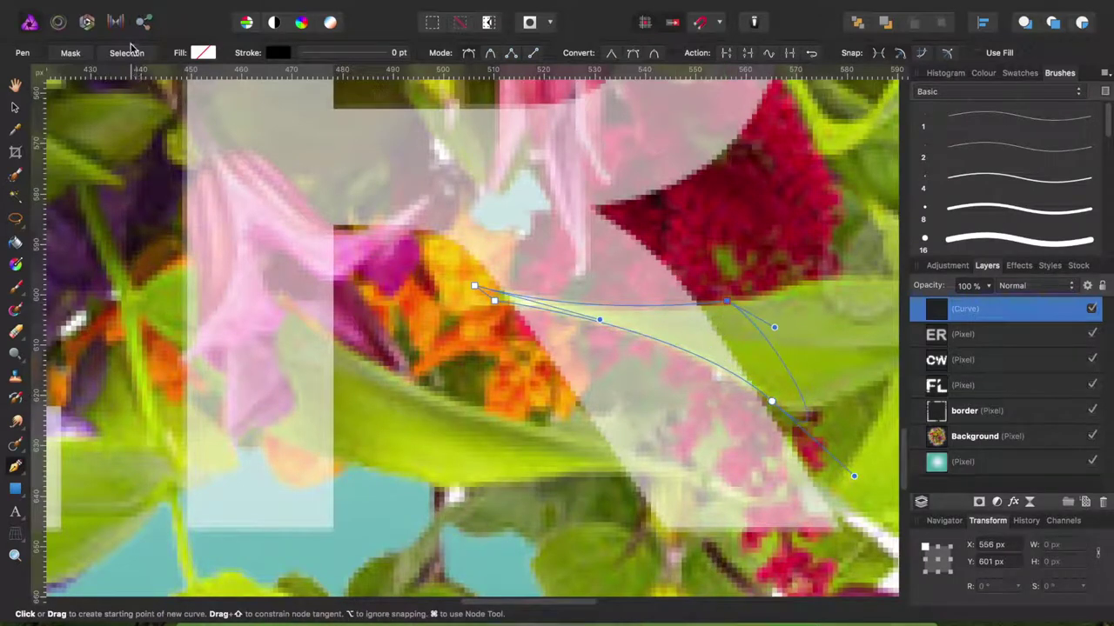
left_click(130, 50)
Step: Trace the small leaf beside the letters and convert it to a selection
scroll(477, 318, "down", 3)
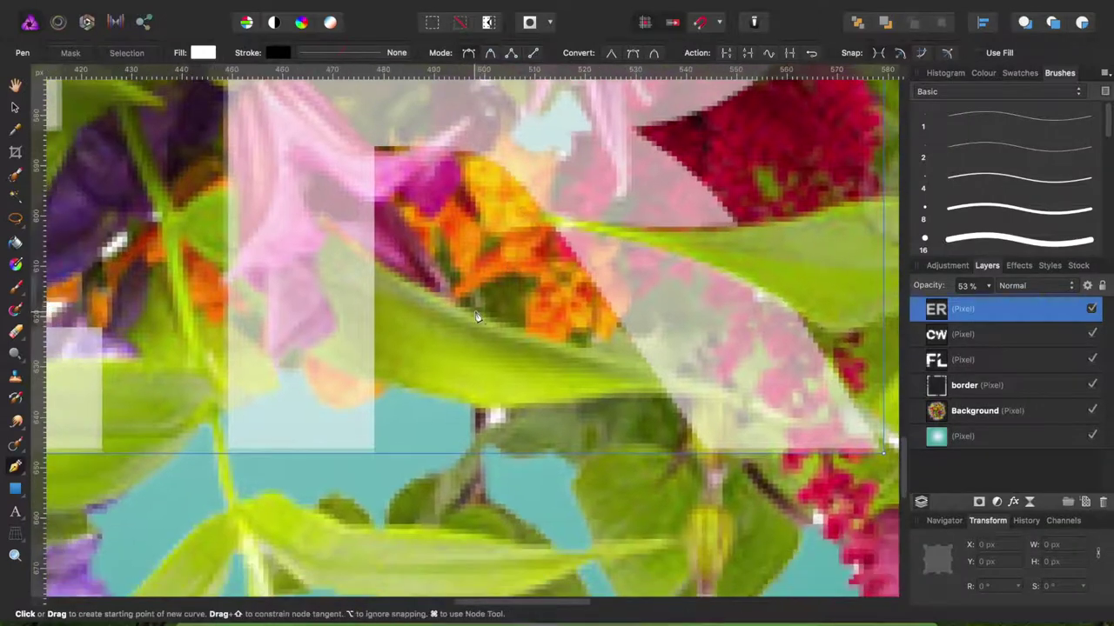
scroll(477, 317, "left", 5)
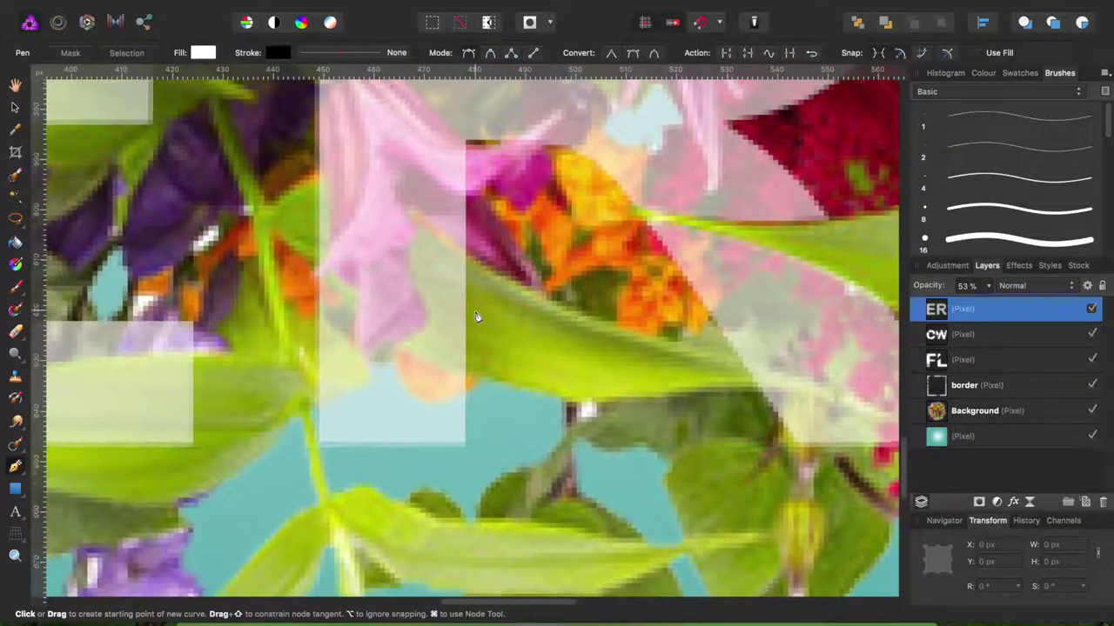
left_click(309, 306)
left_click_drag(369, 377, 376, 401)
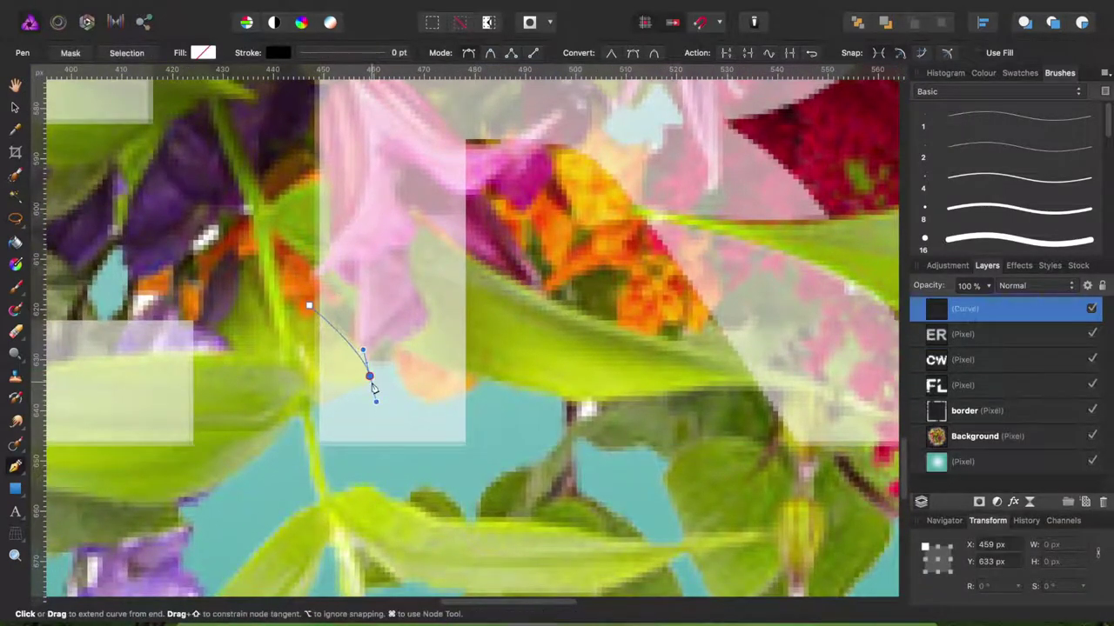
left_click_drag(301, 310, 347, 296)
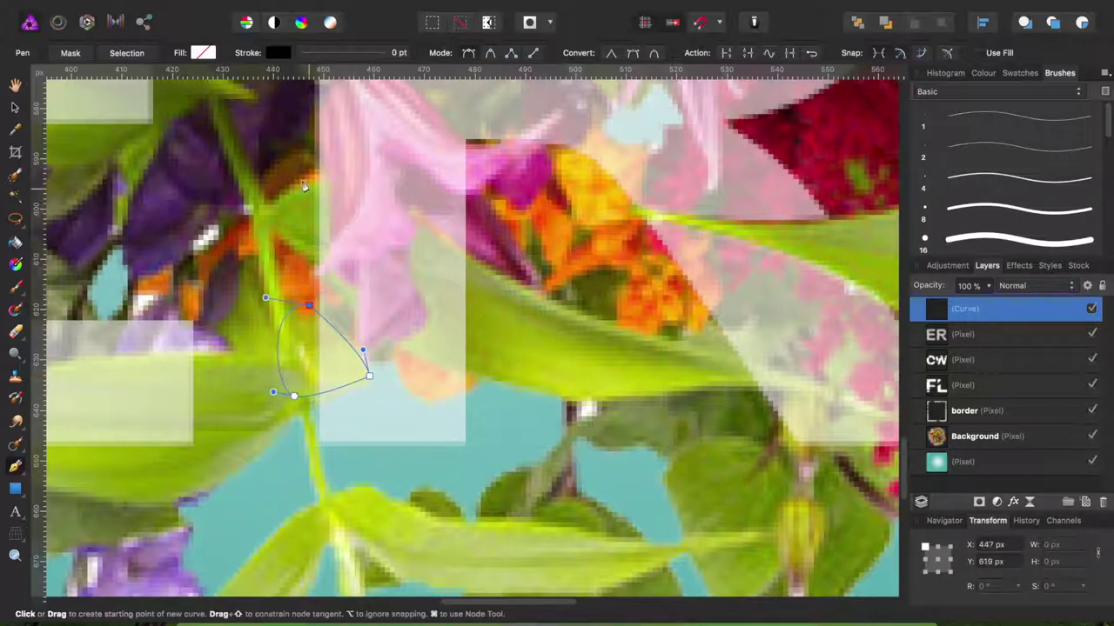
left_click(135, 57)
Step: Outline the pink flower bud with the Pen and convert it to a selection
scroll(678, 344, "up", 5)
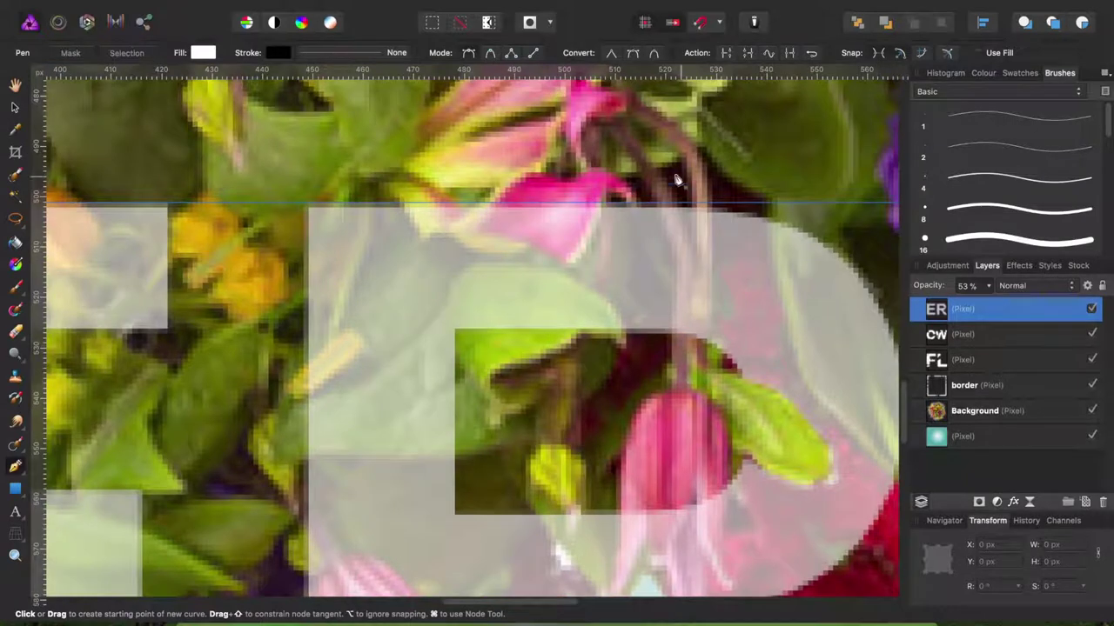
left_click(504, 189)
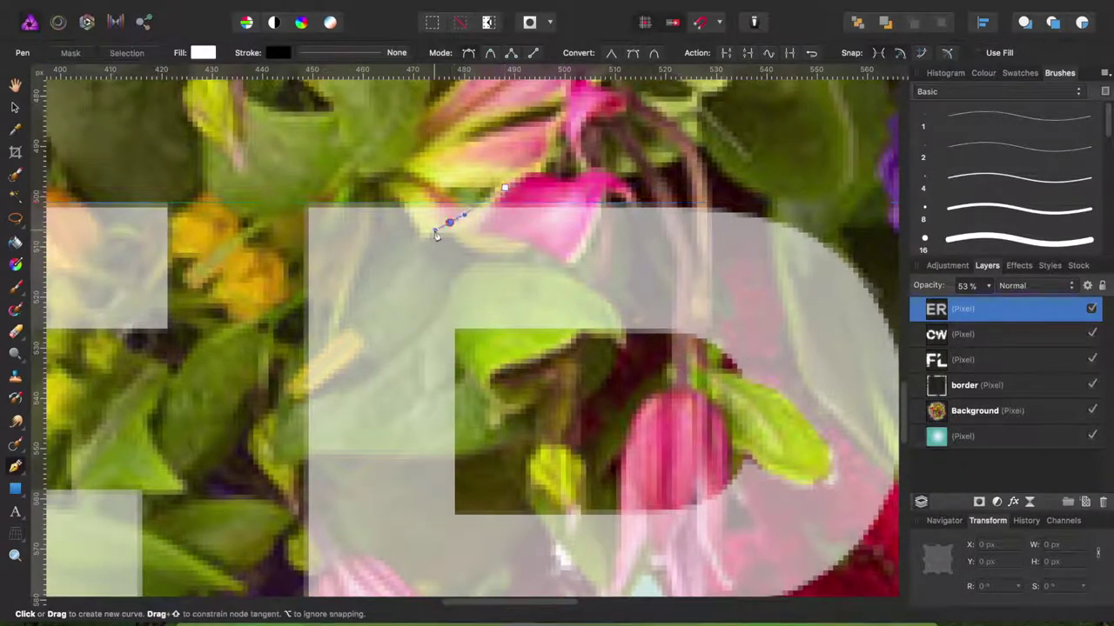
left_click_drag(437, 235, 425, 231)
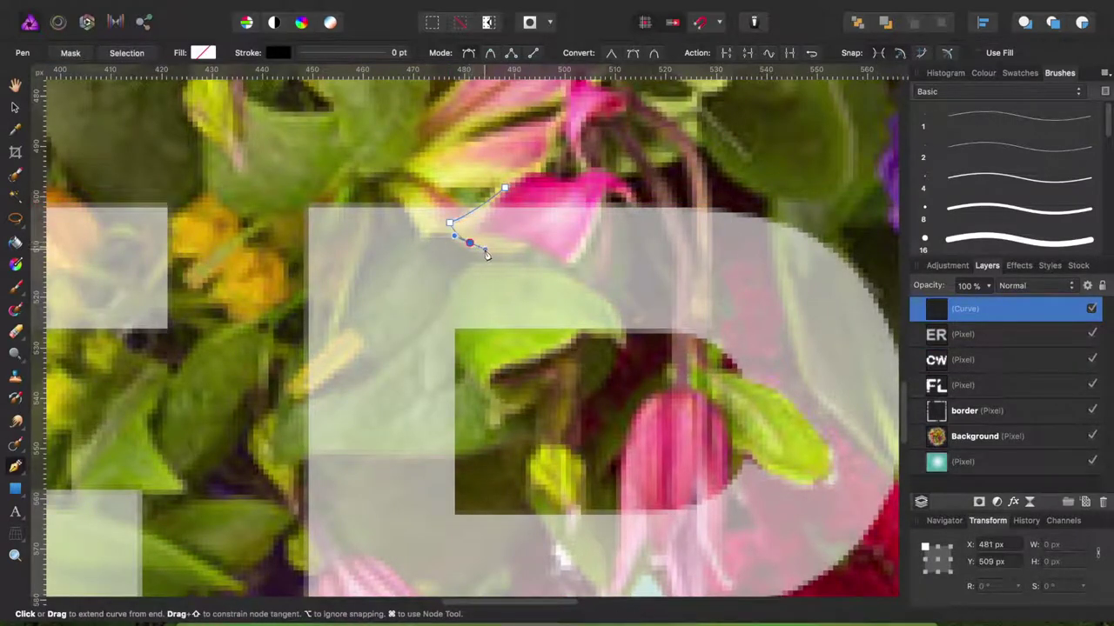
left_click(519, 254)
left_click(568, 260)
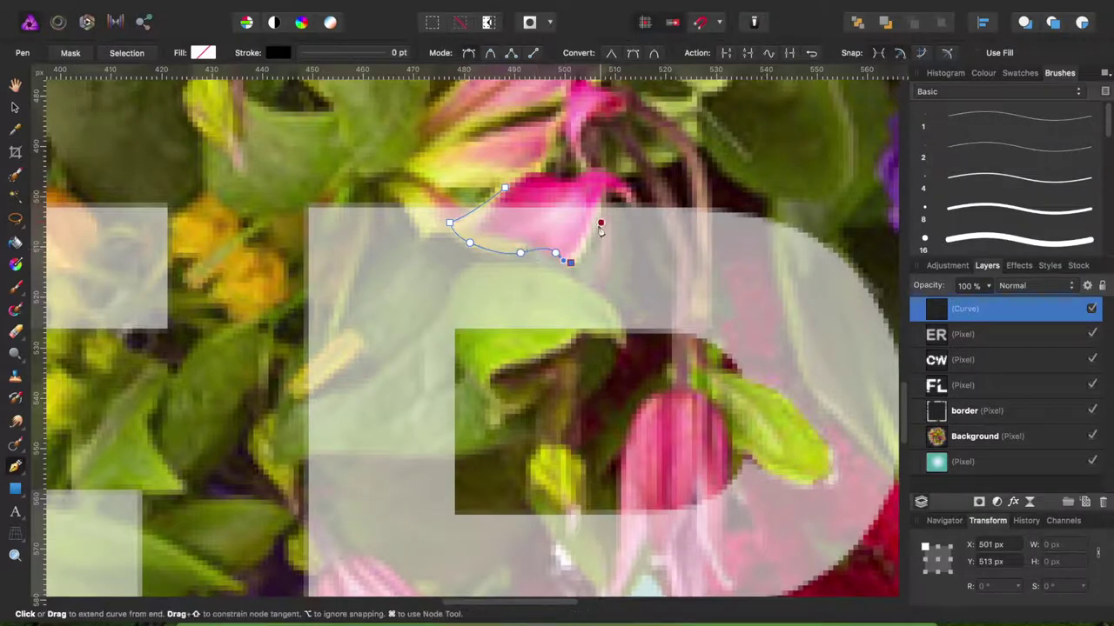
left_click(505, 188)
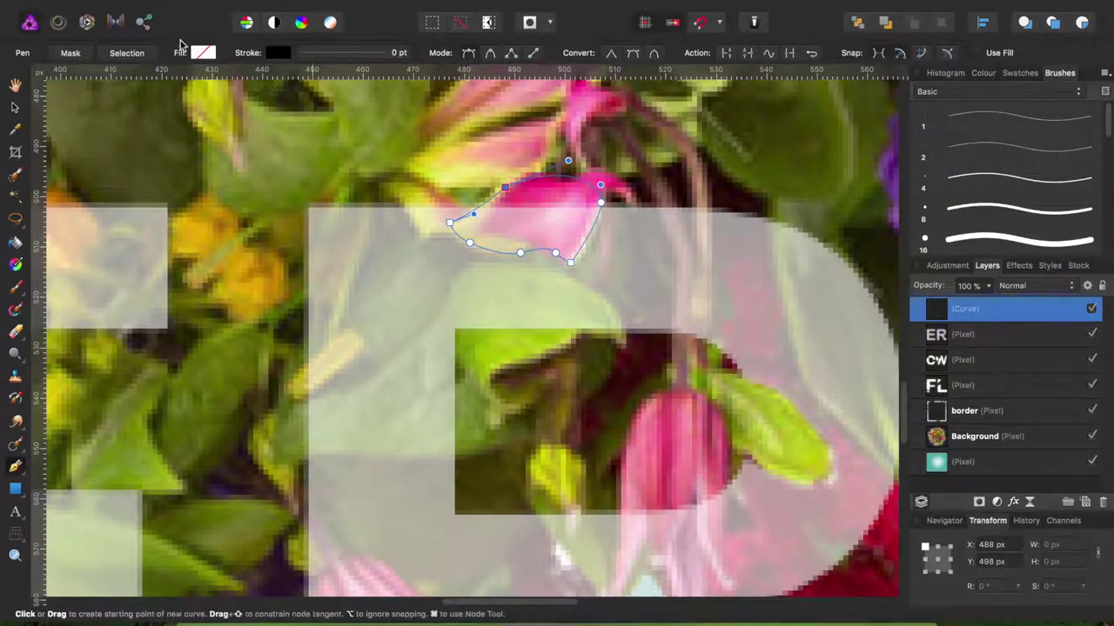
left_click(127, 53)
Step: Pen-trace the orange bud and its stem, then convert the outline to a selection
scroll(435, 169, "down", 3)
scroll(405, 187, "down", 3)
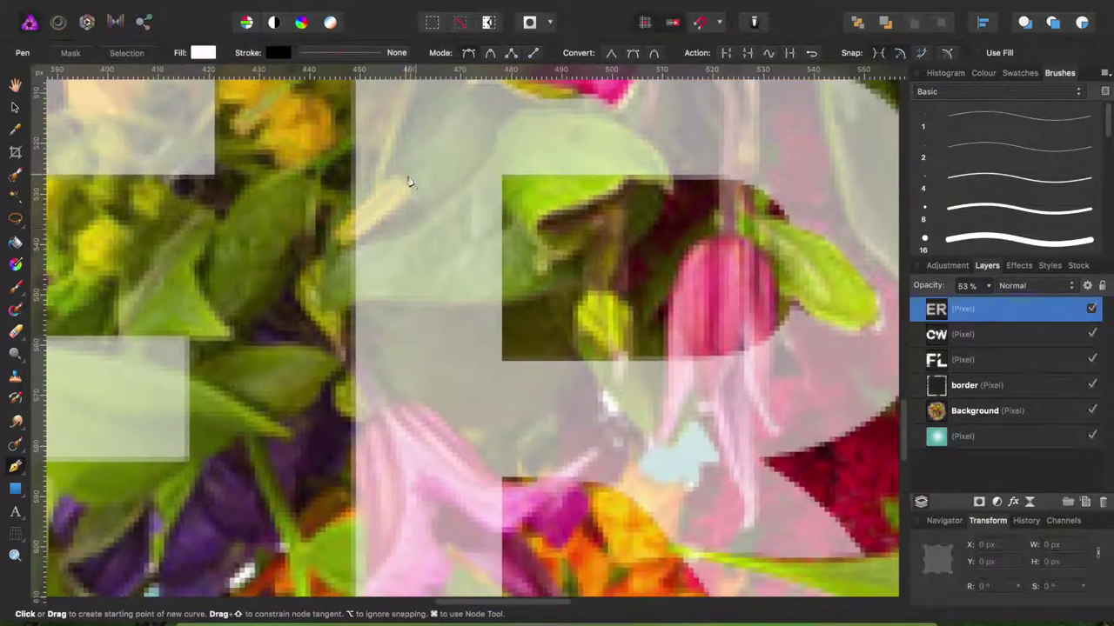
scroll(418, 238, "down", 3)
scroll(418, 237, "down", 3)
scroll(419, 237, "down", 3)
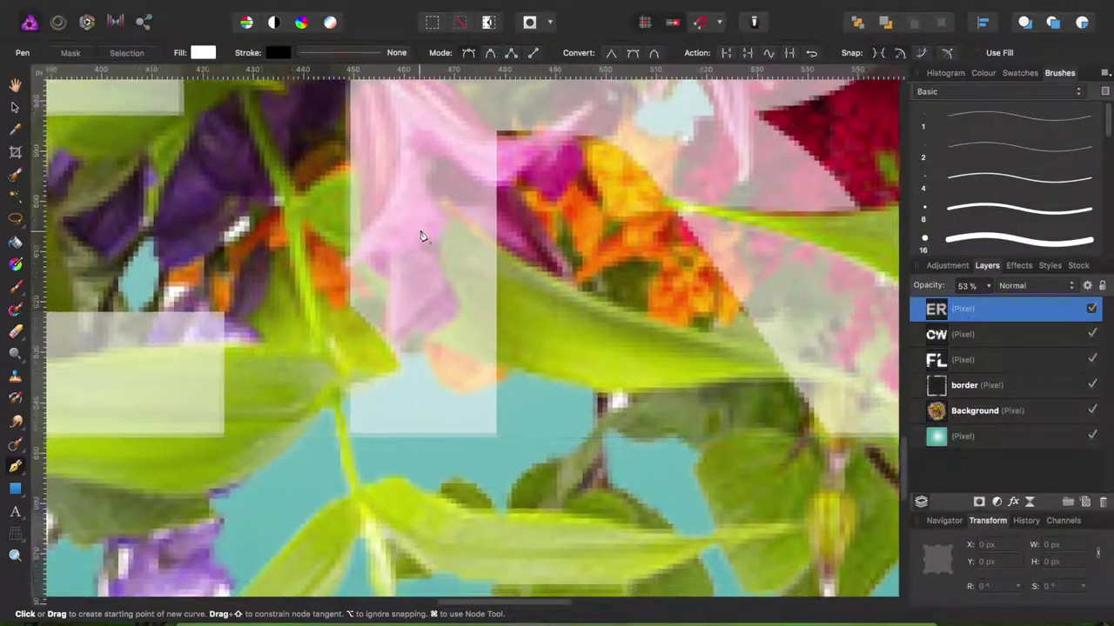
scroll(420, 235, "down", 3)
scroll(435, 209, "down", 3)
scroll(446, 181, "down", 3)
scroll(460, 216, "down", 3)
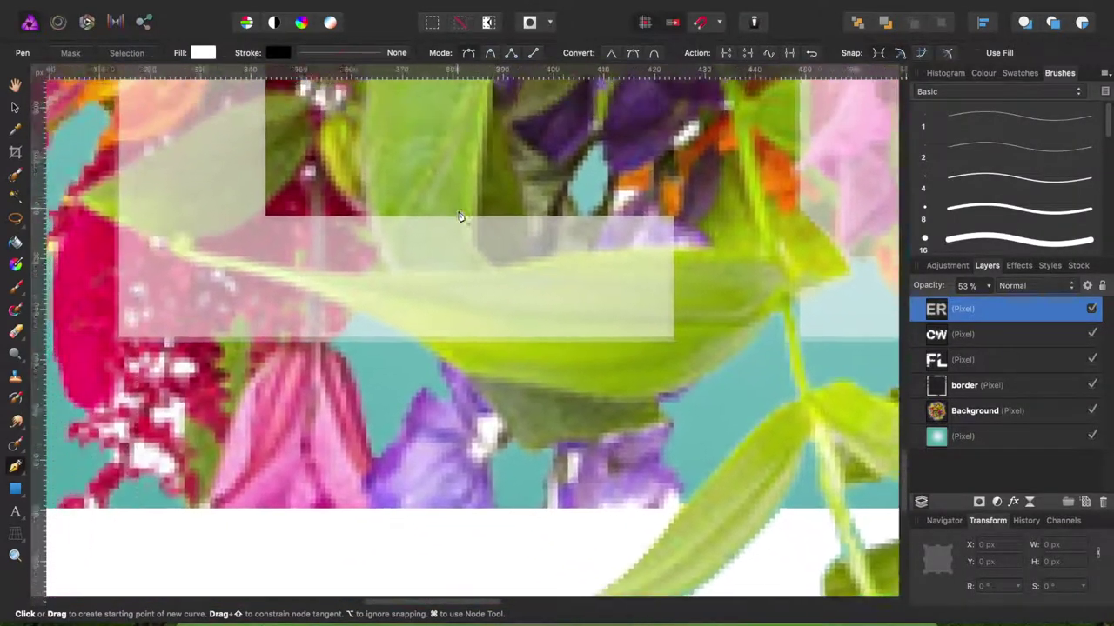
scroll(464, 224, "down", 3)
scroll(462, 227, "down", 3)
scroll(461, 224, "down", 3)
scroll(461, 224, "down", 1)
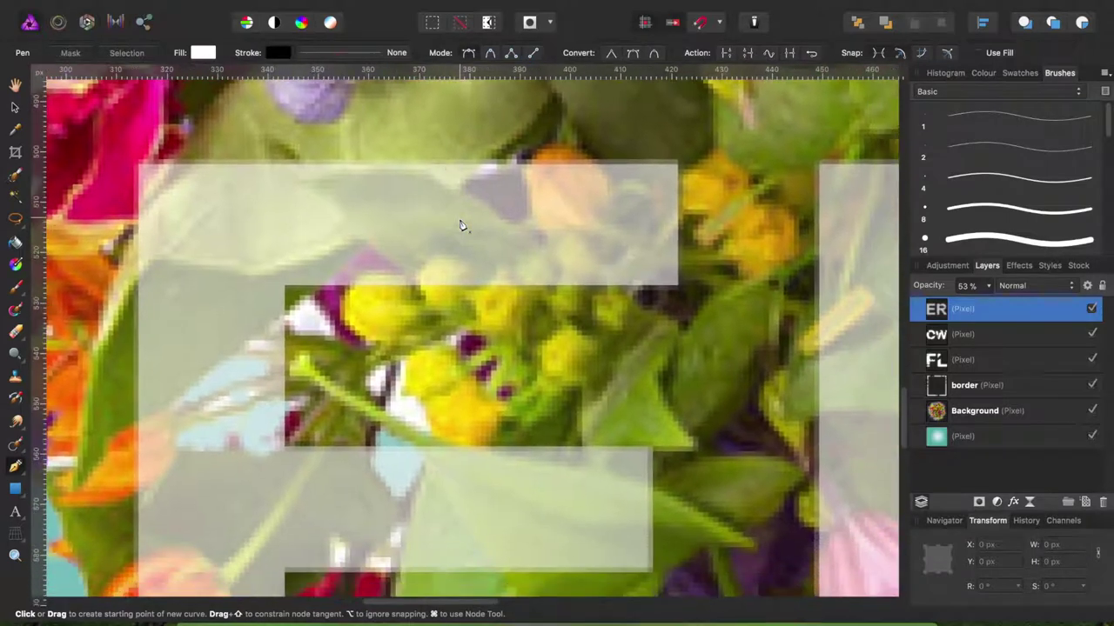
scroll(461, 224, "down", 3)
scroll(461, 225, "down", 3)
scroll(461, 224, "down", 3)
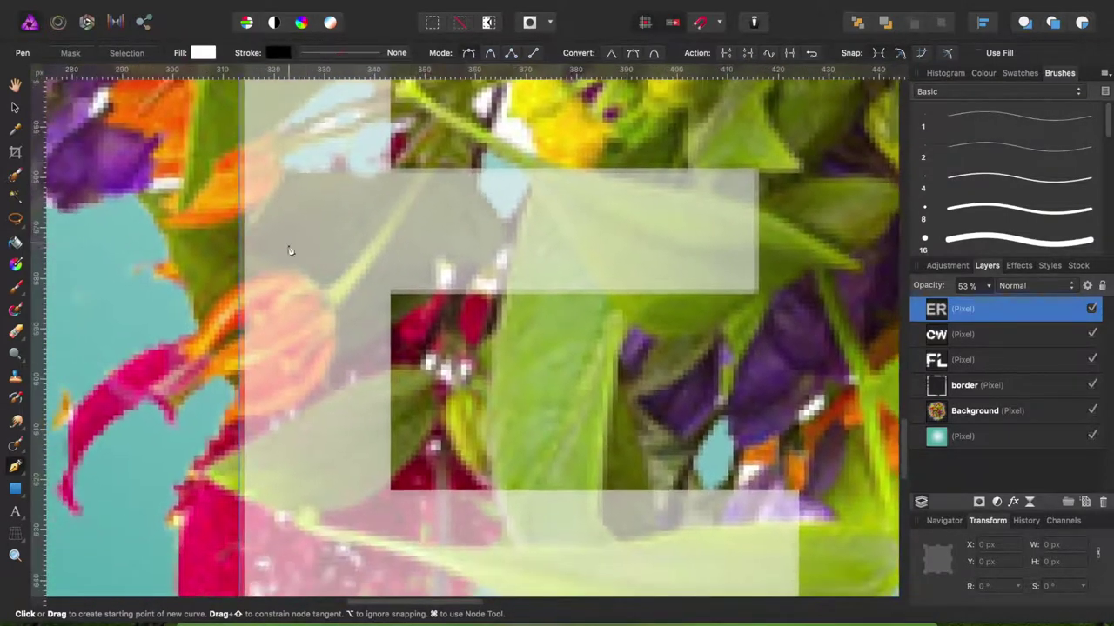
left_click(224, 296)
left_click_drag(299, 266, 301, 263)
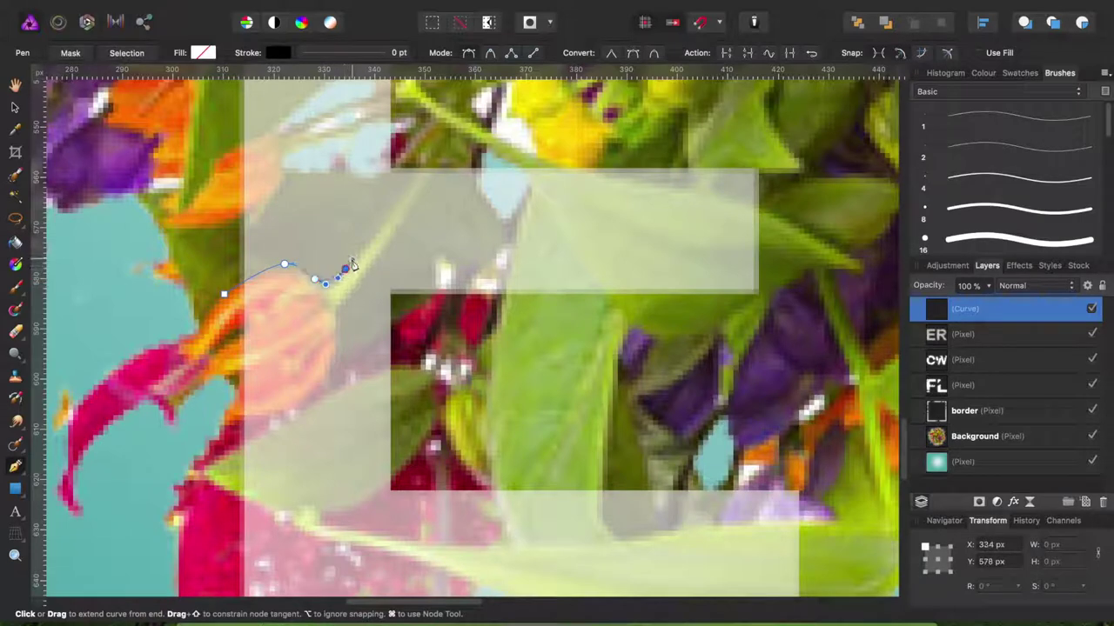
left_click_drag(446, 165, 449, 163)
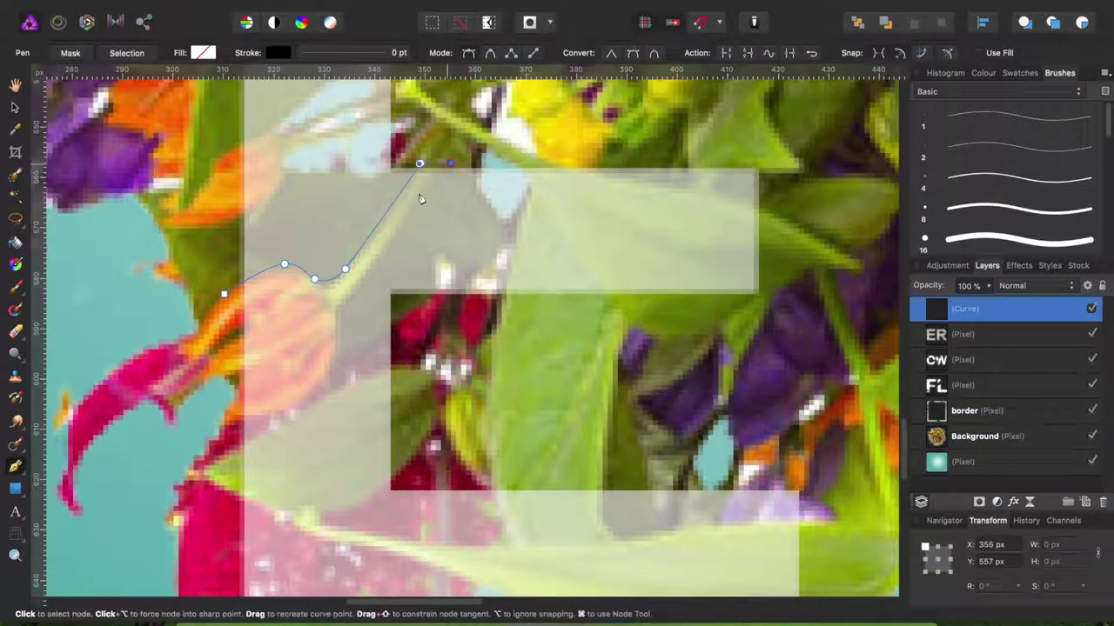
left_click_drag(349, 298, 324, 325)
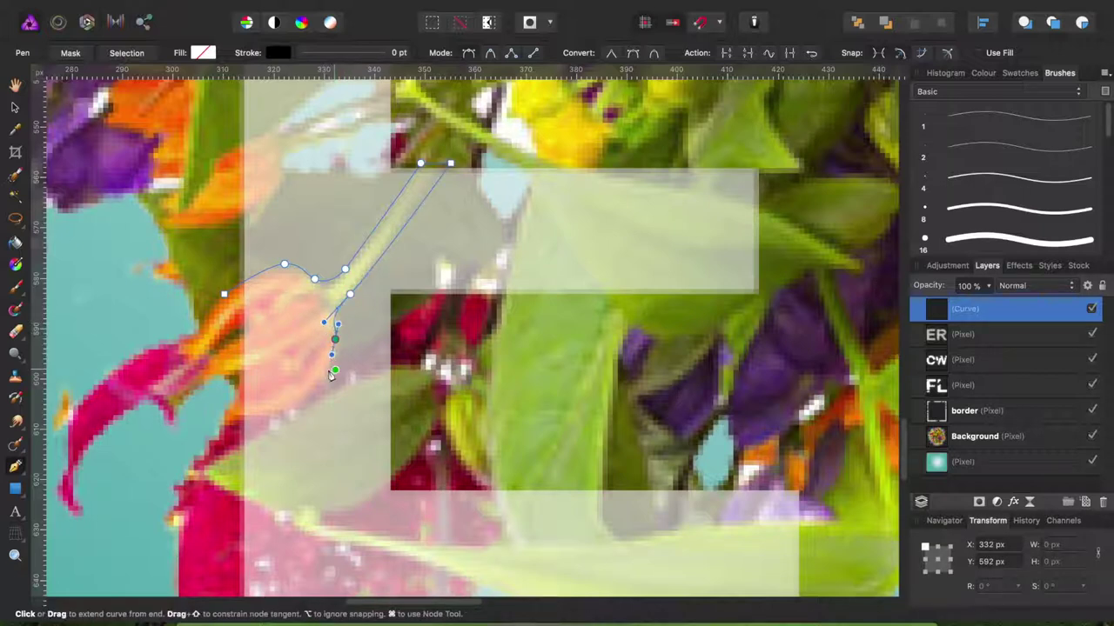
left_click_drag(200, 435, 161, 438)
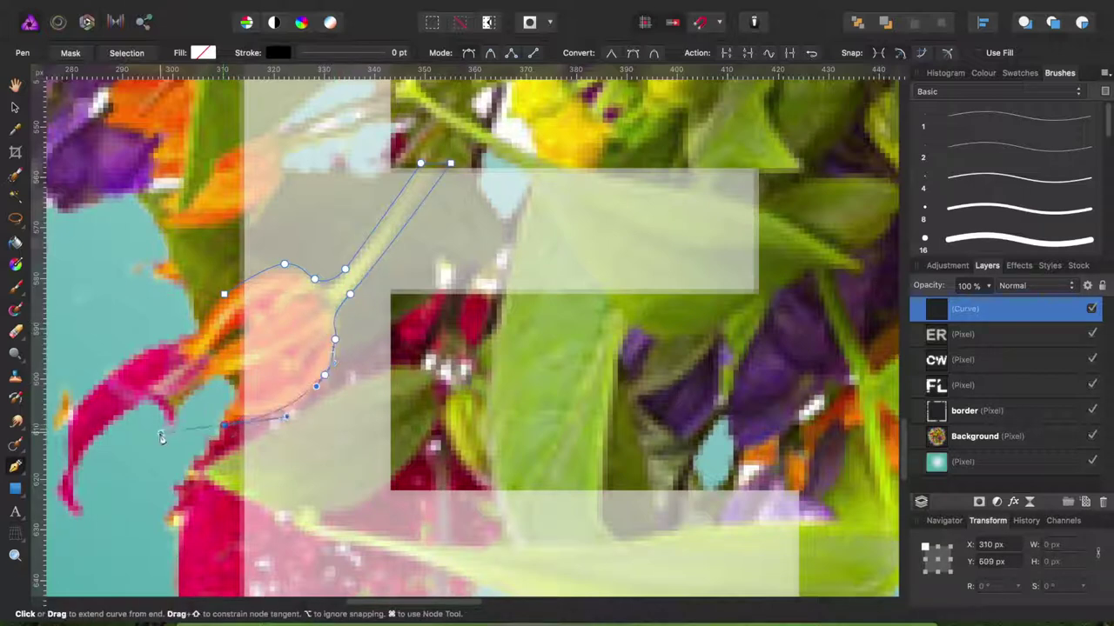
left_click(224, 296)
left_click(127, 53)
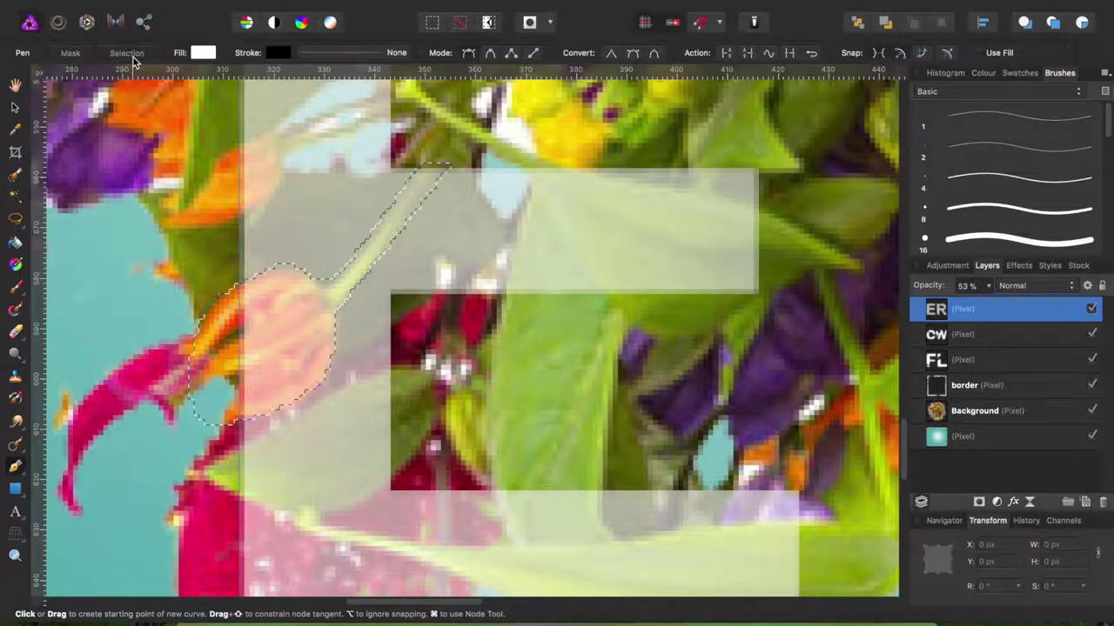
Step: Outline the leaf overlapping the E and turn it into a selection
scroll(270, 261, "down", 5)
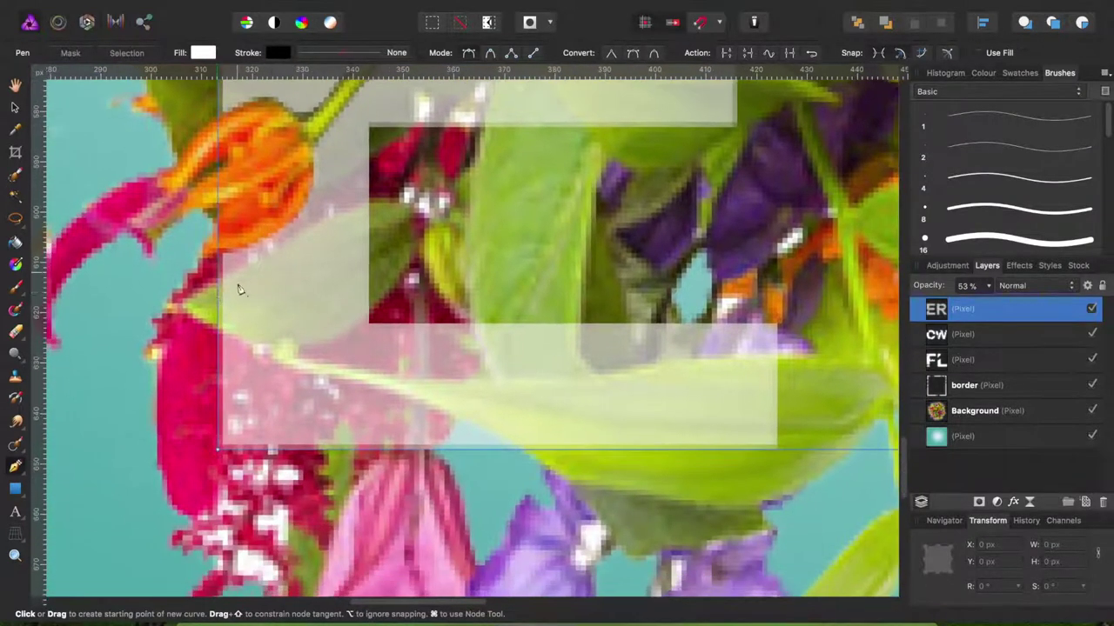
left_click(178, 306)
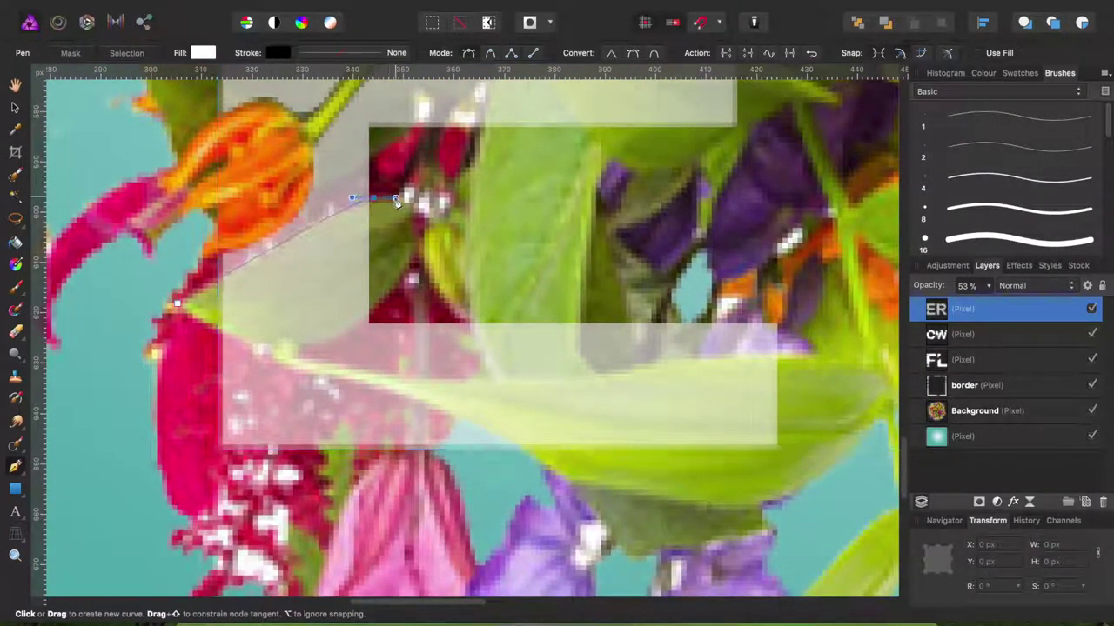
left_click(407, 197)
left_click(377, 305)
left_click_drag(301, 345, 267, 350)
left_click_drag(178, 304, 134, 266)
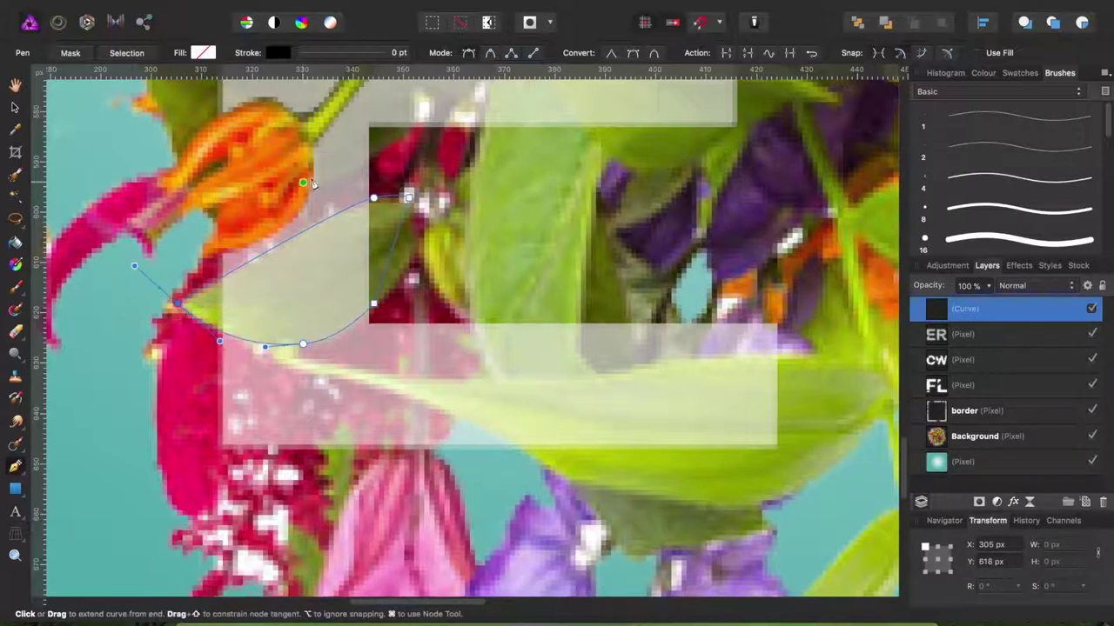
left_click(127, 53)
Step: Move the view to the R and begin outlining the pink bud over it
scroll(508, 274, "right", 2)
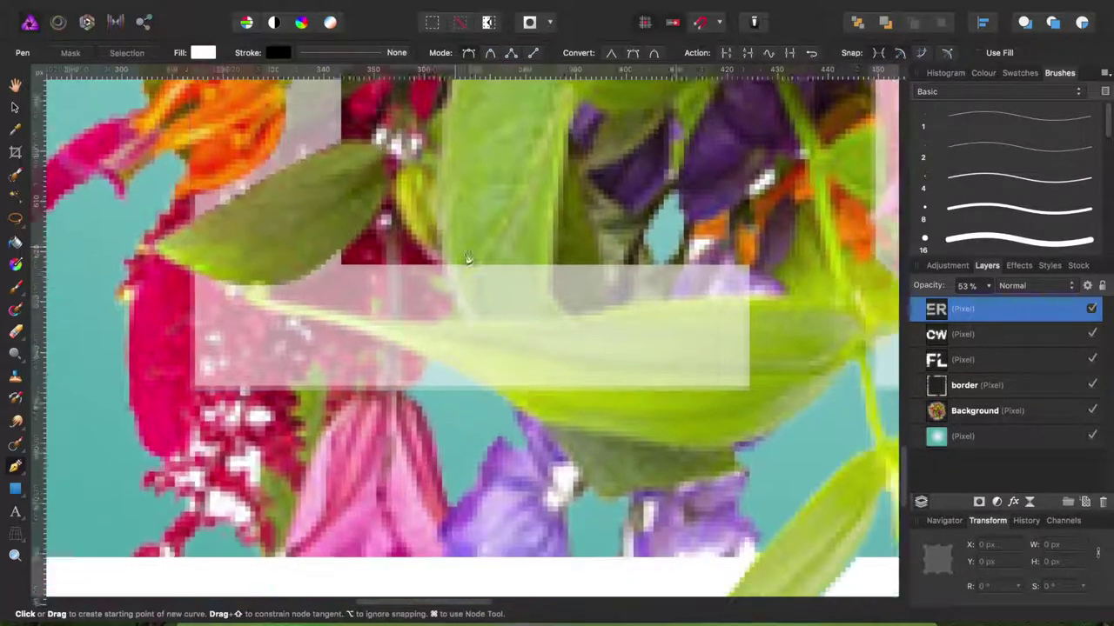
scroll(508, 274, "up", 3)
scroll(511, 273, "up", 3)
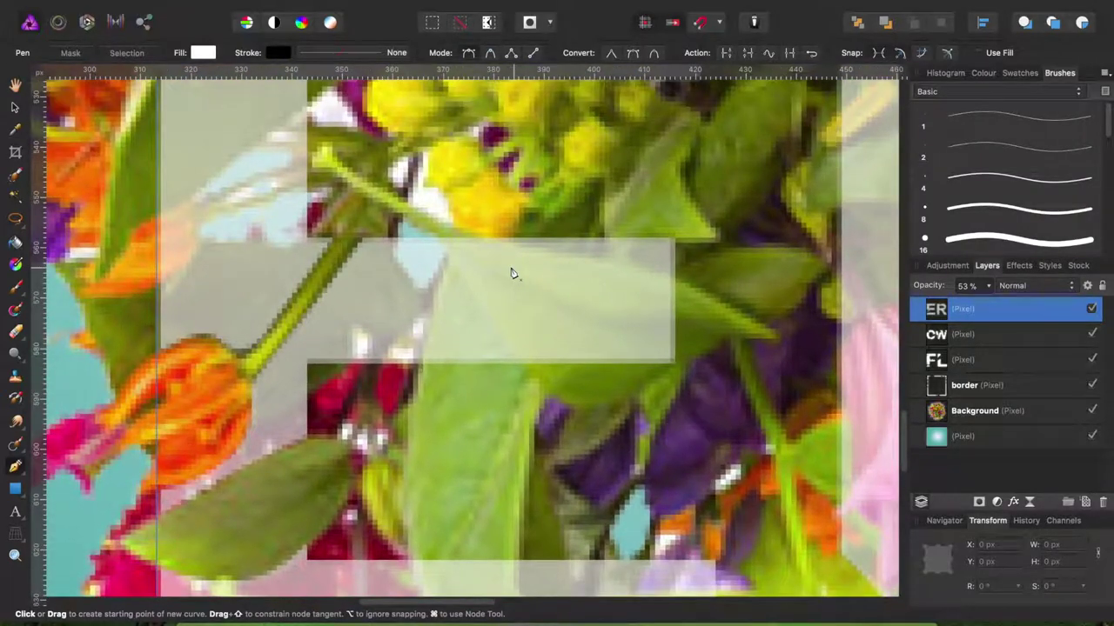
scroll(512, 273, "up", 3)
scroll(511, 273, "up", 1)
scroll(512, 273, "right", 3)
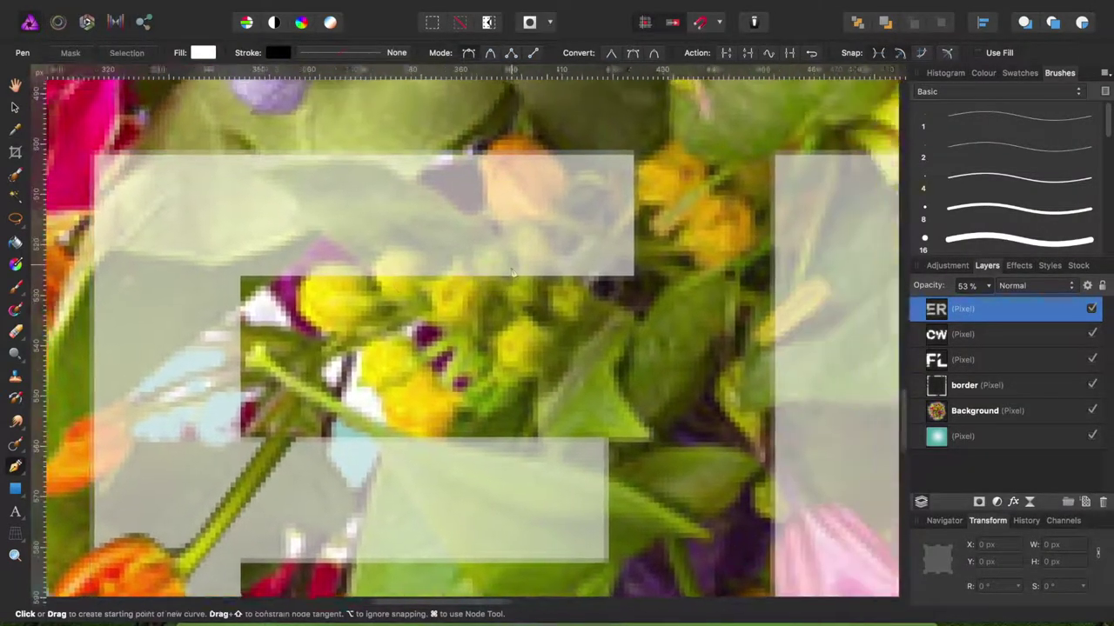
scroll(512, 273, "right", 3)
scroll(511, 274, "up", 2)
scroll(512, 273, "up", 1)
scroll(514, 273, "up", 2)
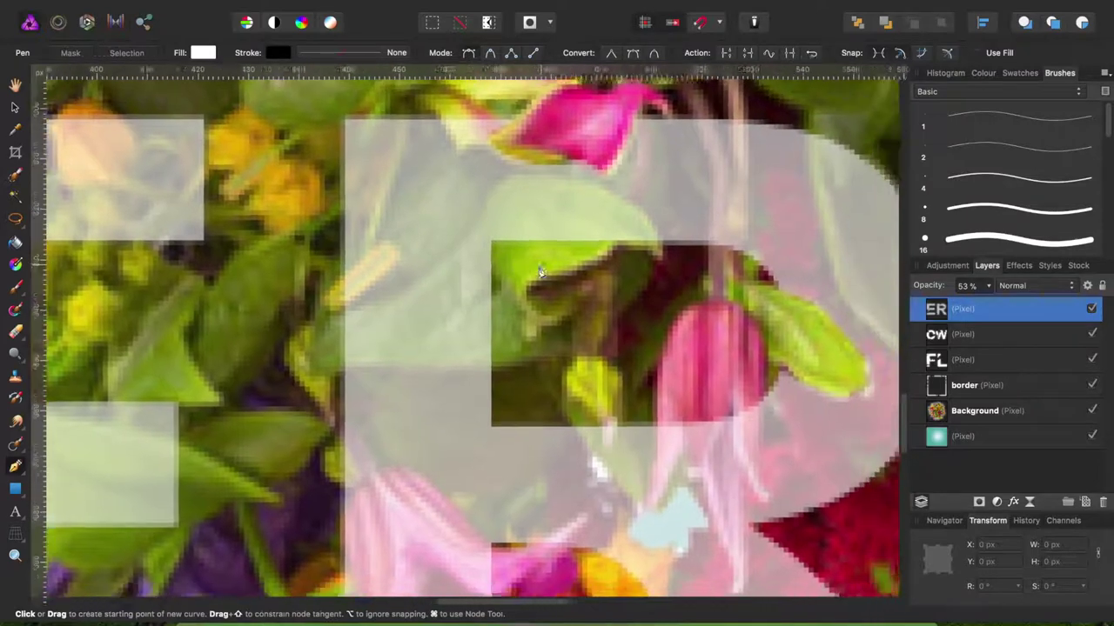
scroll(531, 273, "up", 2)
scroll(540, 272, "down", 2)
scroll(591, 271, "right", 2)
left_click(638, 237)
Step: Finish the pink bud outline over the R and convert it to a selection
left_click(636, 341)
left_click(647, 381)
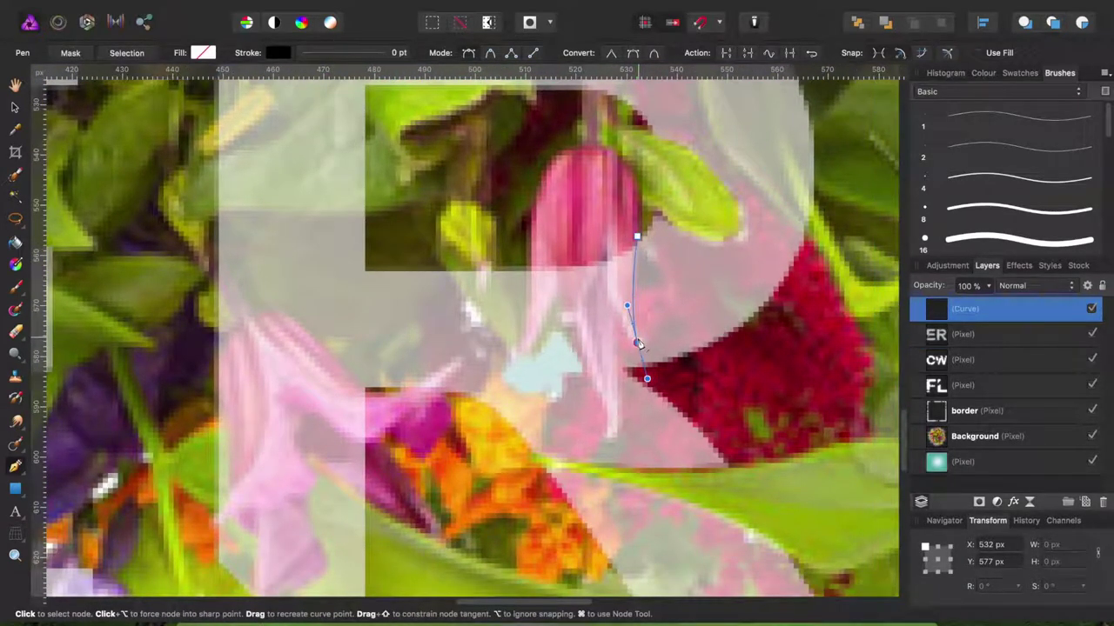
key("BackSpace")
left_click_drag(590, 463, 612, 438)
left_click_drag(571, 342, 553, 331)
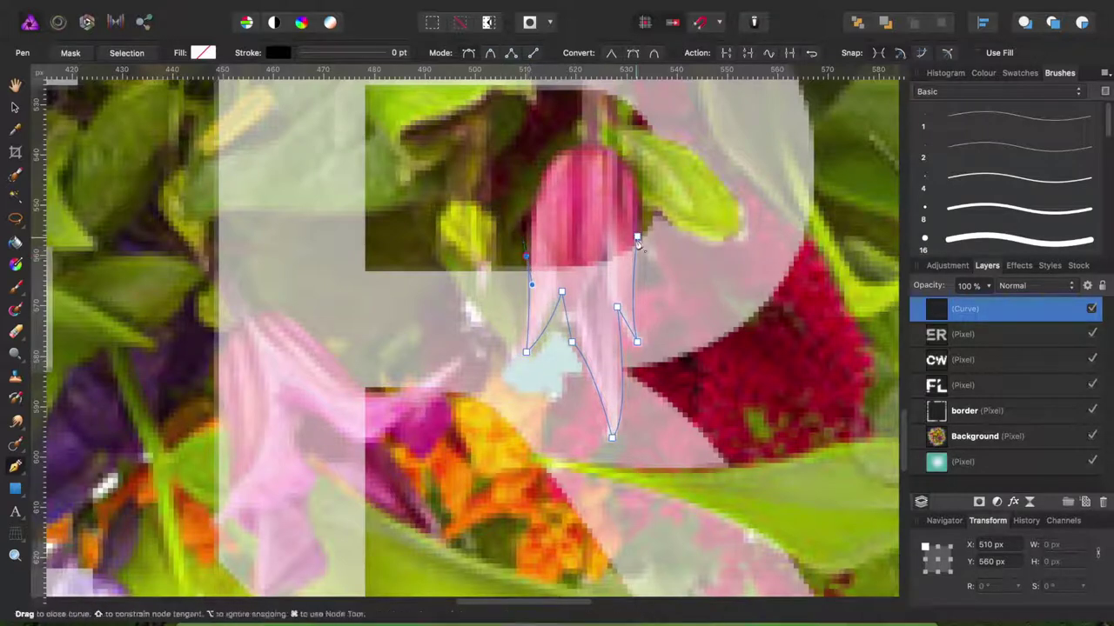
left_click_drag(659, 269, 663, 292)
left_click(126, 52)
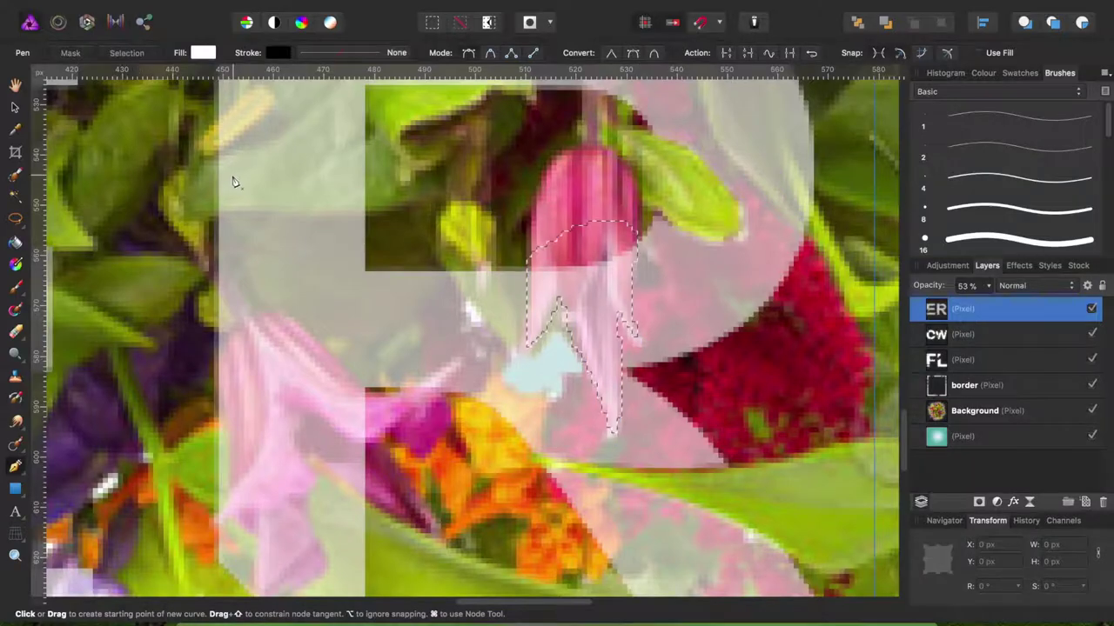
Step: Trace the leaf across the bottom of the E and turn it into a selection
scroll(452, 291, "down", 5)
scroll(453, 291, "right", 2)
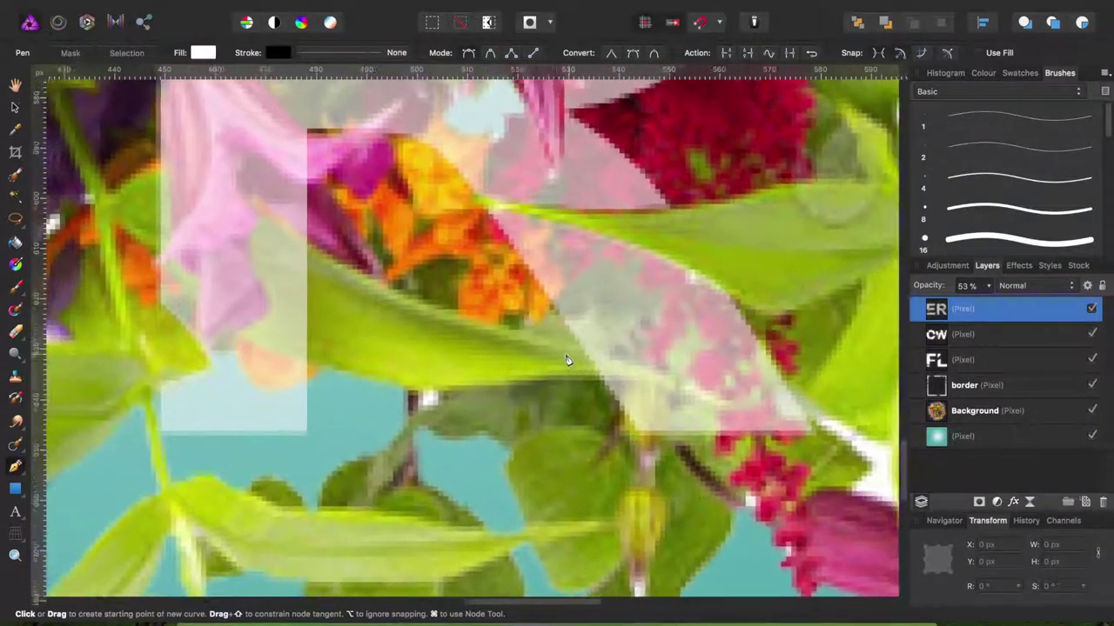
scroll(566, 360, "up", 3)
scroll(566, 361, "up", 3)
scroll(566, 360, "up", 3)
scroll(565, 360, "up", 3)
scroll(566, 360, "up", 2)
scroll(566, 360, "down", 3)
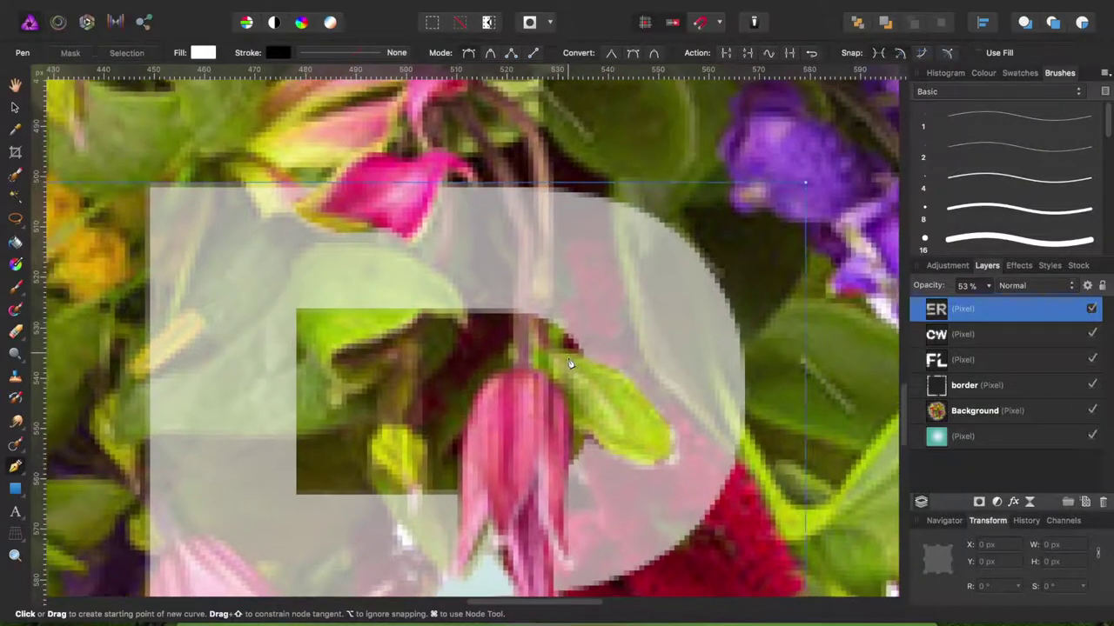
scroll(570, 374, "down", 3)
scroll(579, 400, "down", 2)
scroll(585, 418, "down", 1)
scroll(586, 418, "down", 1)
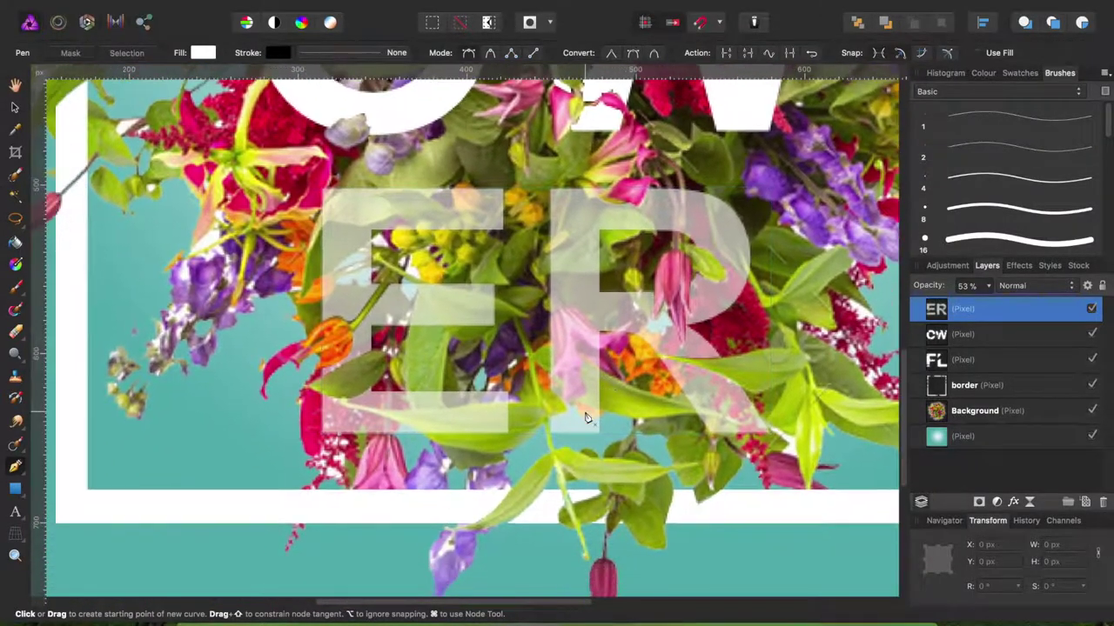
scroll(366, 400, "up", 3)
scroll(148, 380, "up", 2)
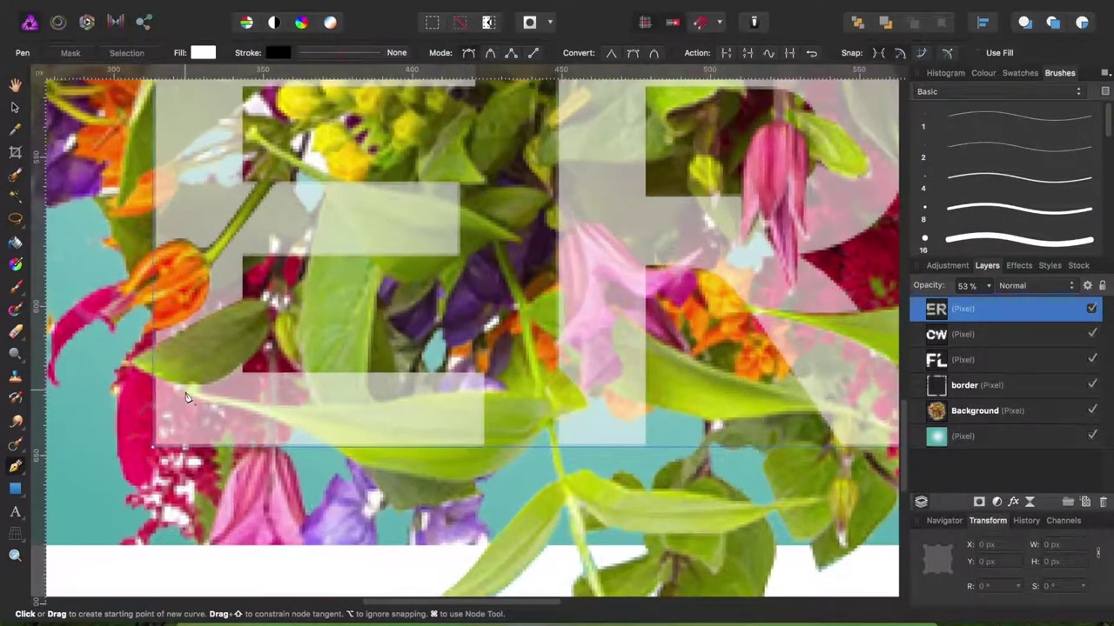
left_click(186, 392)
left_click_drag(338, 447, 378, 474)
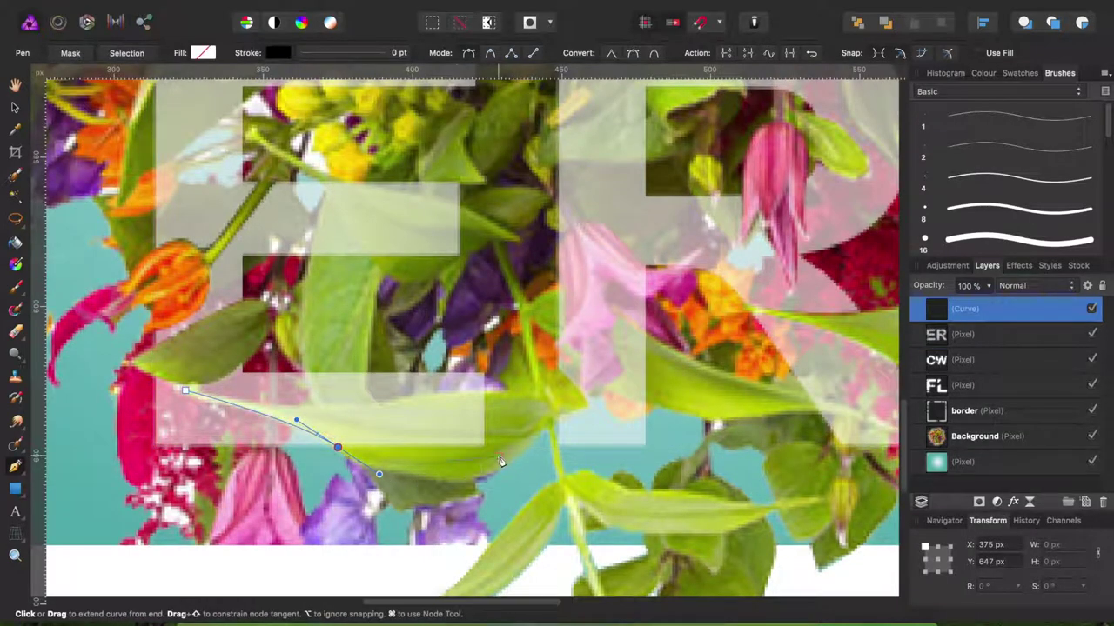
left_click_drag(367, 413, 320, 415)
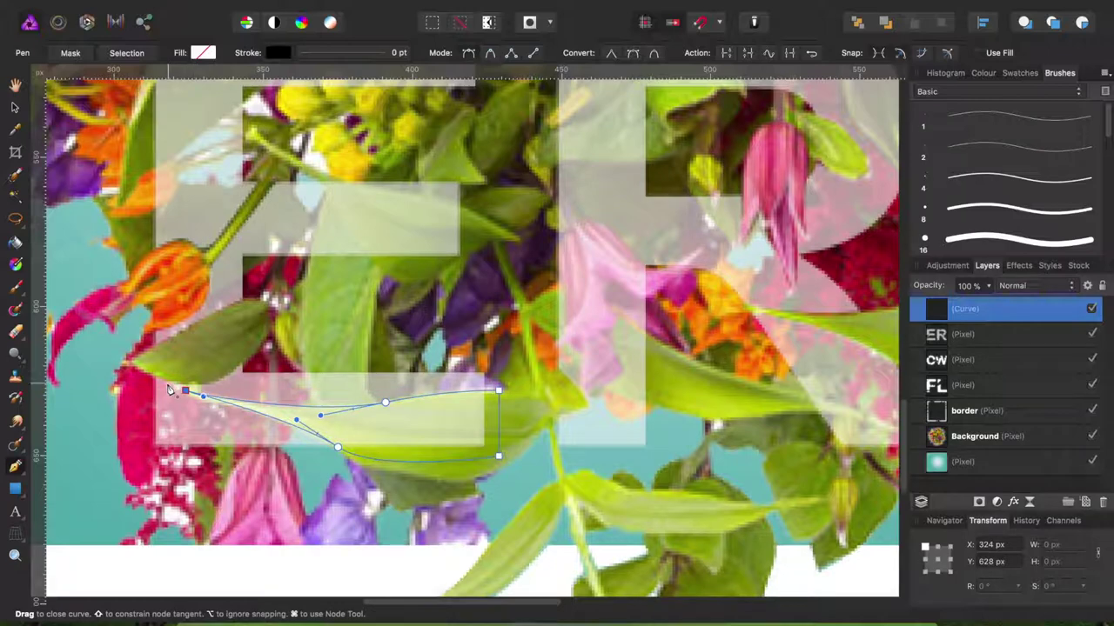
left_click(170, 389)
left_click(153, 56)
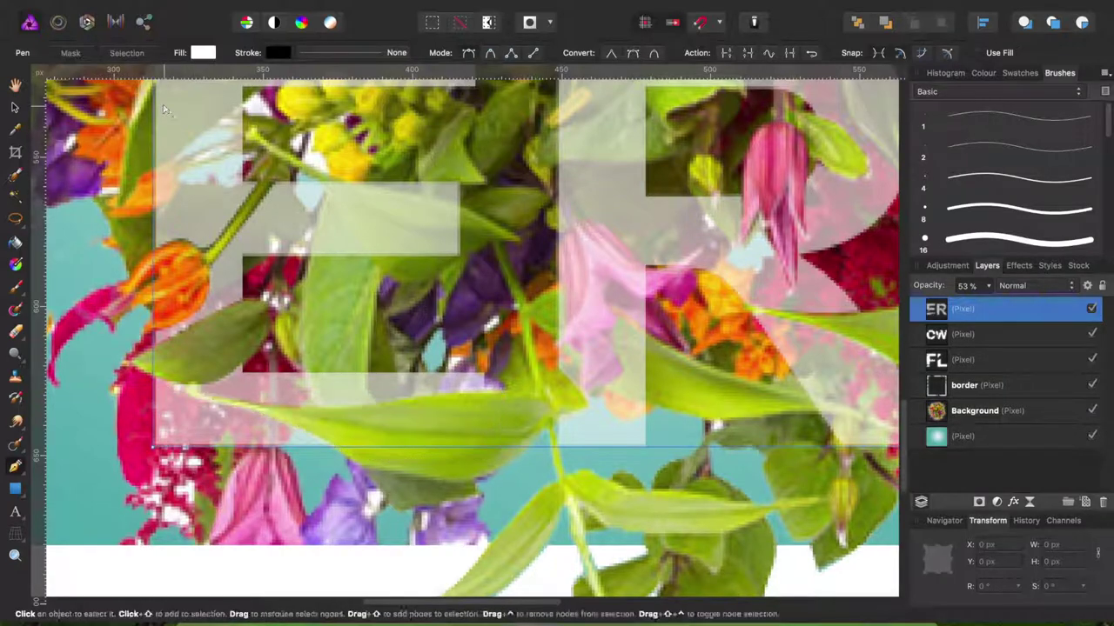
Step: Restore the ER layer to 100% opacity and switch to the Move tool
scroll(627, 236, "up", 2)
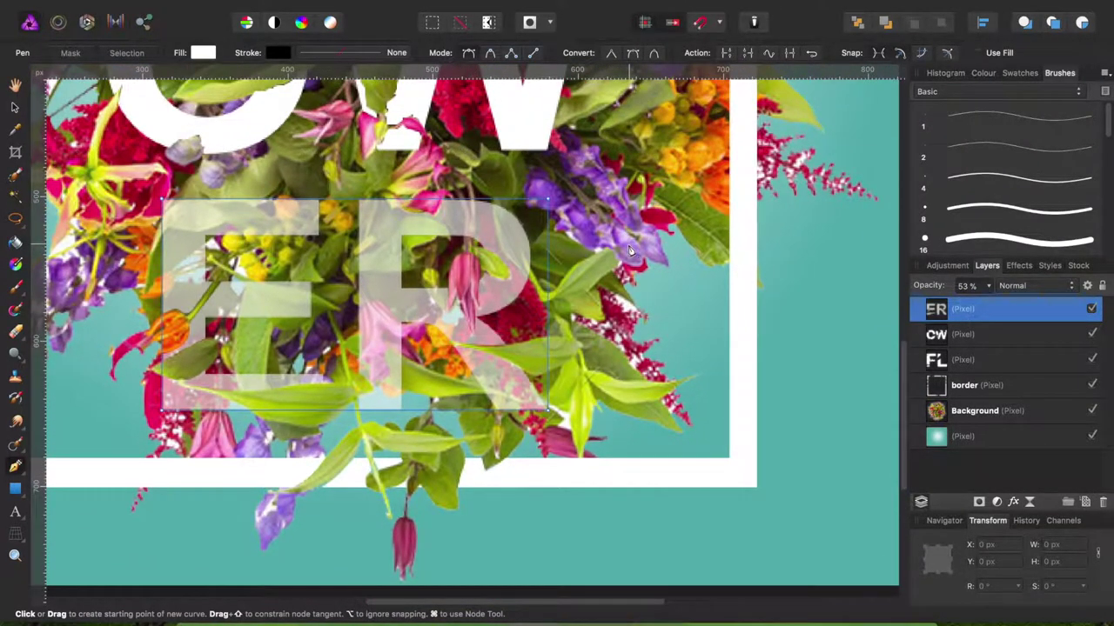
scroll(556, 244, "up", 2)
scroll(402, 222, "up", 2)
scroll(261, 209, "up", 2)
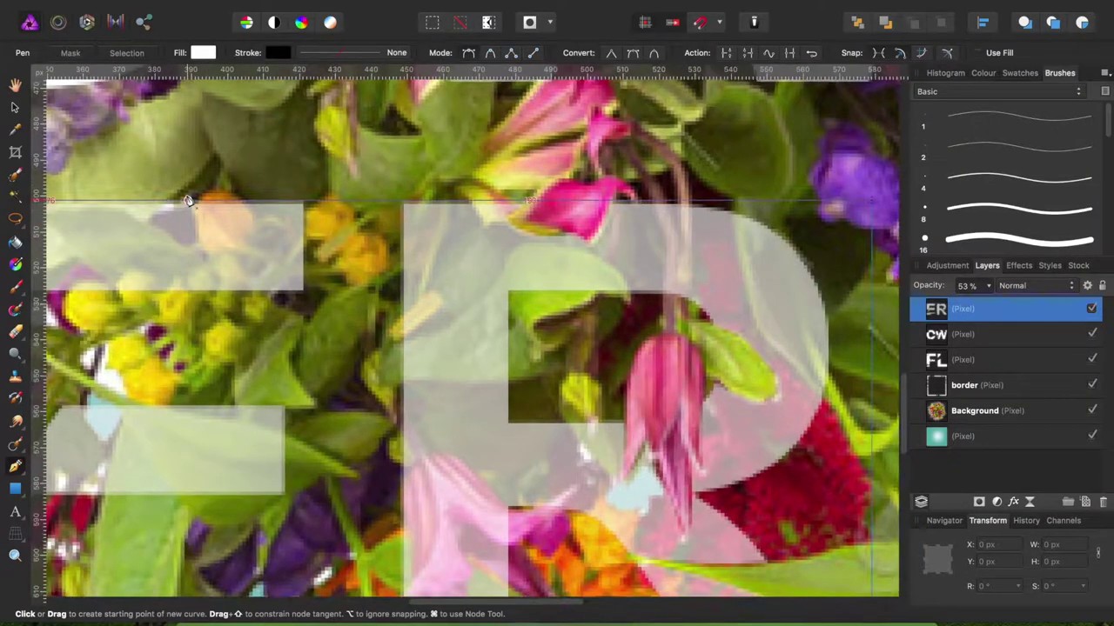
scroll(281, 220, "left", 5)
scroll(331, 239, "left", 5)
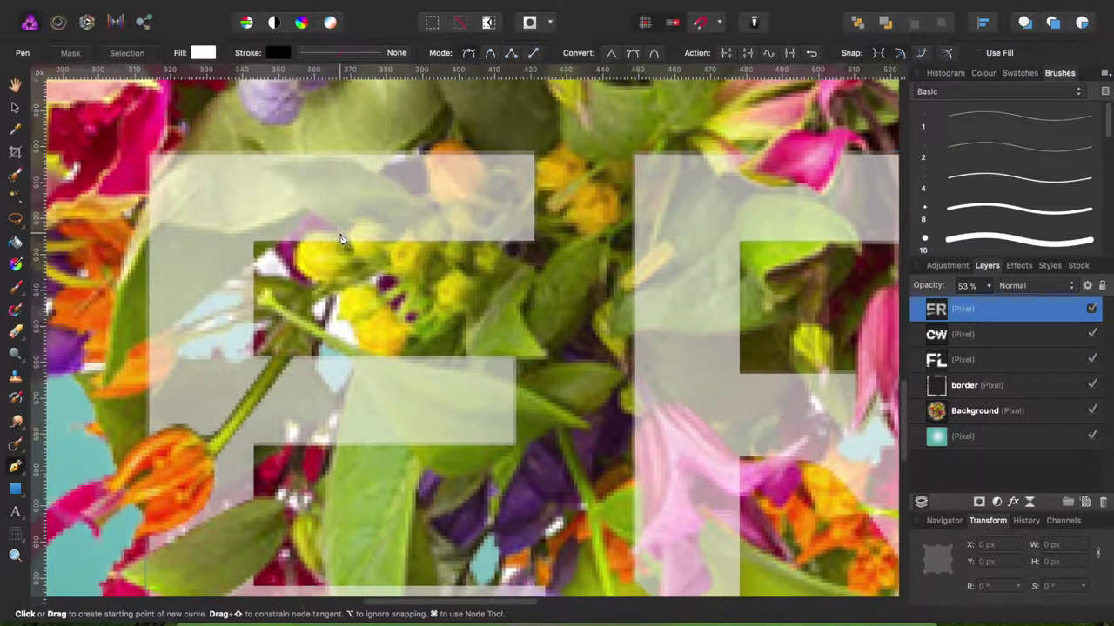
scroll(388, 264, "down", 5)
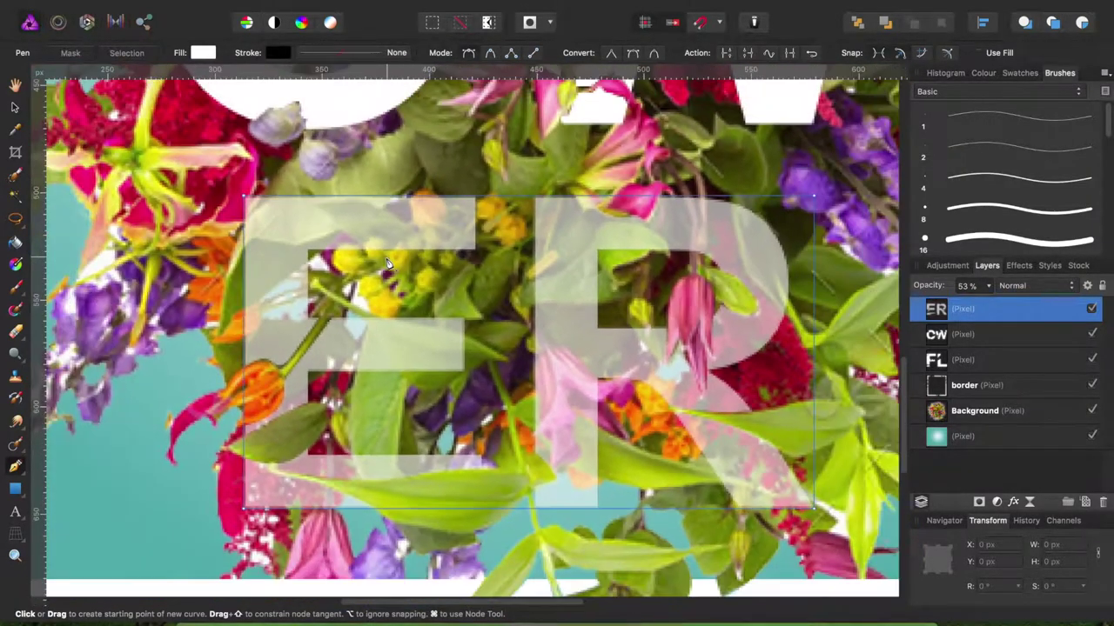
scroll(435, 261, "up", 2)
left_click(988, 285)
left_click_drag(989, 301, 1044, 304)
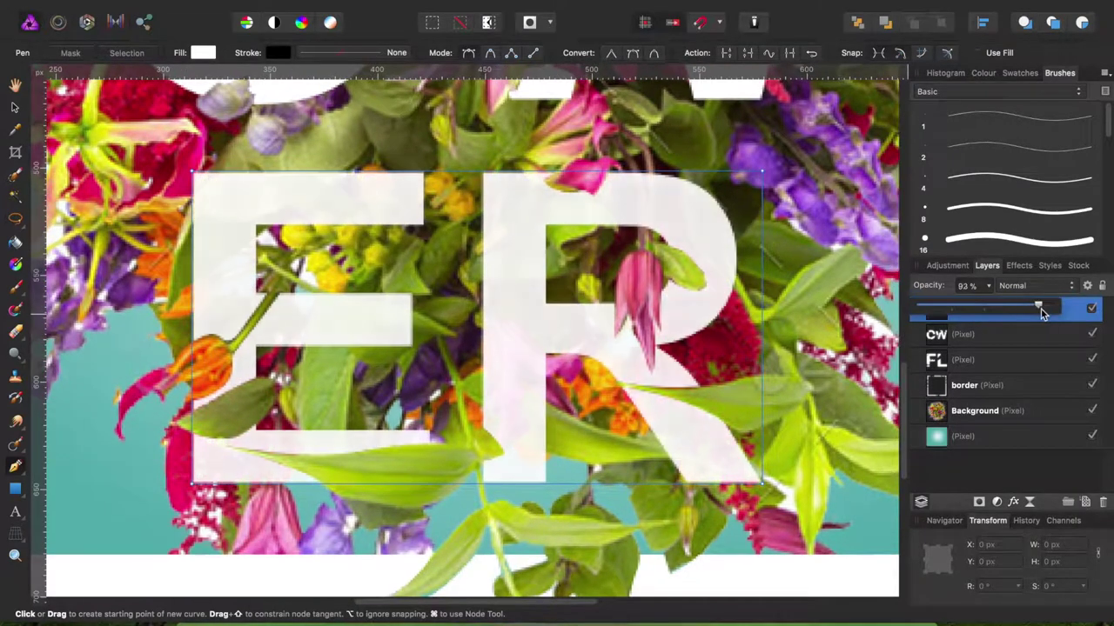
scroll(470, 322, "down", 3)
scroll(469, 322, "down", 2)
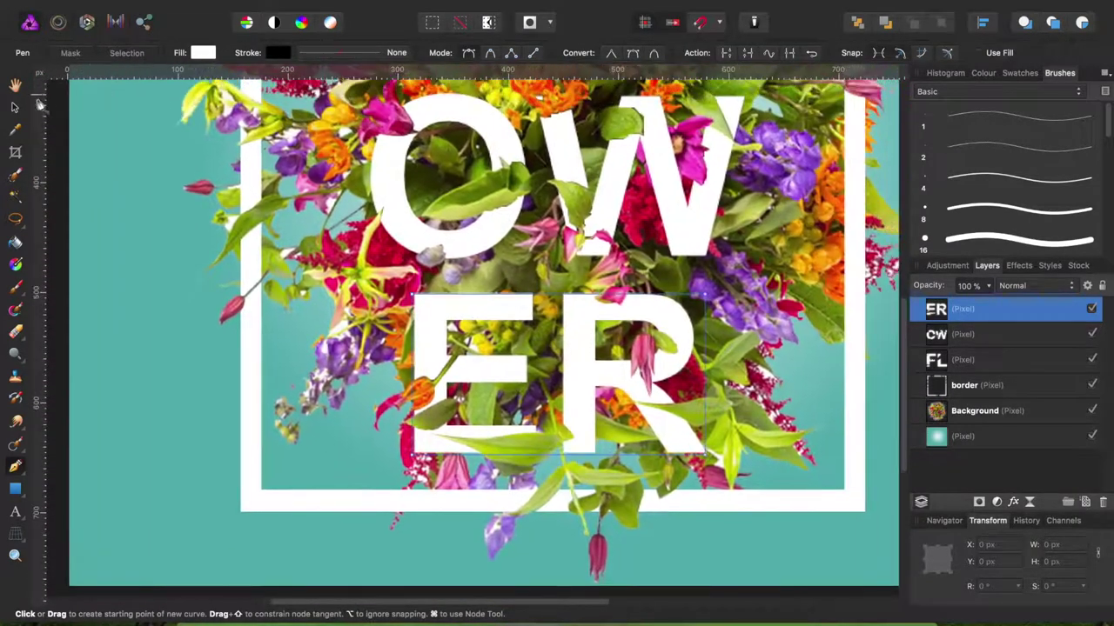
left_click(15, 107)
scroll(756, 295, "down", 2)
scroll(756, 295, "down", 2)
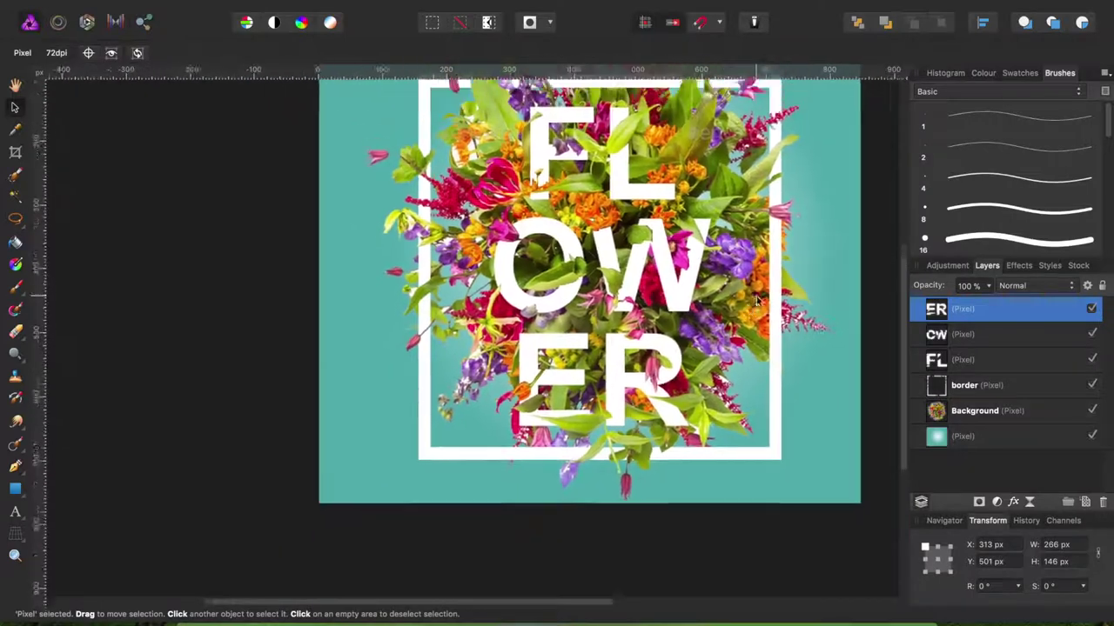
Step: Add a new empty pixel layer above the border layer
scroll(756, 295, "up", 5)
left_click(980, 360)
left_click(981, 366)
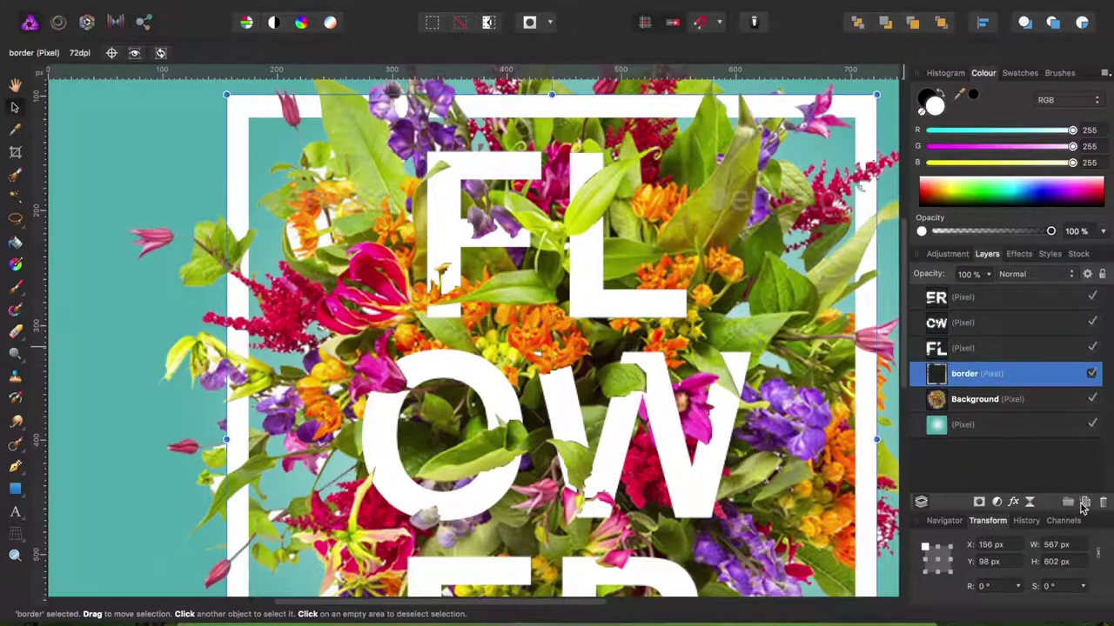
left_click(1085, 502)
left_click_drag(967, 374, 971, 385)
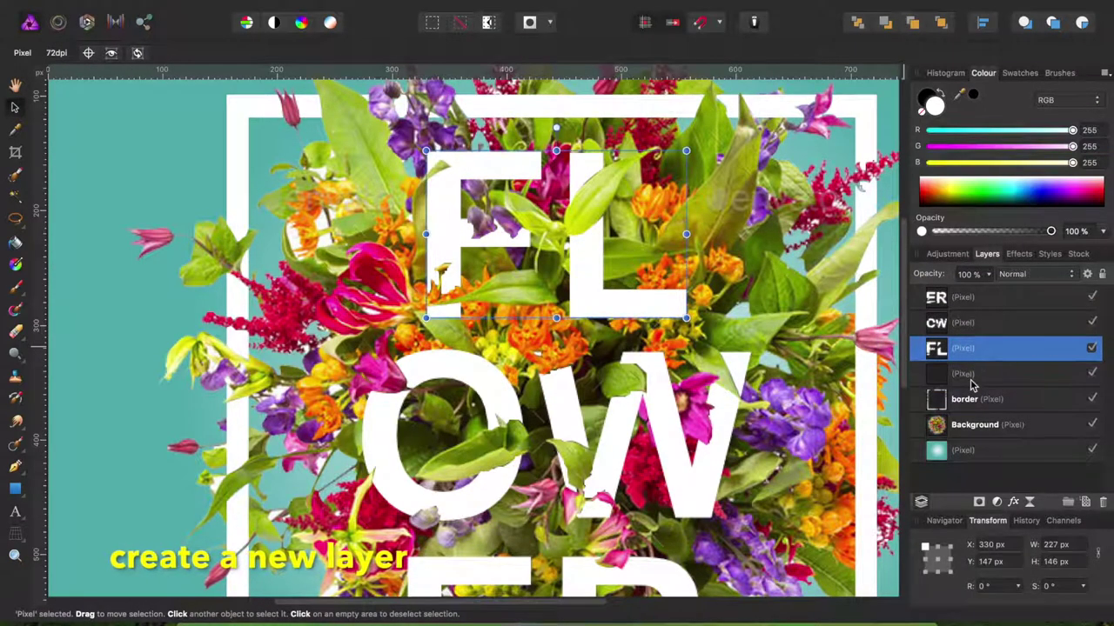
Step: Choose the Paint Brush with the soft 128 Basic brush preset and show the colour settings
left_click(17, 294)
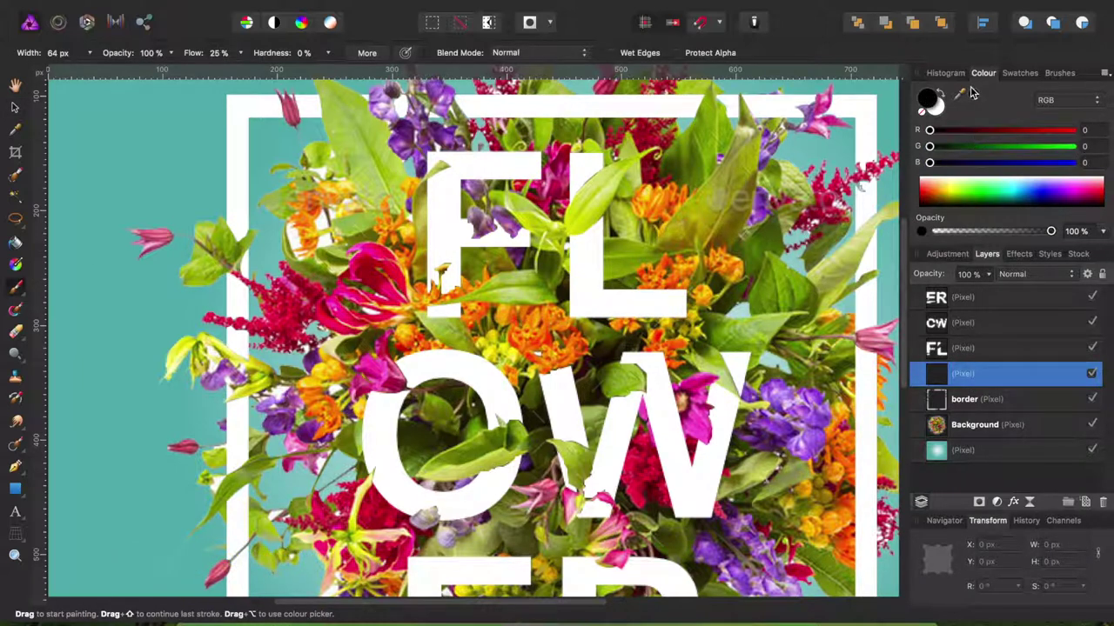
left_click(1050, 76)
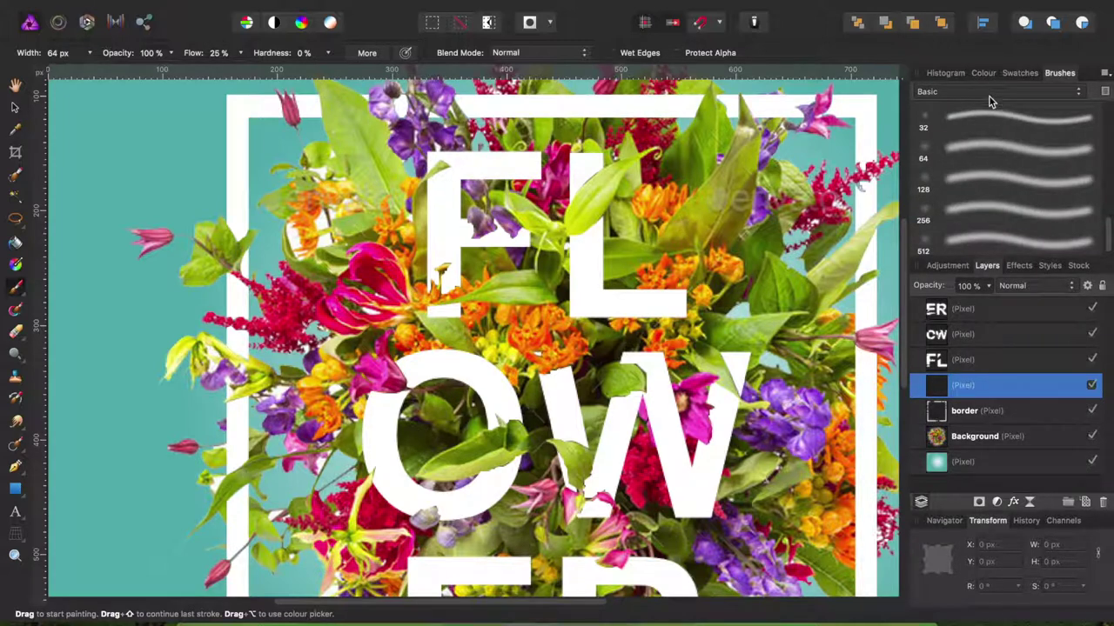
left_click(957, 187)
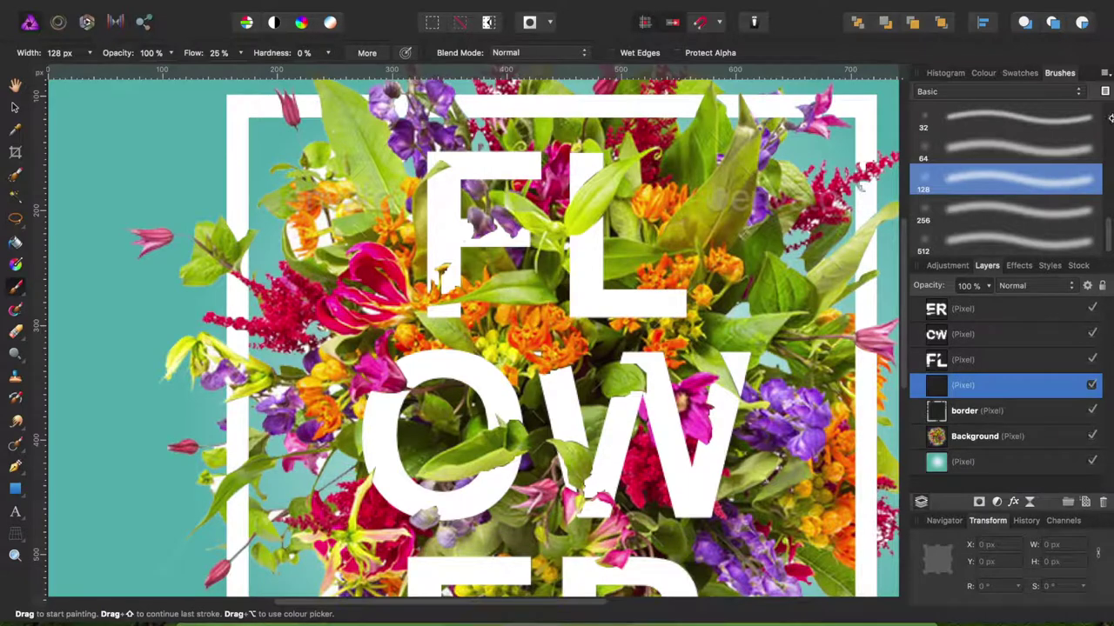
left_click(987, 73)
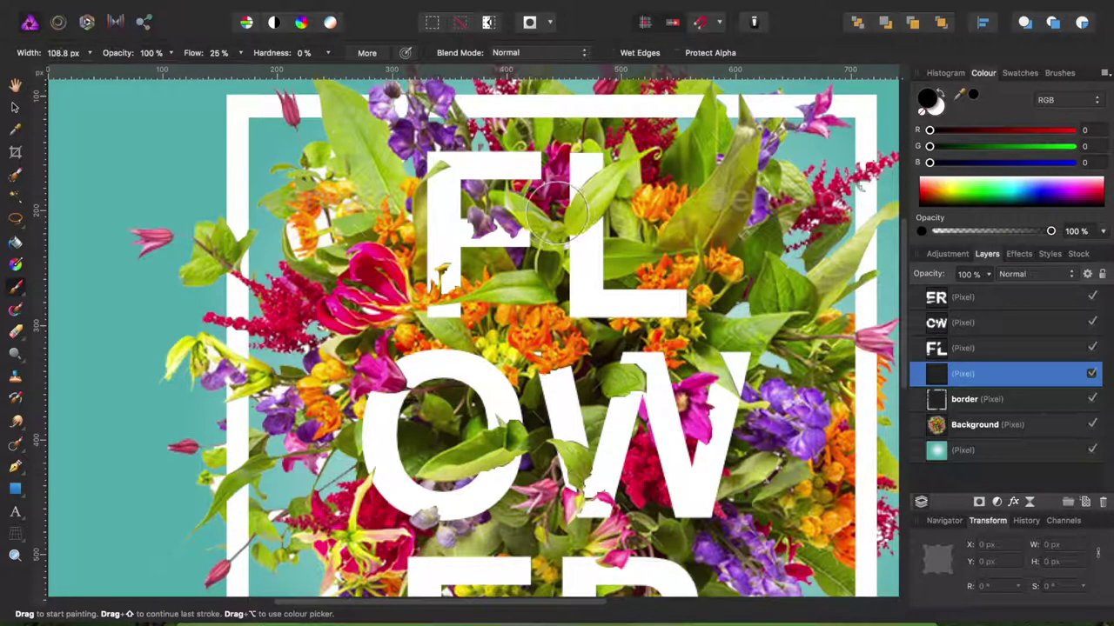
Step: Zoom in and shrink the brush to about 48 px with 12% hardness
key("bracketleft")
scroll(541, 196, "up", 2)
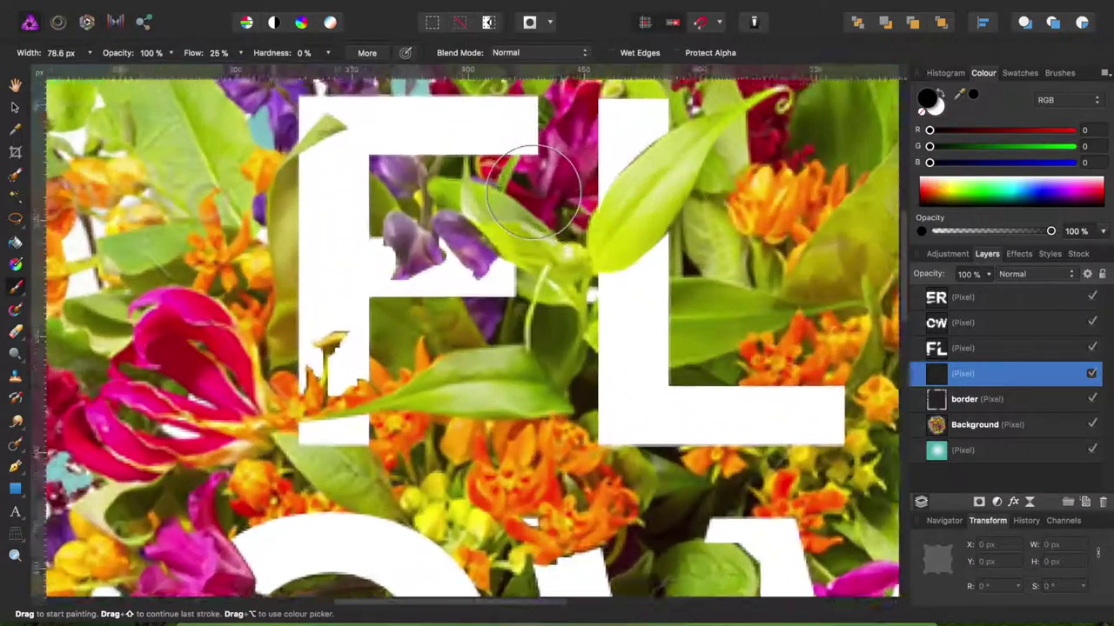
scroll(539, 194, "up", 1)
scroll(536, 191, "up", 1)
scroll(535, 190, "up", 1)
scroll(533, 190, "up", 2)
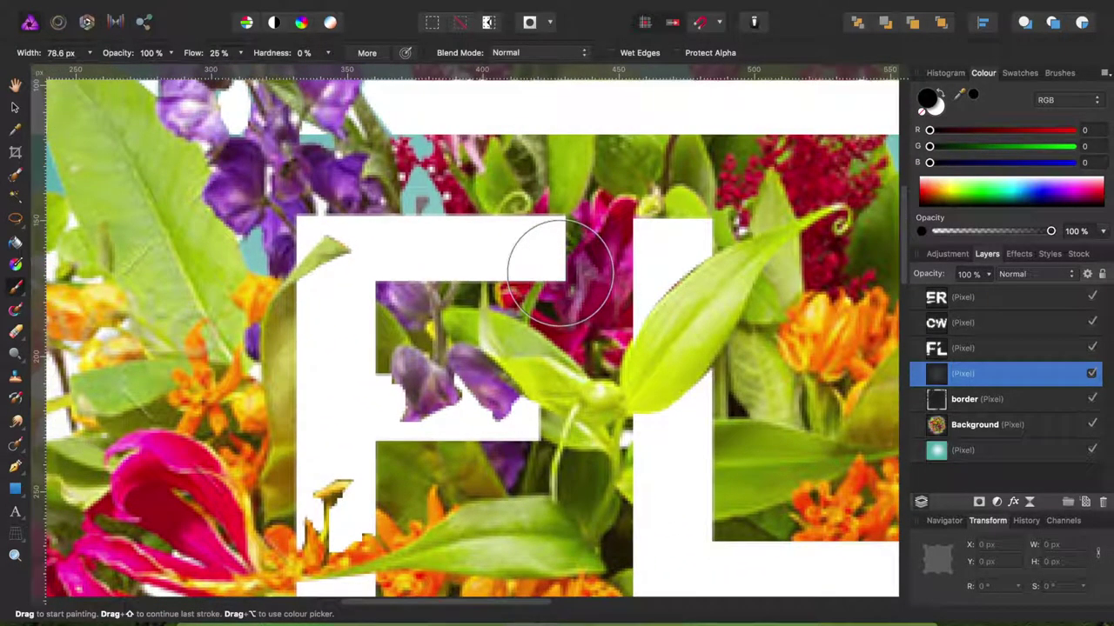
key("bracketleft")
key("bracketleft")
key("bracketleft")
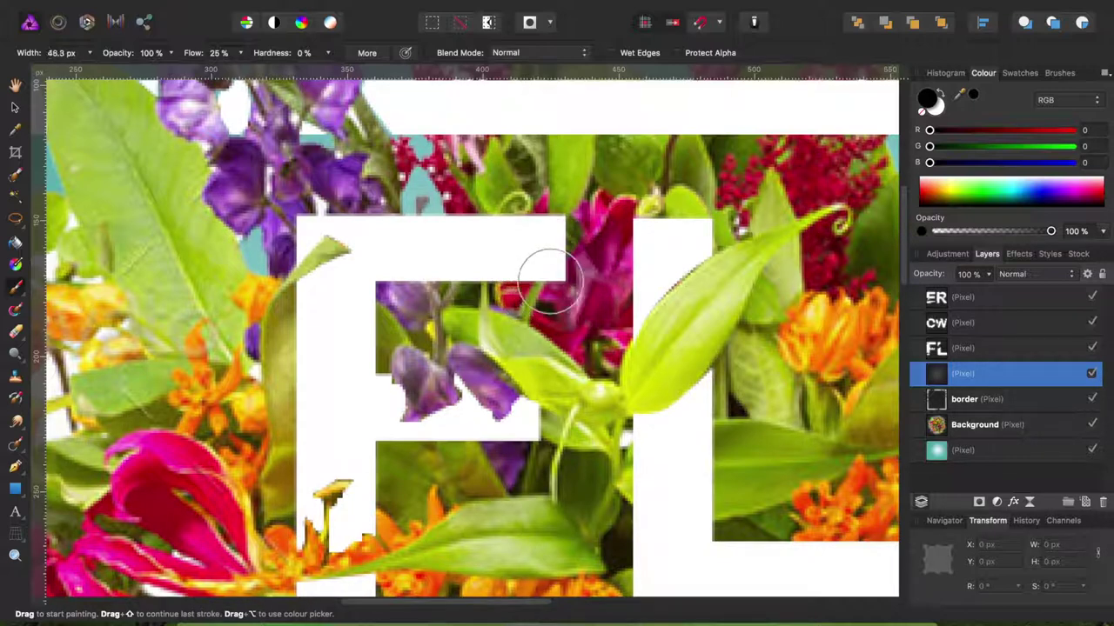
left_click(330, 54)
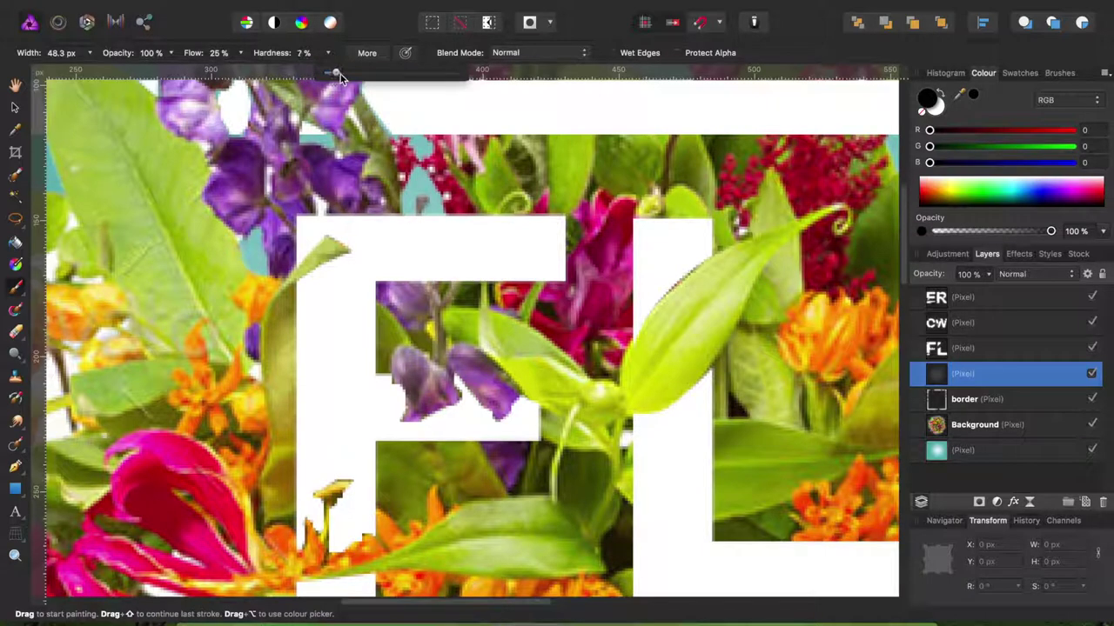
left_click_drag(344, 77, 345, 76)
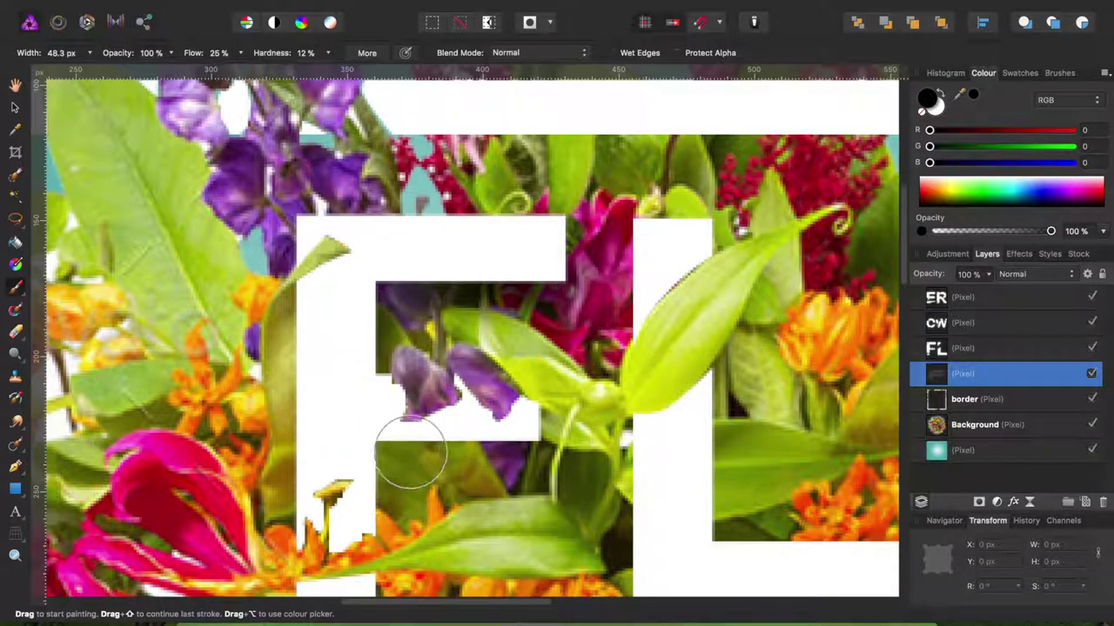
Step: Paint a soft black shadow under the L's bottom edge with a 35 px brush
scroll(510, 447, "down", 3)
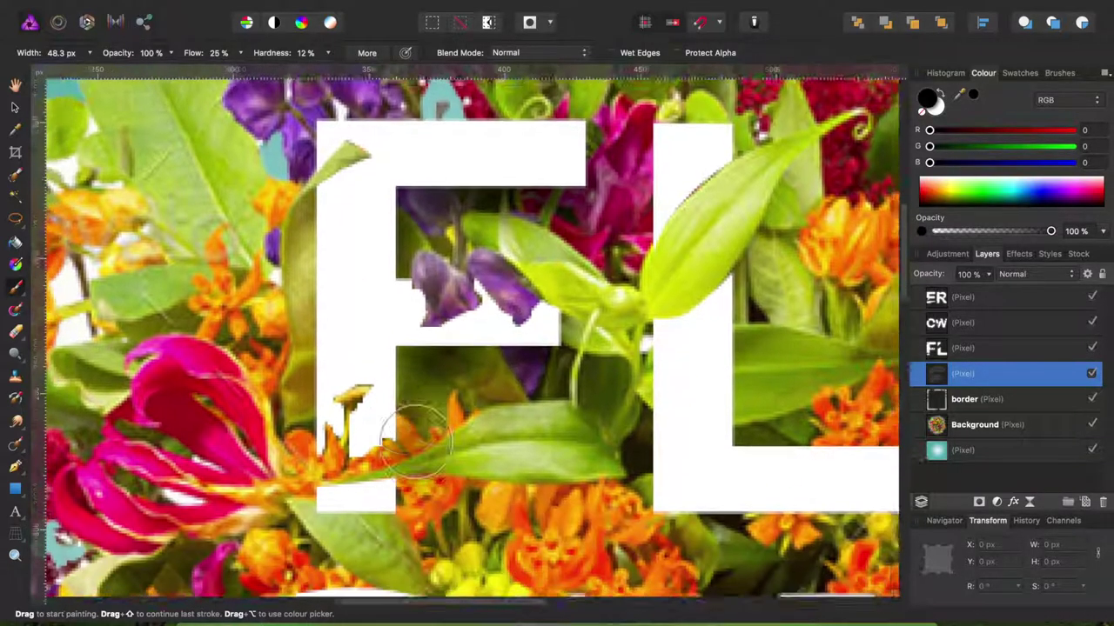
scroll(418, 383, "down", 1)
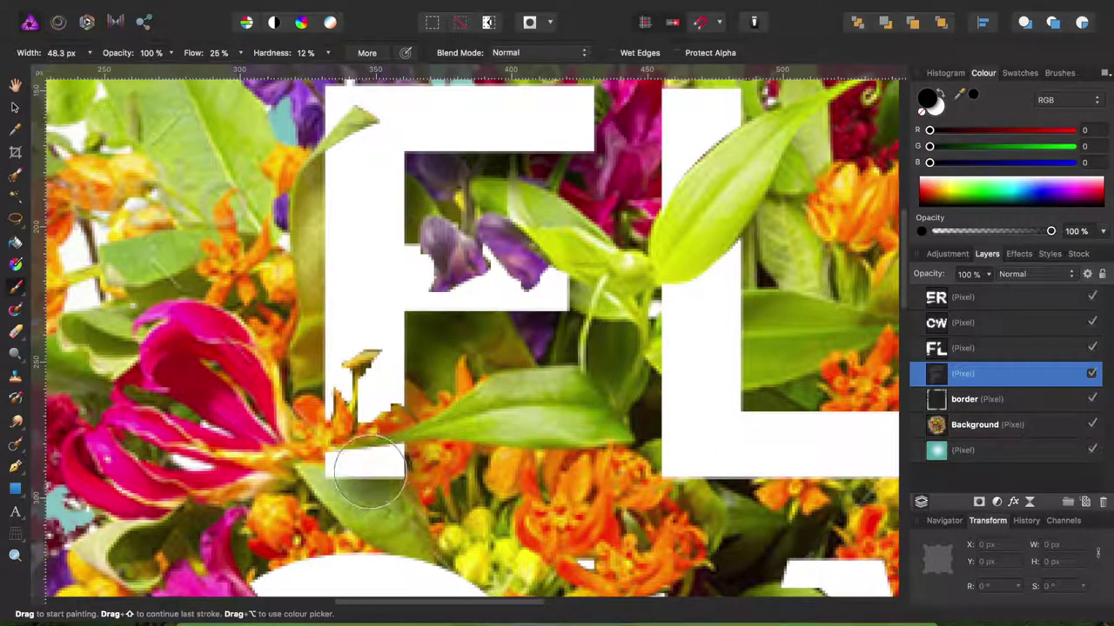
scroll(763, 423, "right", 3)
scroll(596, 315, "right", 4)
scroll(597, 315, "up", 2)
scroll(596, 315, "up", 1)
key("bracketleft")
key("bracketleft")
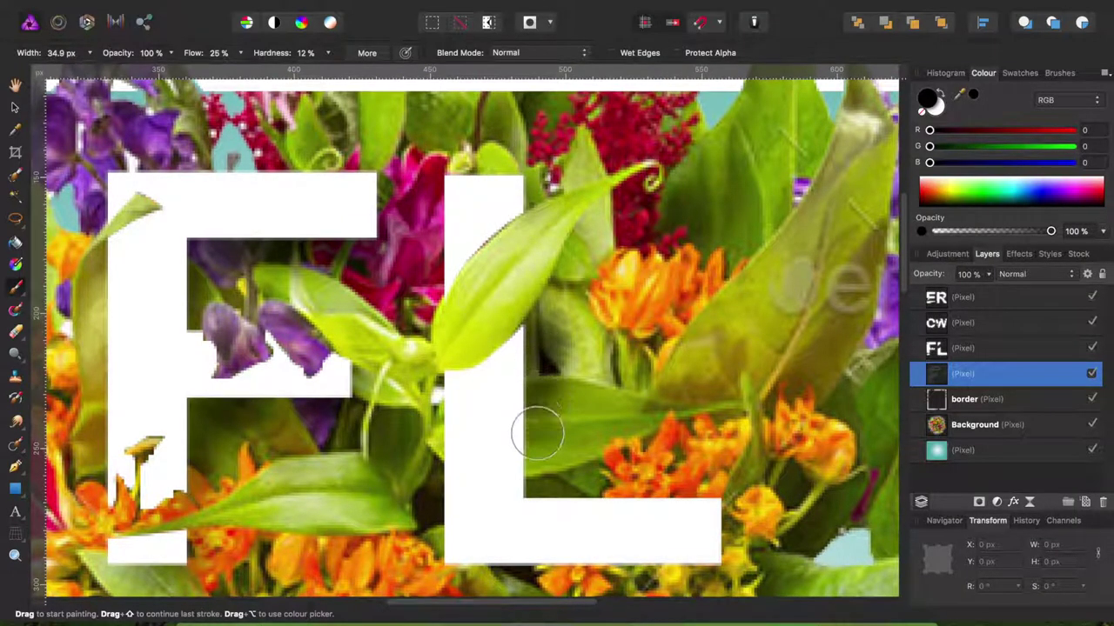
scroll(635, 518, "down", 3)
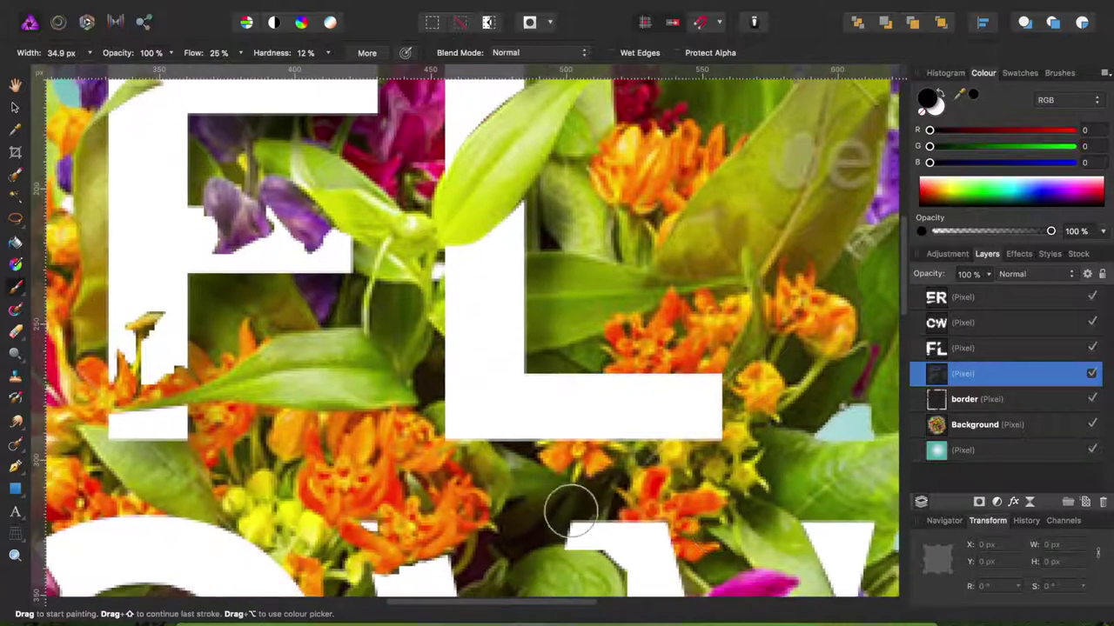
left_click_drag(485, 446, 712, 419)
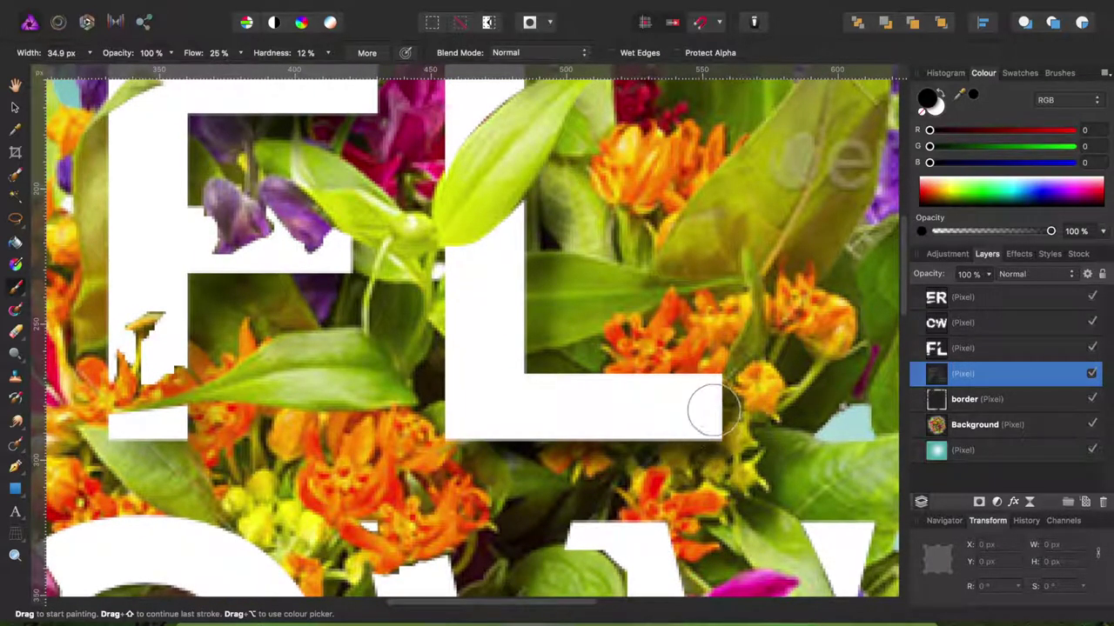
scroll(696, 423, "down", 3)
scroll(716, 423, "down", 2)
scroll(716, 423, "down", 2)
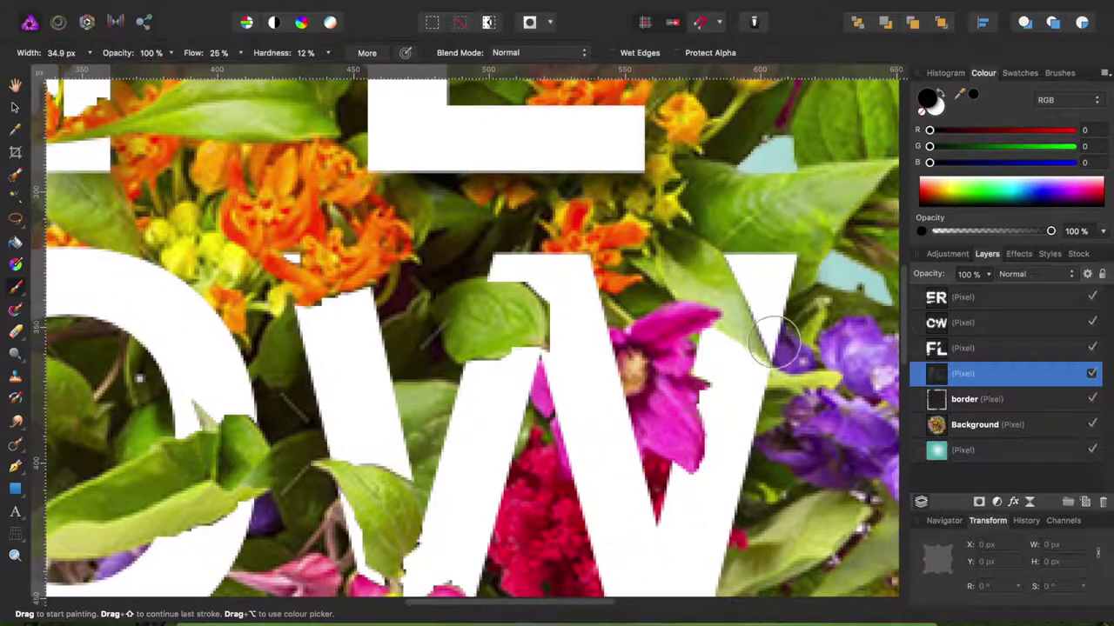
Step: Paint a soft black shadow along the O's lower-right edge and widen the brush slightly
scroll(755, 431, "down", 3)
scroll(748, 382, "down", 1)
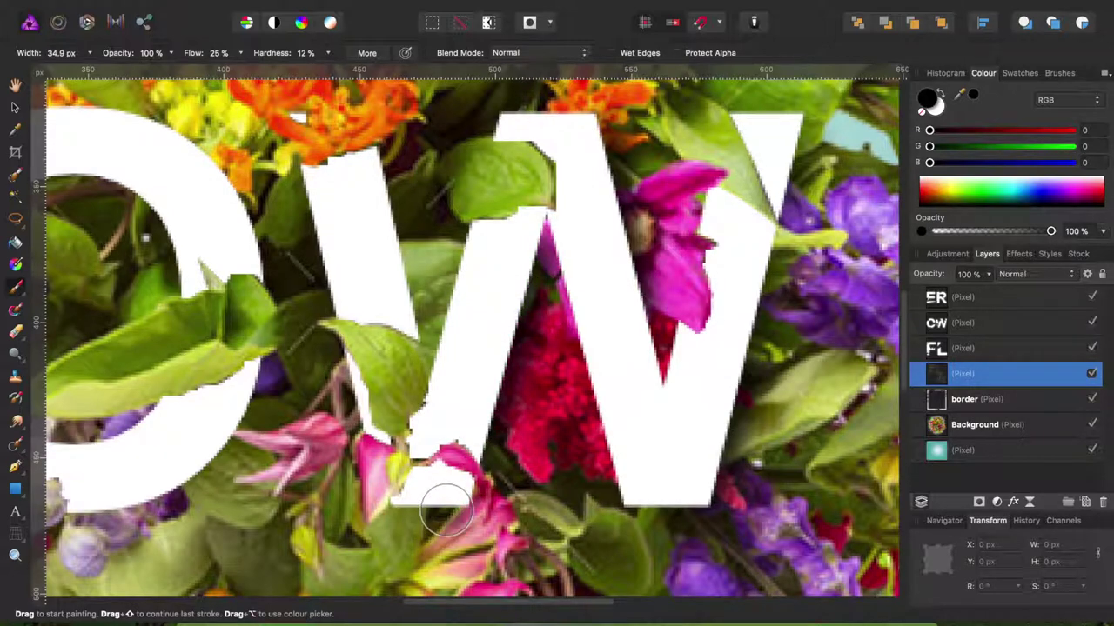
scroll(368, 180, "up", 3)
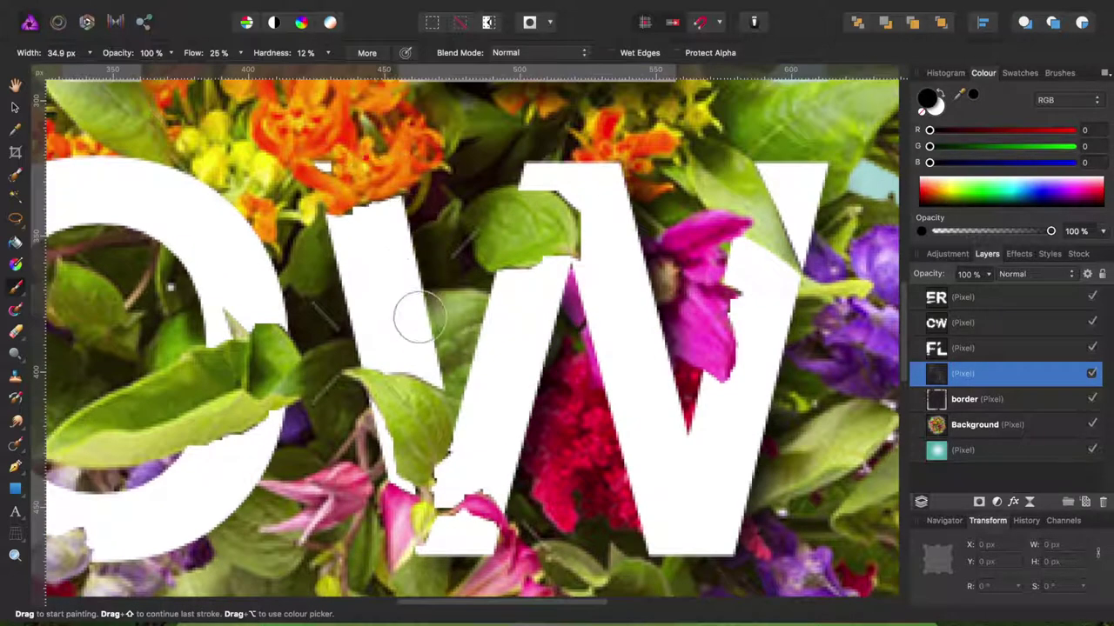
scroll(392, 331, "left", 10)
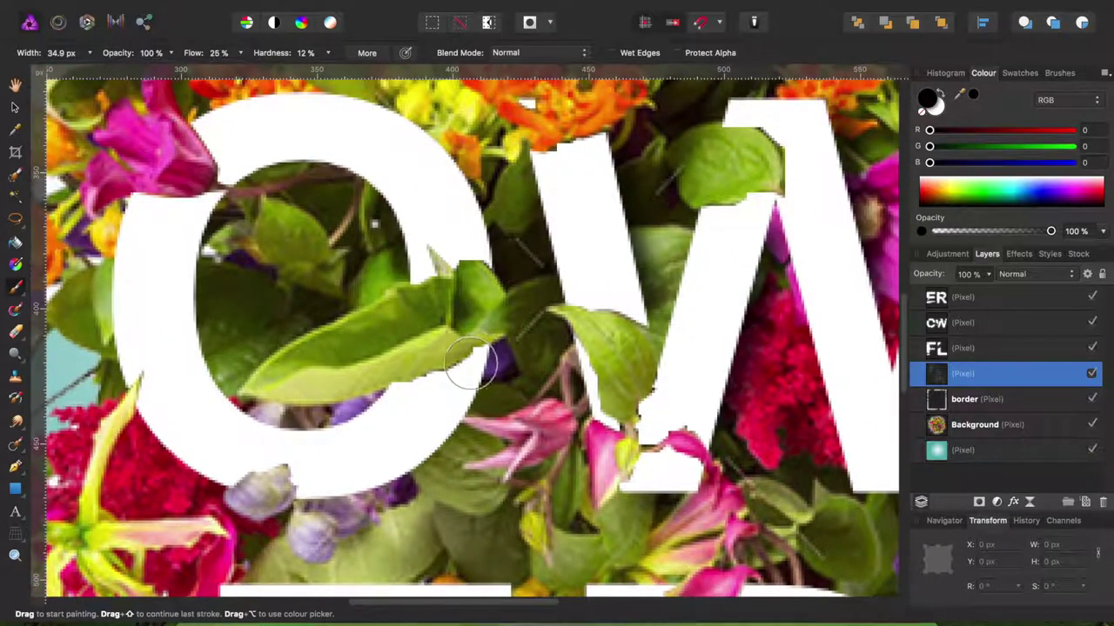
mouse_move(478, 358)
left_mouse_down()
mouse_move(343, 510)
mouse_move(318, 487)
mouse_move(399, 470)
mouse_move(476, 396)
left_mouse_up()
key("bracketright")
Step: Shade the O's inner left edge and the E's inner and bottom edges with soft black strokes
mouse_move(278, 167)
left_mouse_down()
mouse_move(200, 286)
mouse_move(216, 385)
left_mouse_up()
scroll(355, 293, "down", 1)
scroll(387, 274, "down", 10)
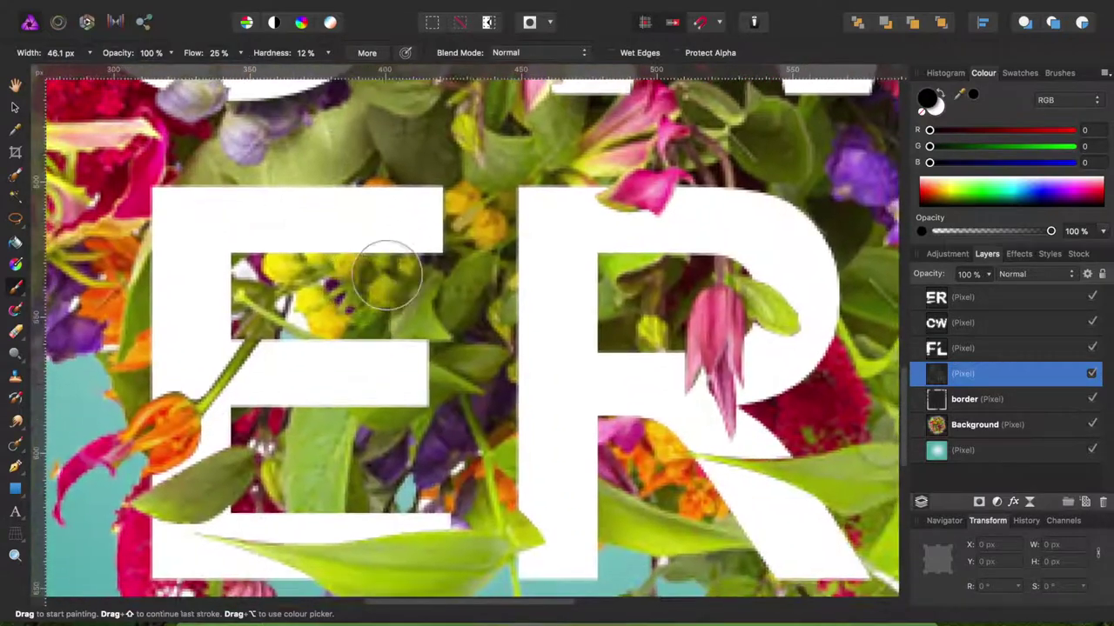
mouse_move(433, 219)
left_mouse_down()
mouse_move(417, 236)
mouse_move(241, 248)
mouse_move(378, 244)
mouse_move(234, 296)
mouse_move(223, 310)
mouse_move(467, 391)
mouse_move(261, 398)
mouse_move(418, 378)
mouse_move(256, 460)
left_mouse_up()
scroll(280, 427, "down", 5)
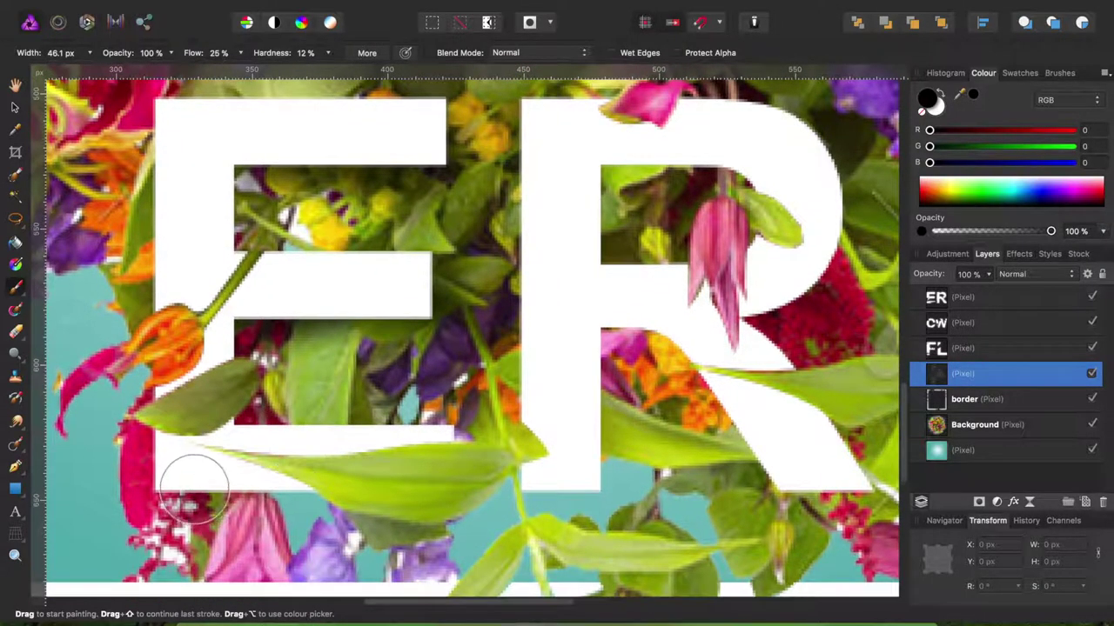
mouse_move(335, 476)
left_mouse_down()
mouse_move(442, 455)
mouse_move(479, 478)
mouse_move(457, 500)
mouse_move(293, 522)
left_mouse_up()
key("bracketleft")
key("bracketleft")
key("bracketleft")
key("bracketleft")
key("bracketleft")
key("bracketleft")
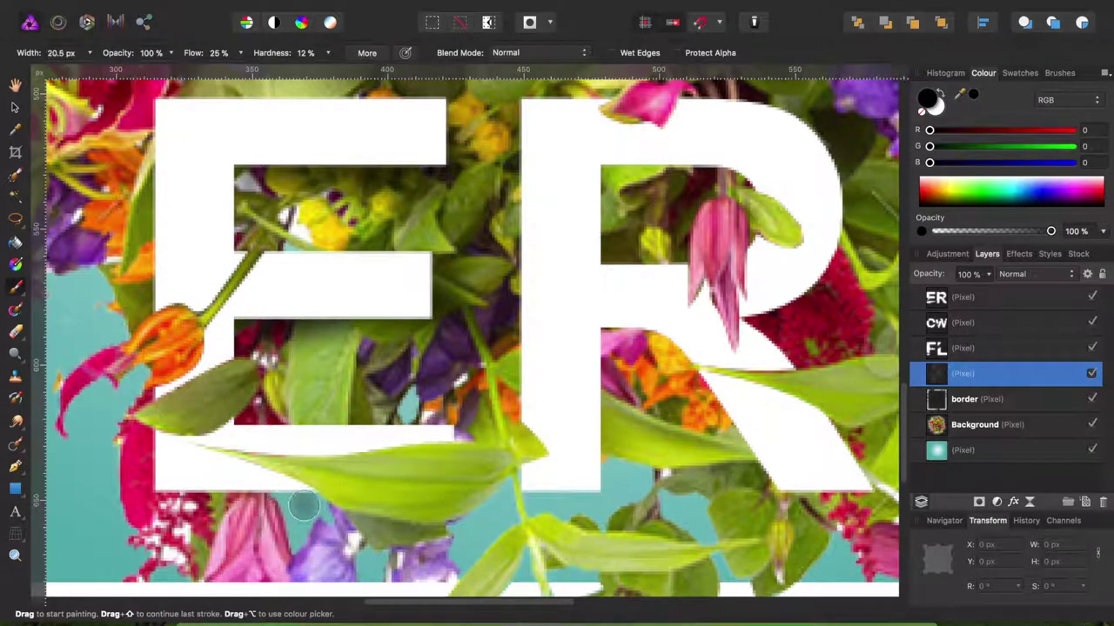
left_click_drag(309, 498, 186, 494)
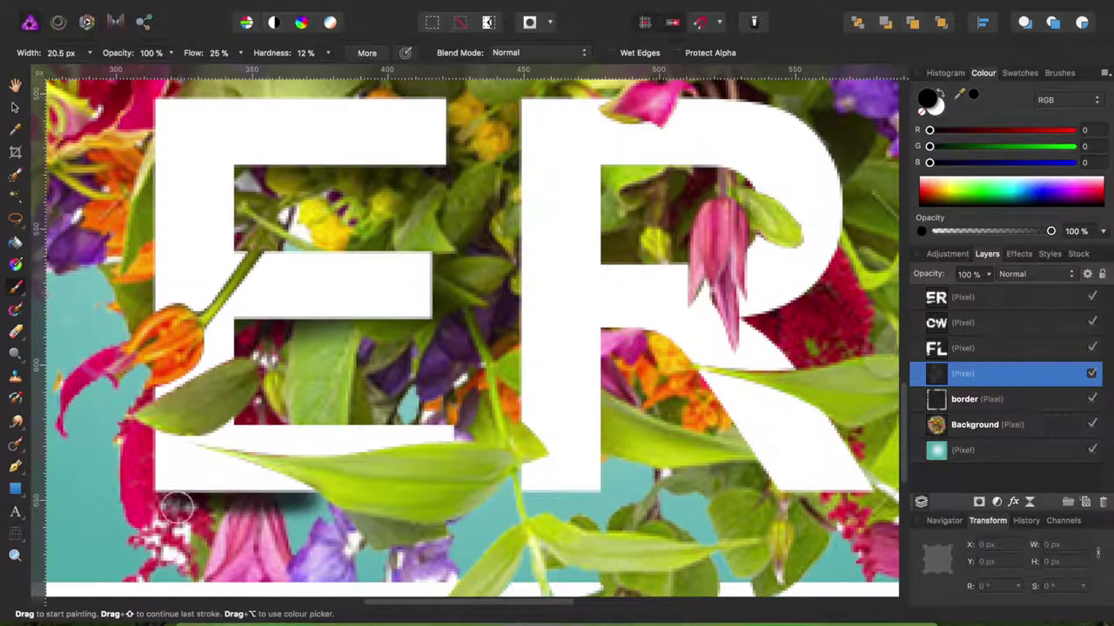
mouse_move(304, 484)
left_mouse_down()
mouse_move(174, 495)
mouse_move(207, 512)
left_mouse_up()
key("bracketright")
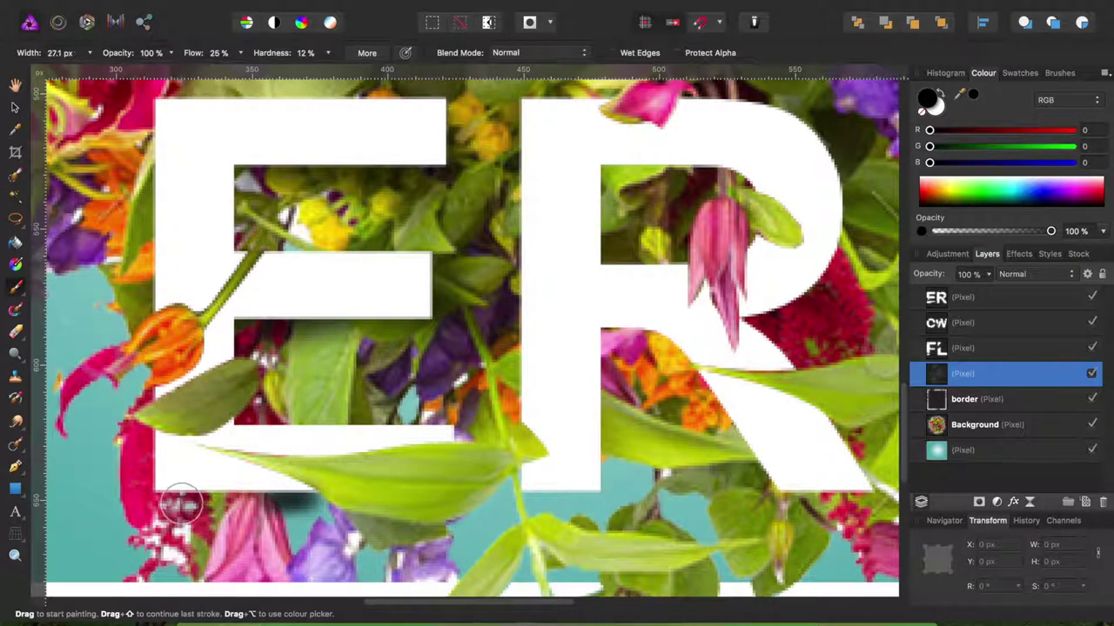
Step: Shade the R's inner edge, undoing a stray stroke under its stem, and zoom out
left_click_drag(539, 496, 579, 489)
key("ctrl+z")
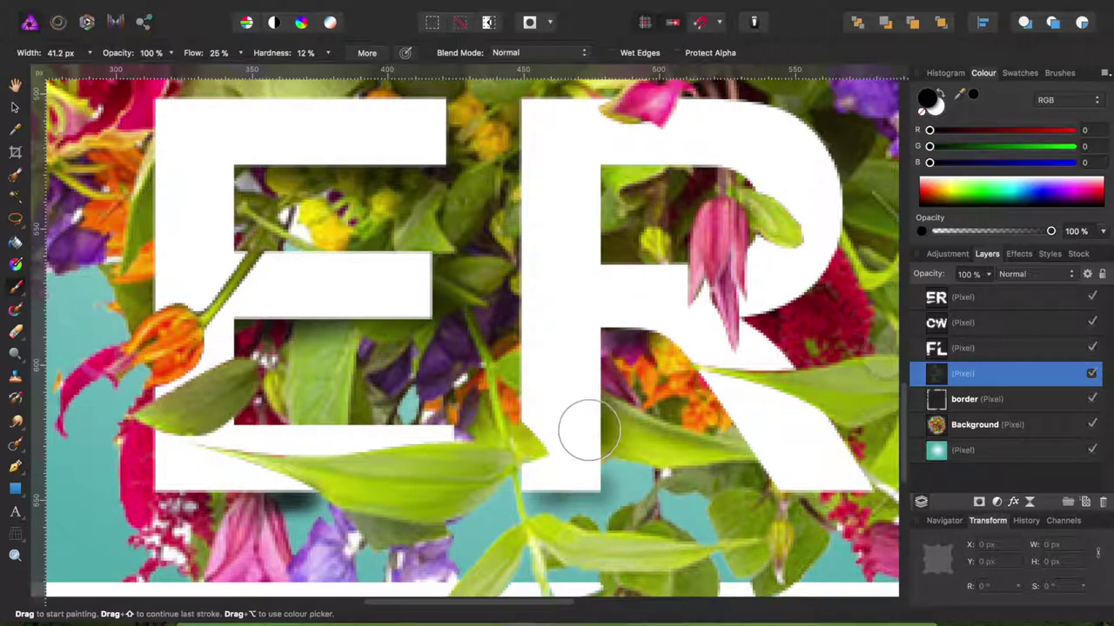
scroll(515, 201, "right", 5)
scroll(514, 202, "up", 1)
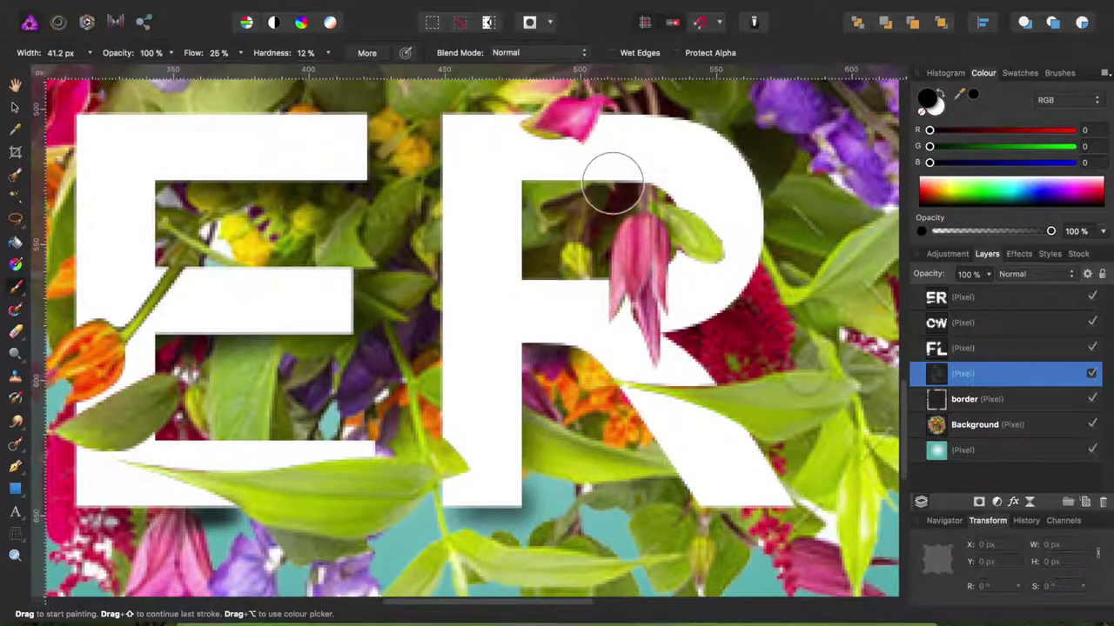
scroll(729, 207, "down", 2)
scroll(729, 207, "right", 1)
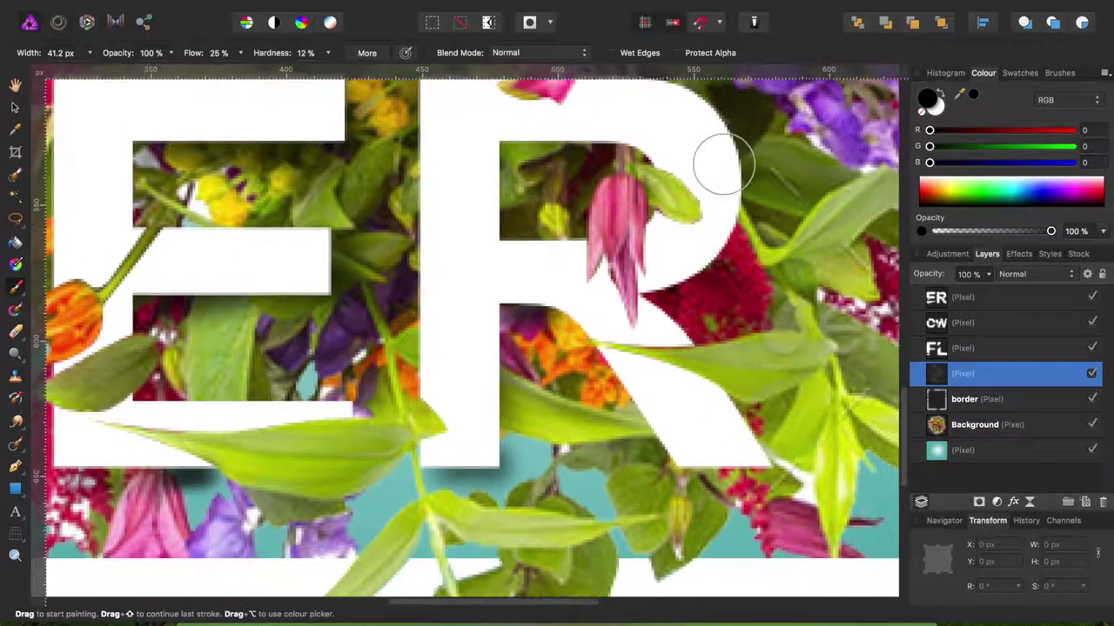
mouse_move(658, 275)
left_mouse_down()
mouse_move(733, 403)
mouse_move(744, 448)
mouse_move(733, 472)
left_mouse_up()
scroll(664, 391, "down", 2)
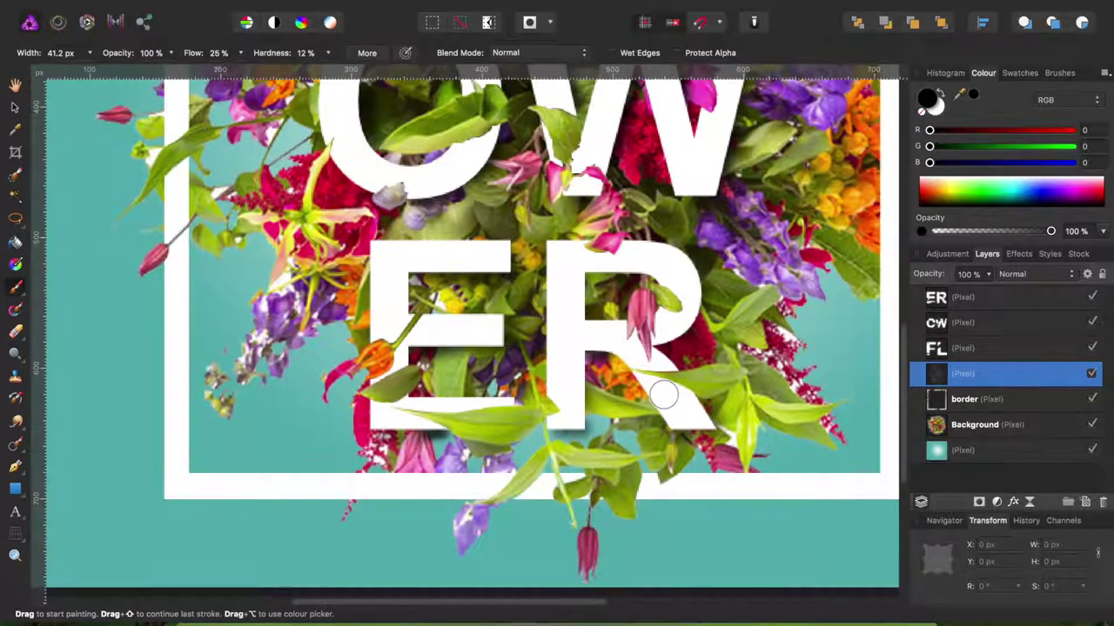
scroll(670, 387, "down", 2)
scroll(668, 388, "down", 2)
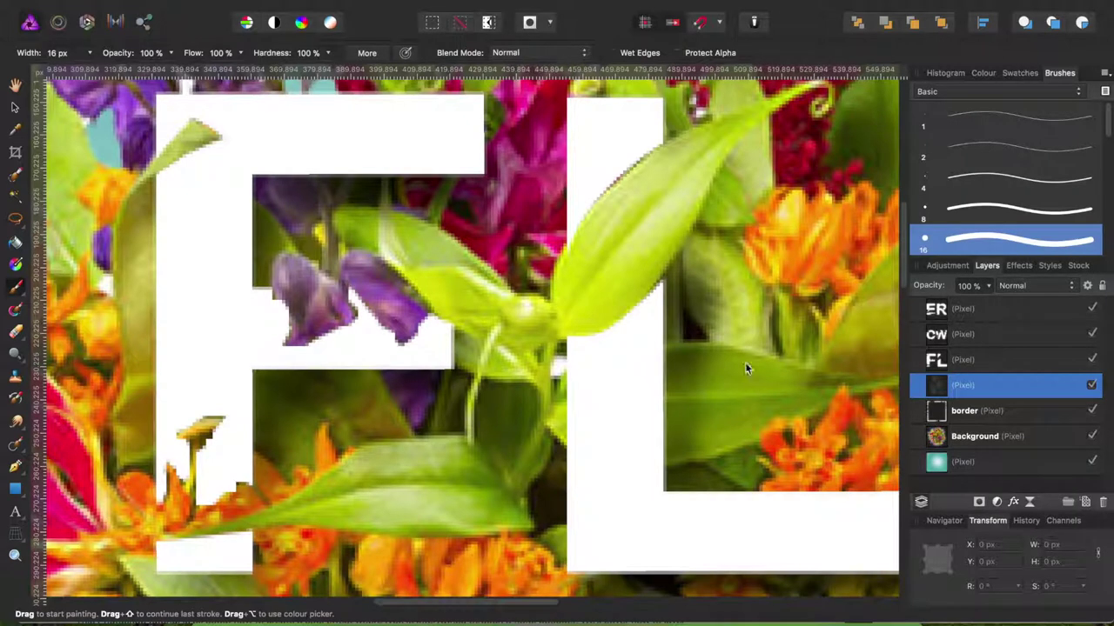
Step: Add an empty pixel layer above the ER layer and set the brush to white at about 7 px
left_click(998, 318)
left_click(1086, 502)
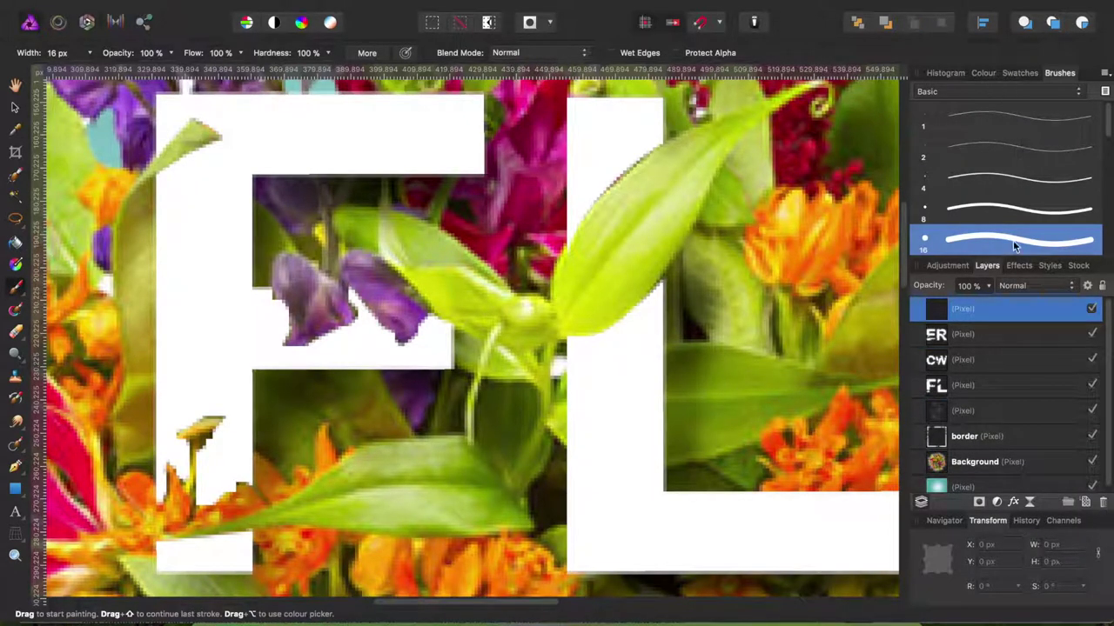
left_click(984, 73)
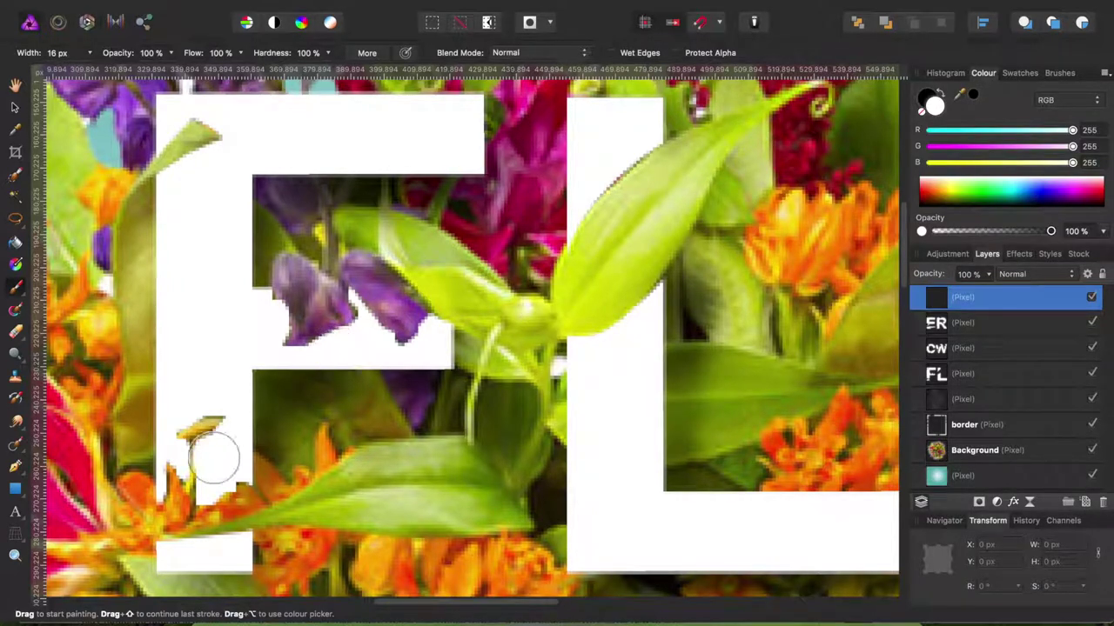
key("bracketleft")
key("bracketleft")
key("bracketleft")
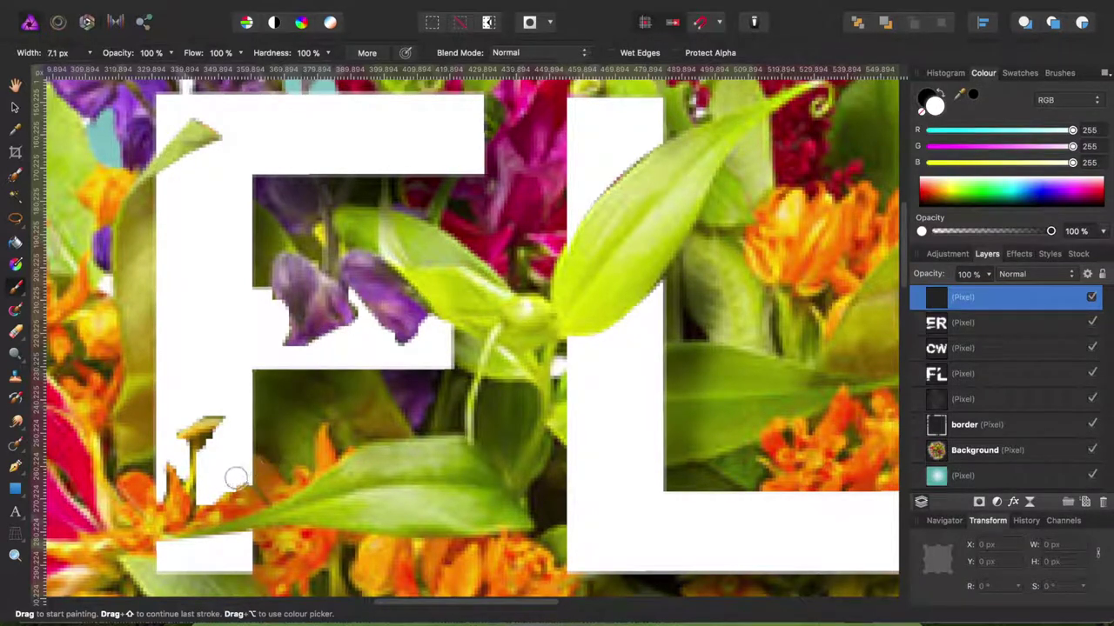
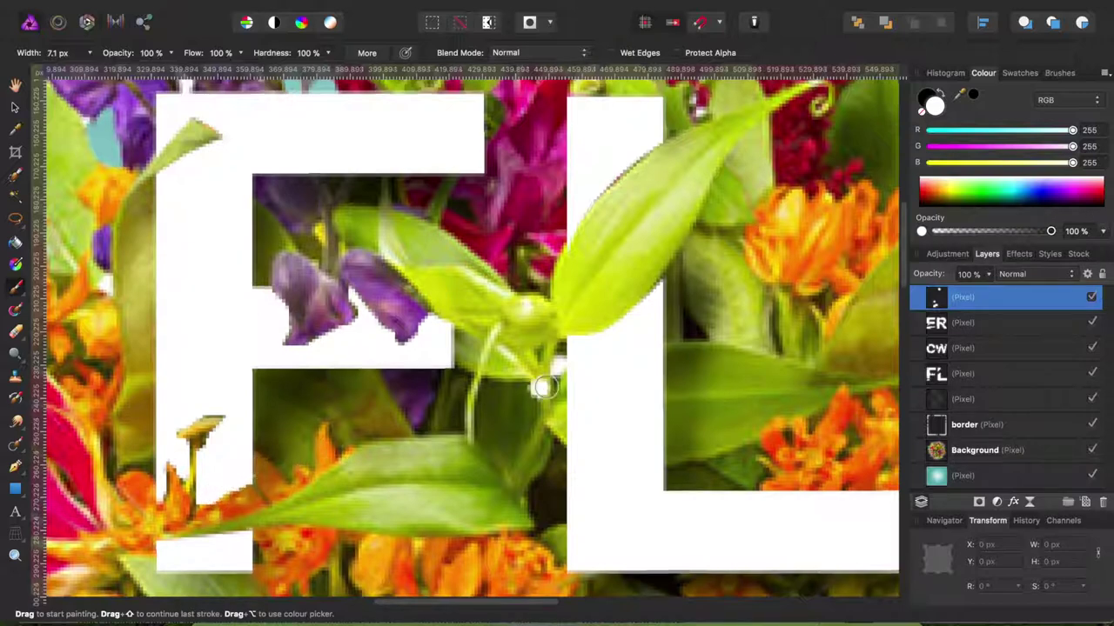
Step: With a larger brush, paint white along the top edge of the W's left stroke
scroll(556, 348, "up", 5)
scroll(557, 348, "right", 4)
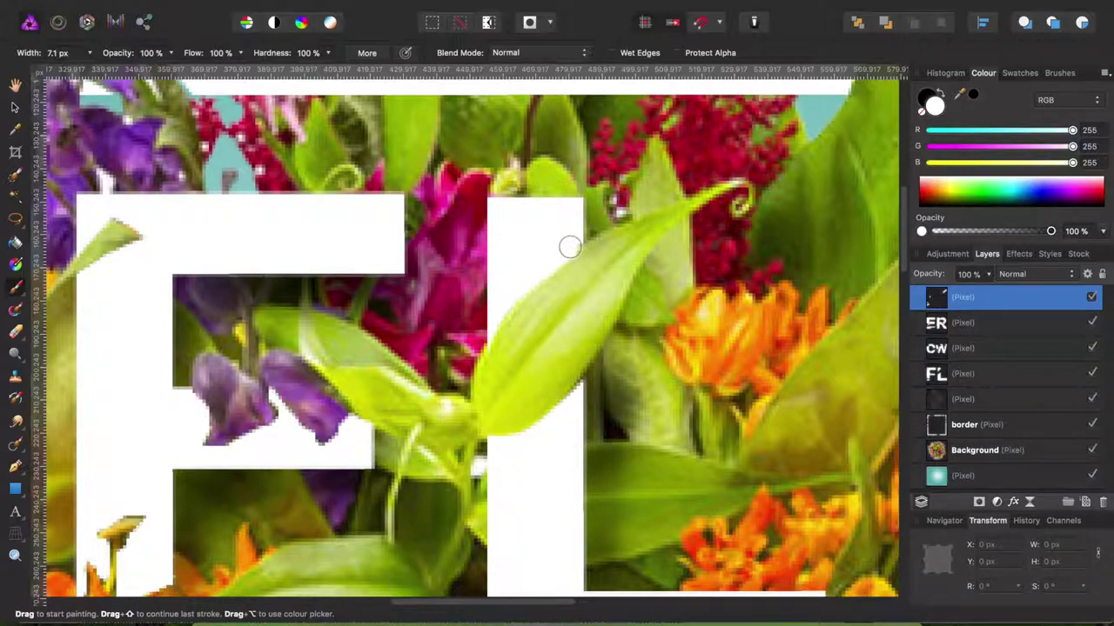
scroll(765, 505, "down", 3)
scroll(765, 505, "right", 3)
scroll(769, 509, "down", 3)
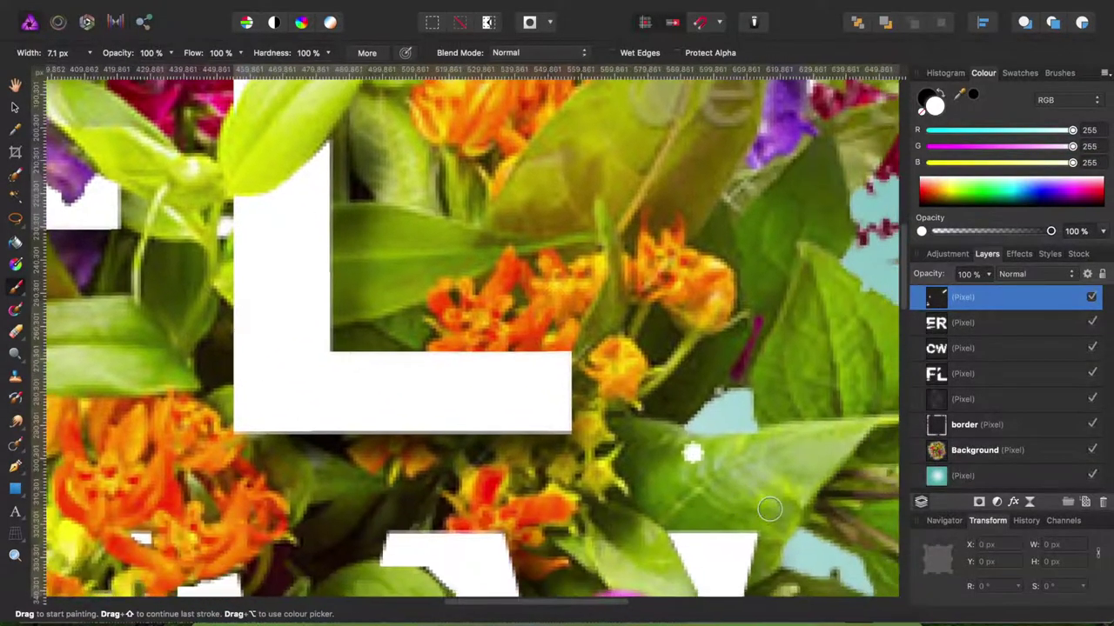
scroll(769, 509, "right", 2)
scroll(769, 509, "down", 3)
scroll(654, 465, "down", 2)
scroll(654, 465, "left", 2)
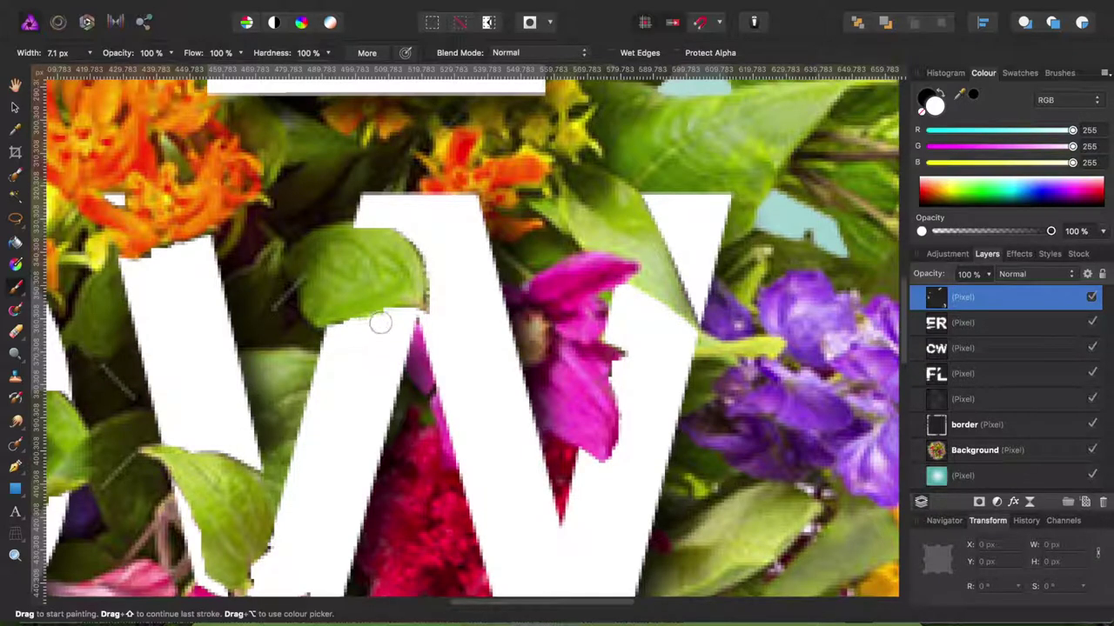
key("bracketright")
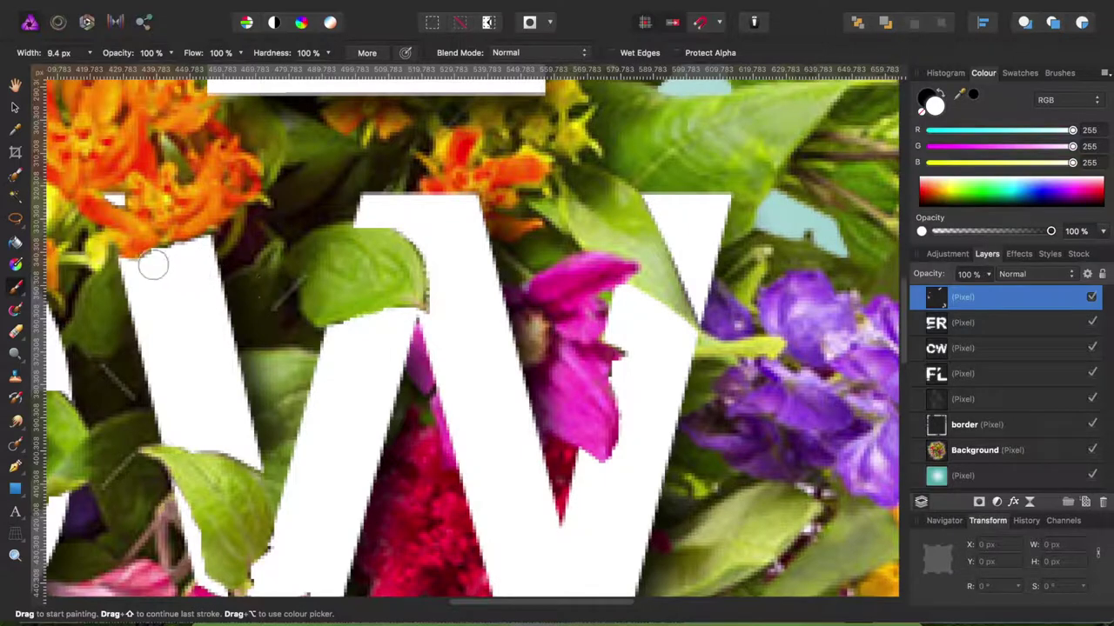
left_click_drag(152, 259, 192, 252)
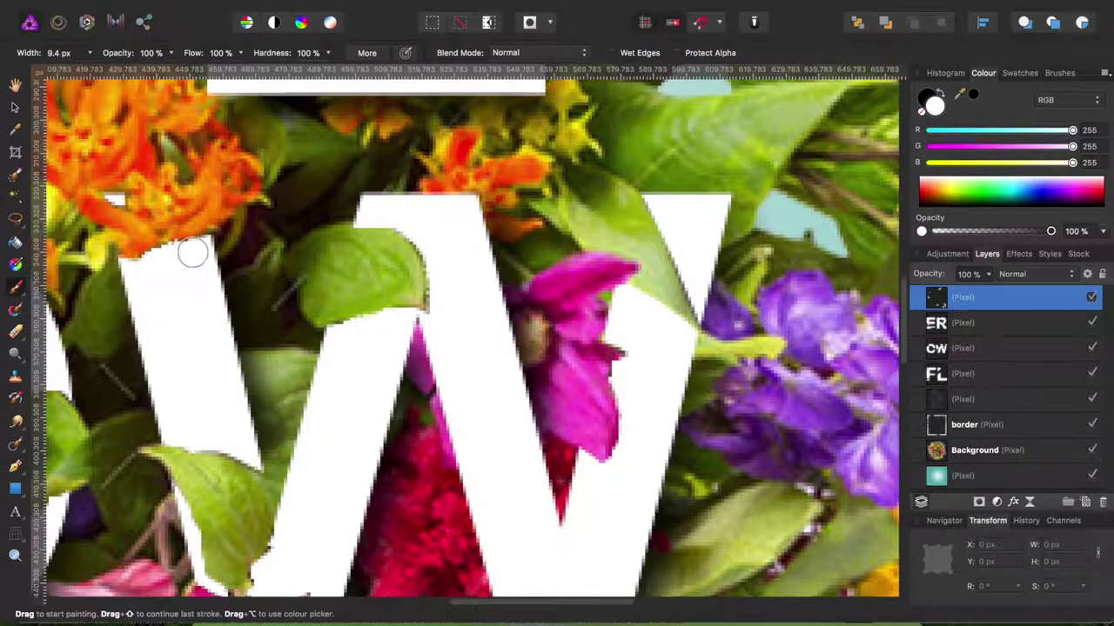
Step: Shrink the brush width to 4.2 px for fine edge touch-ups
scroll(656, 373, "down", 2)
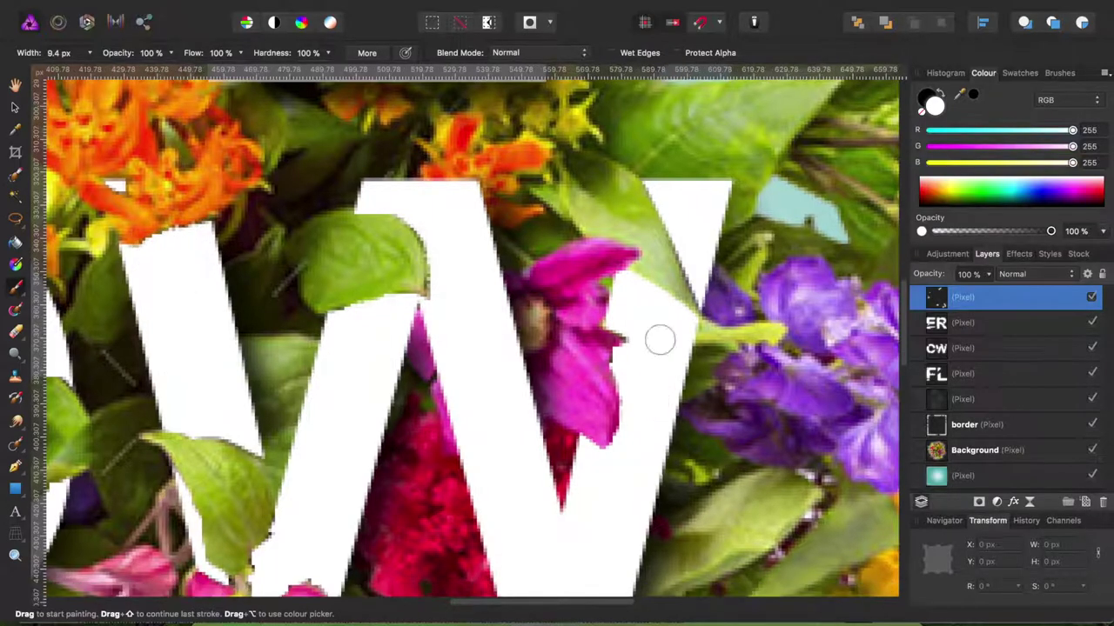
key("bracketleft")
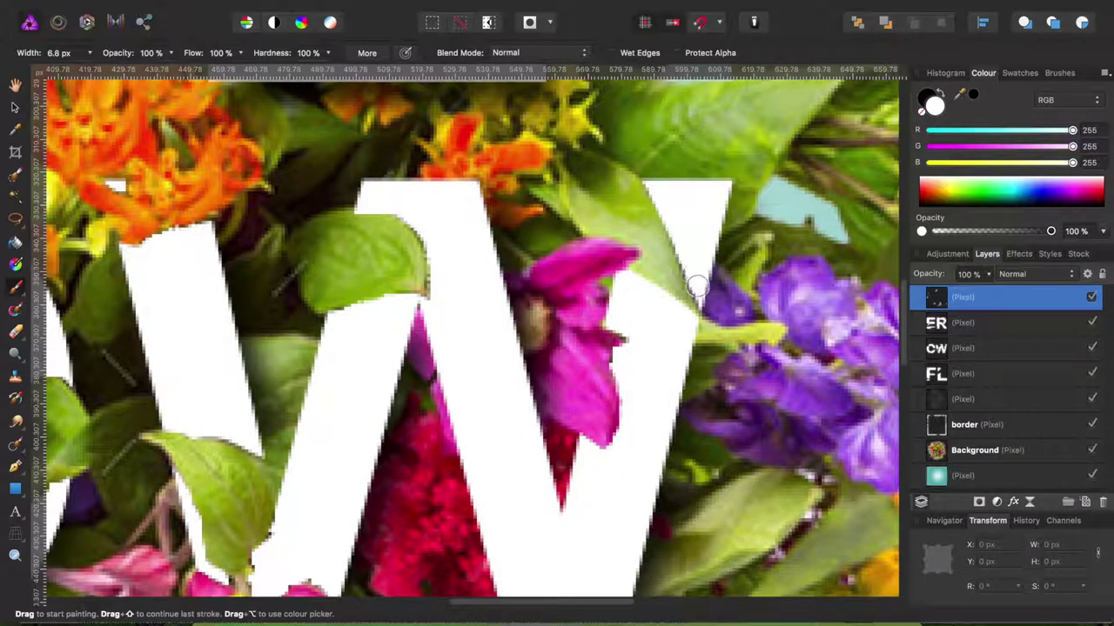
key("bracketleft")
key("bracketleft")
key("bracketleft")
scroll(601, 256, "down", 2)
scroll(600, 256, "down", 3)
scroll(600, 256, "down", 3)
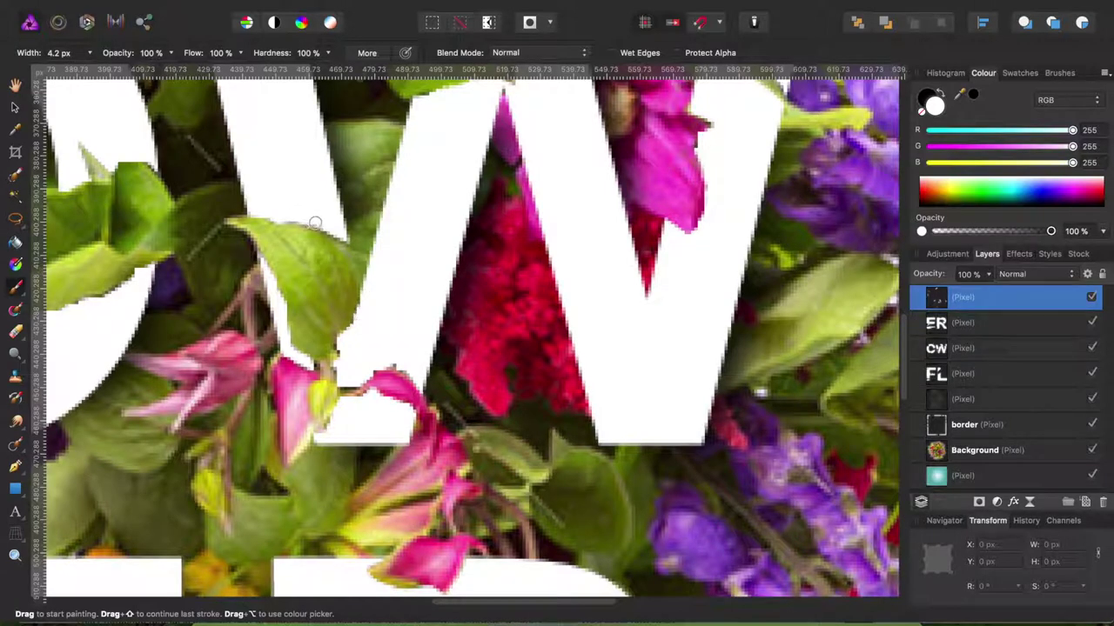
scroll(361, 348, "down", 1)
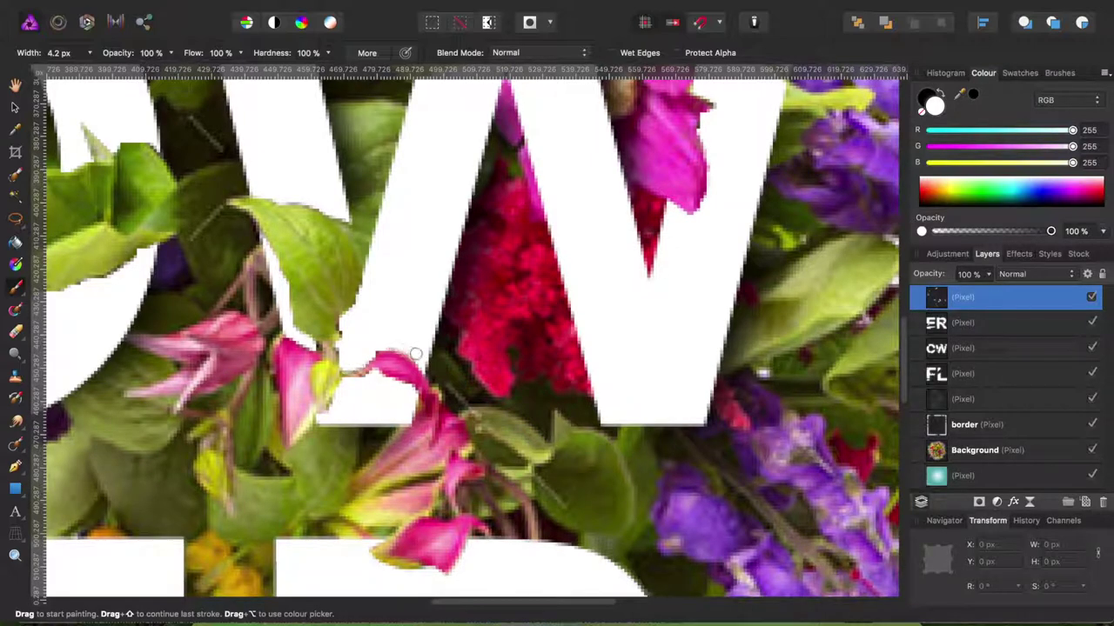
scroll(364, 305, "down", 2)
scroll(307, 339, "up", 2)
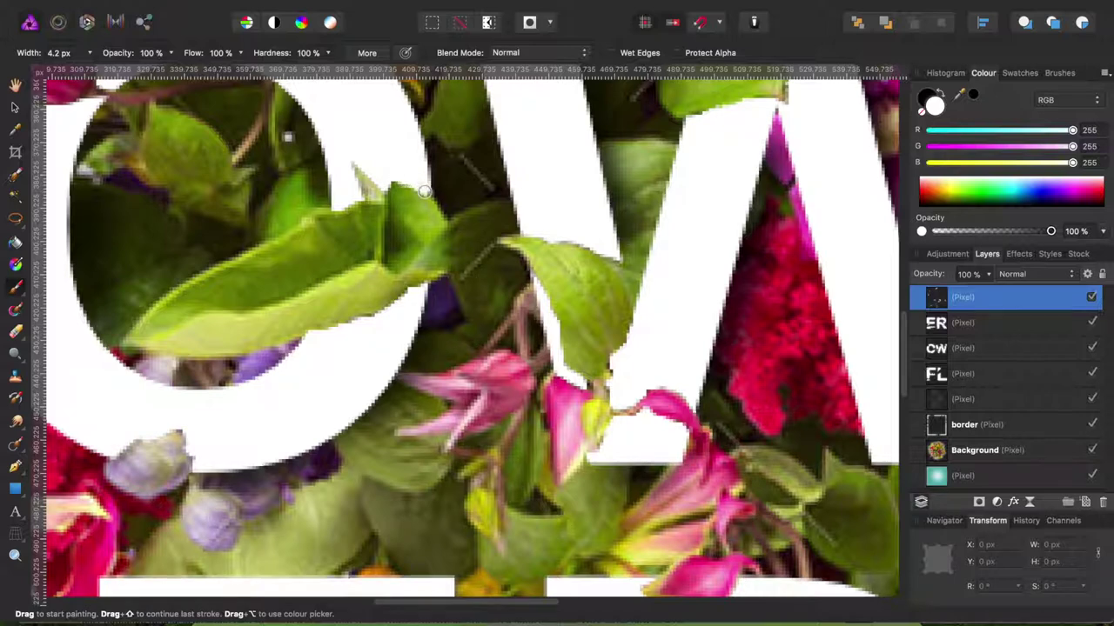
scroll(424, 192, "left", 5)
scroll(365, 204, "up", 2)
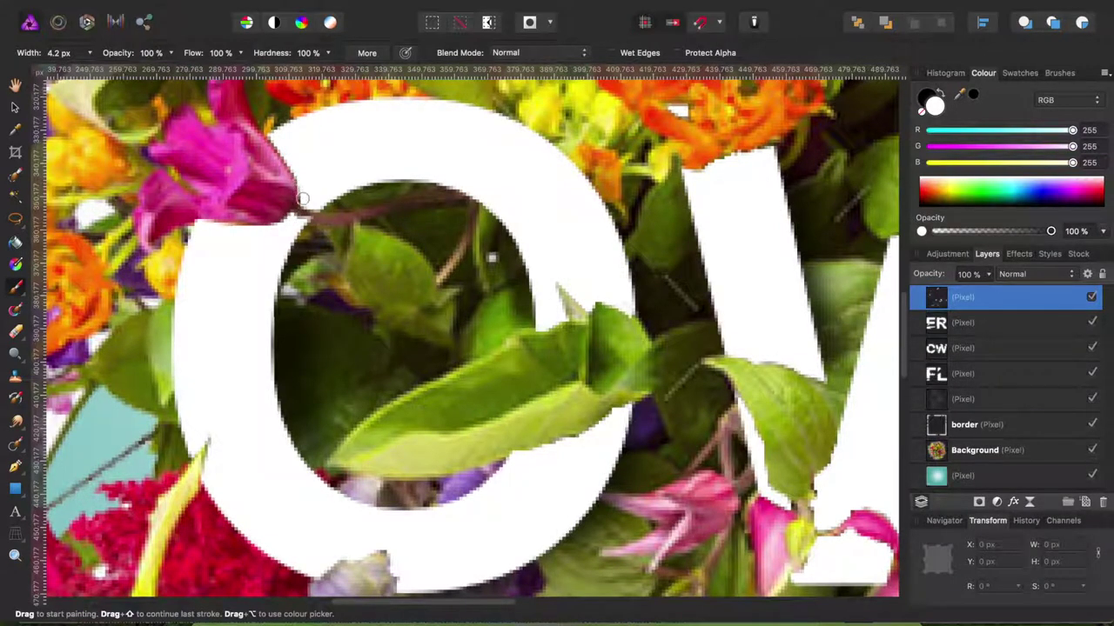
scroll(296, 218, "down", 3)
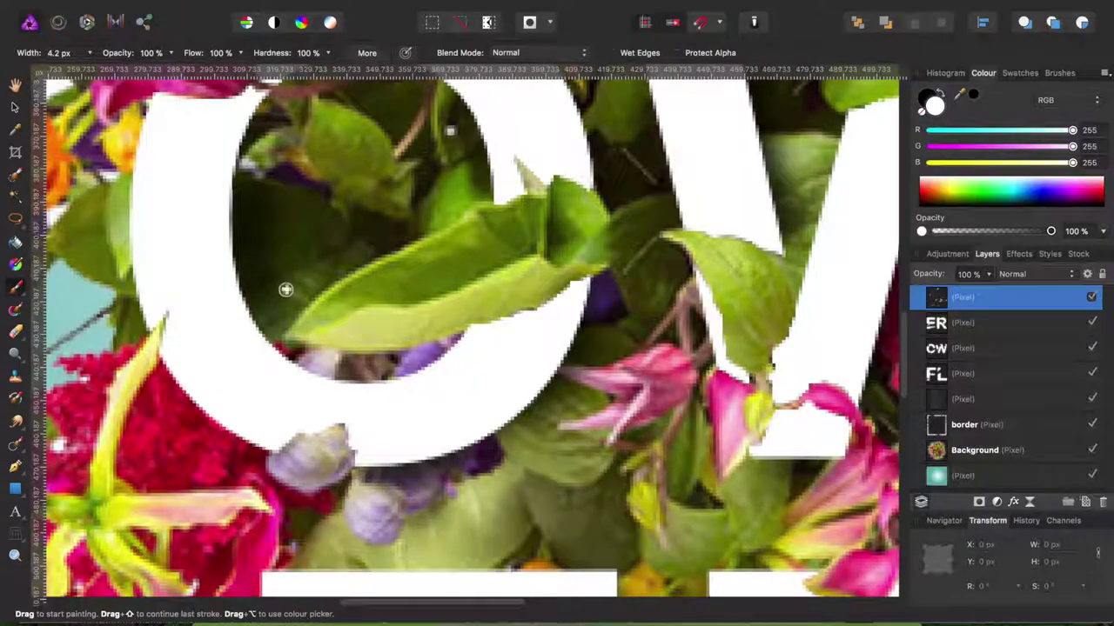
scroll(287, 261, "down", 4)
scroll(287, 287, "down", 3)
scroll(287, 290, "down", 3)
scroll(314, 300, "down", 3)
scroll(366, 313, "down", 3)
scroll(405, 322, "down", 3)
scroll(487, 320, "right", 4)
scroll(487, 320, "up", 1)
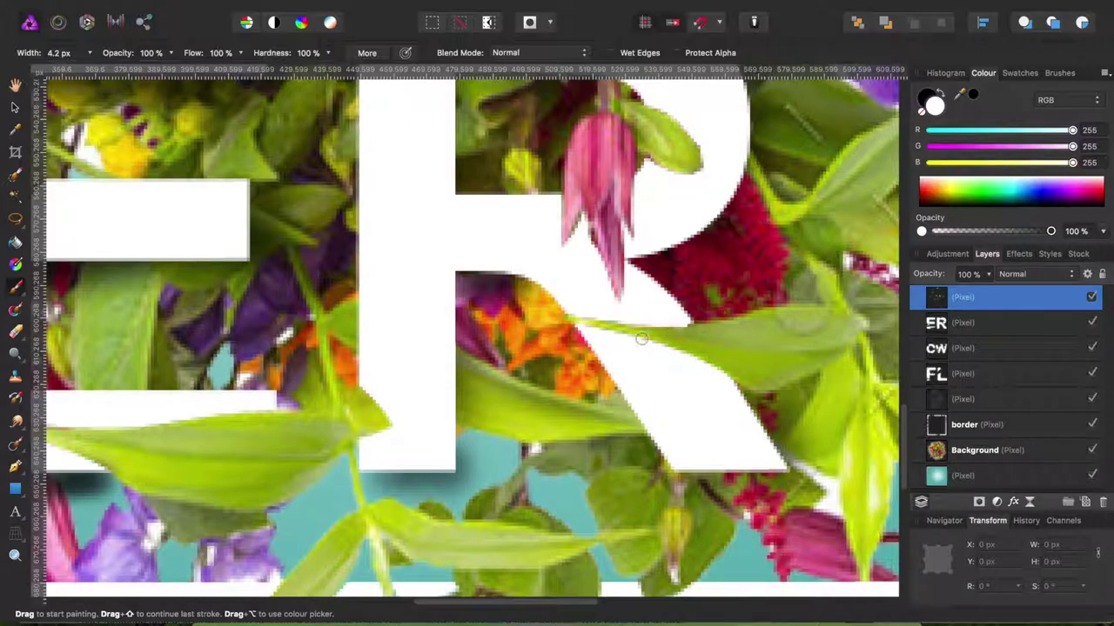
scroll(641, 340, "down", 2)
scroll(628, 339, "down", 2)
scroll(628, 339, "up", 3)
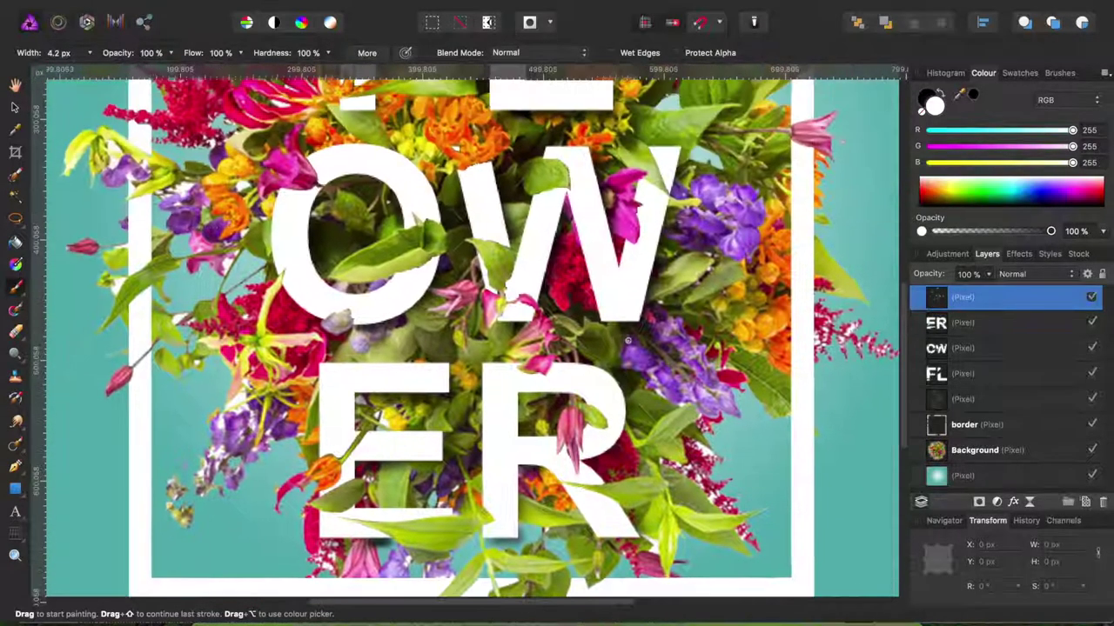
scroll(635, 314, "up", 3)
scroll(644, 278, "up", 3)
scroll(661, 219, "down", 2)
scroll(487, 339, "down", 2)
scroll(487, 339, "right", 1)
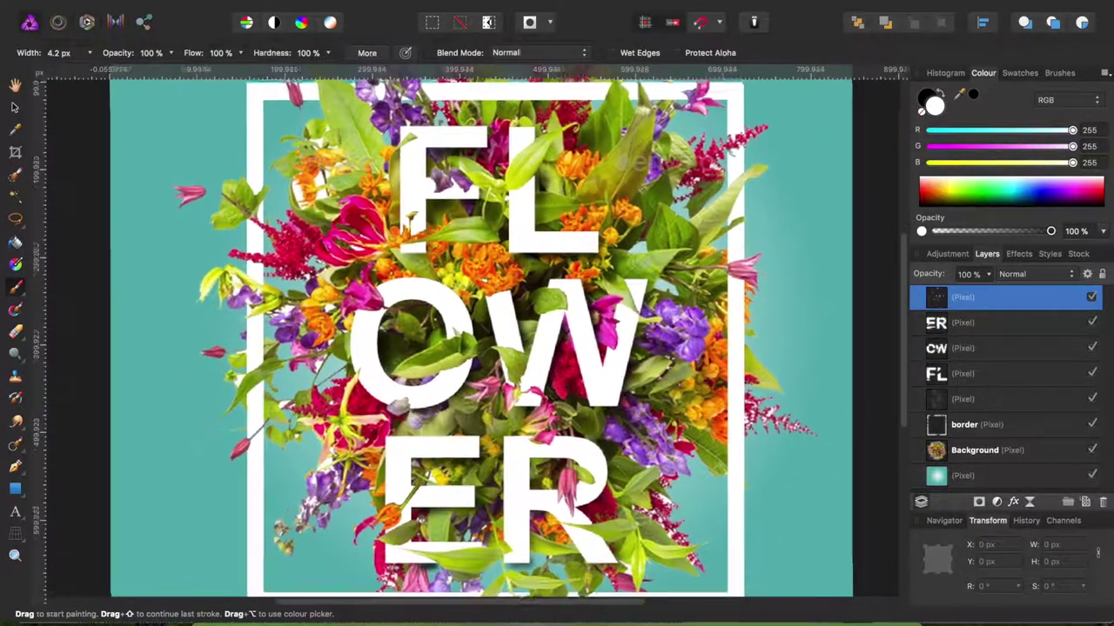
scroll(487, 339, "down", 2)
scroll(488, 339, "down", 2)
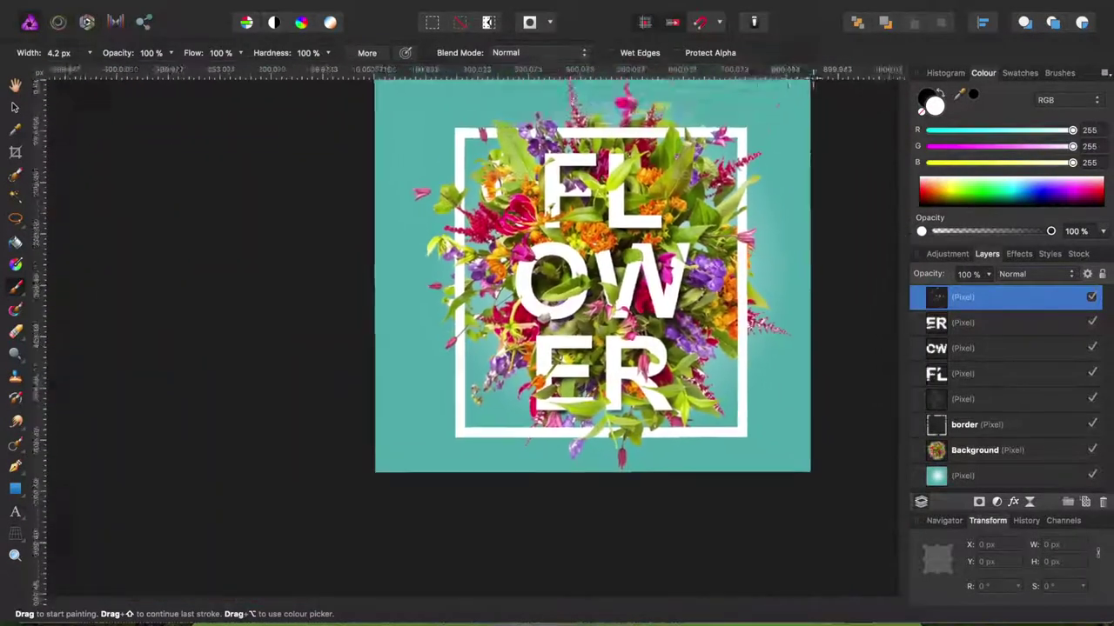